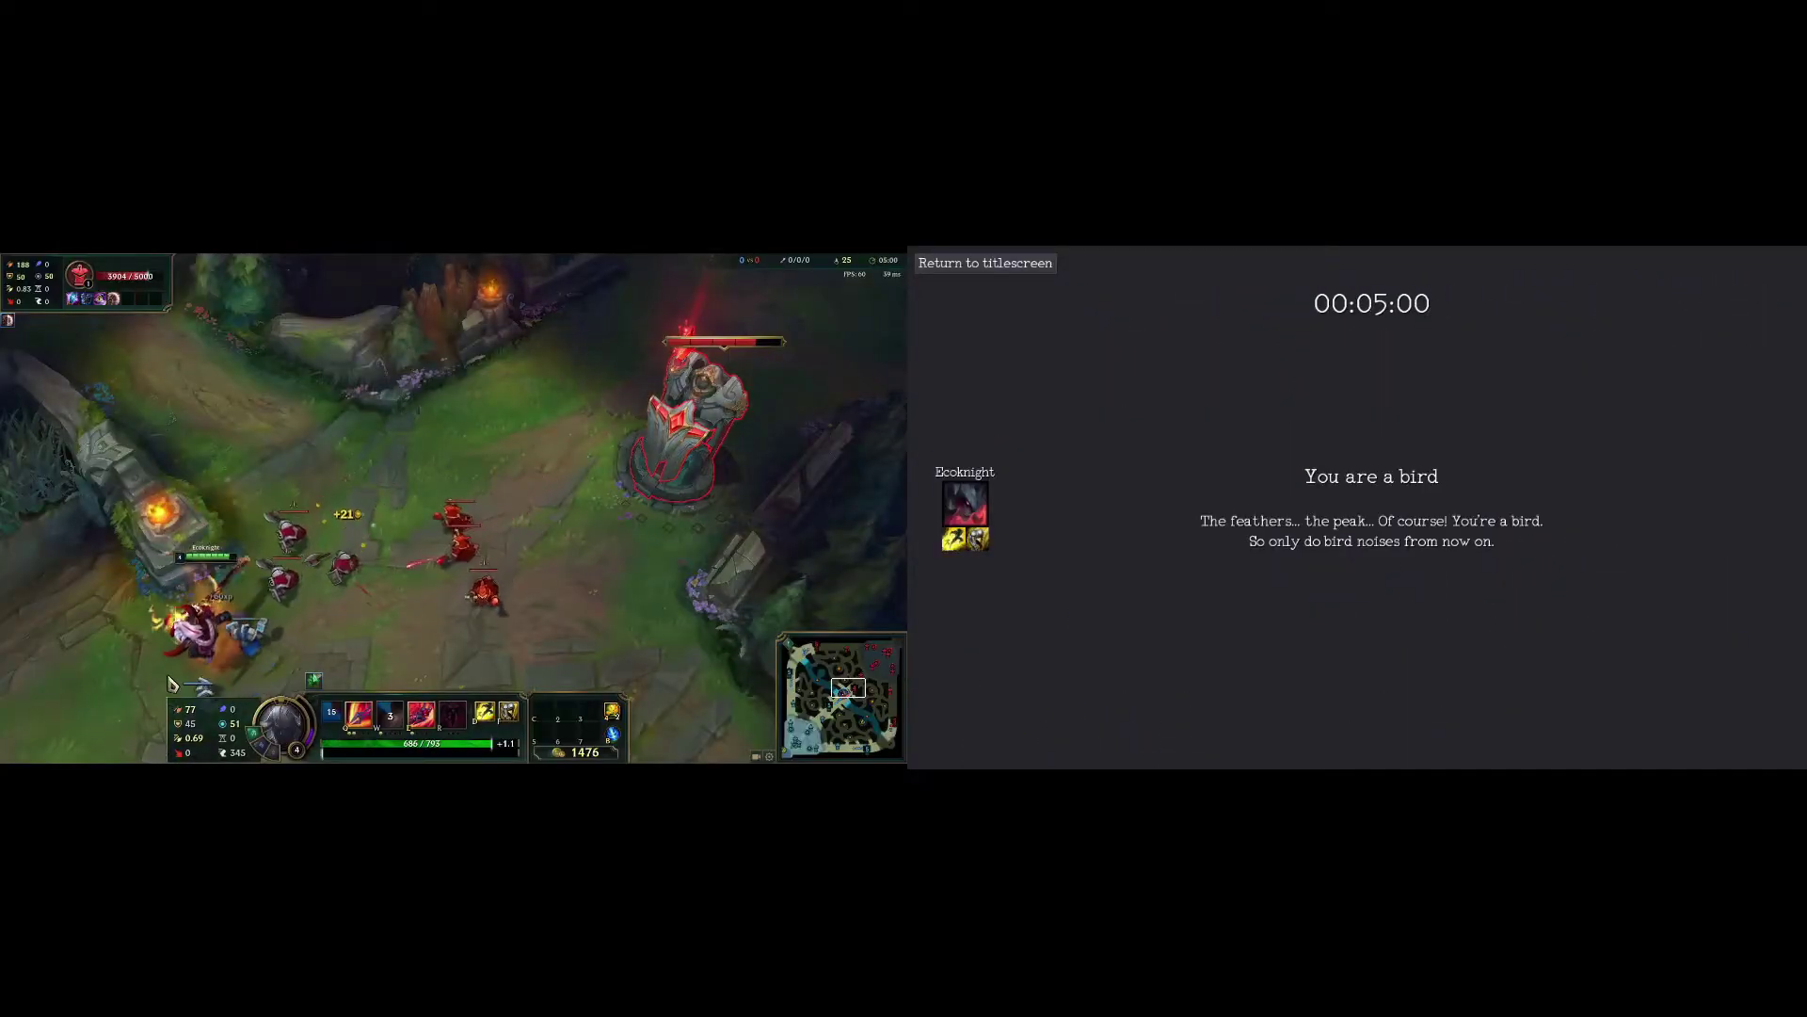
Step: Fight the minions in front of the enemy turret using the W and E abilities, and back away from the turret
right_click(258, 525)
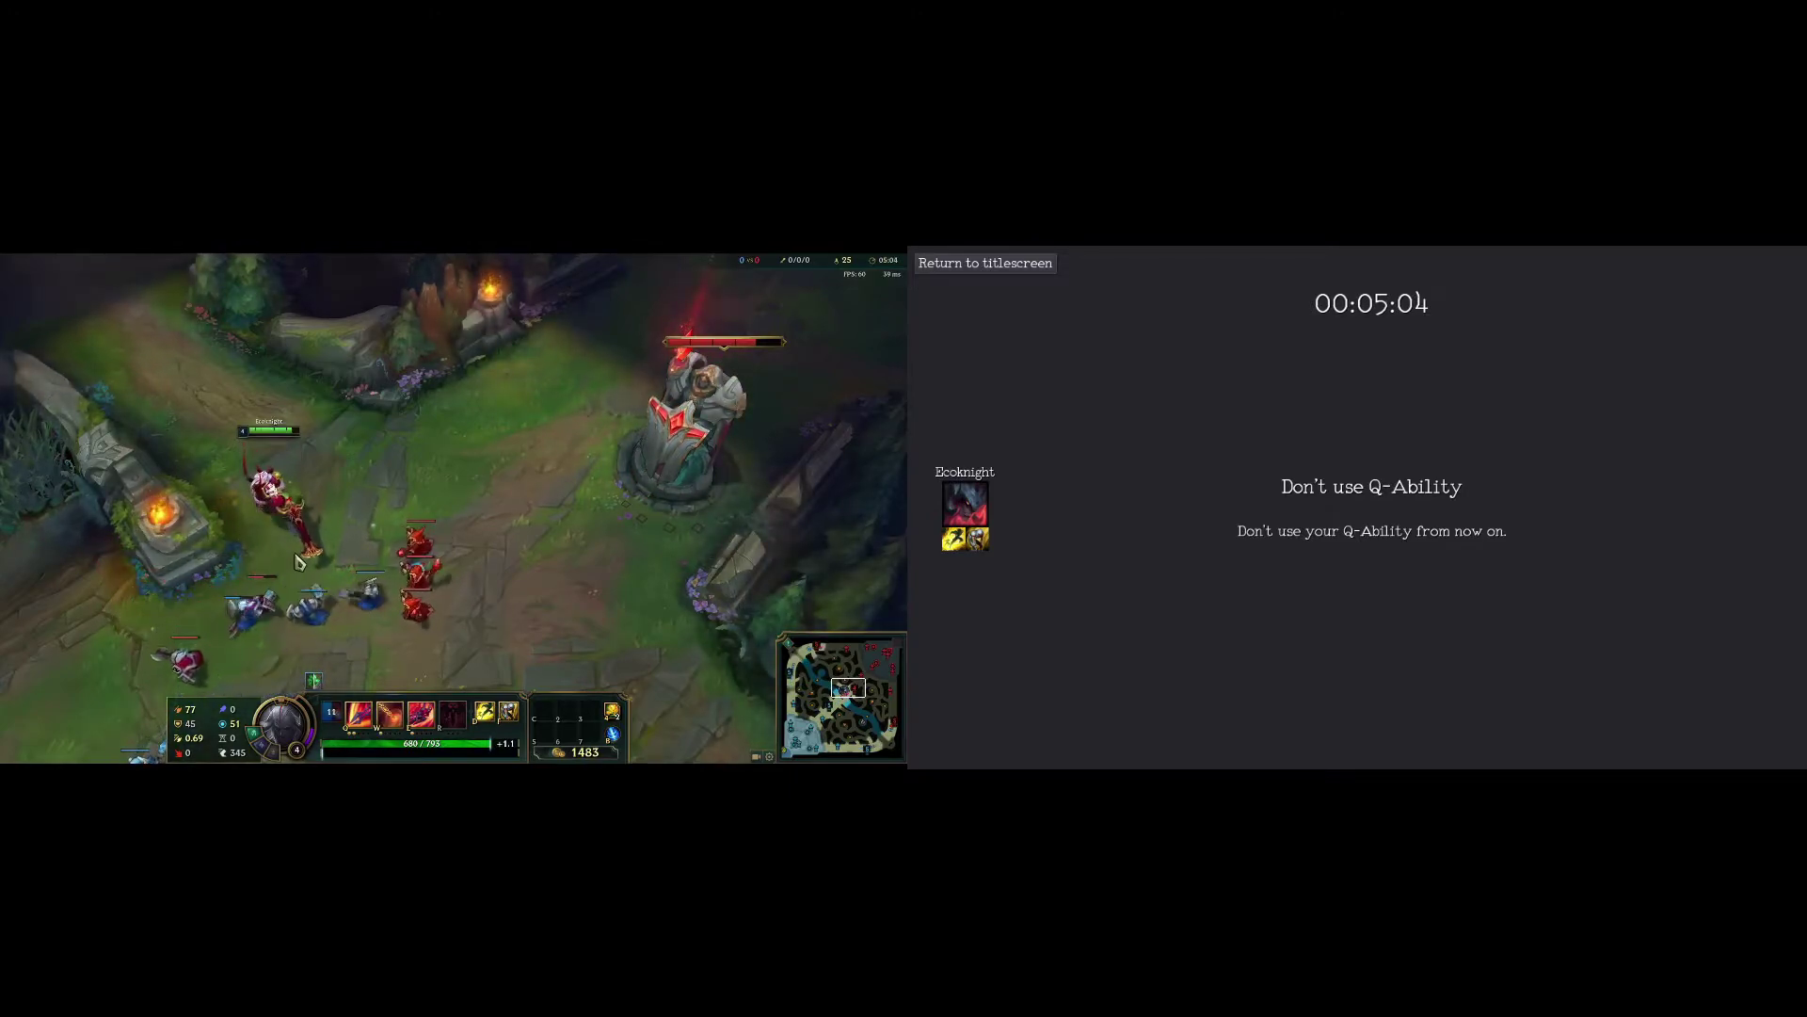
key(w)
key(e)
right_click(142, 706)
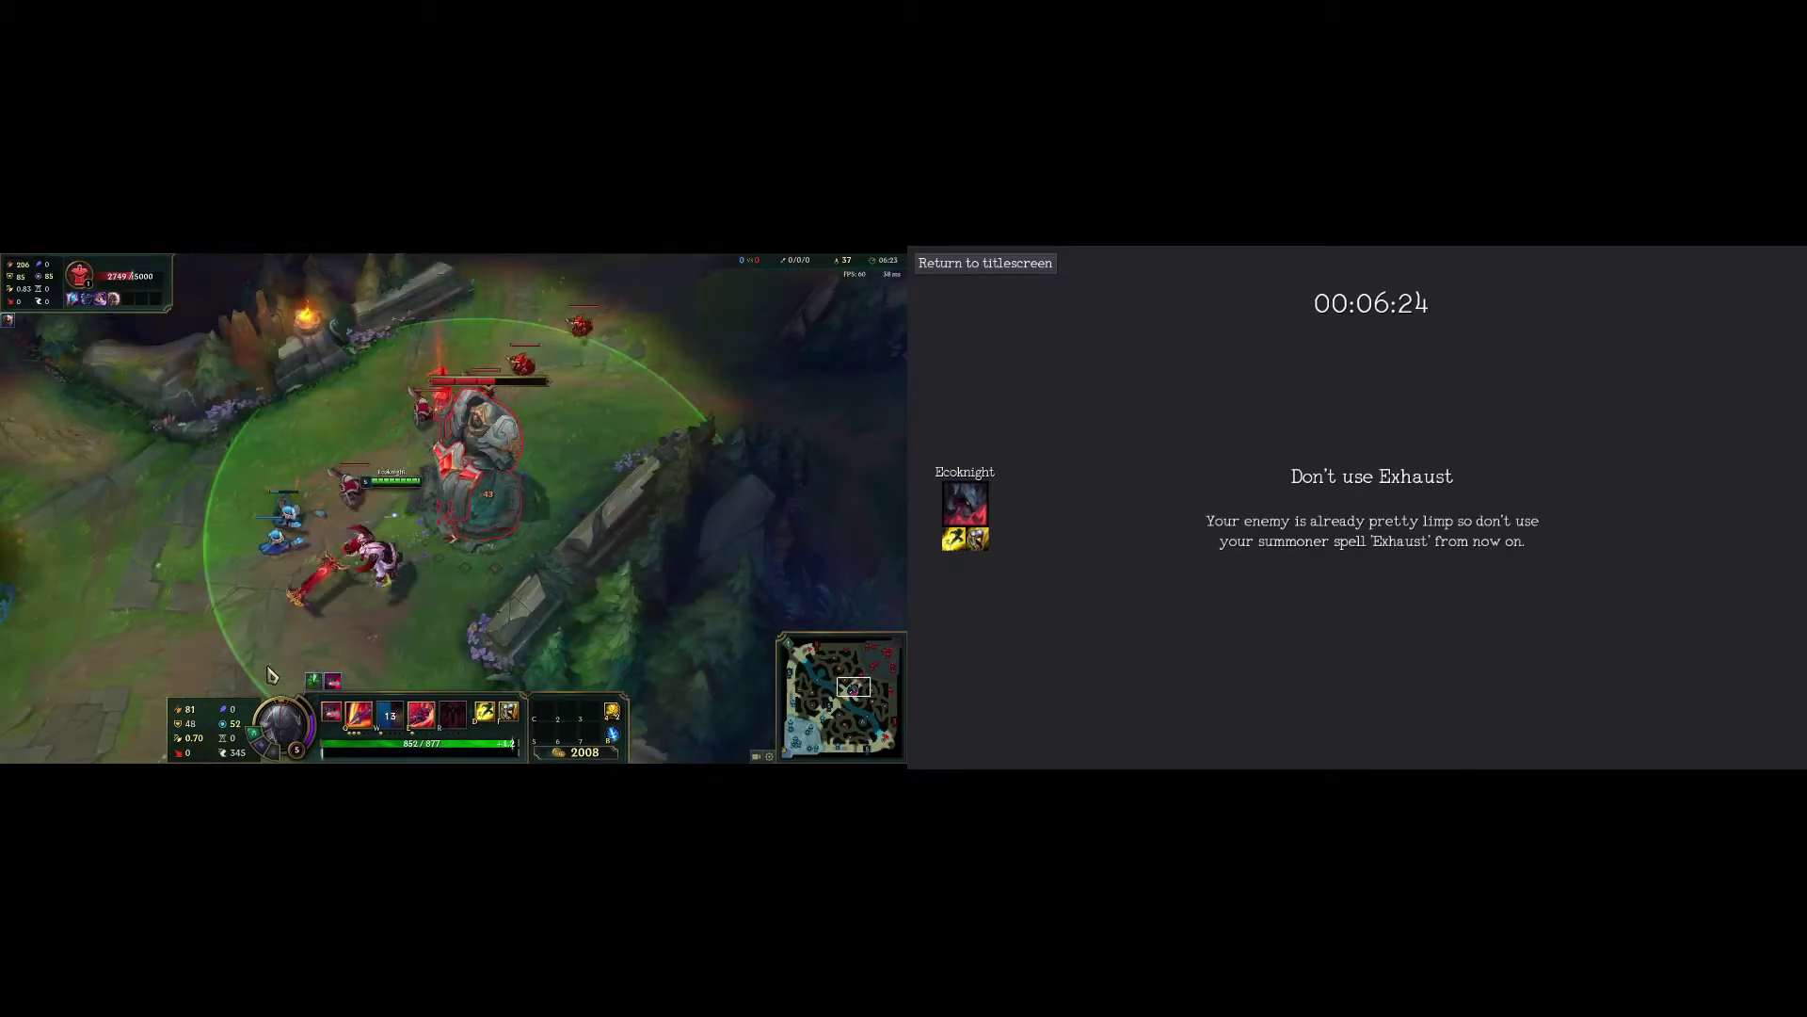
right_click(84, 702)
right_click(223, 618)
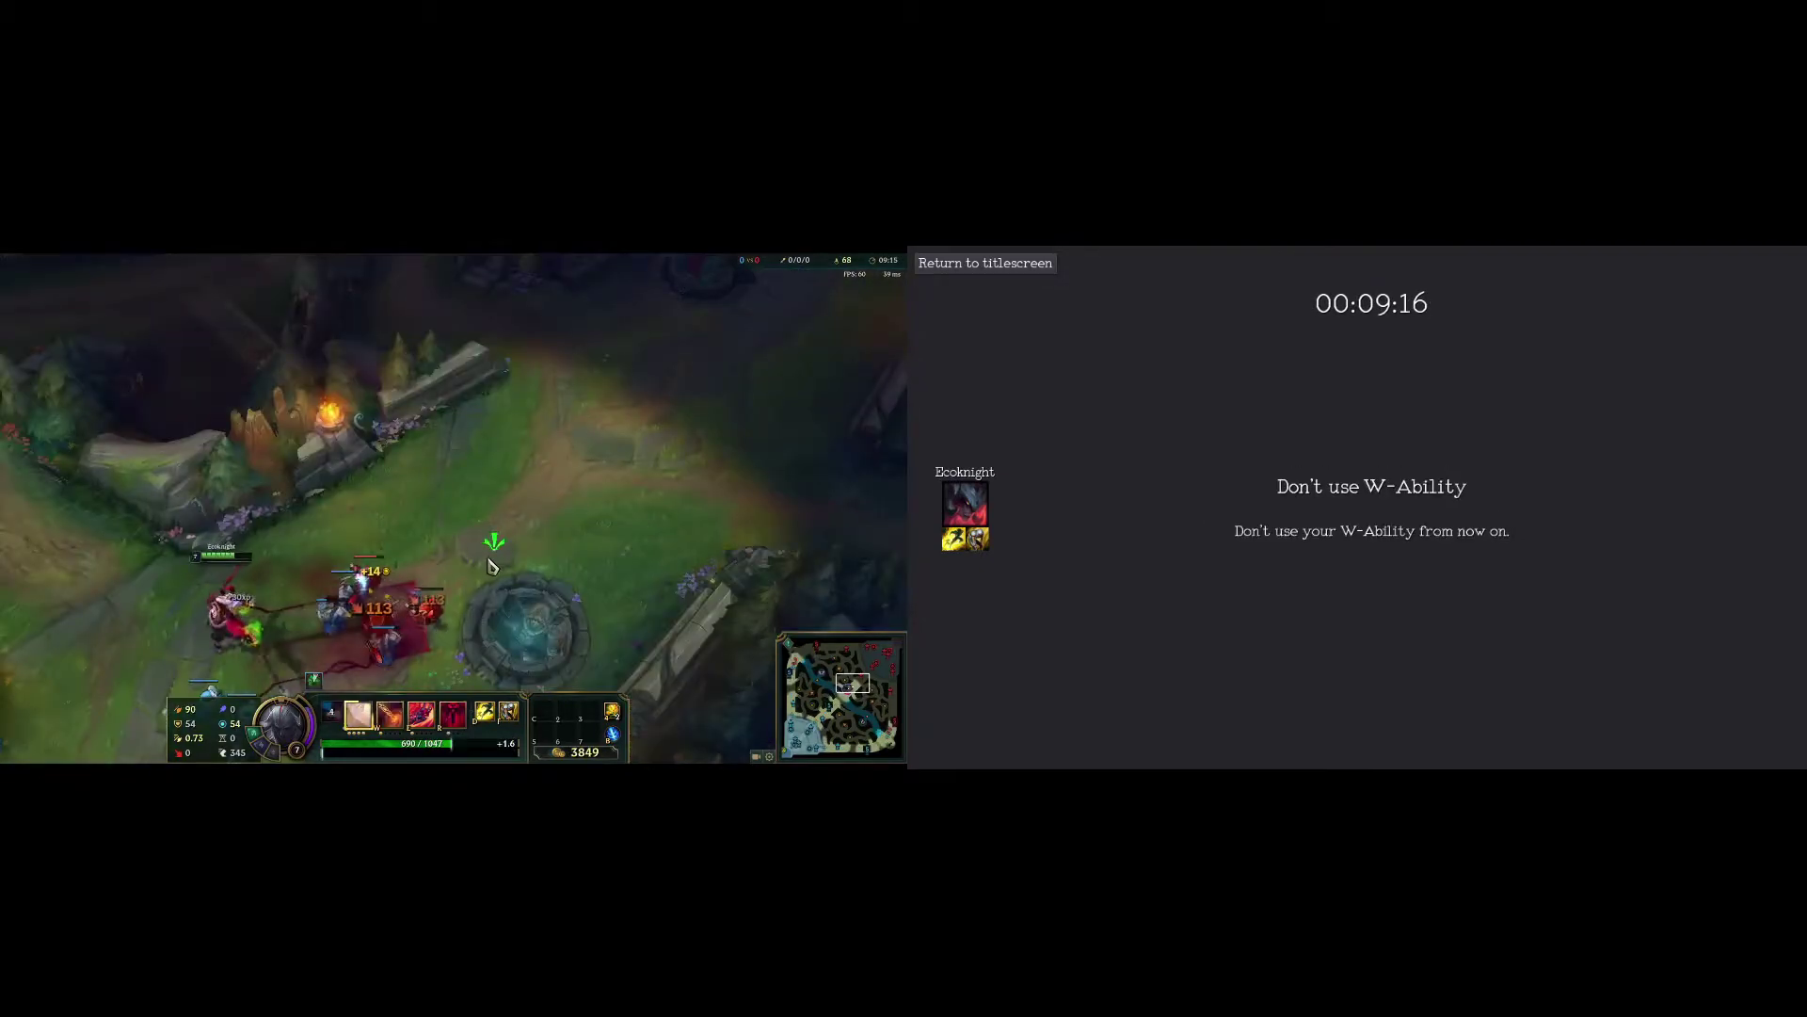
Step: Attack the minion wave in the lane with the Q-Ability and carry out the call to activate the E-Ability
key(q)
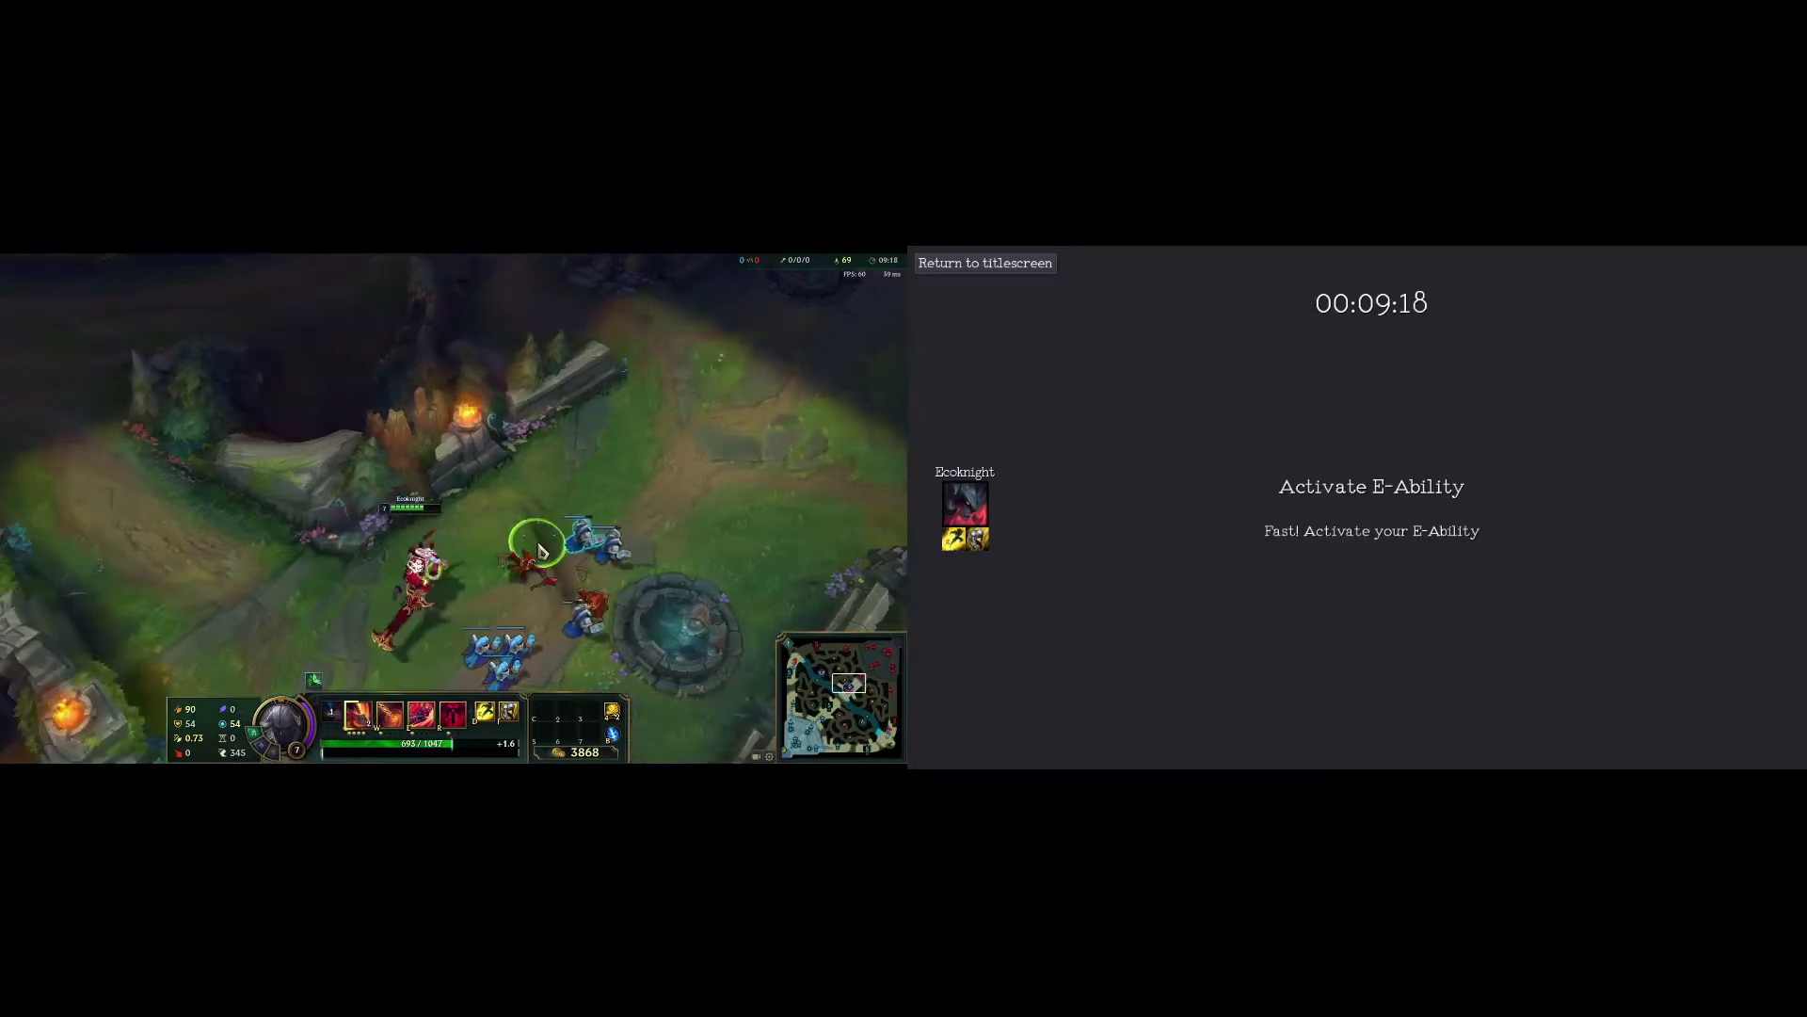
right_click(603, 506)
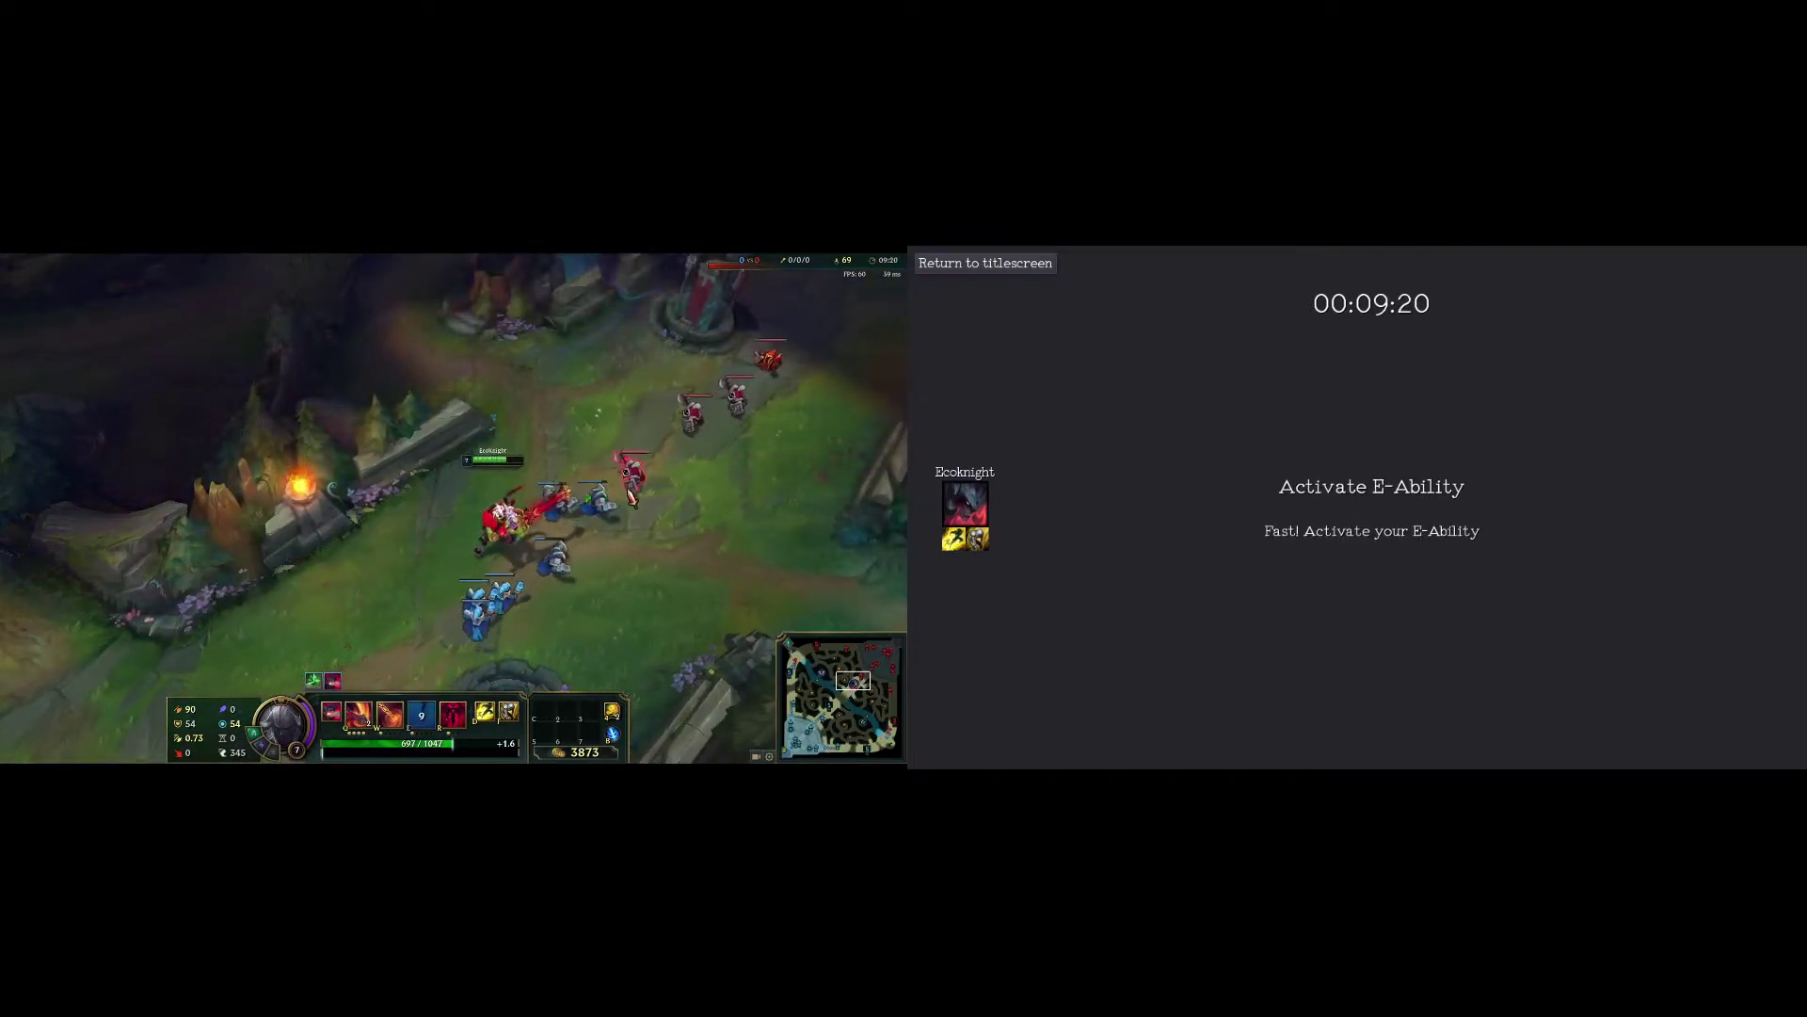
key(e)
key(q)
right_click(356, 610)
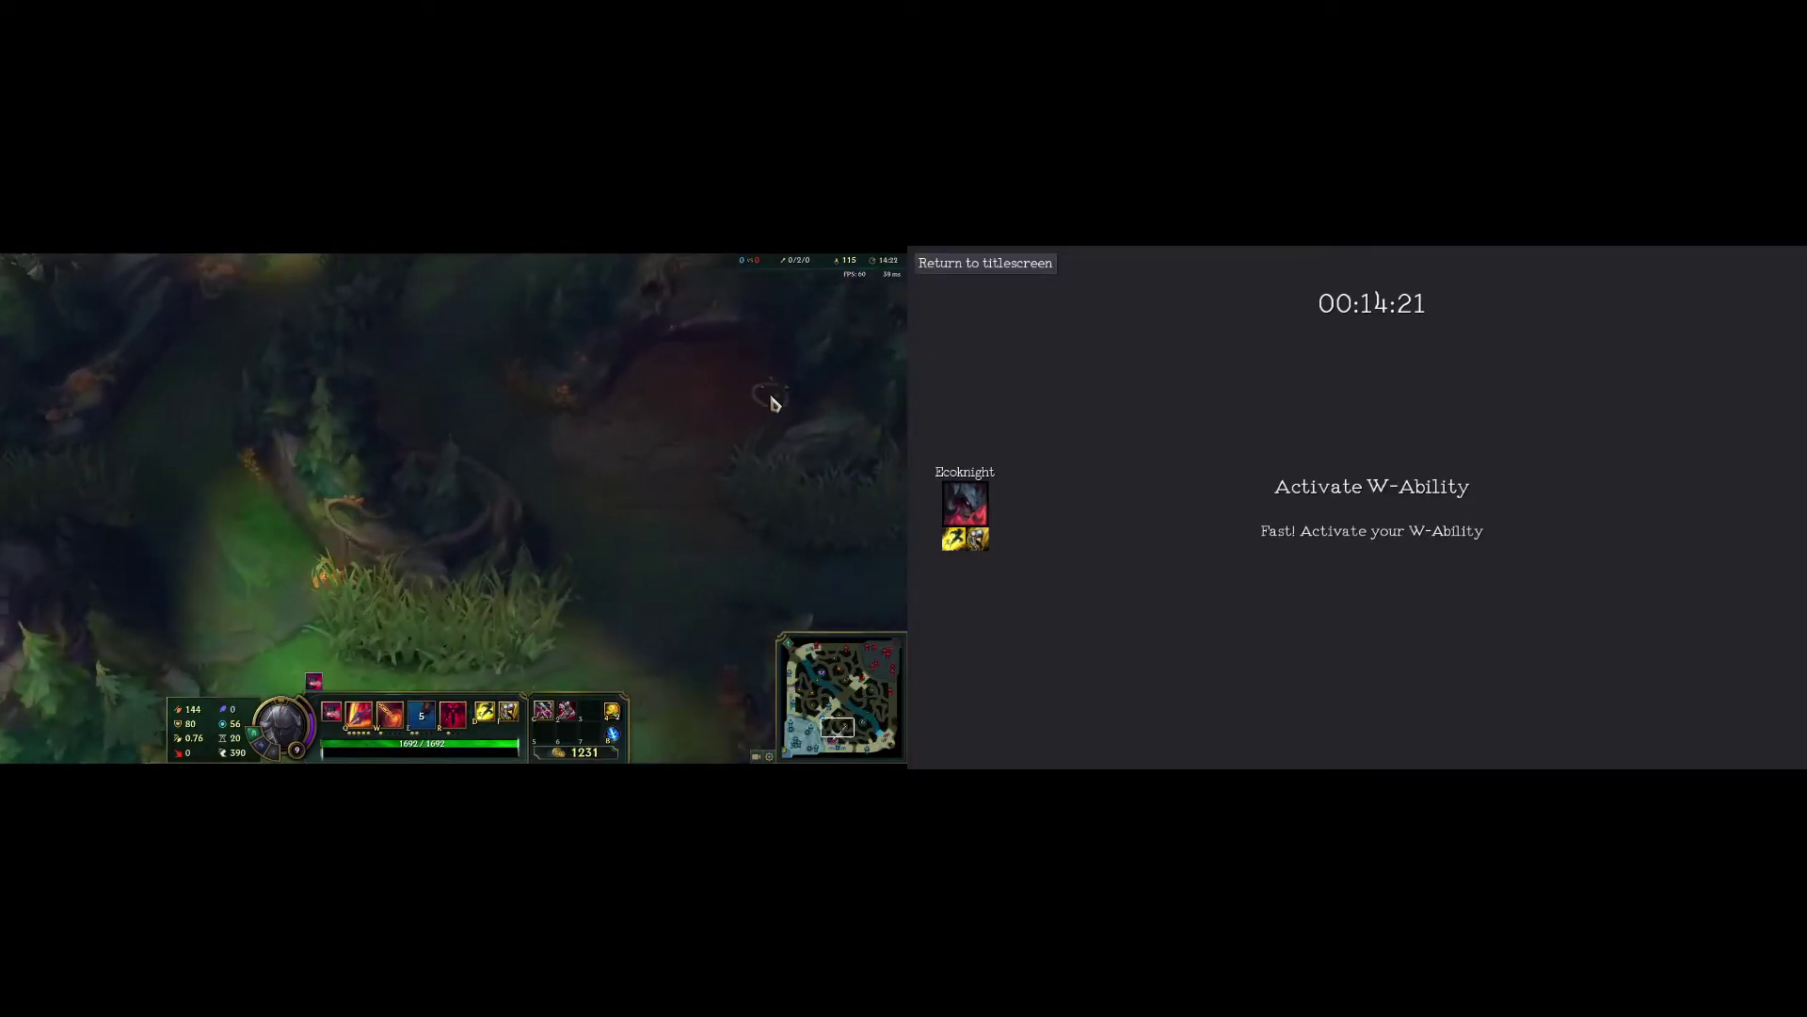
Step: Carry out the calls to activate the W-Ability and R-Ability while attacking the large jungle monster with the Q-Ability
key(w)
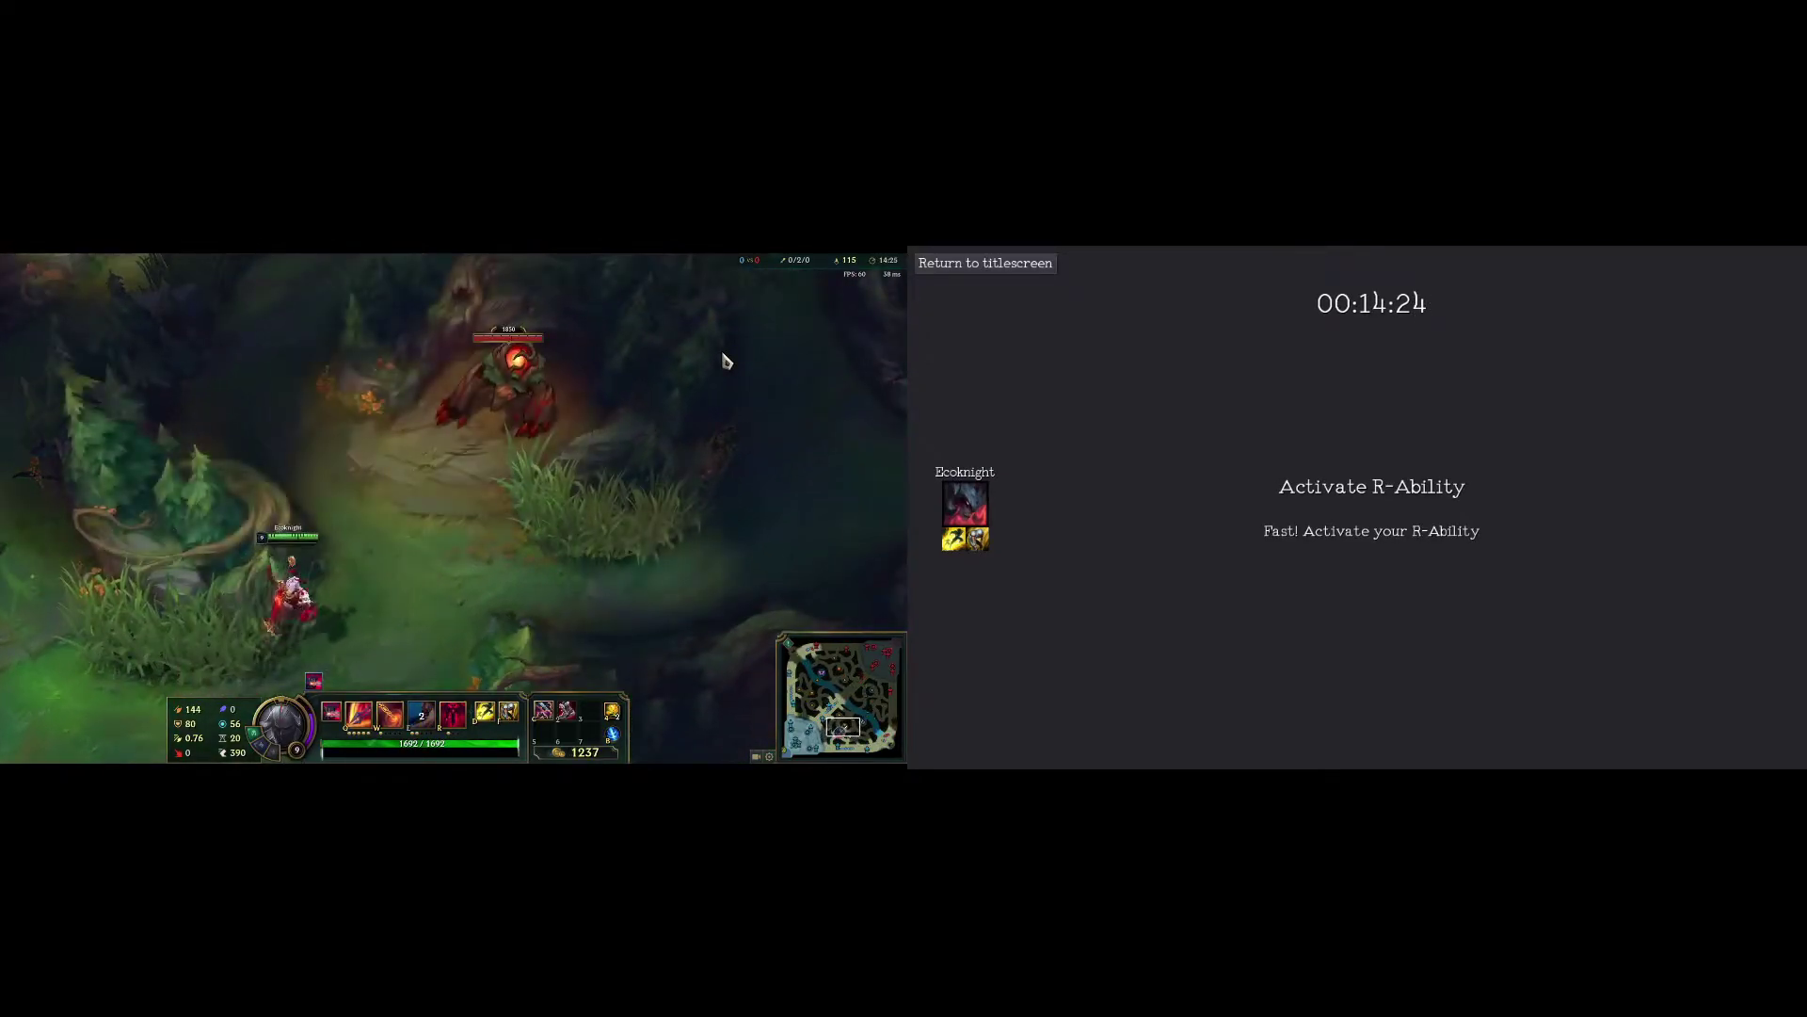
right_click(452, 516)
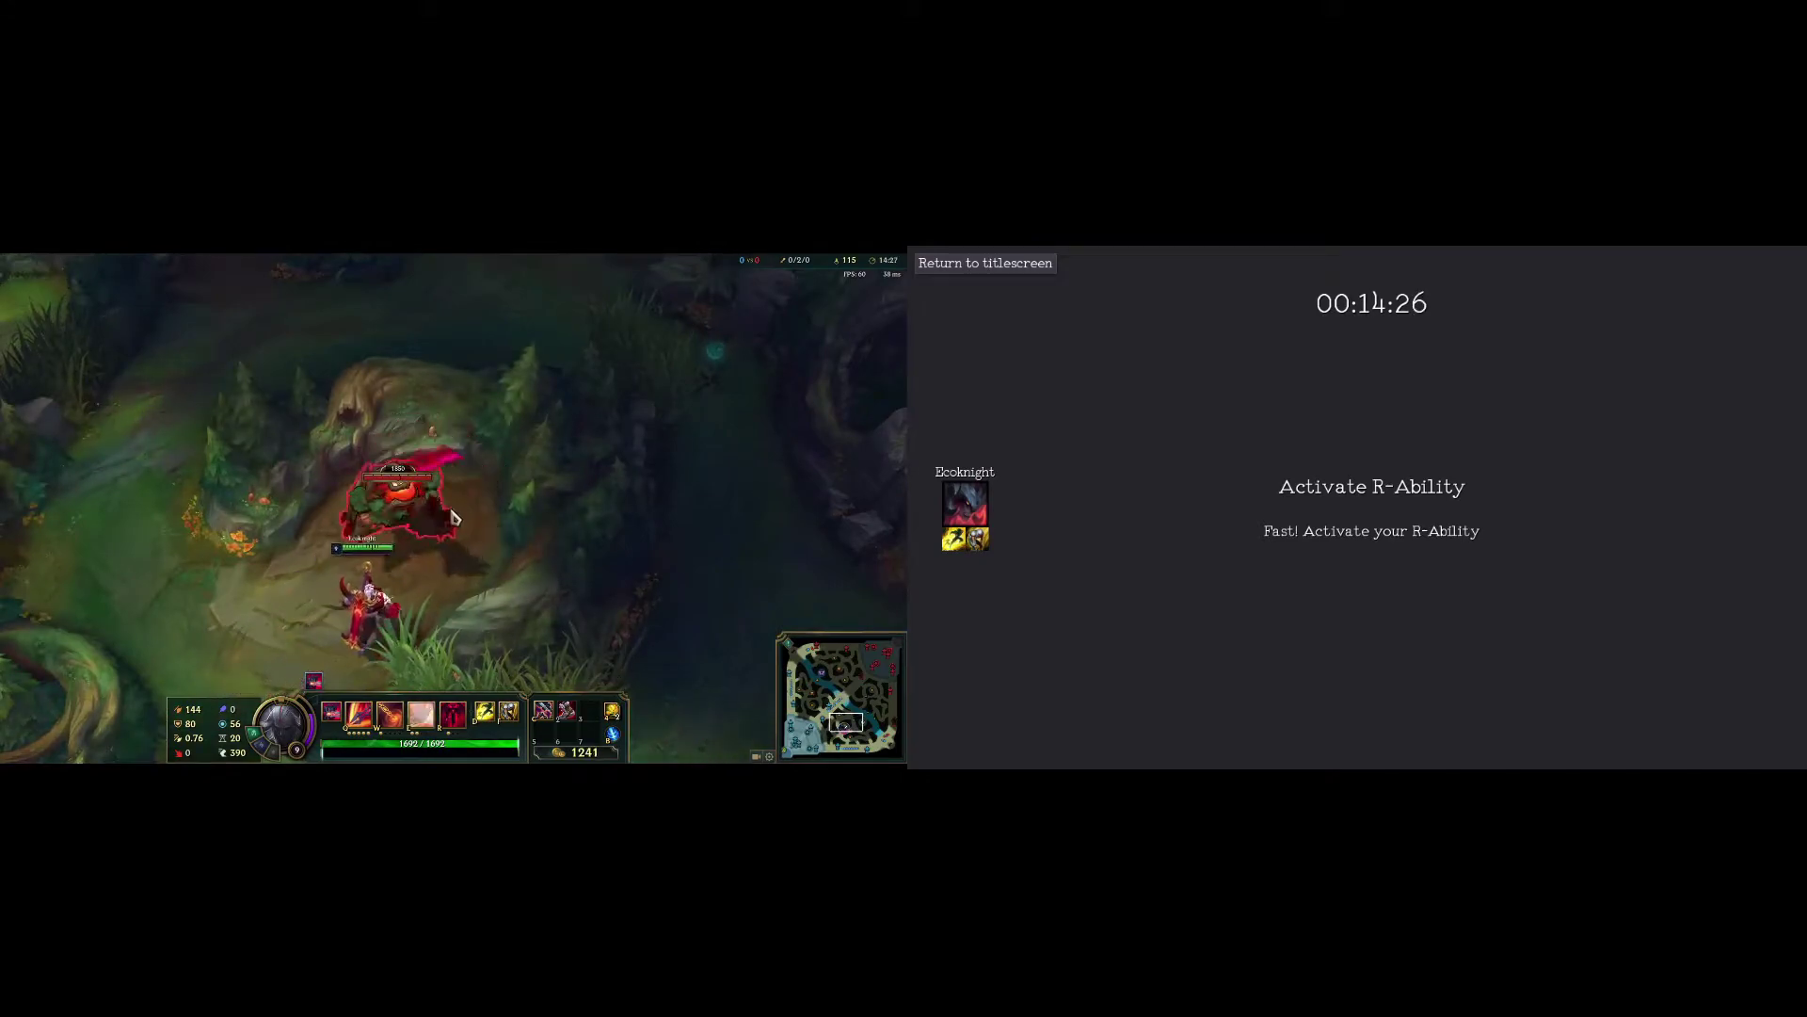
key(r)
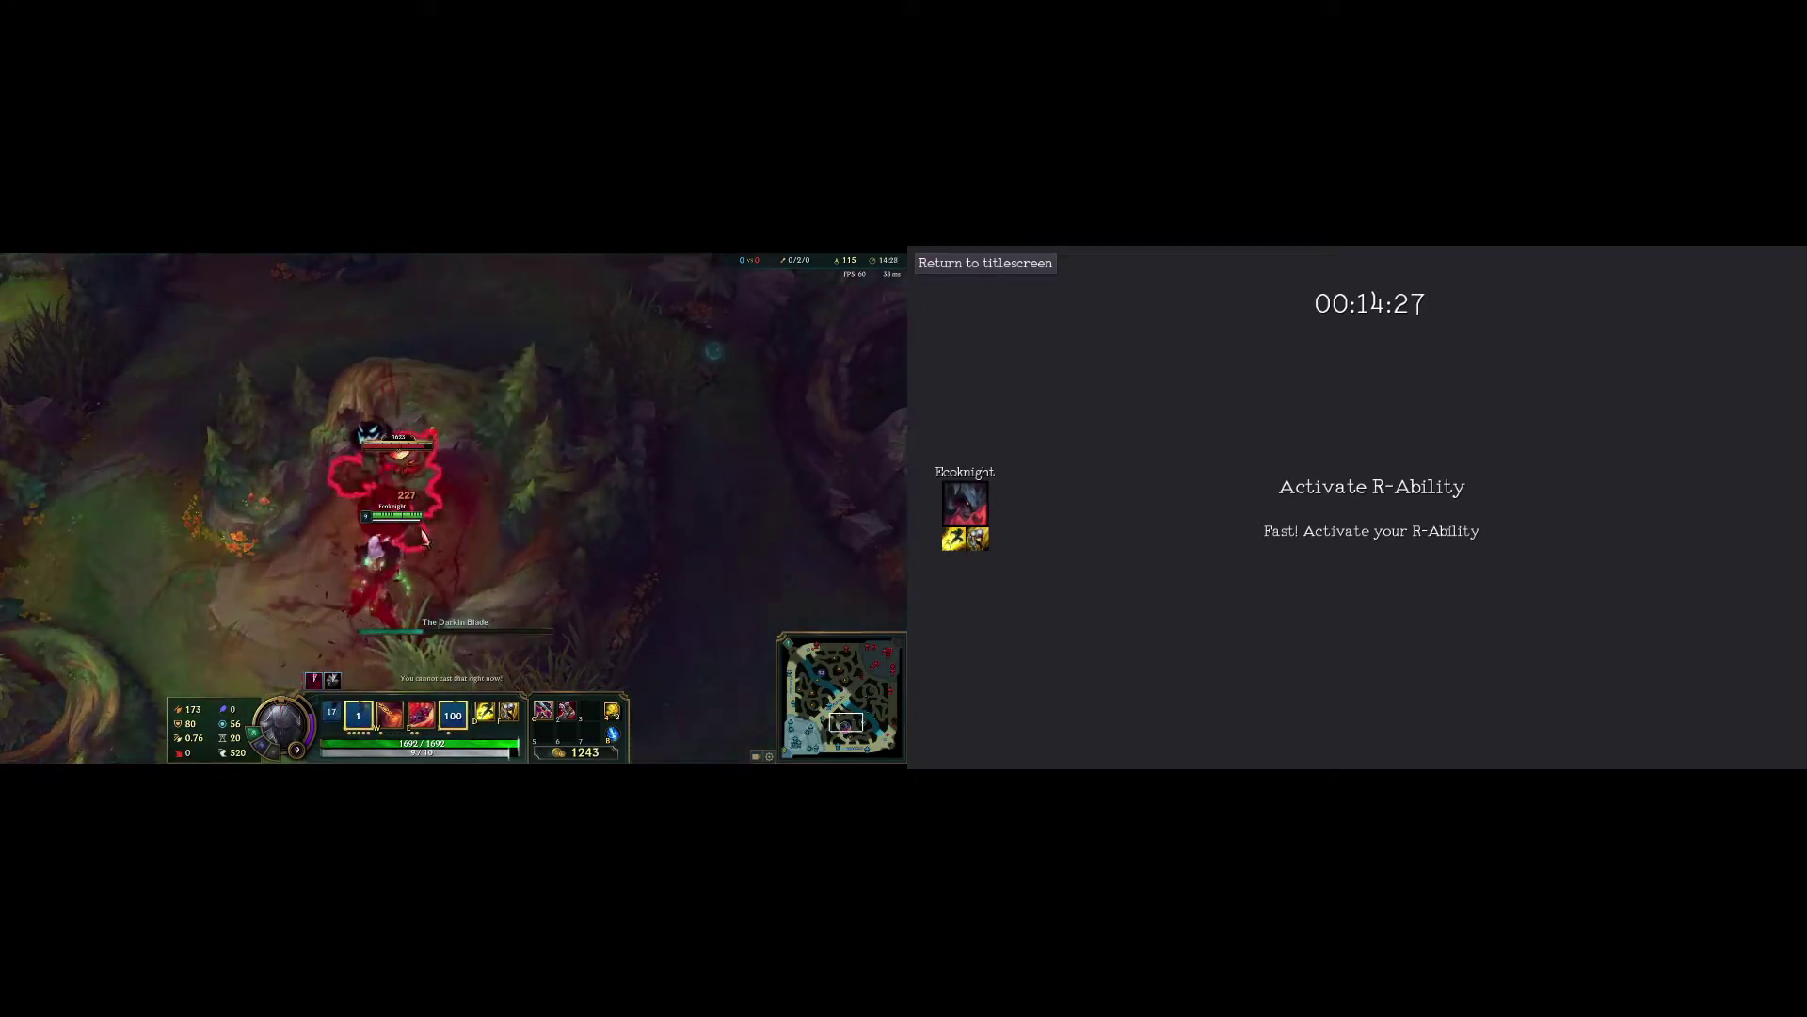
key(q)
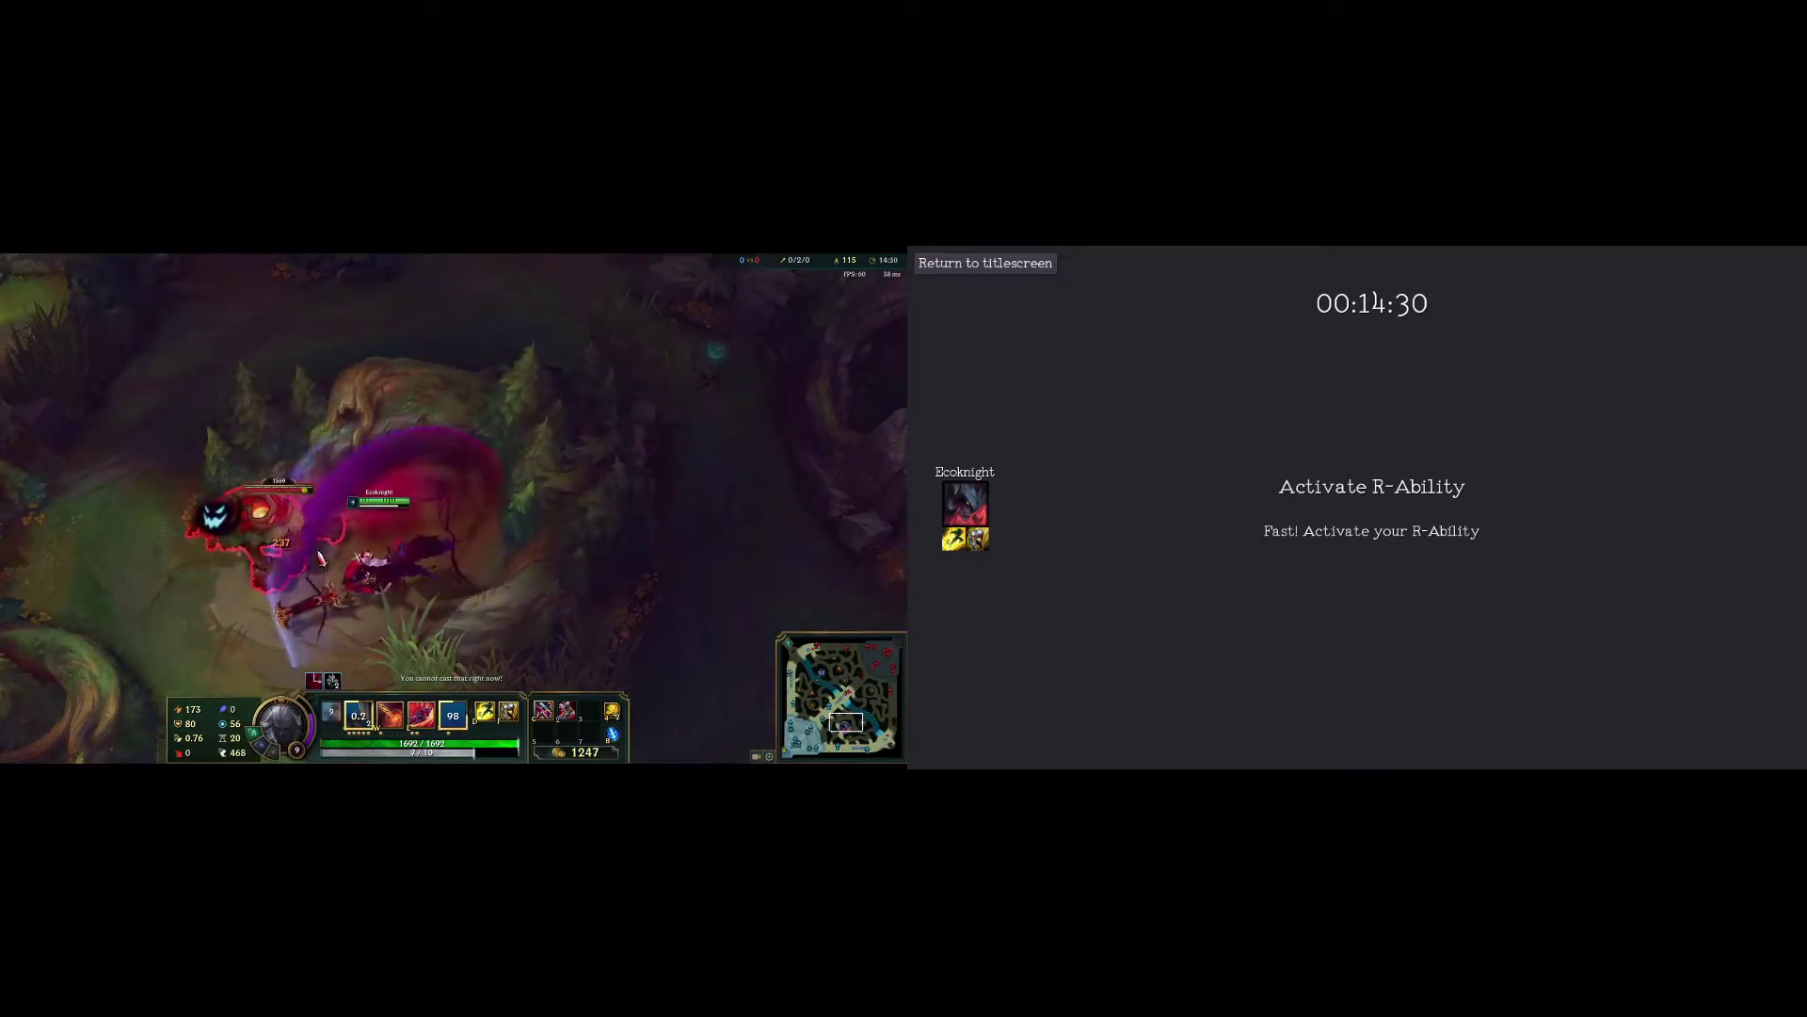
right_click(264, 568)
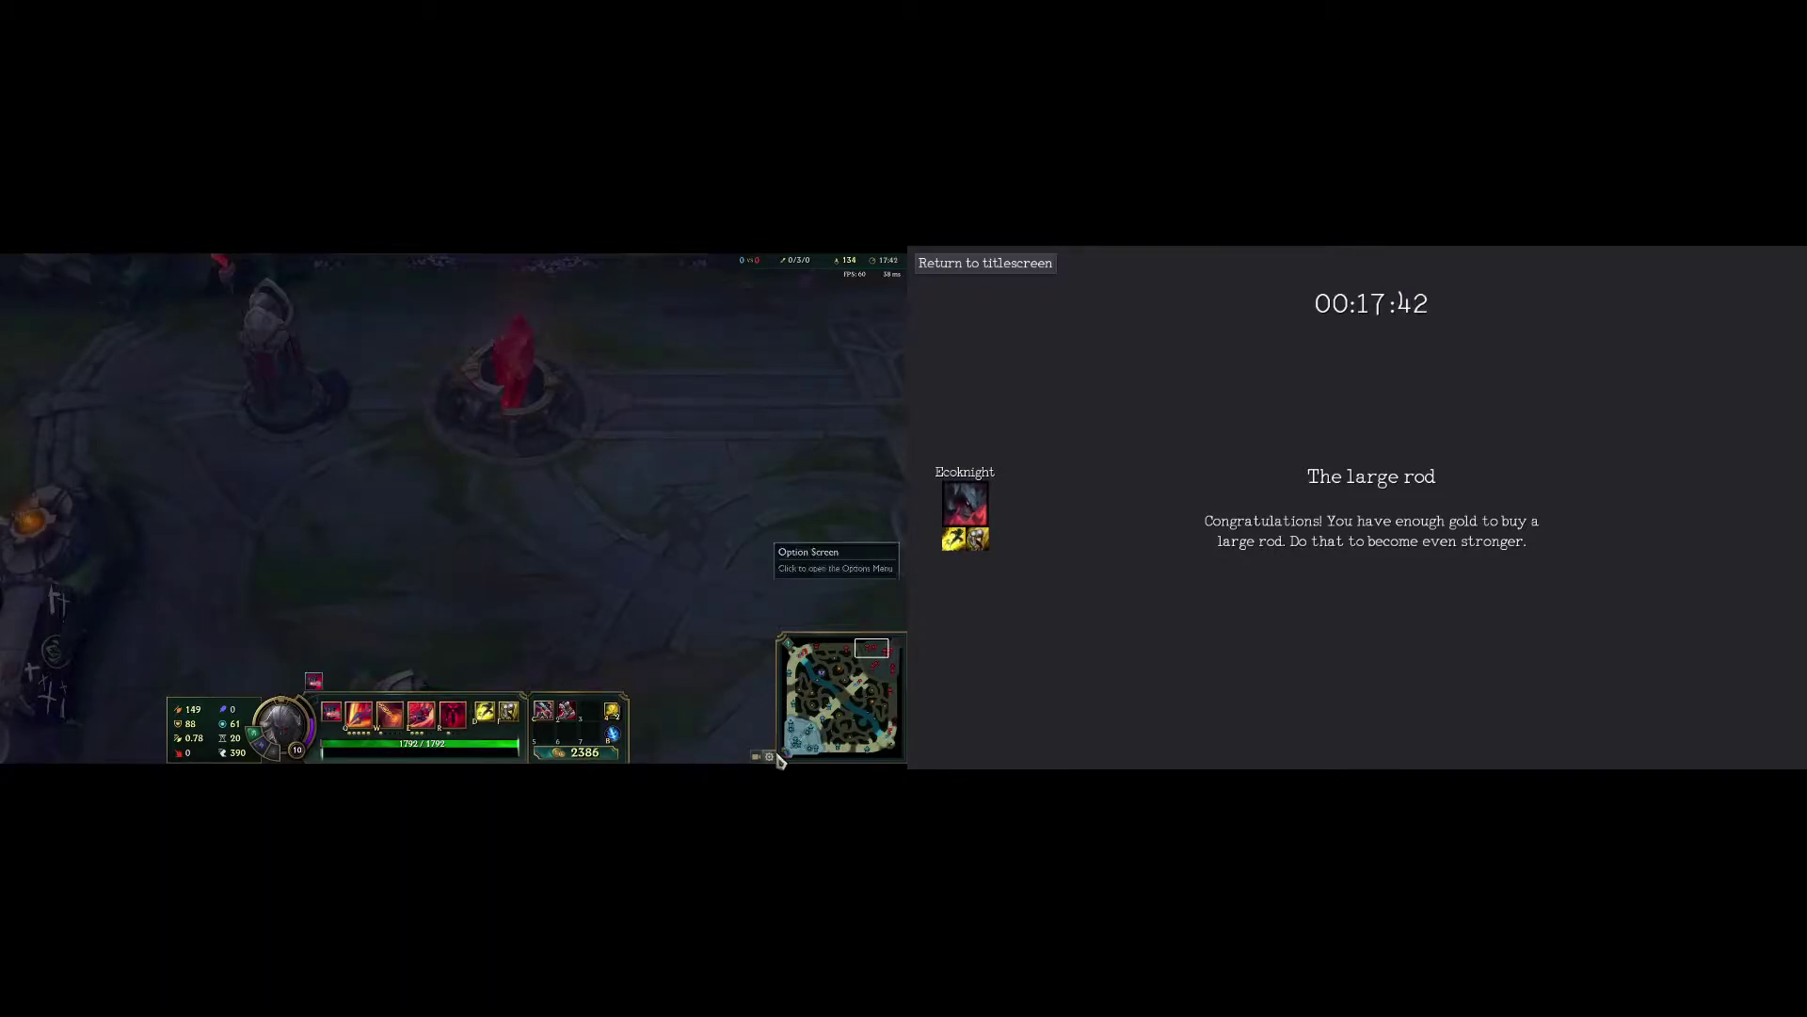
Step: Search the item shop for "large" and buy the Needlessly Large Rod
key(p)
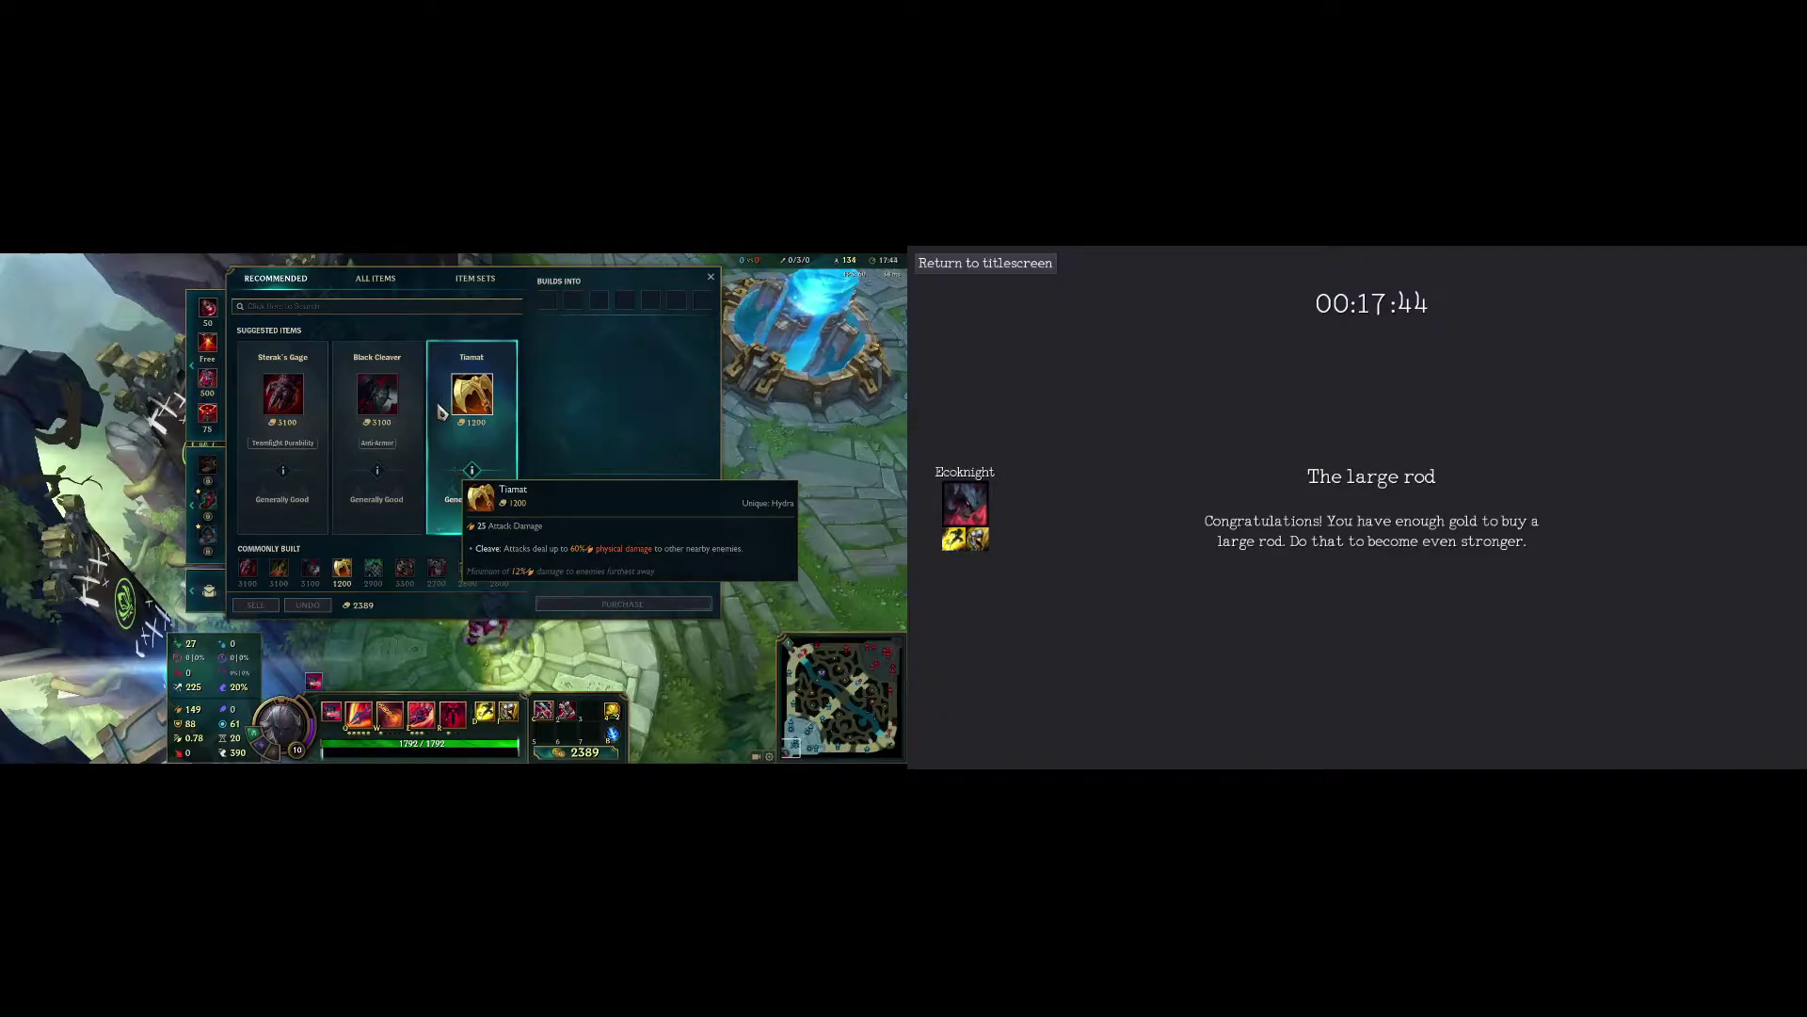
click(374, 292)
text(large)
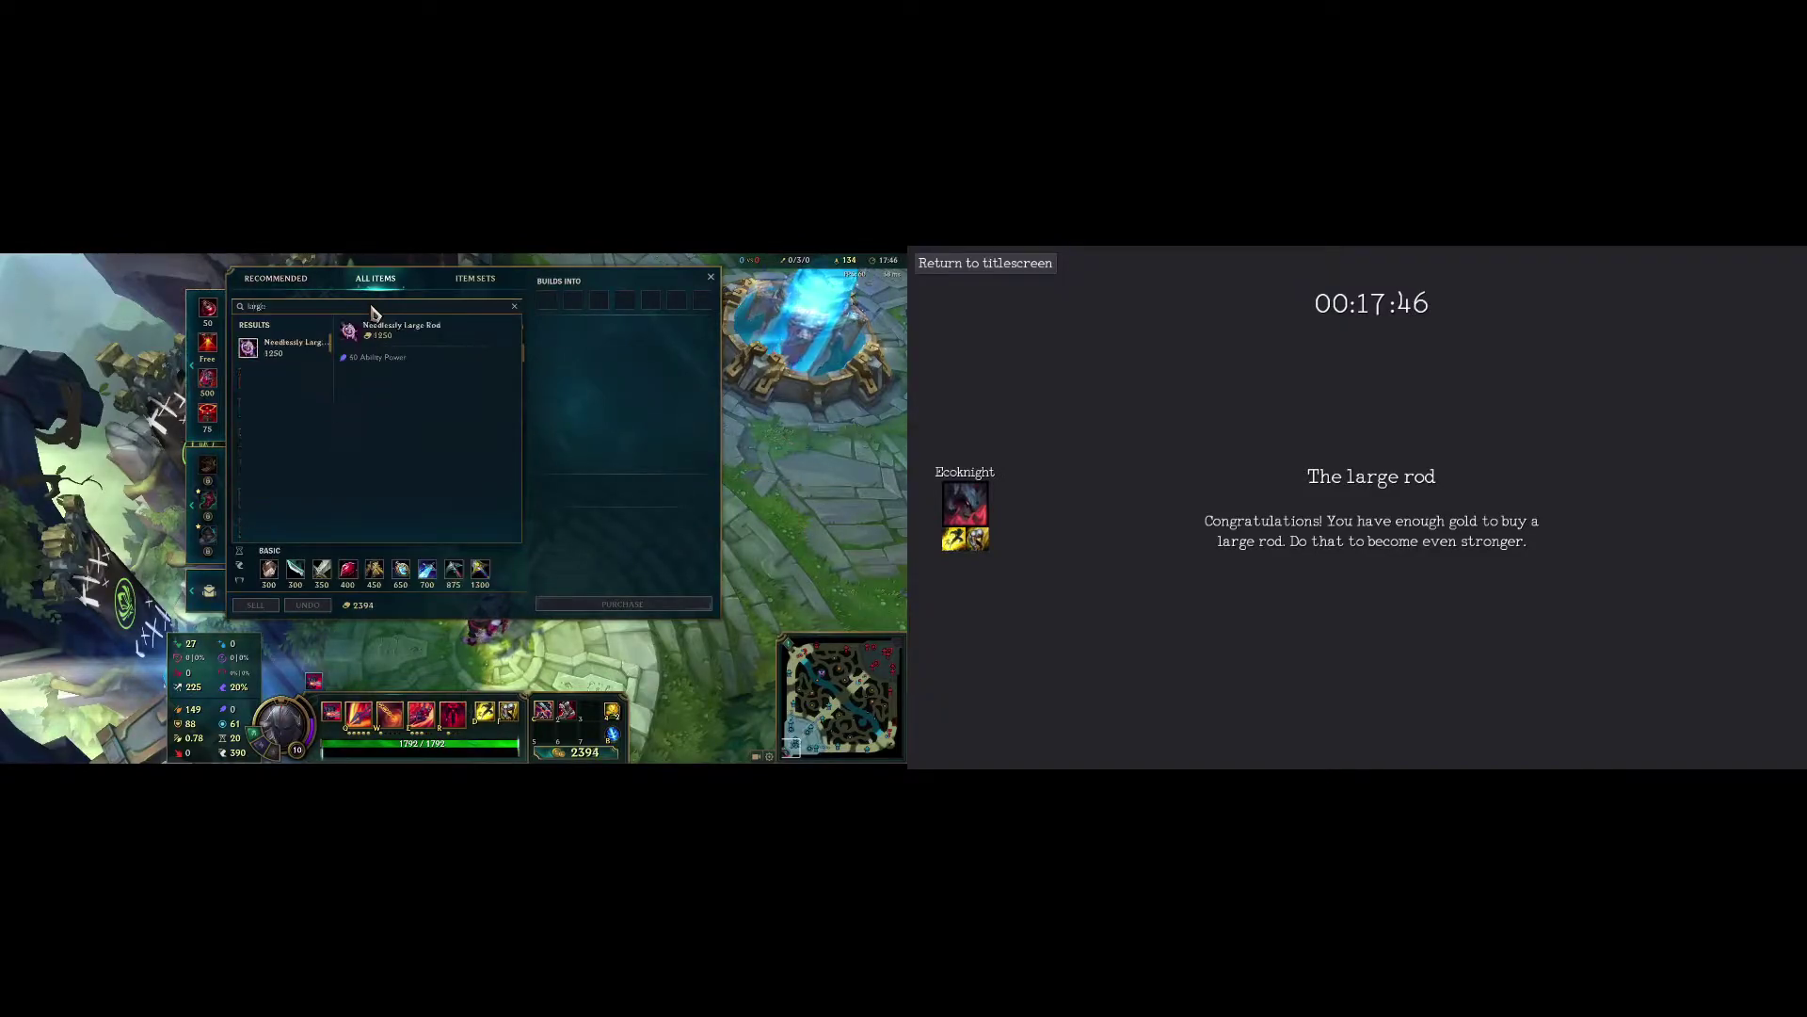
key(Return)
key(p)
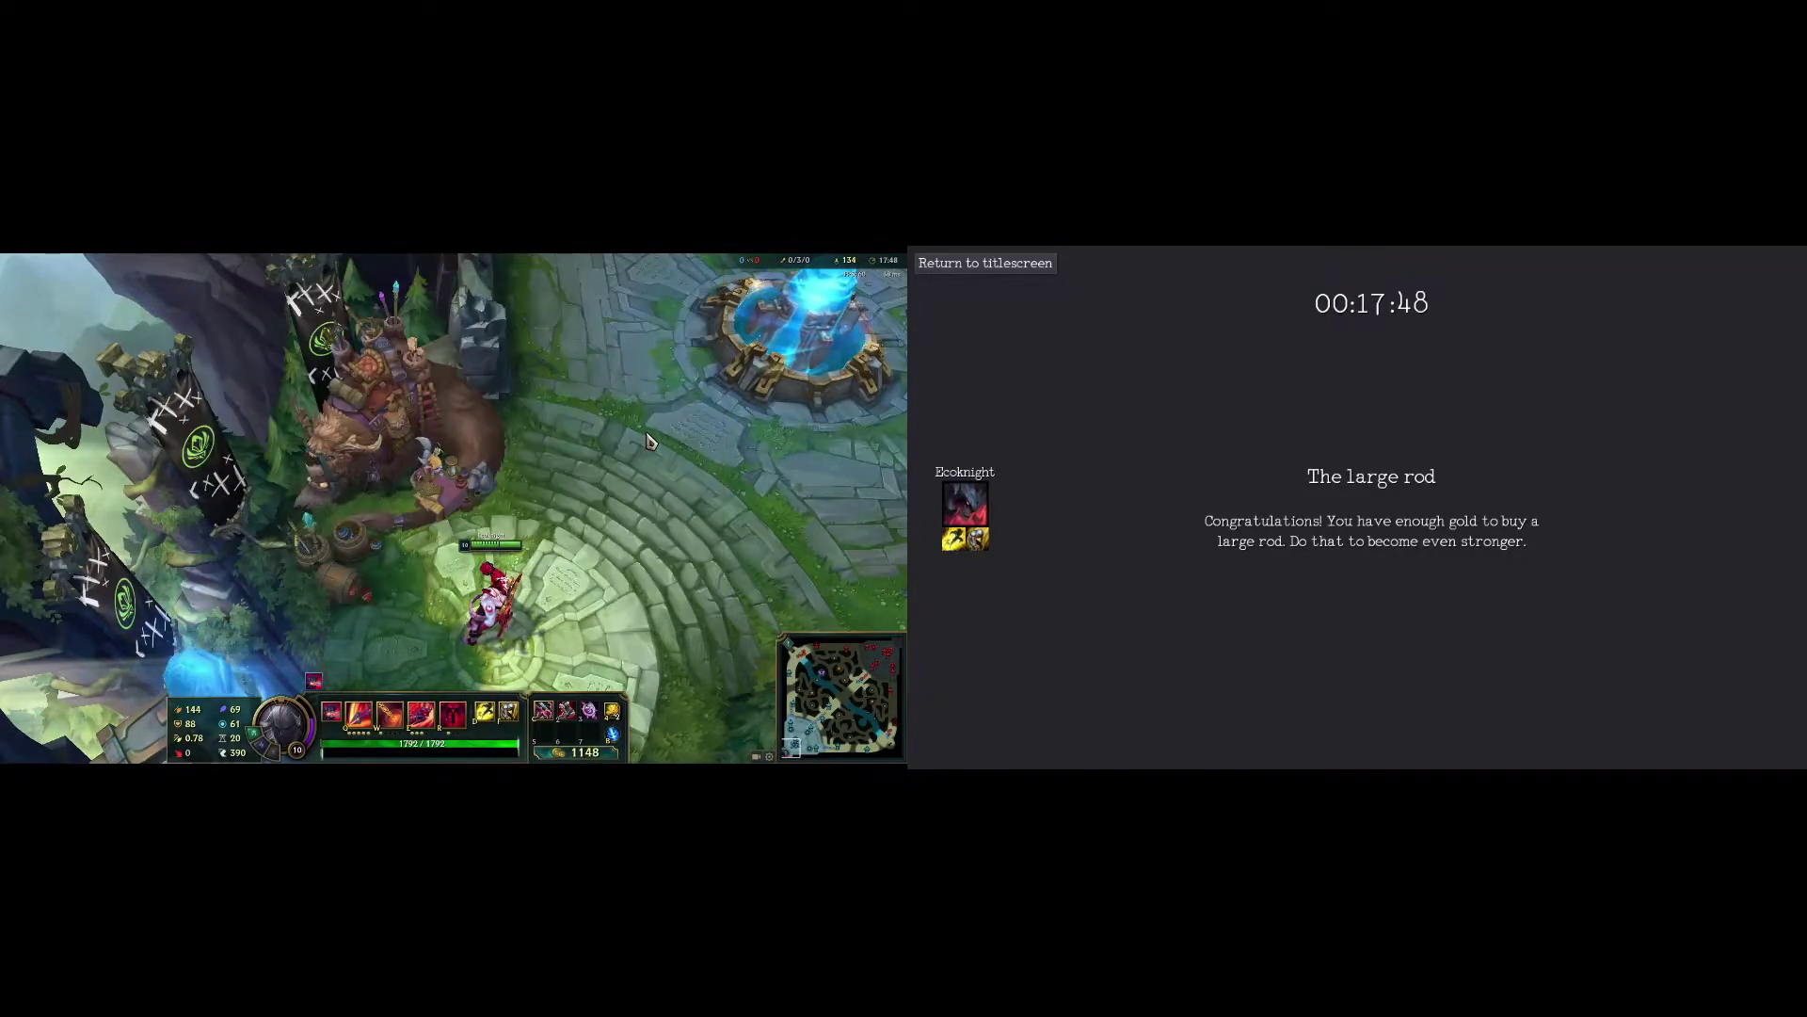
Step: Walk the champion a short way across the fountain platform in the base
key(t)
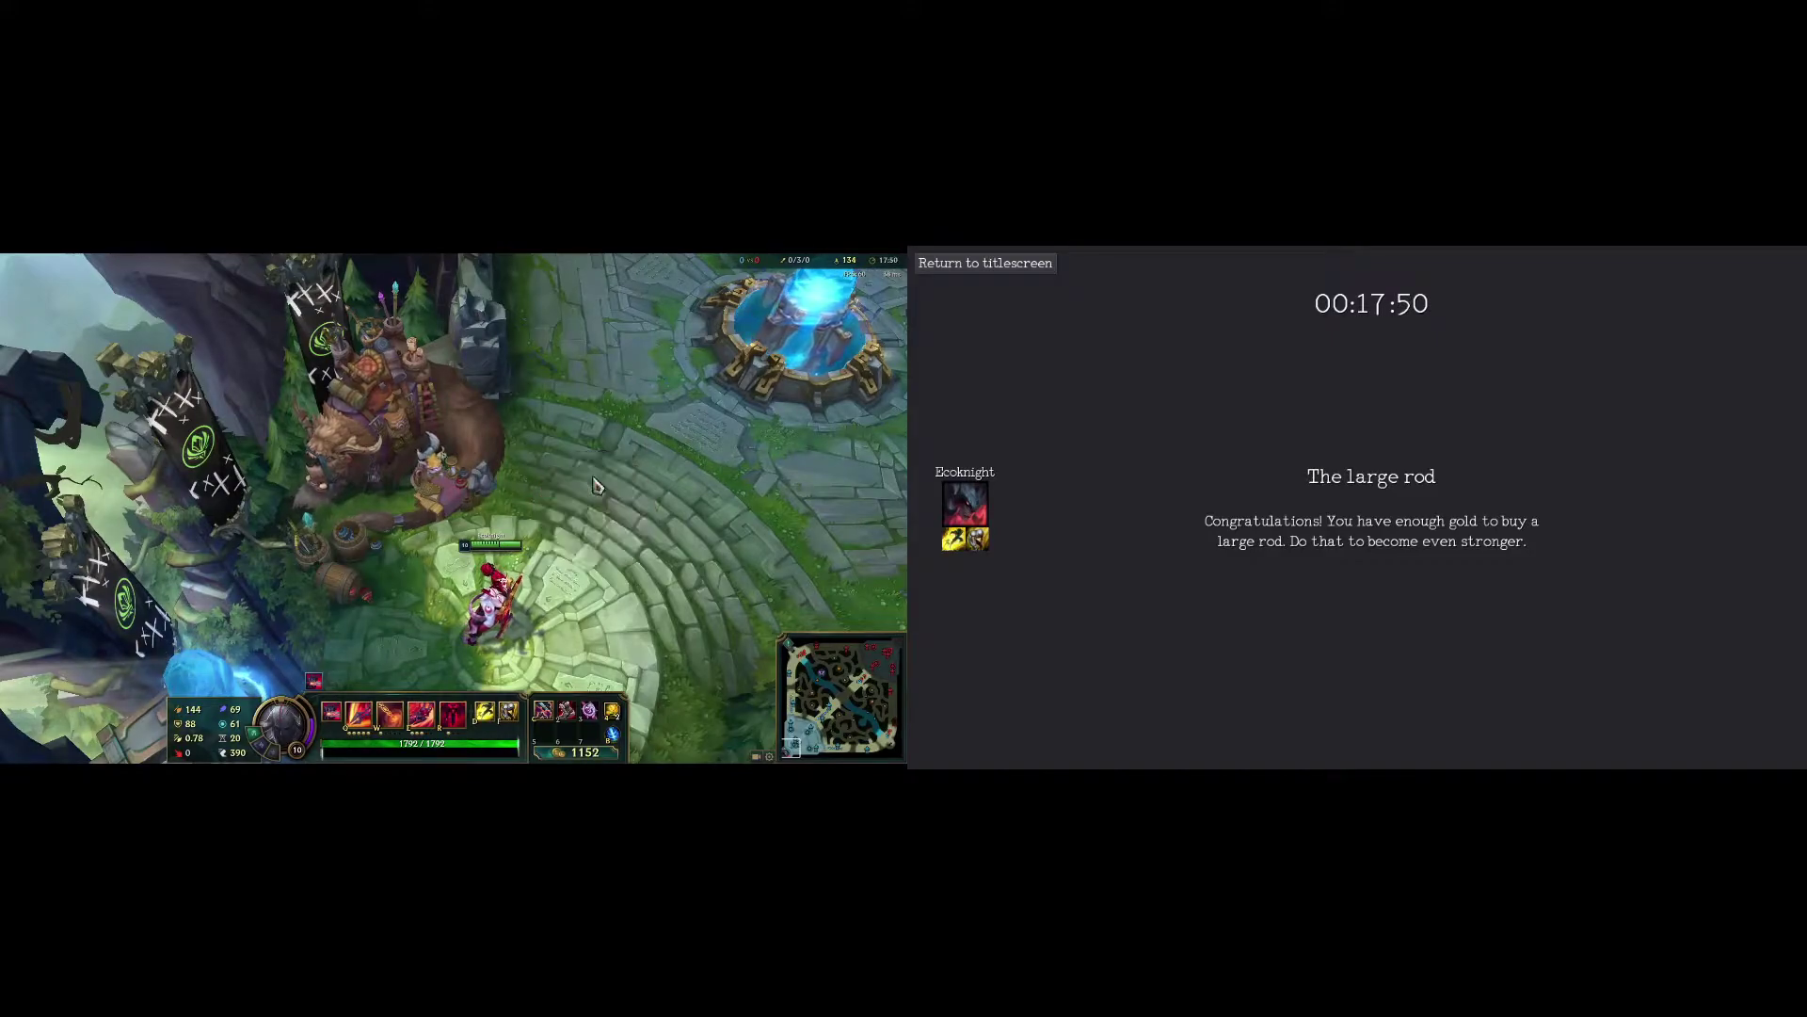
right_click(694, 504)
right_click(638, 535)
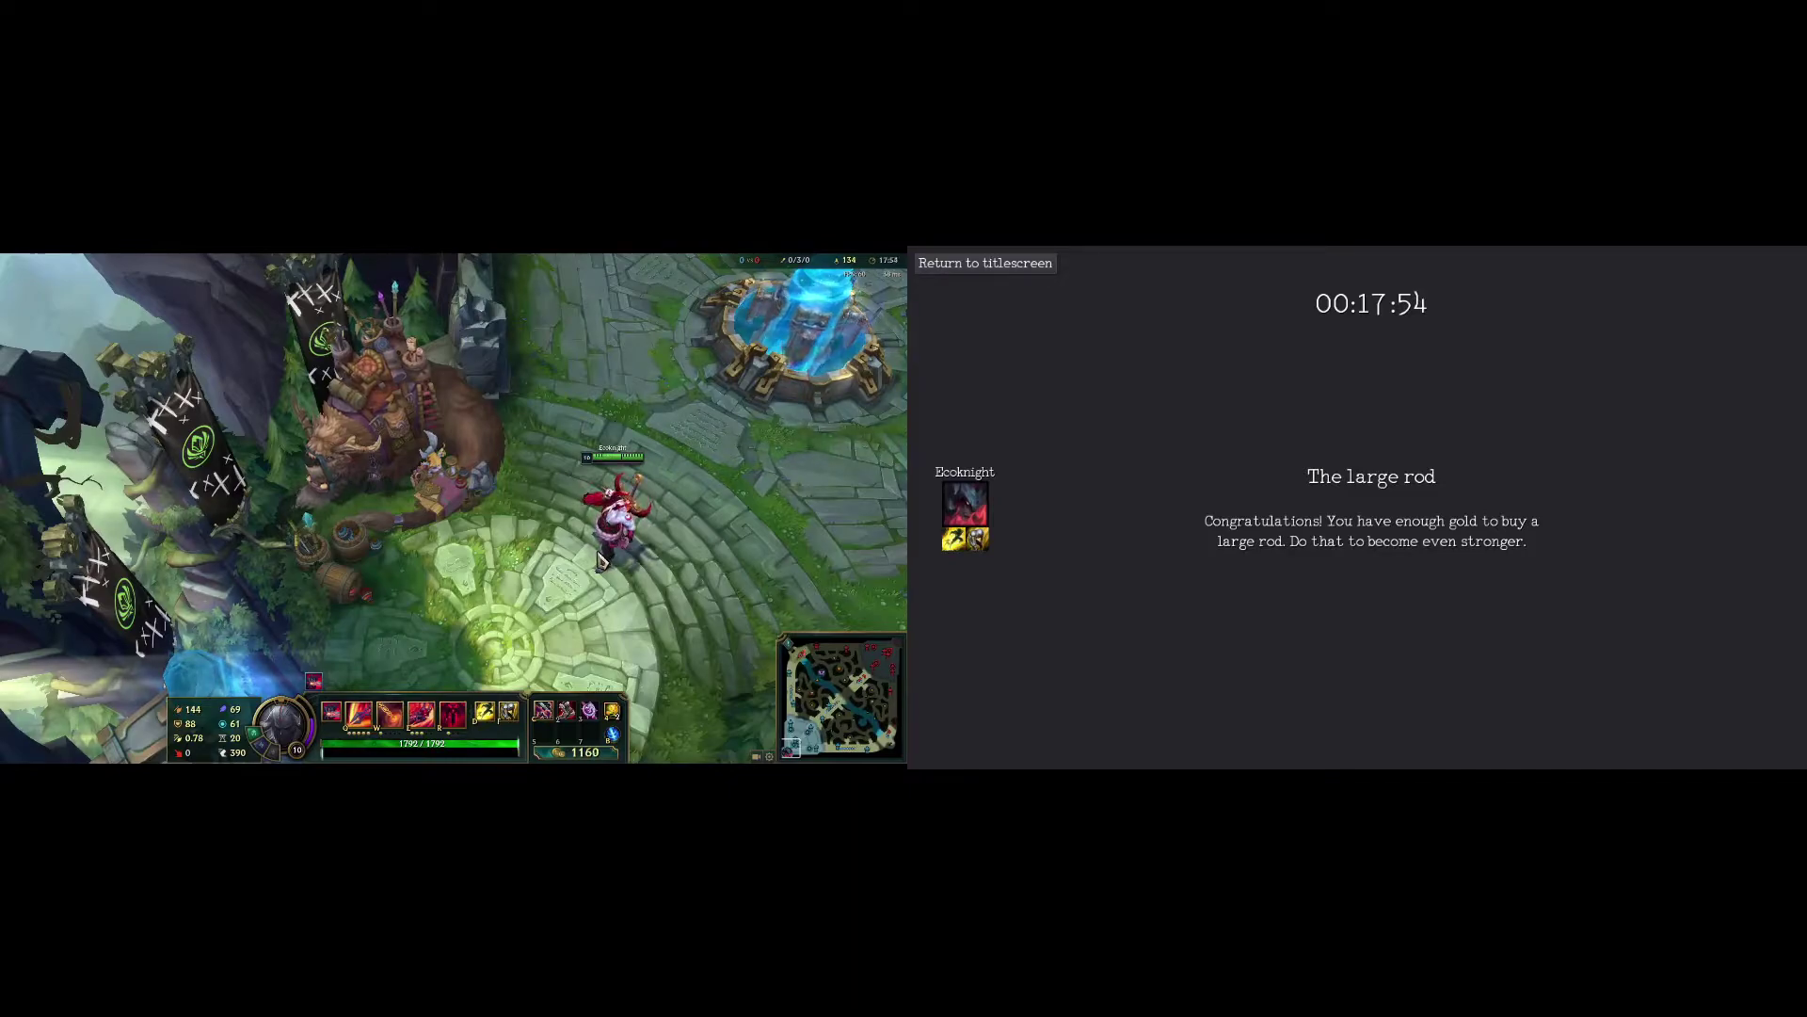
key(d)
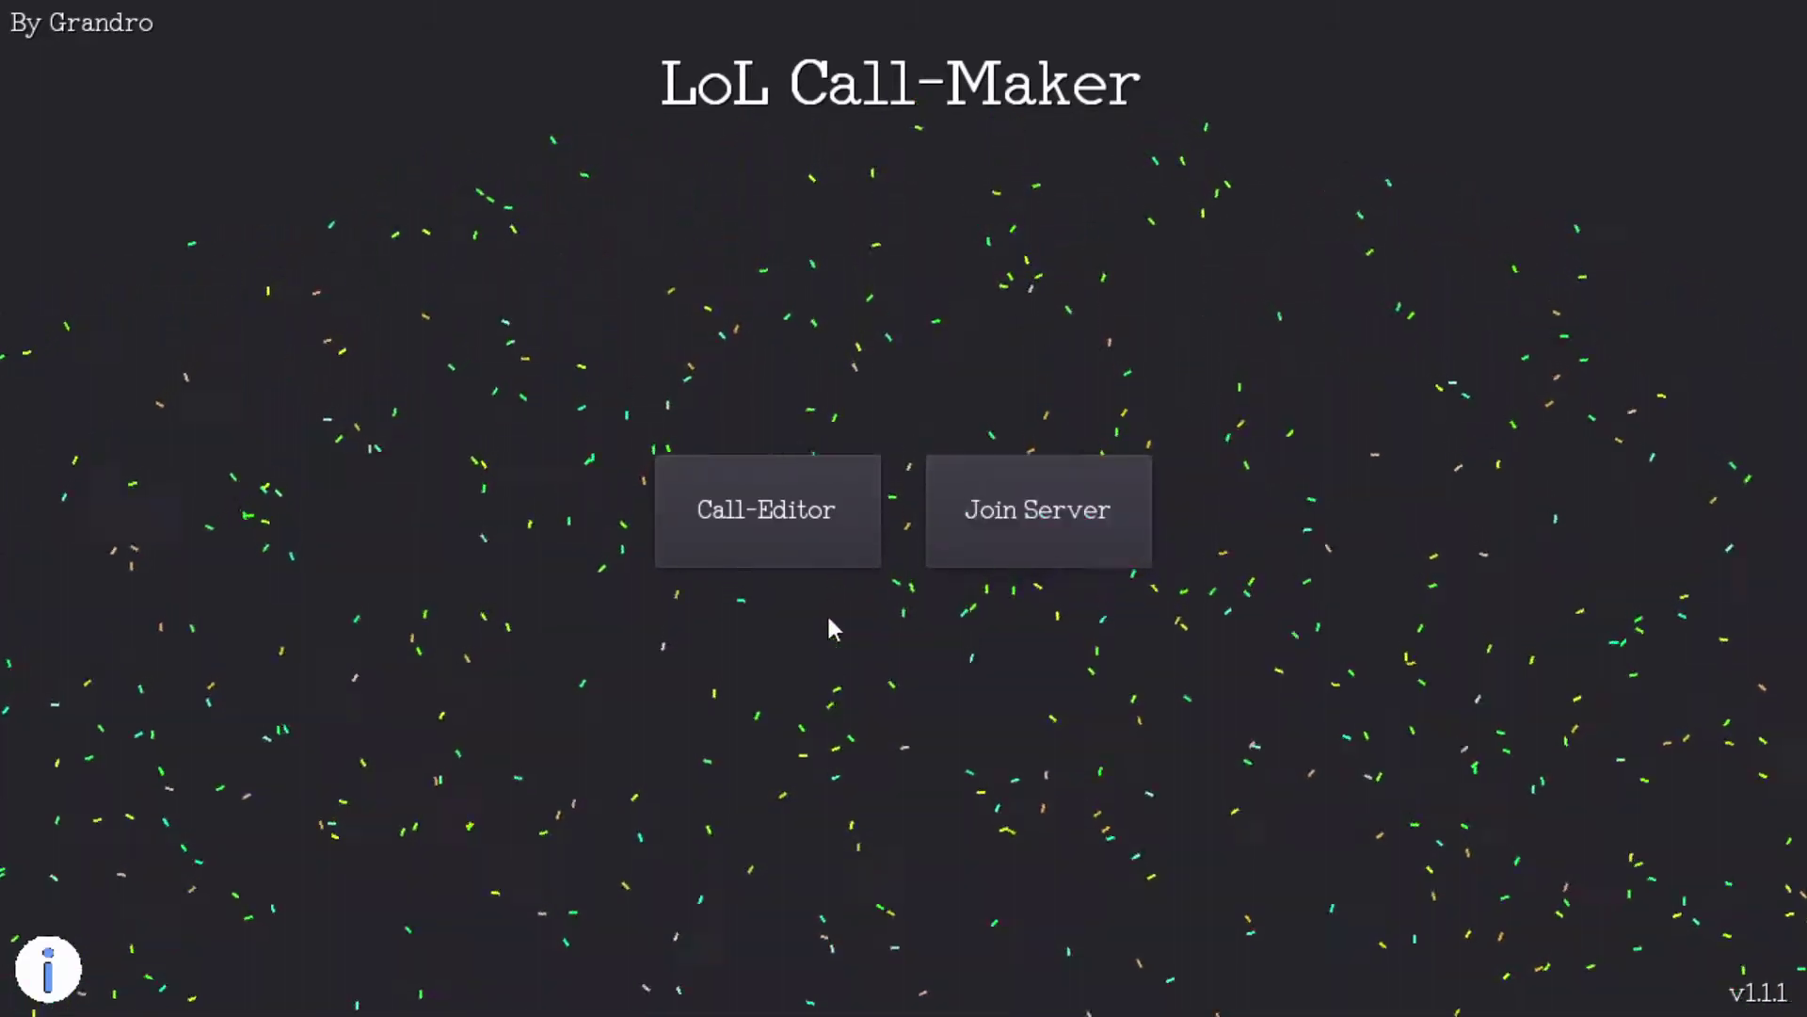
Step: Create a new Call-Set named "Presentation" in LoL Call-Maker
click(759, 533)
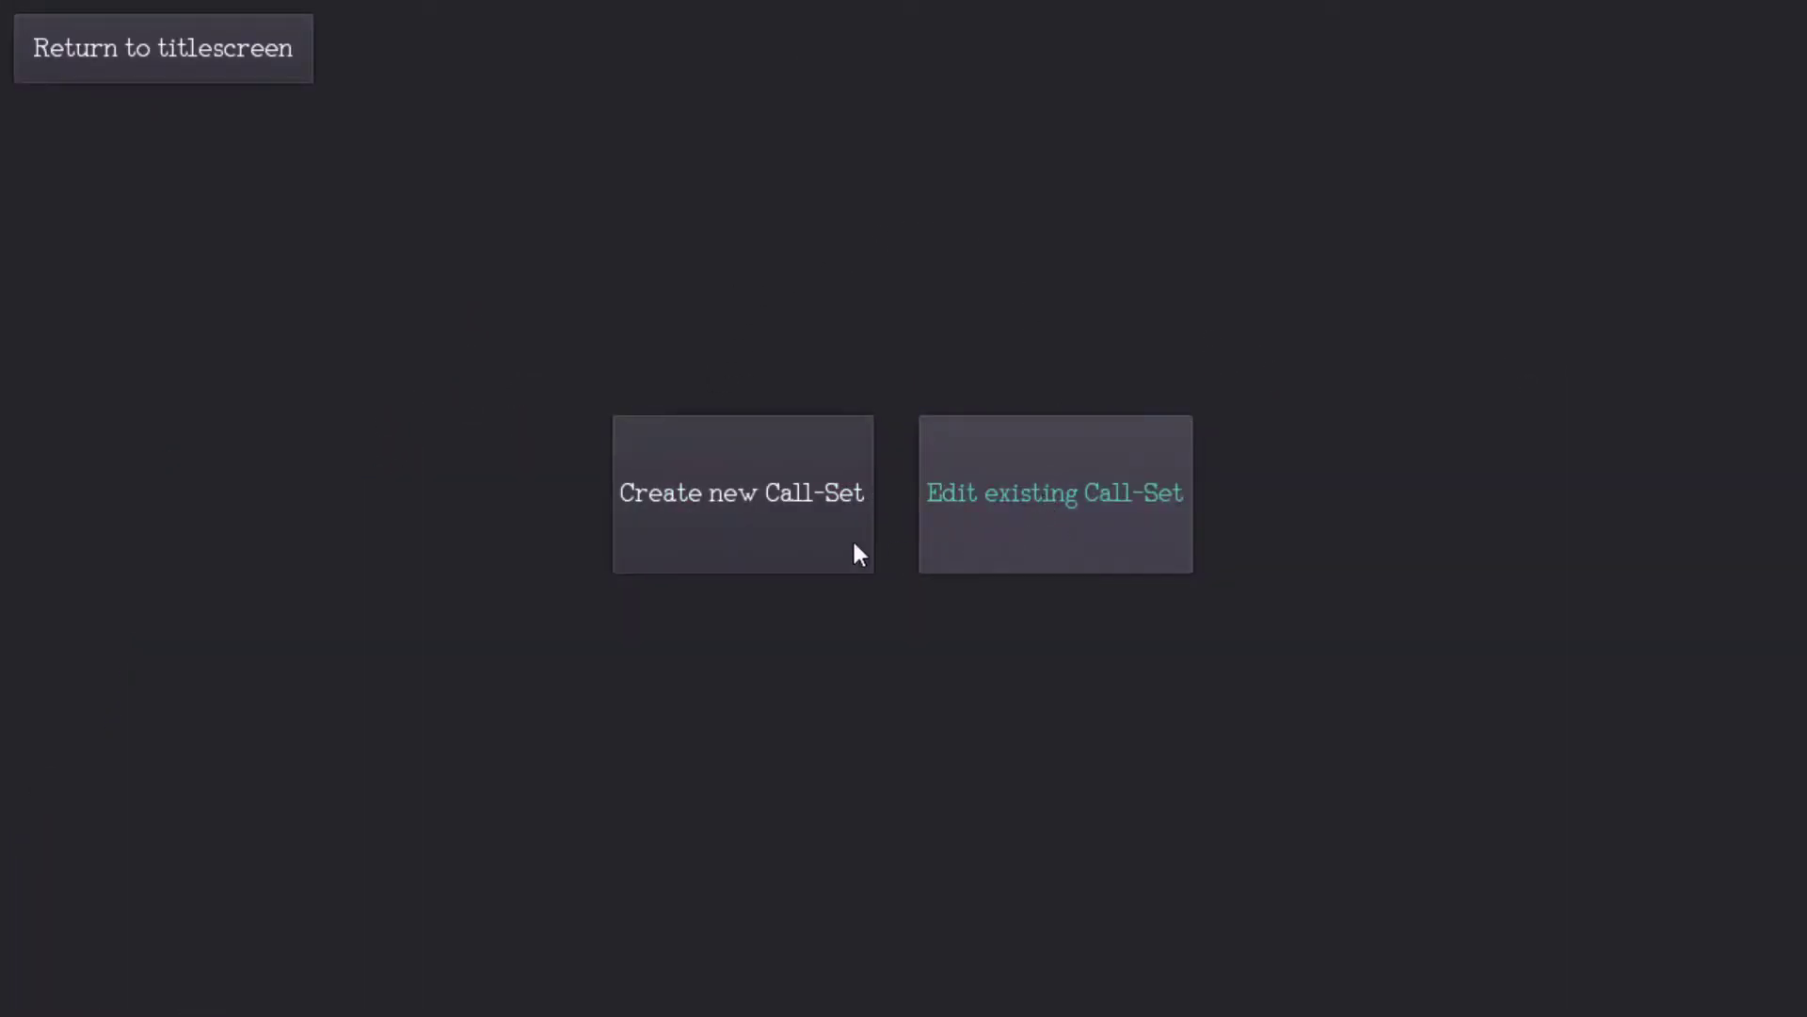
click(787, 543)
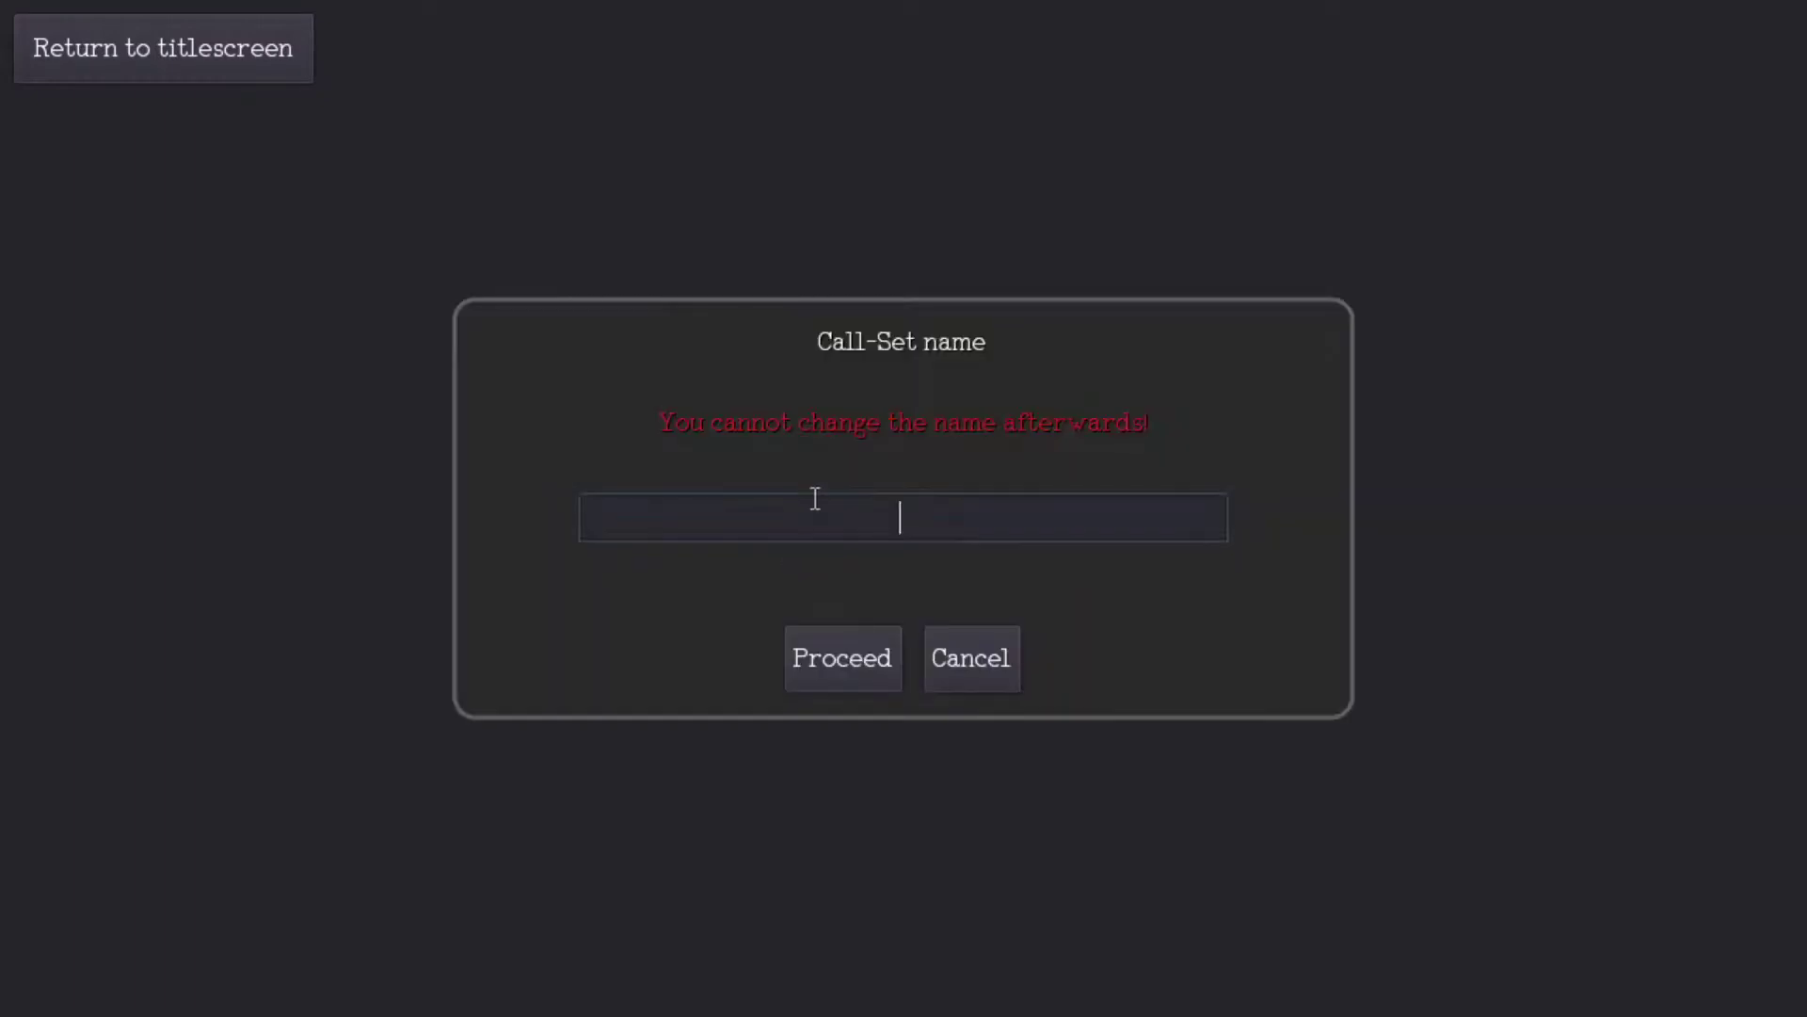
text(Presentation)
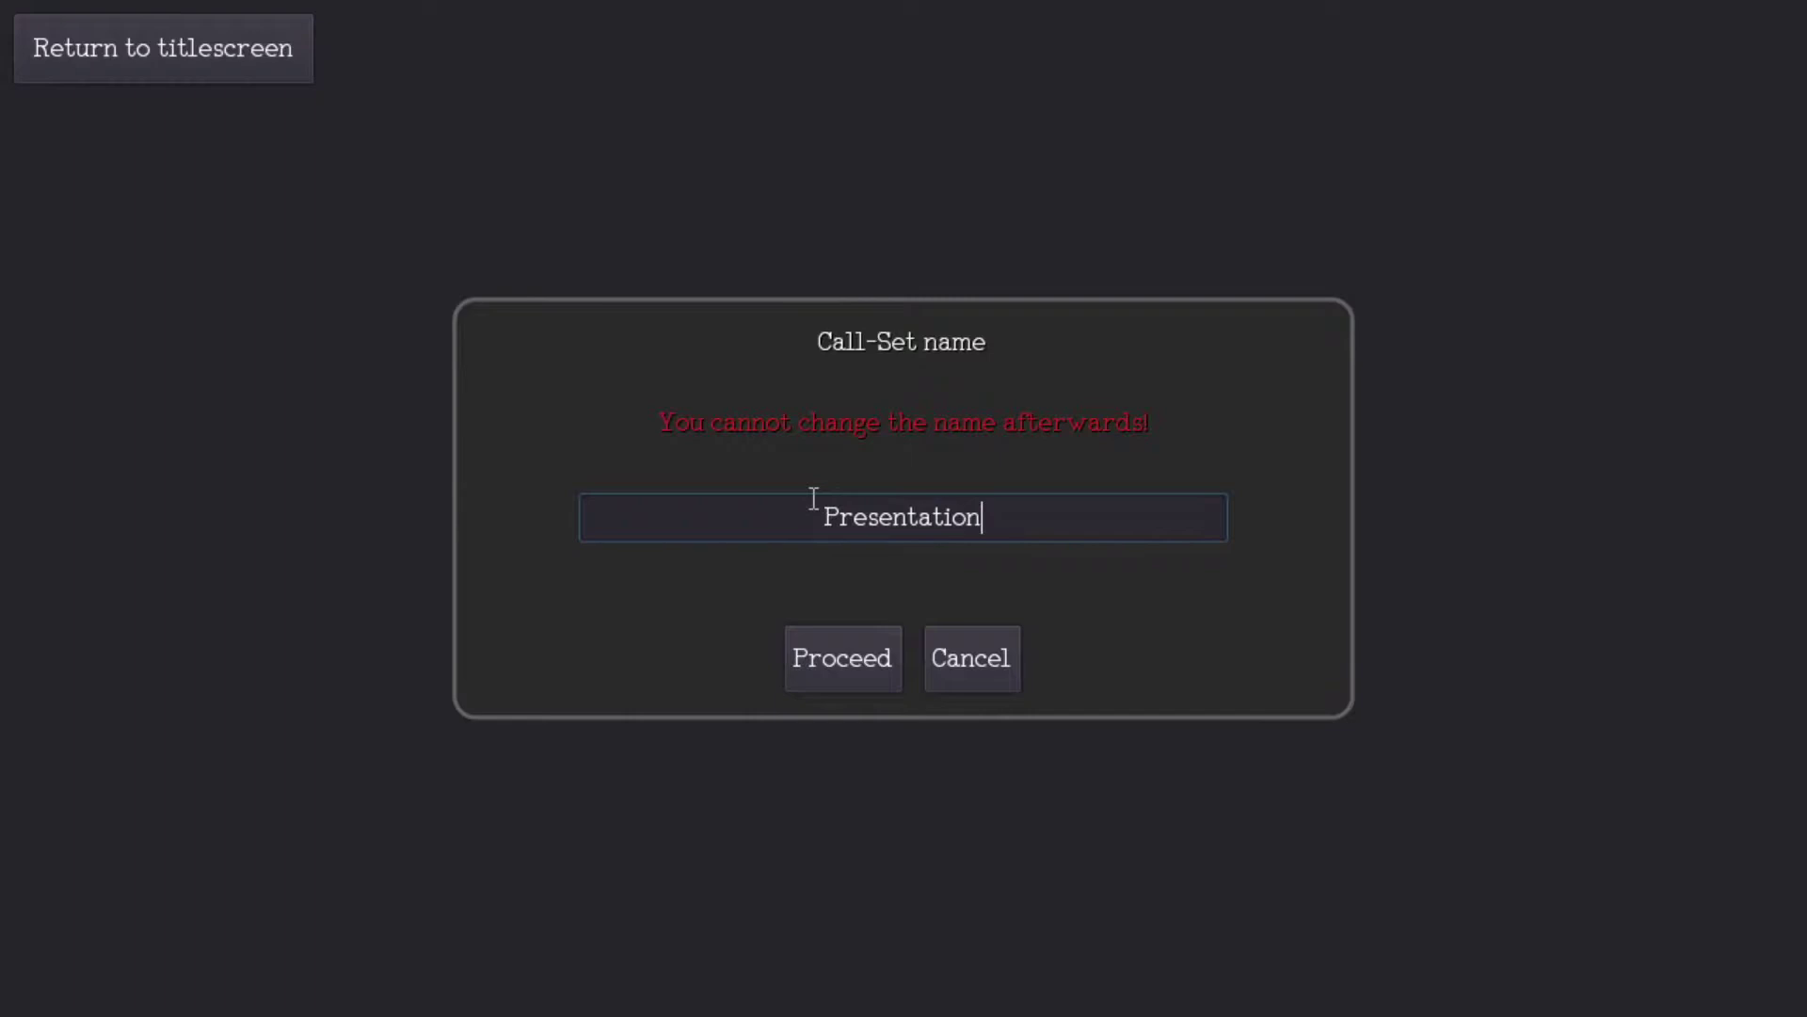
click(857, 661)
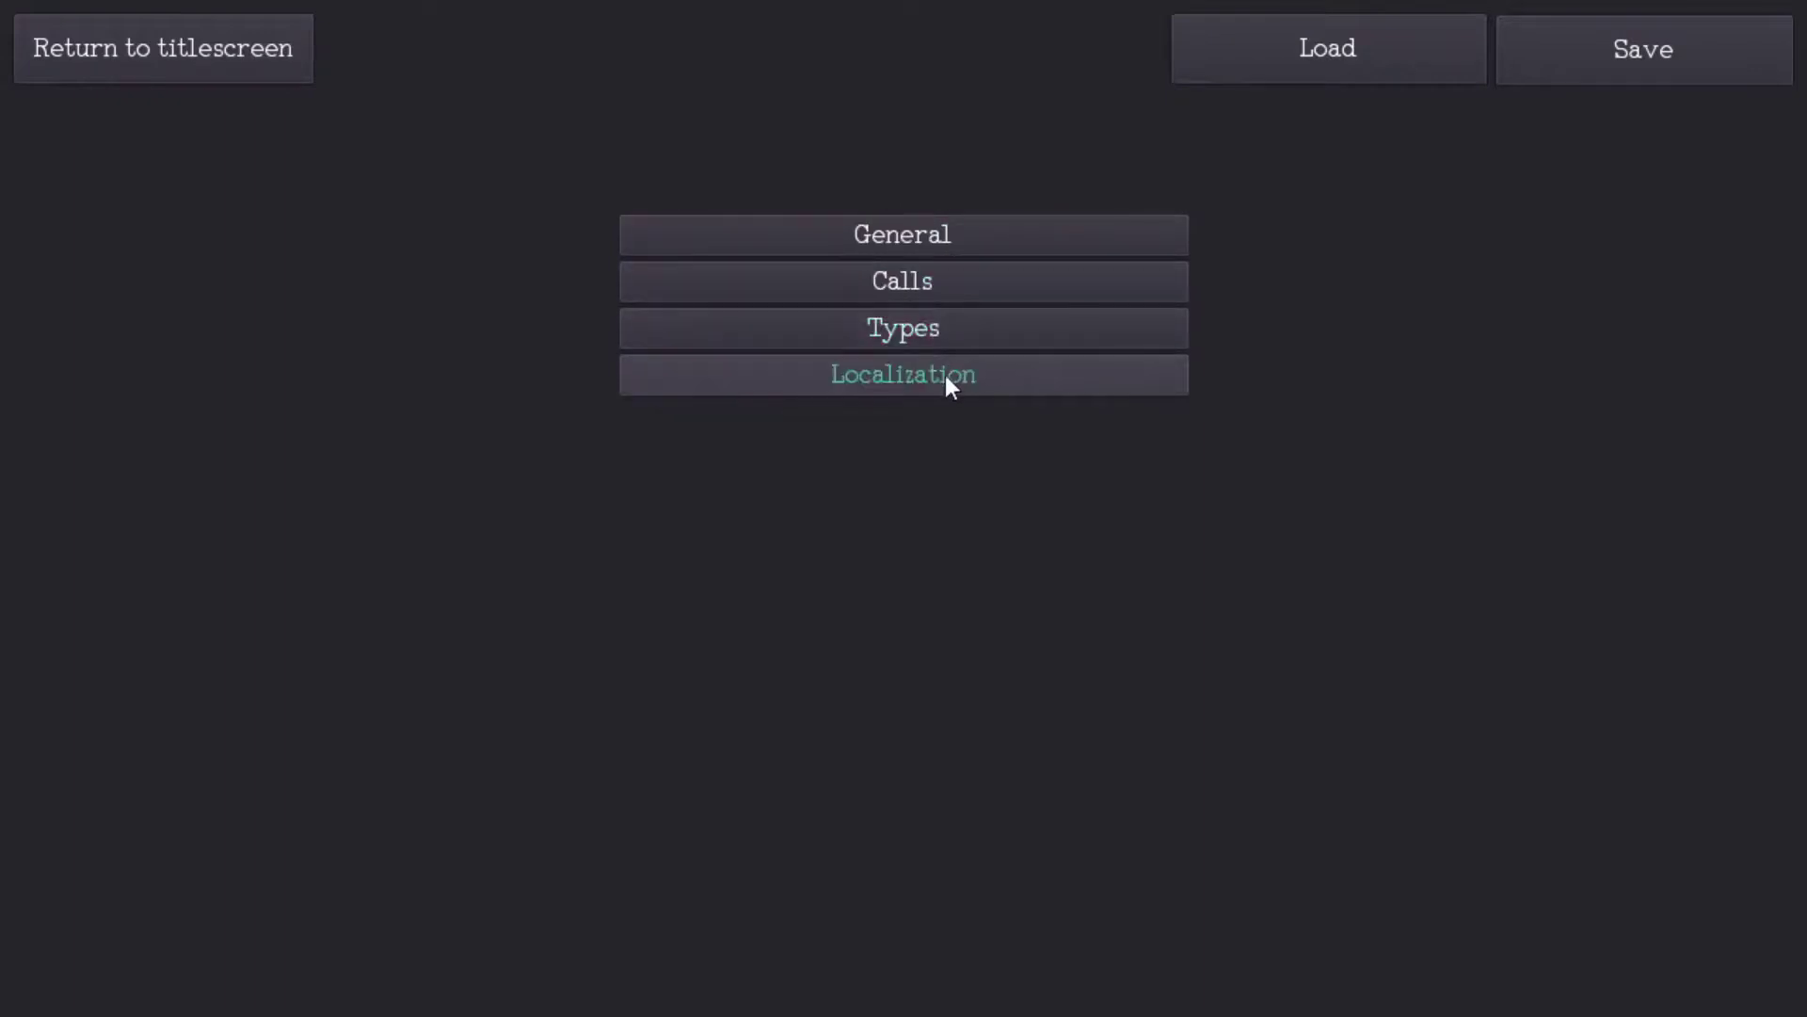
Step: Set the Call-Set's map to Summoner's Rift and its mode to Classic in the general settings
click(956, 231)
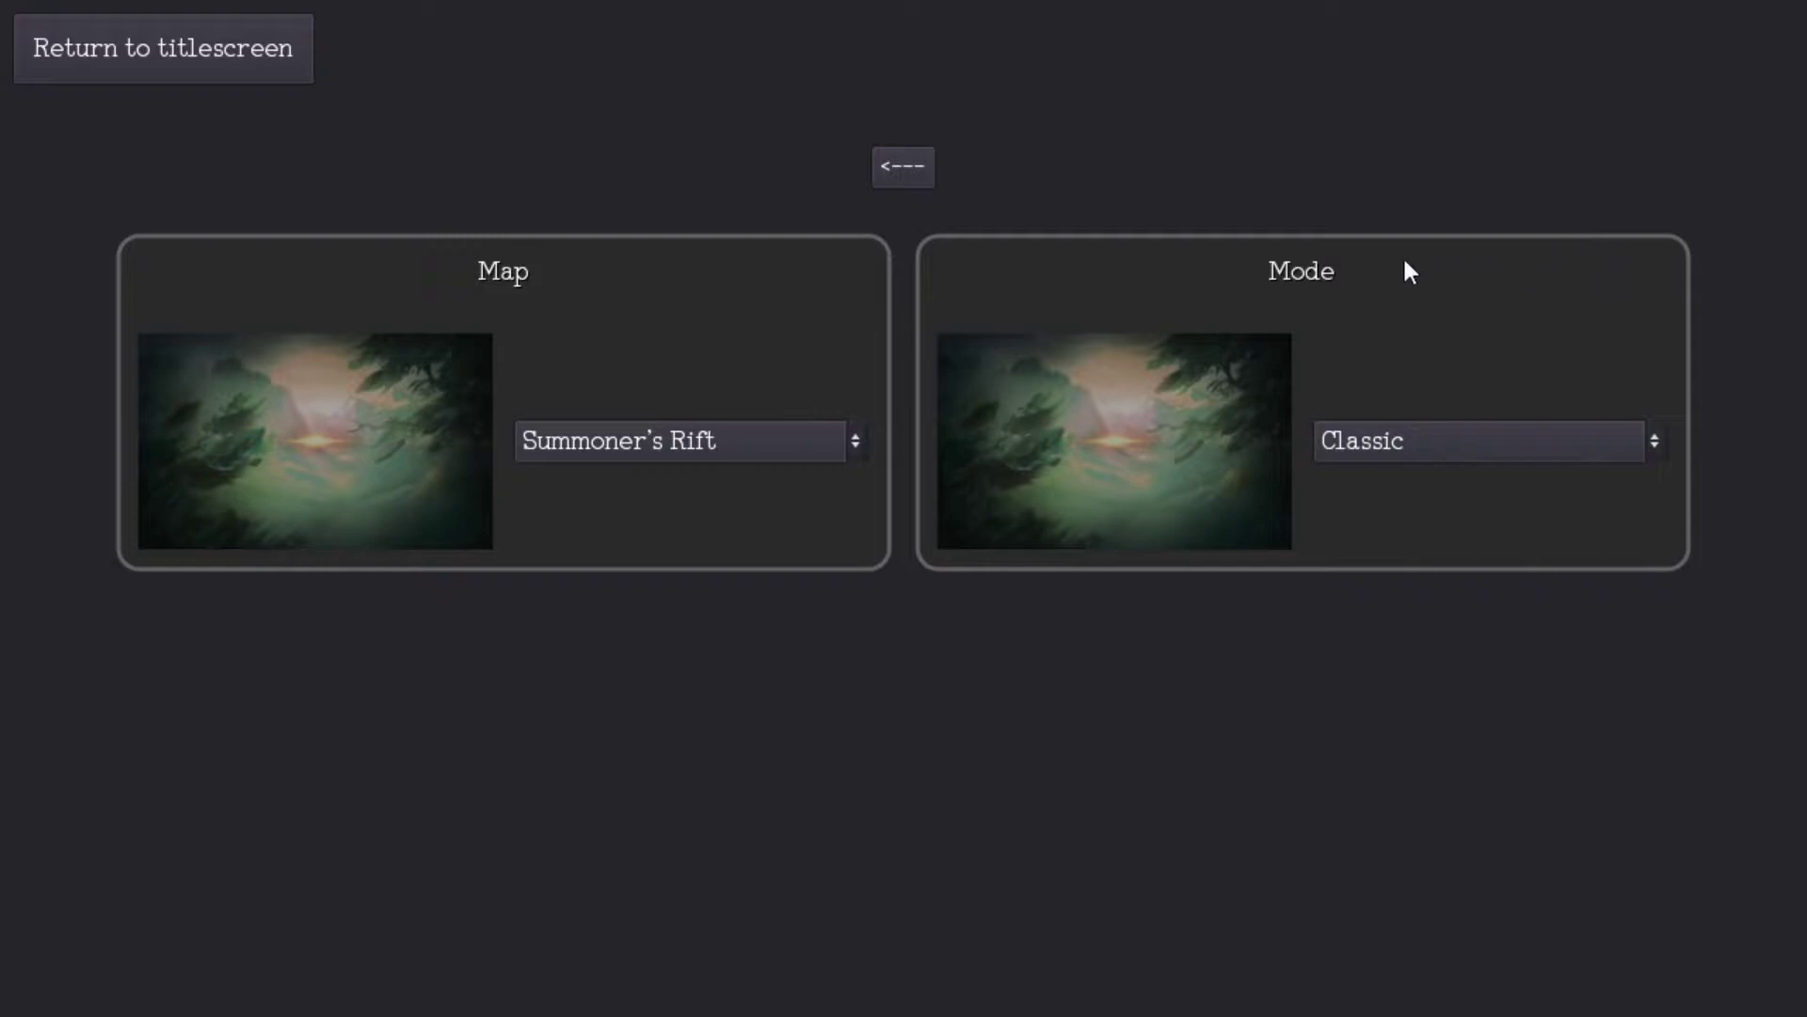
click(807, 439)
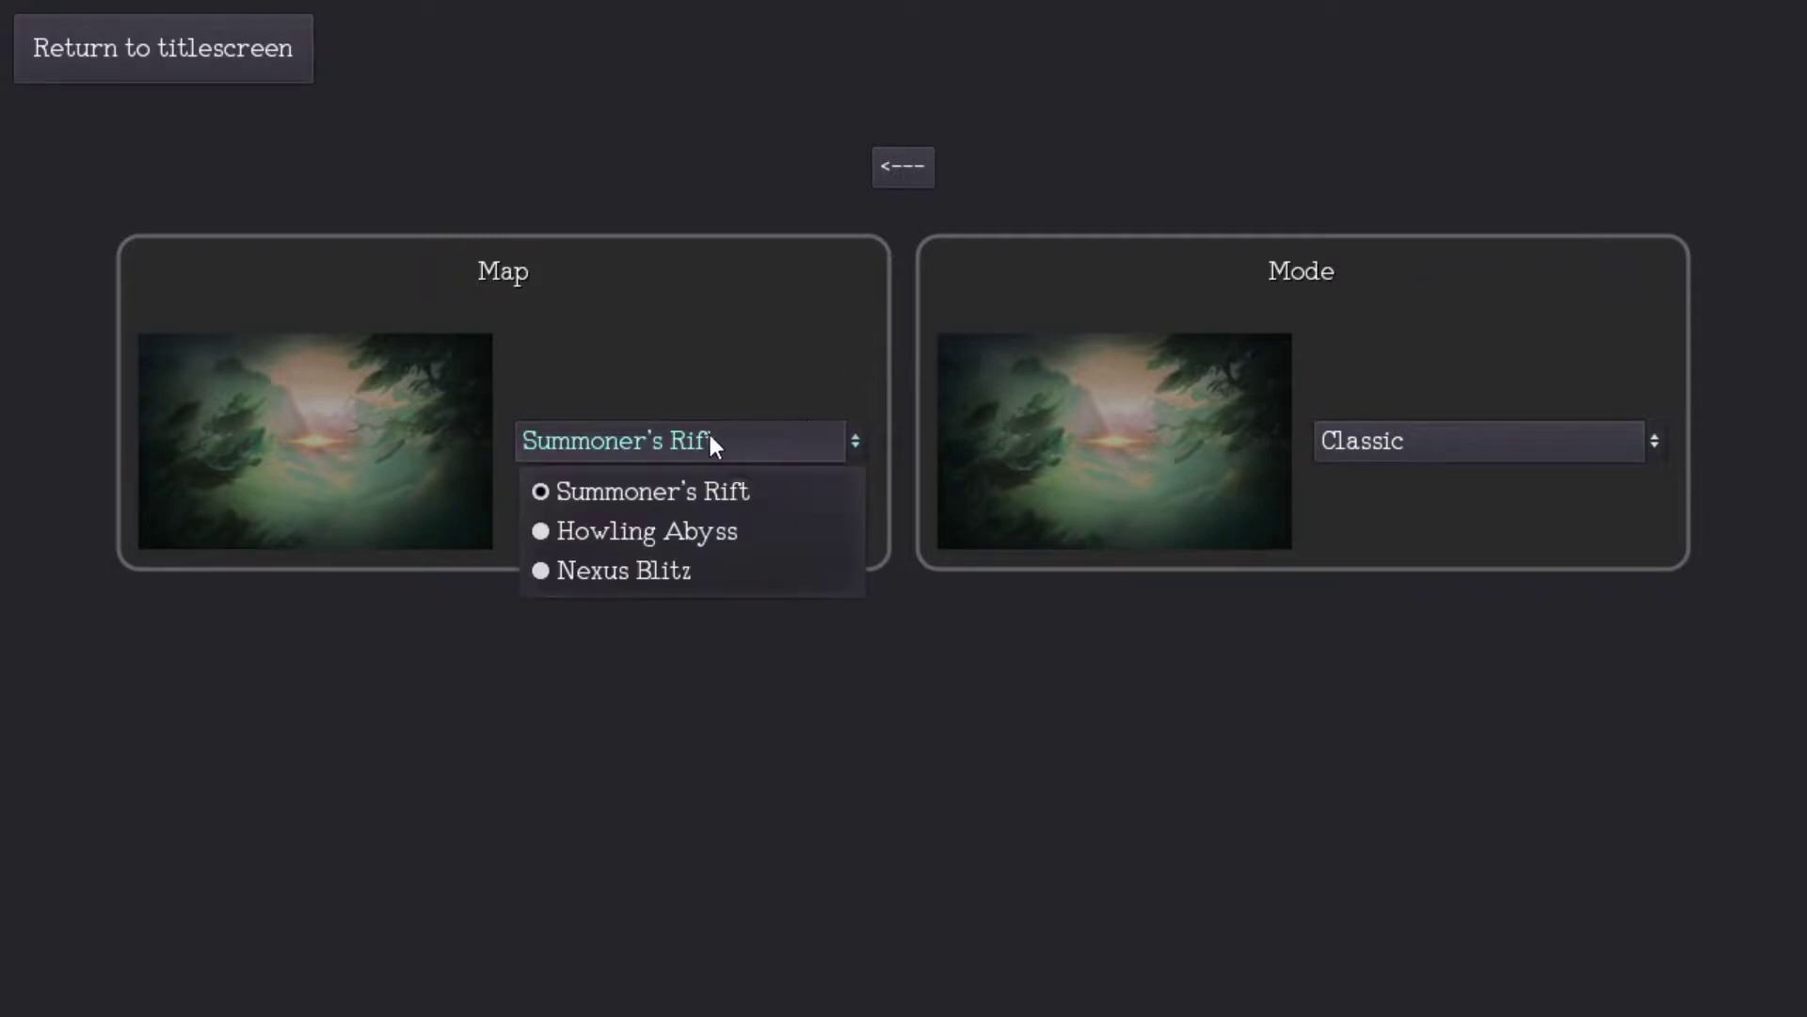
click(584, 490)
click(1346, 447)
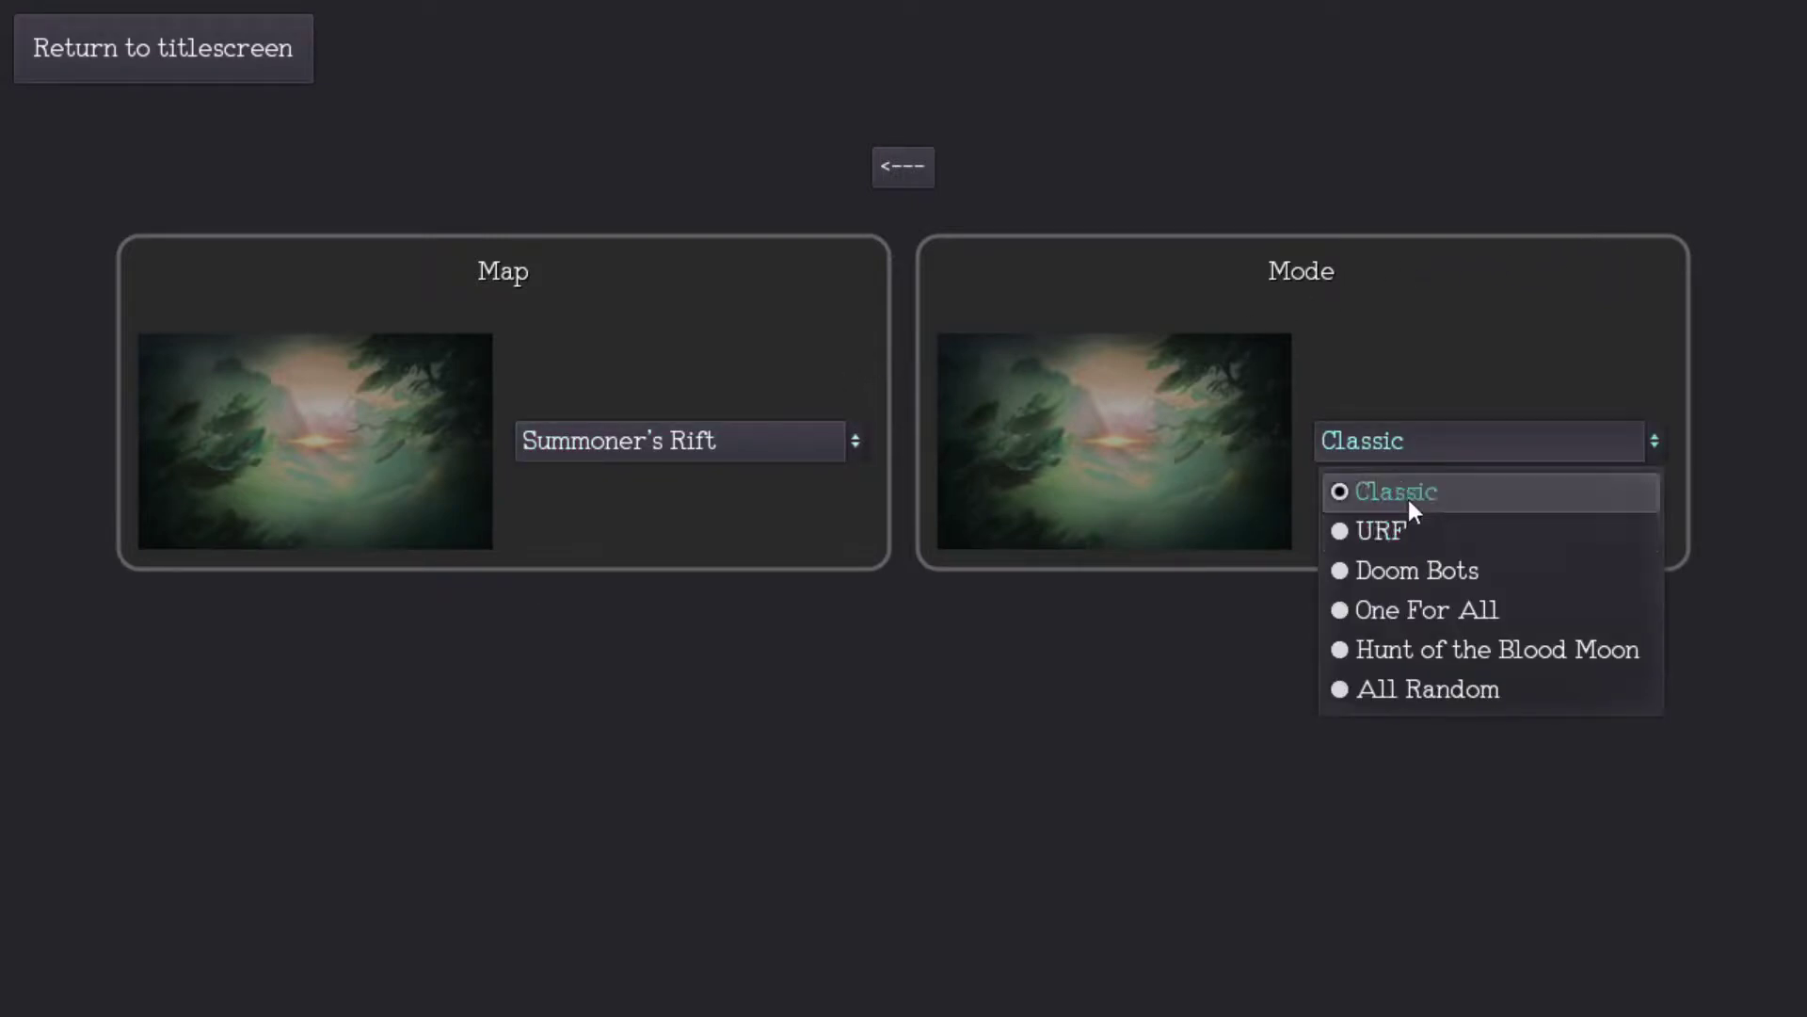
click(1408, 499)
click(903, 169)
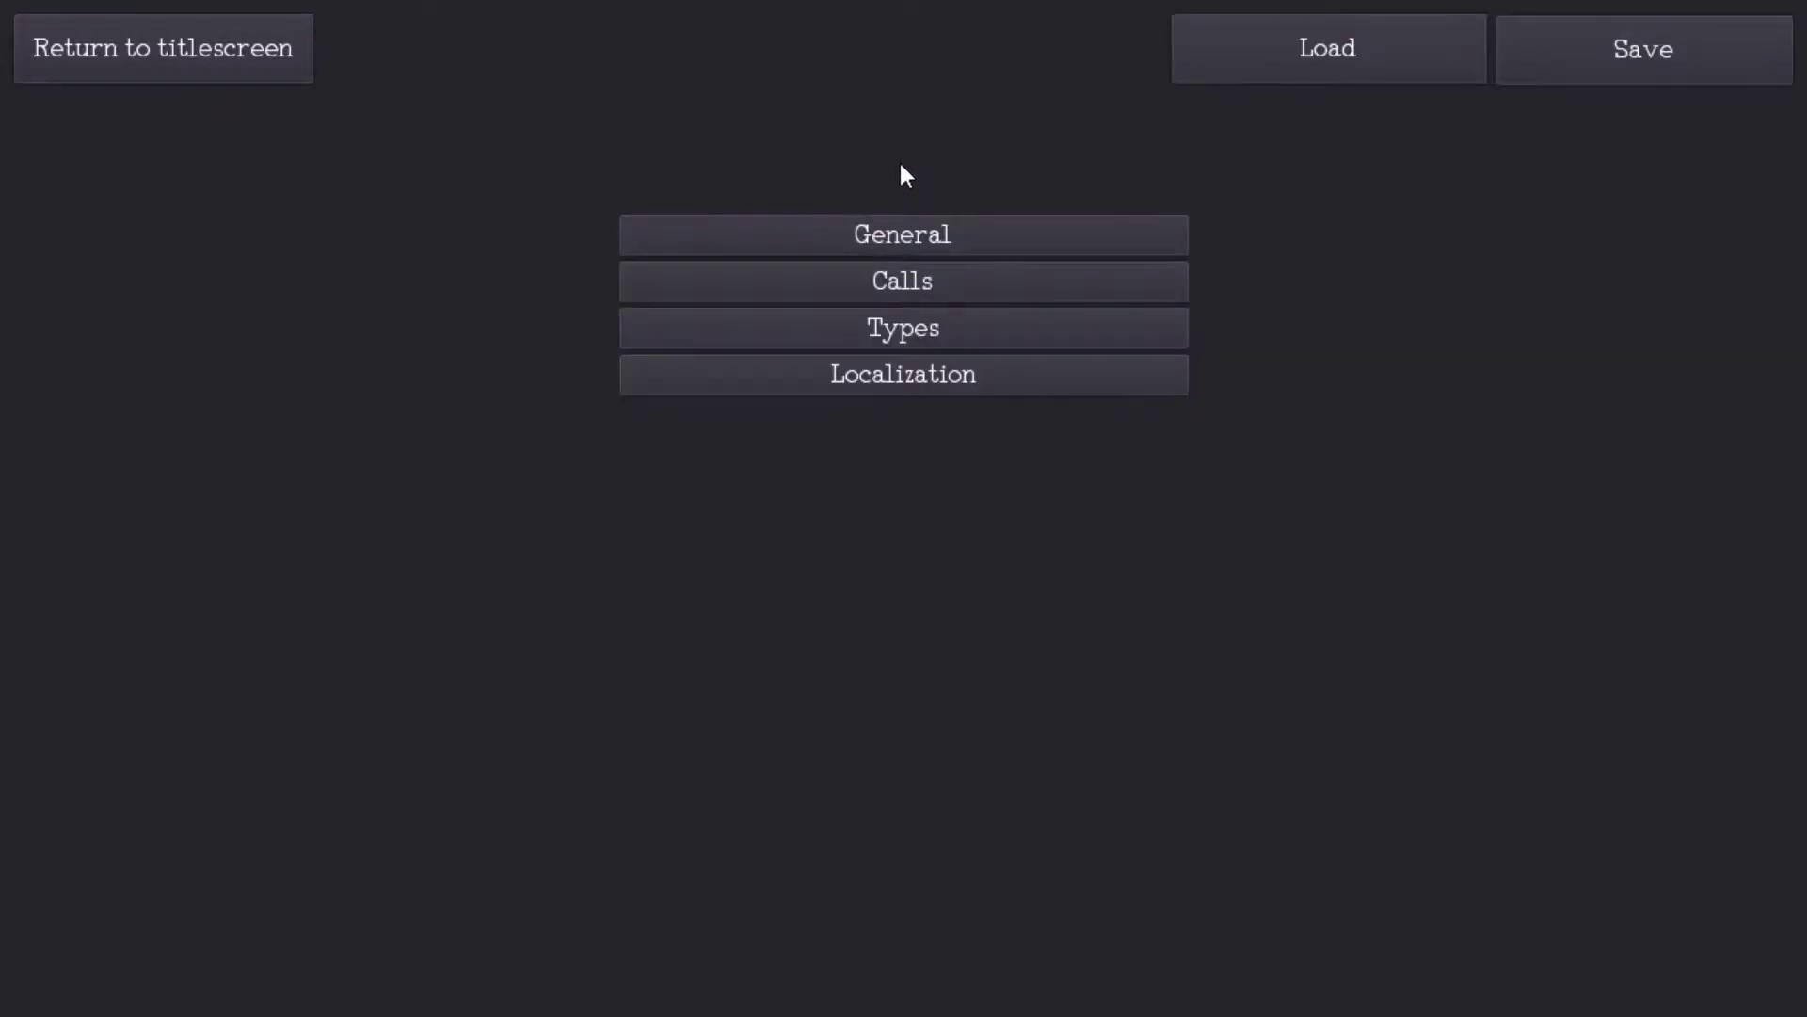
Step: Add a call type named "Speech" to the Call-Set
click(953, 339)
click(940, 279)
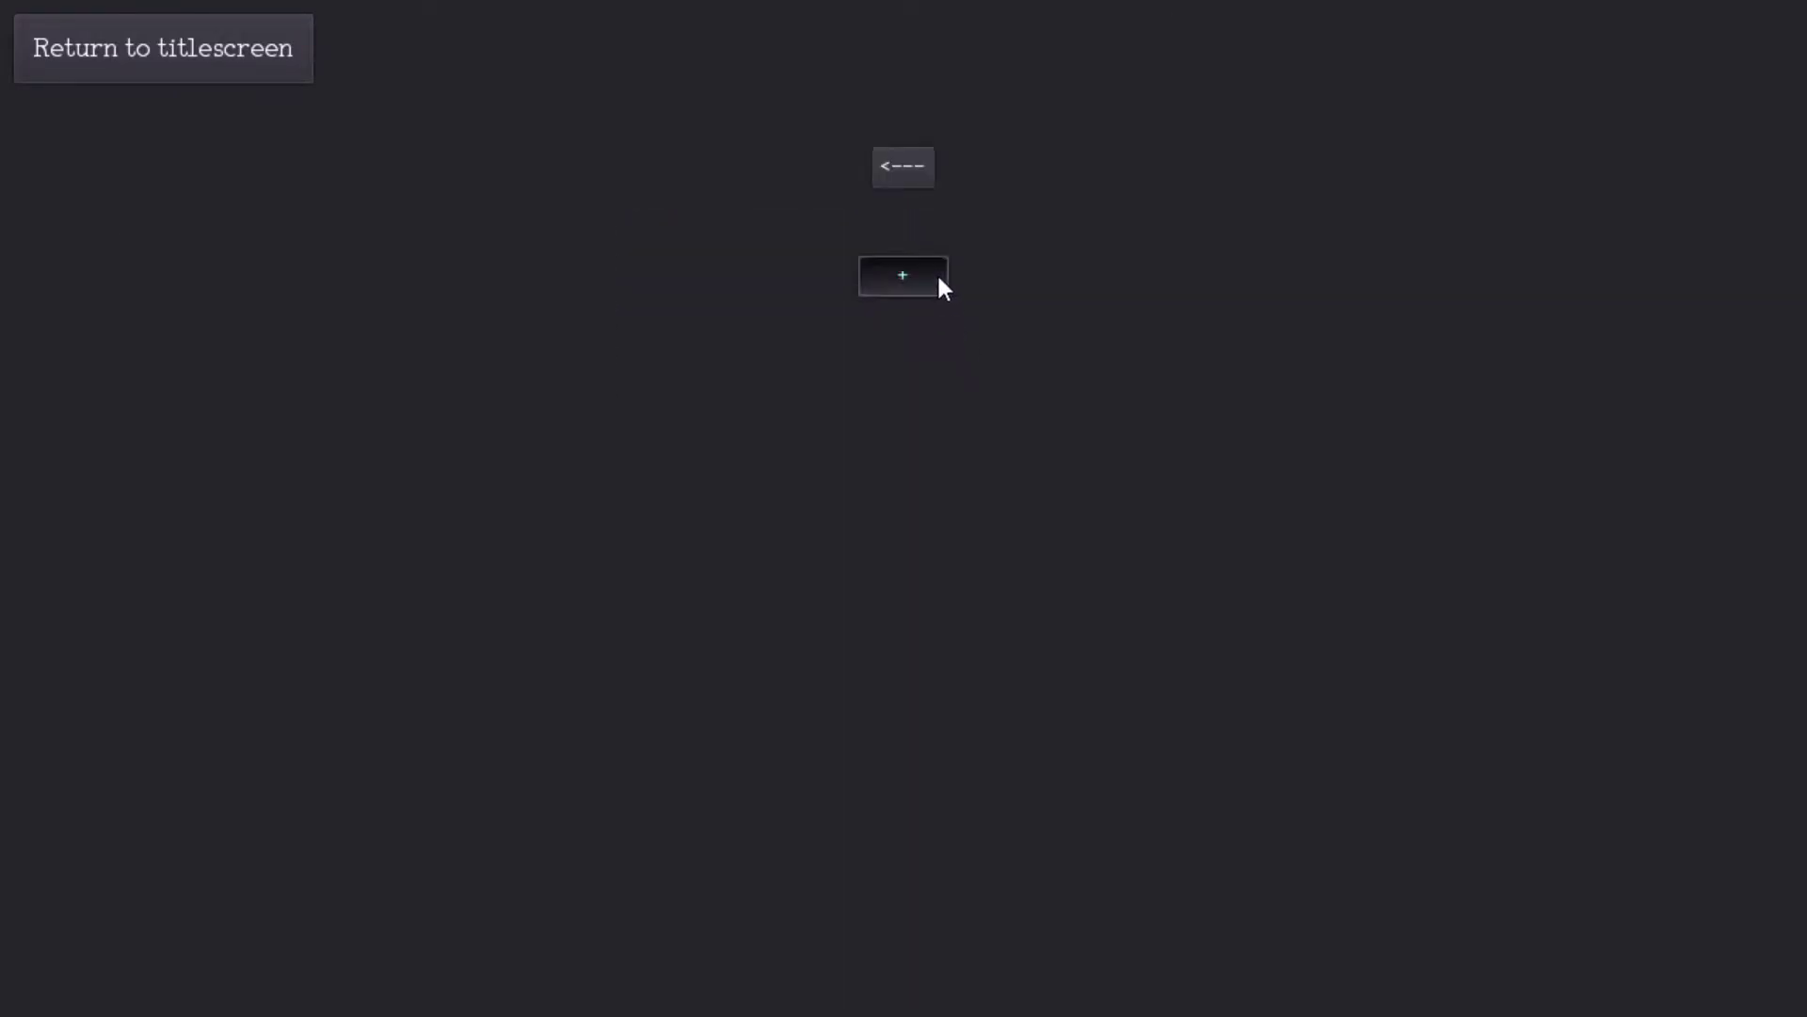
text(Speech)
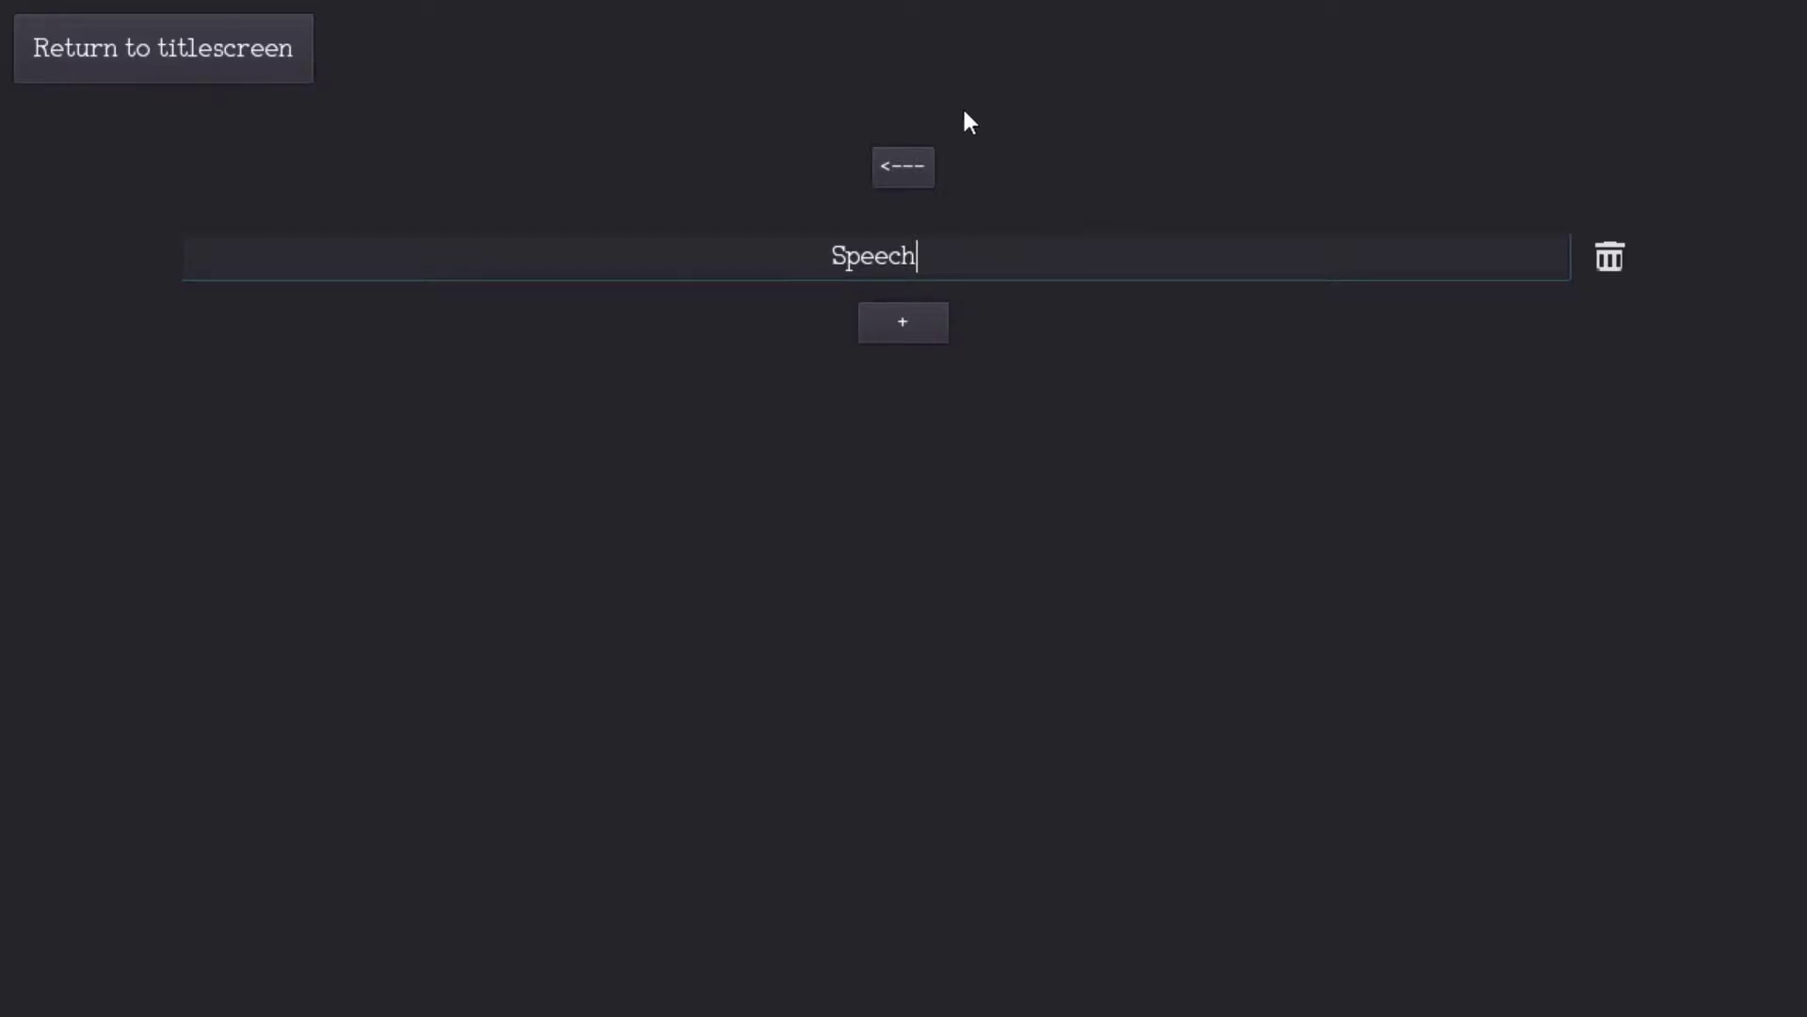
click(915, 168)
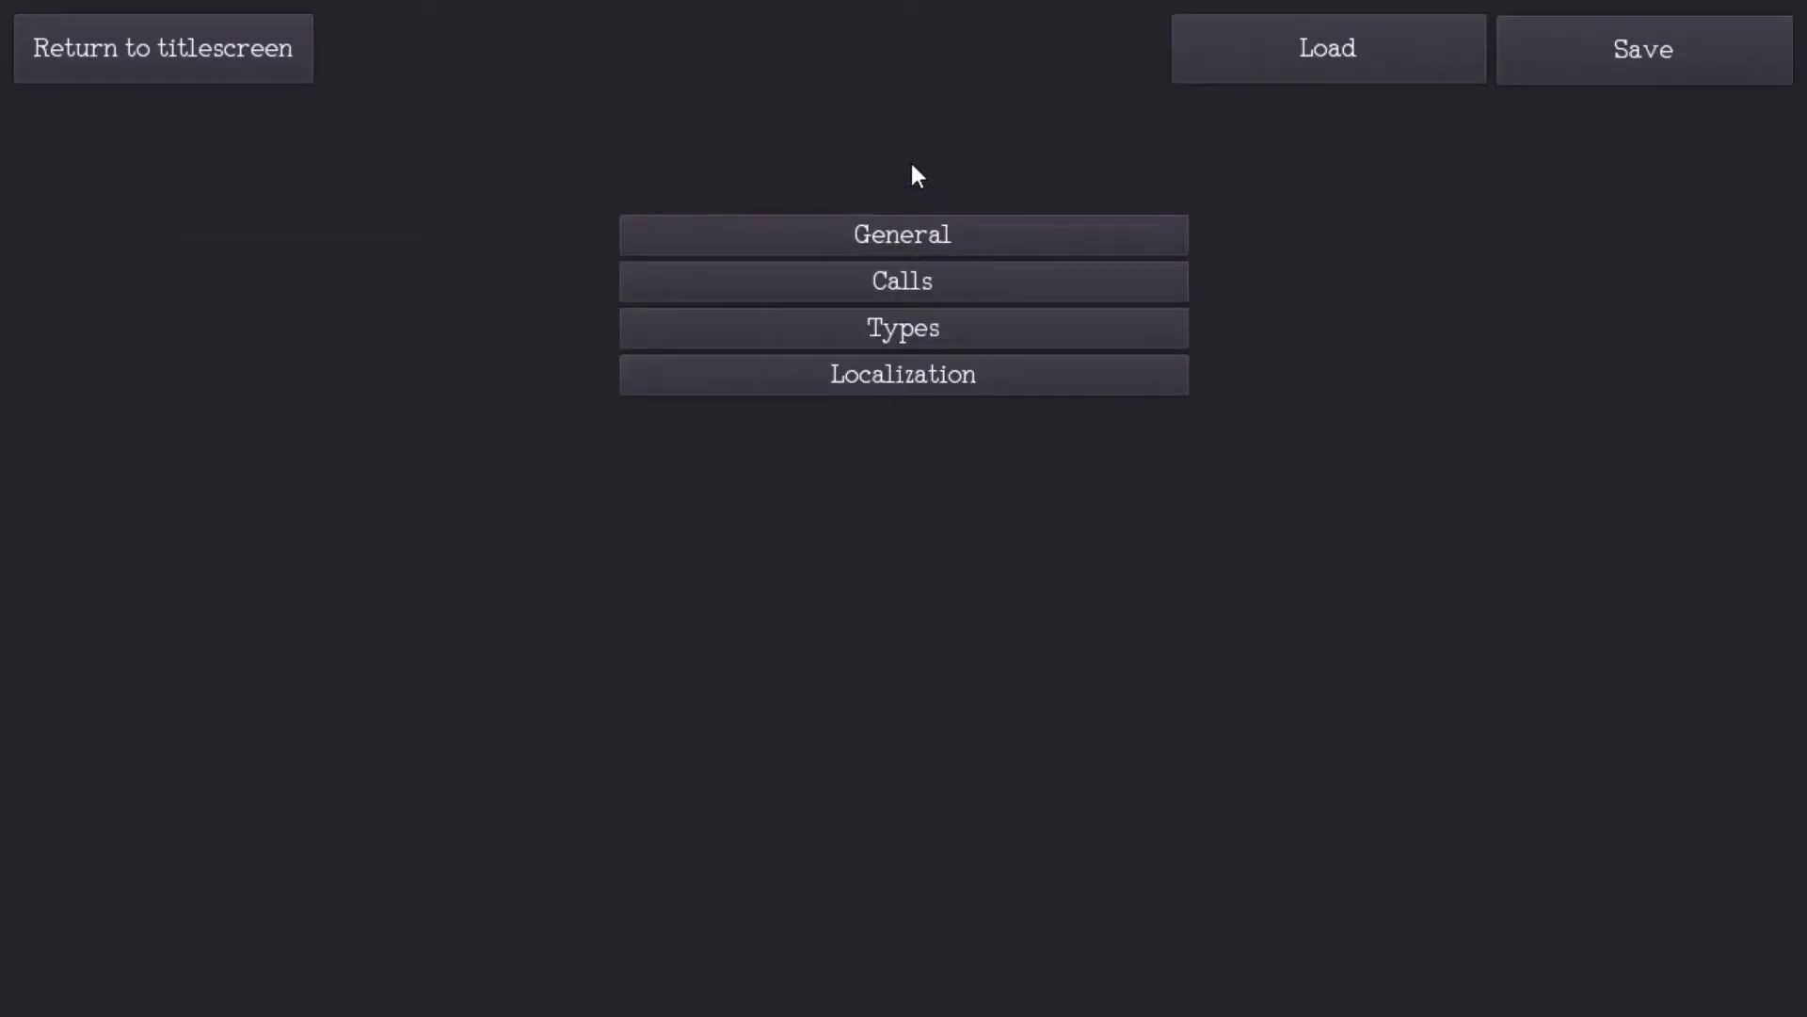
Step: Enter CALL1_NAME as the ID of the first row in the localization table
click(939, 371)
click(446, 474)
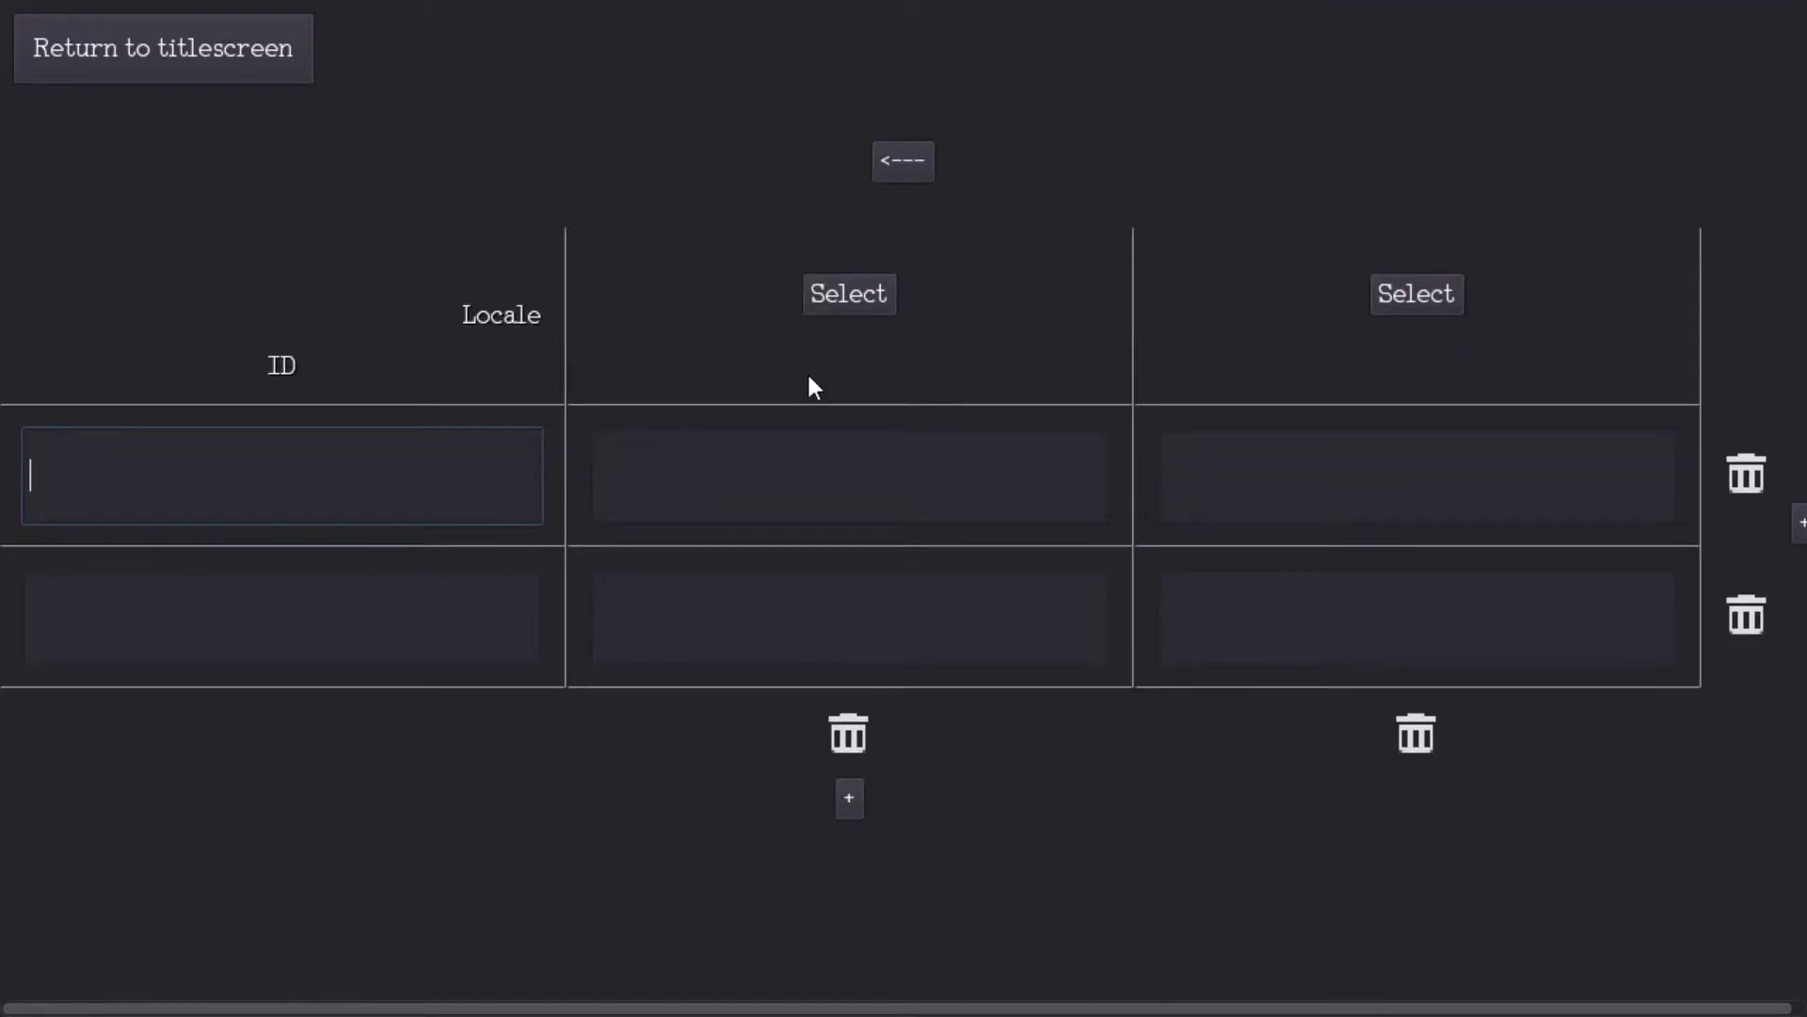
text(CALL1_NAME)
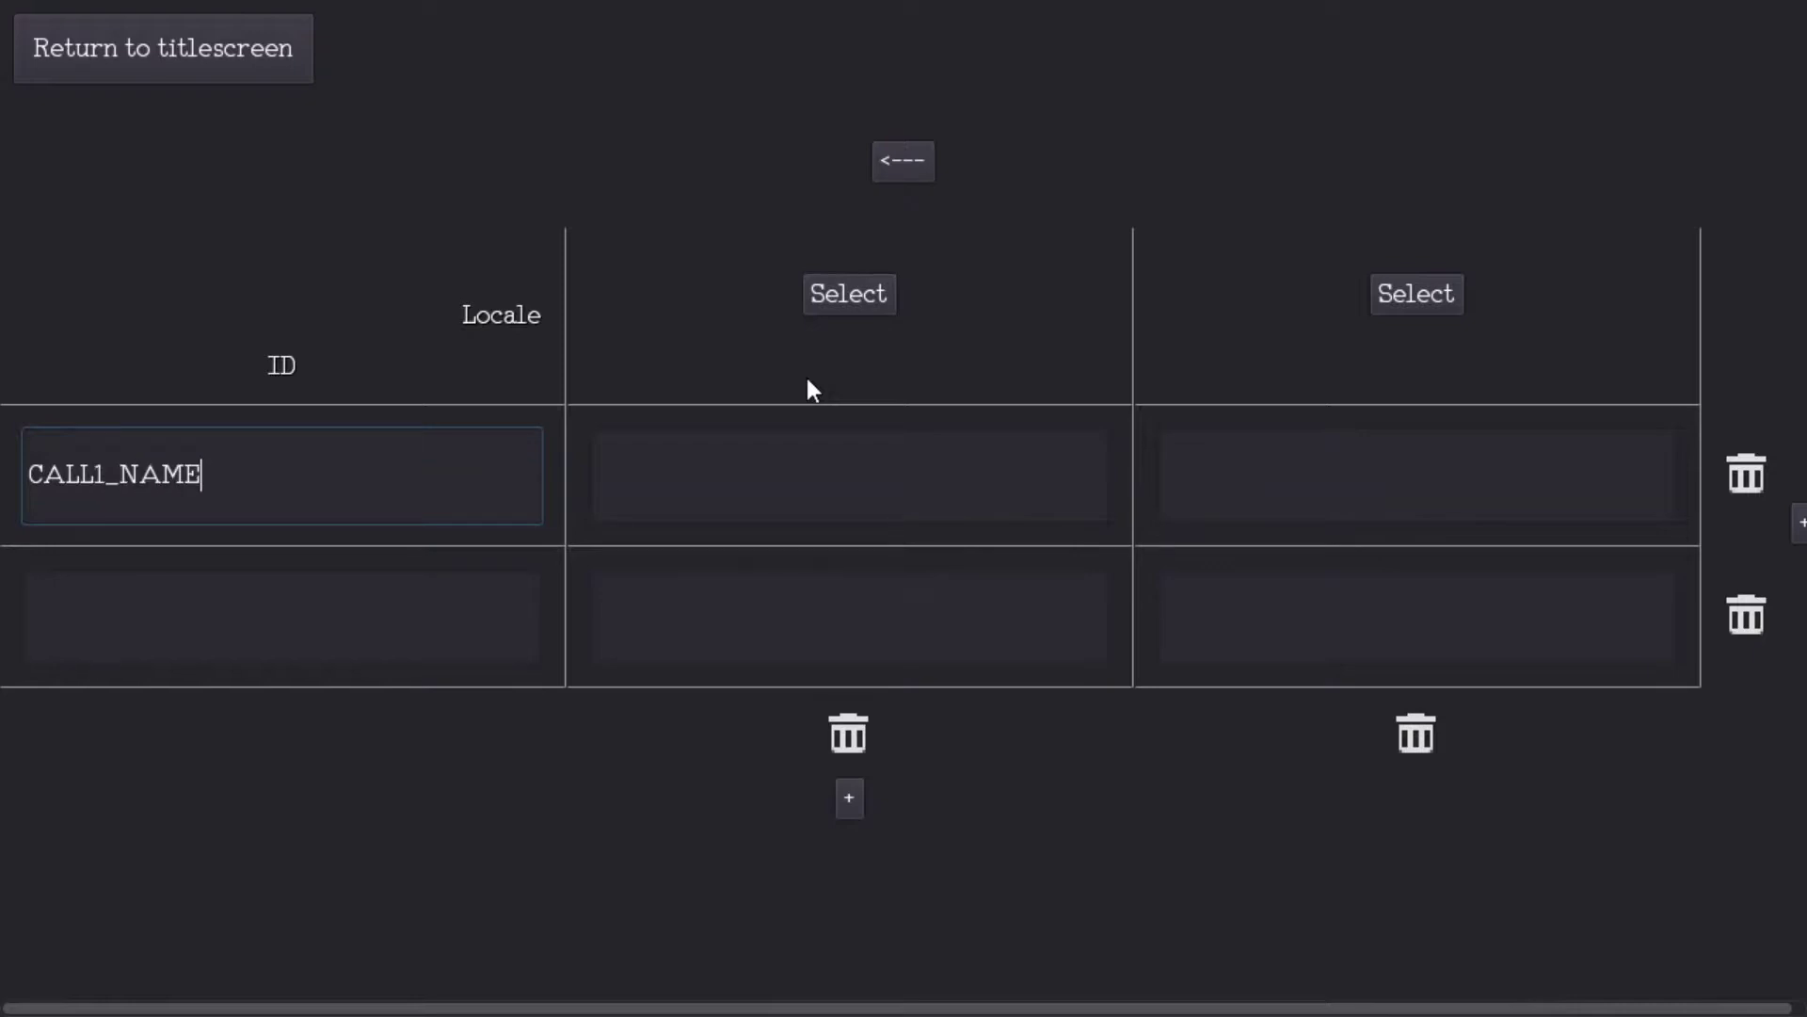
Step: Set the first locale column to English (United States) and enter "This is a test" as the CALL1_NAME text
click(845, 299)
scroll(856, 452, down, 3)
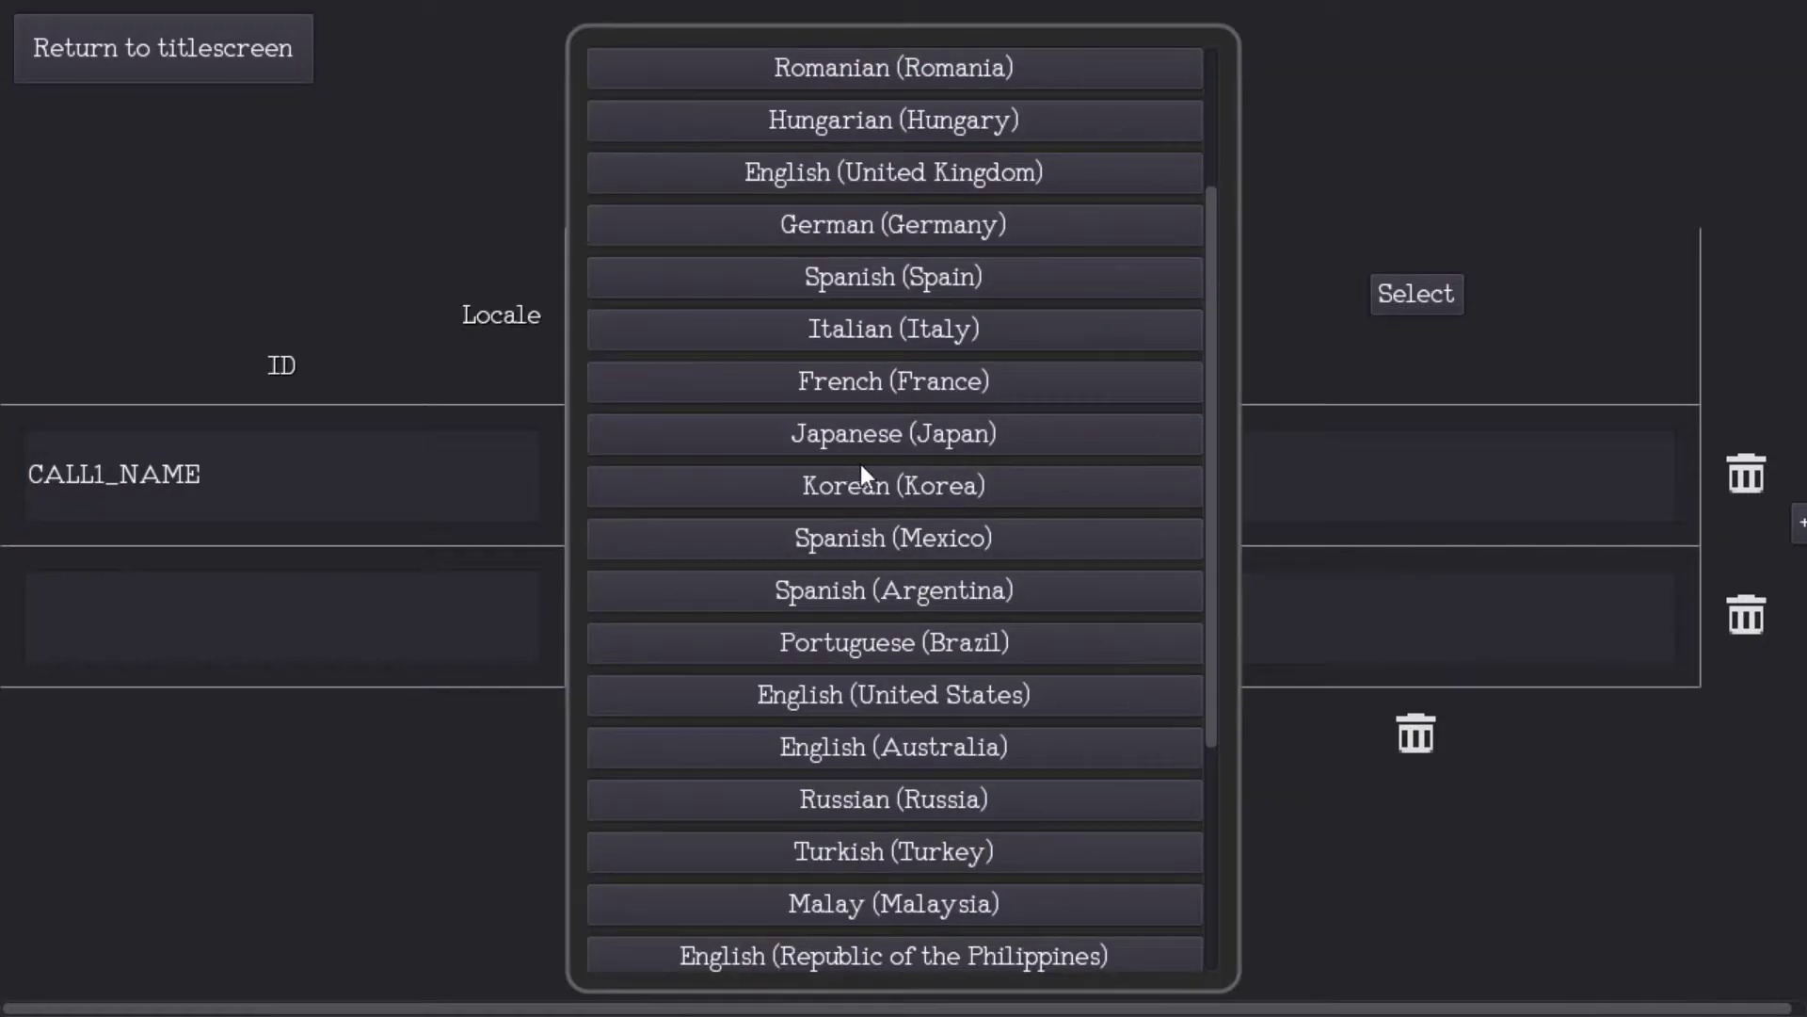
click(935, 686)
click(929, 442)
text(This is a test)
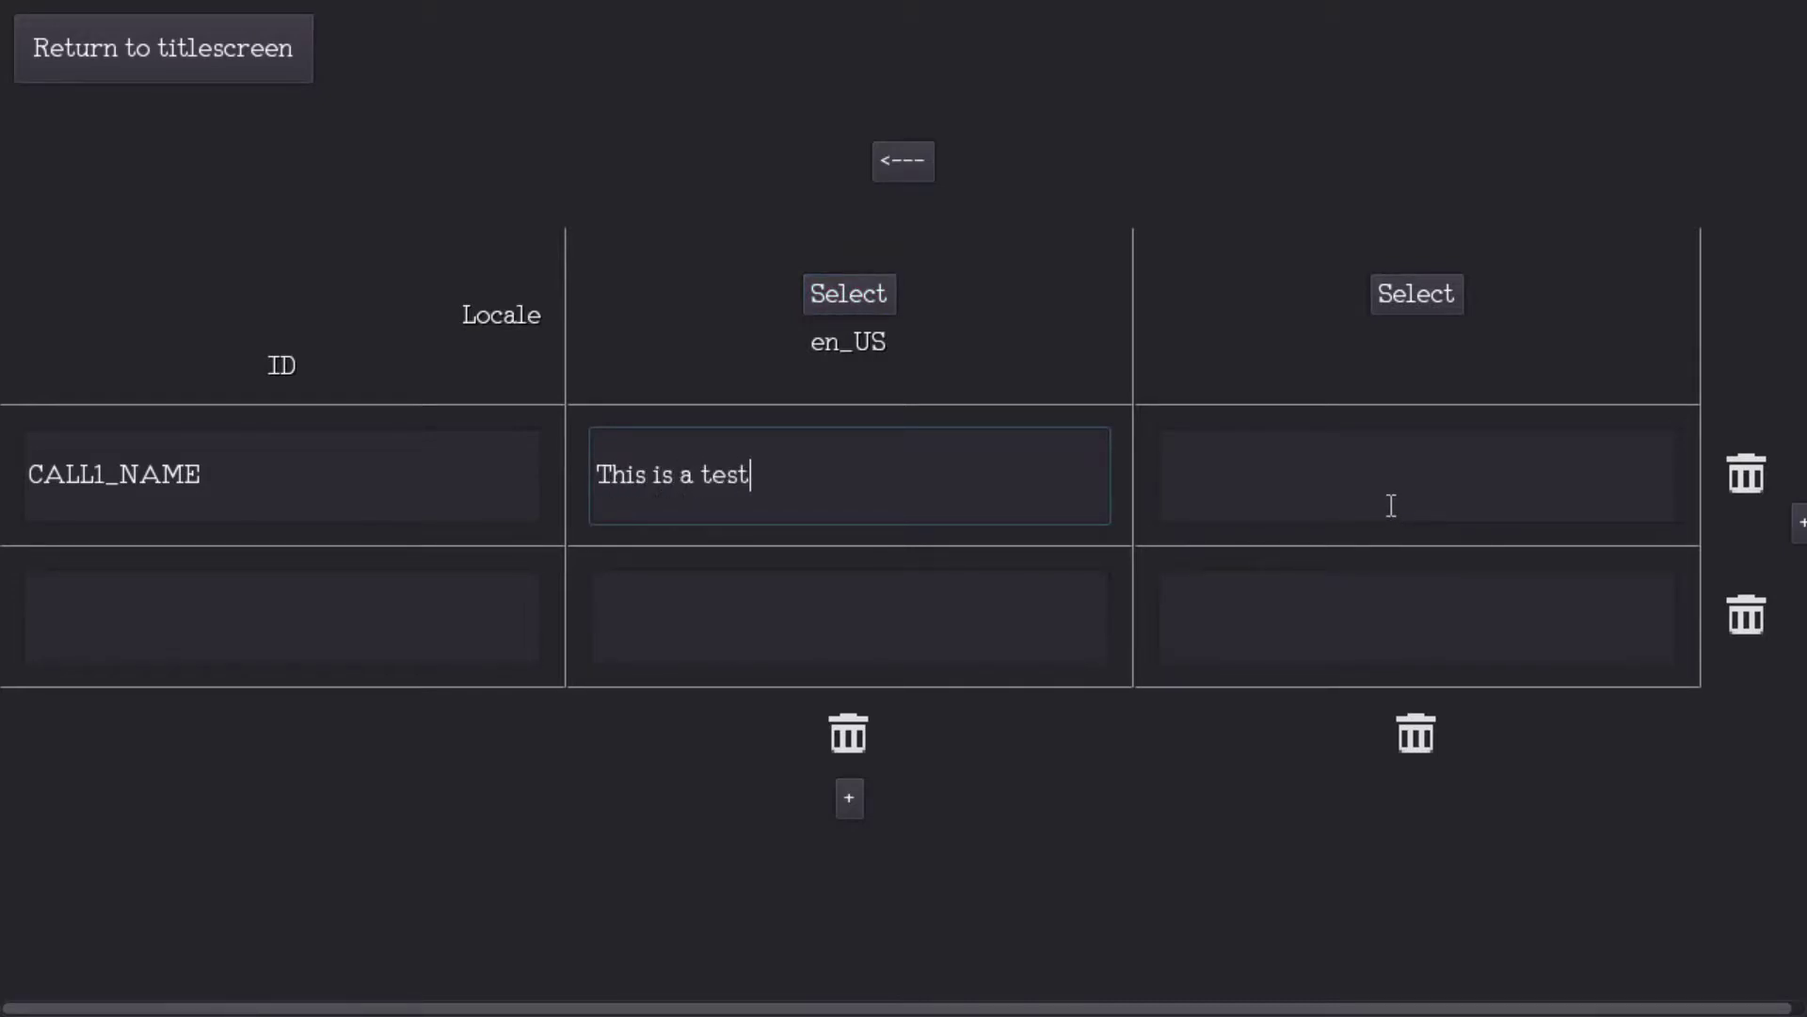
Step: Fill the second localization row with the ID CALL1_DESC and the English text "This is a test description"
click(376, 617)
text(CACL)
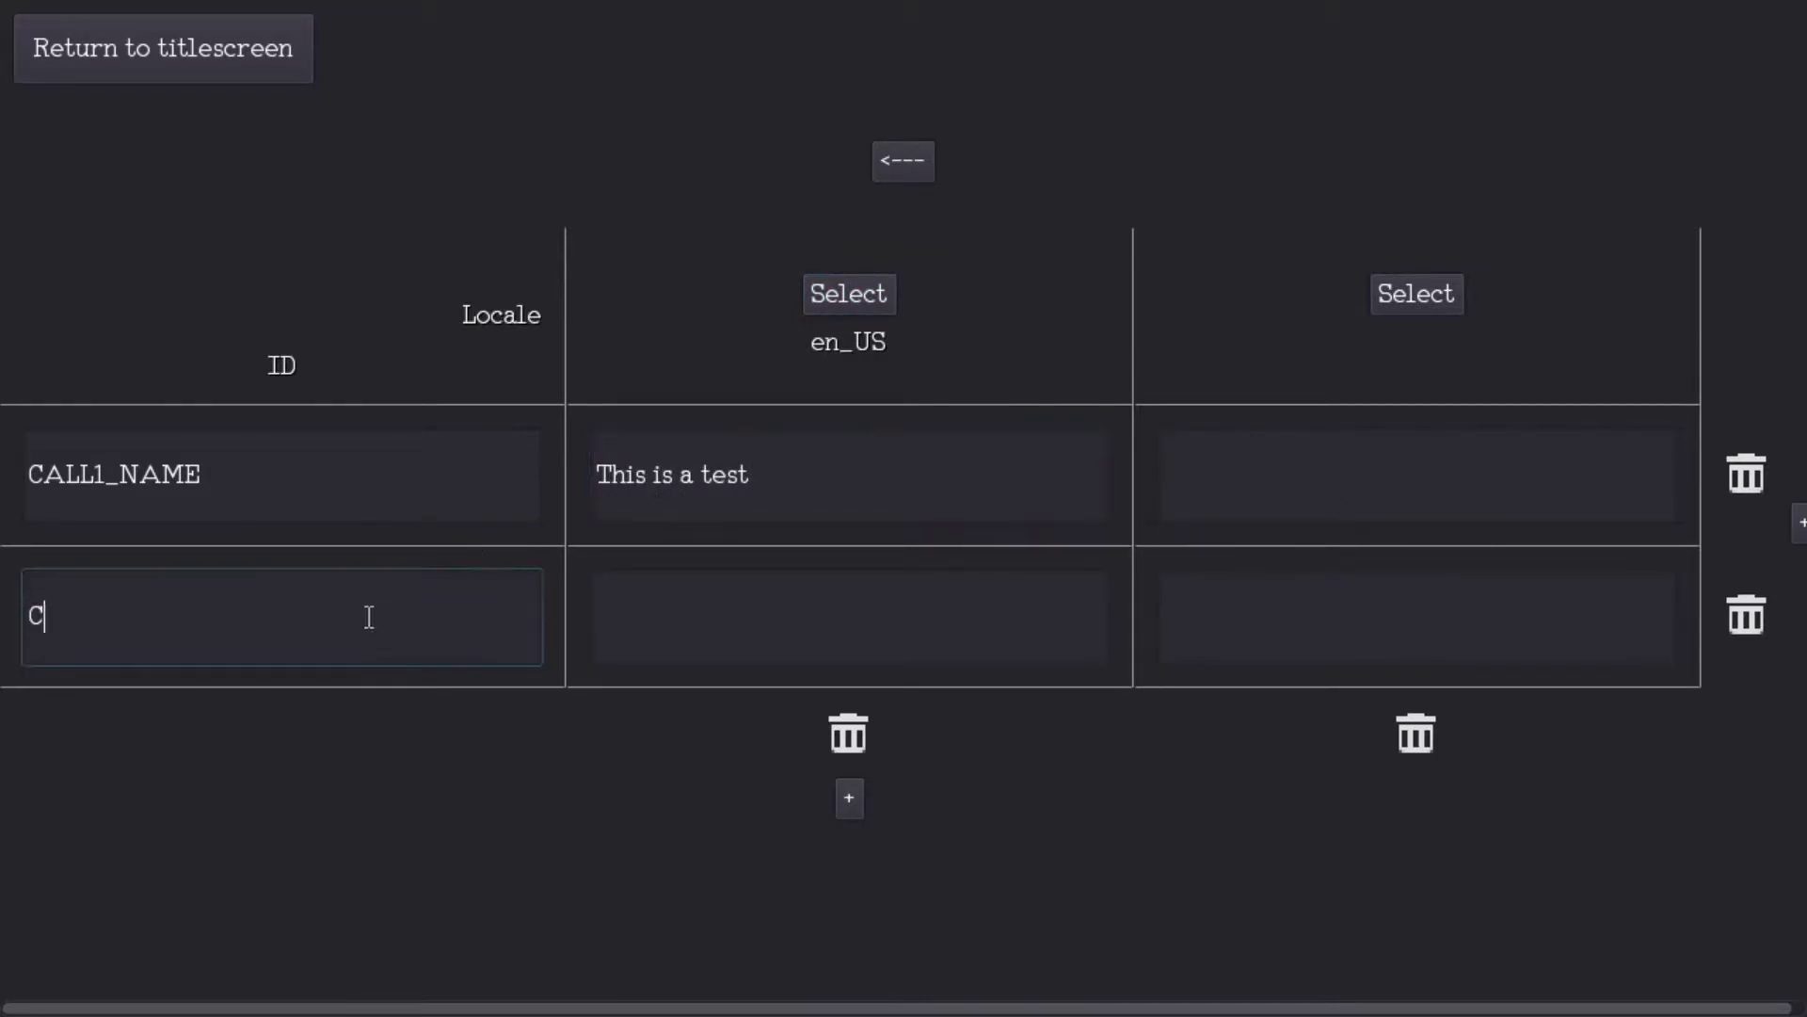
key(BackSpace)
key(BackSpace)
text(LL1_DESC)
click(797, 593)
text(This is a de)
key(BackSpace)
key(BackSpace)
text(test description)
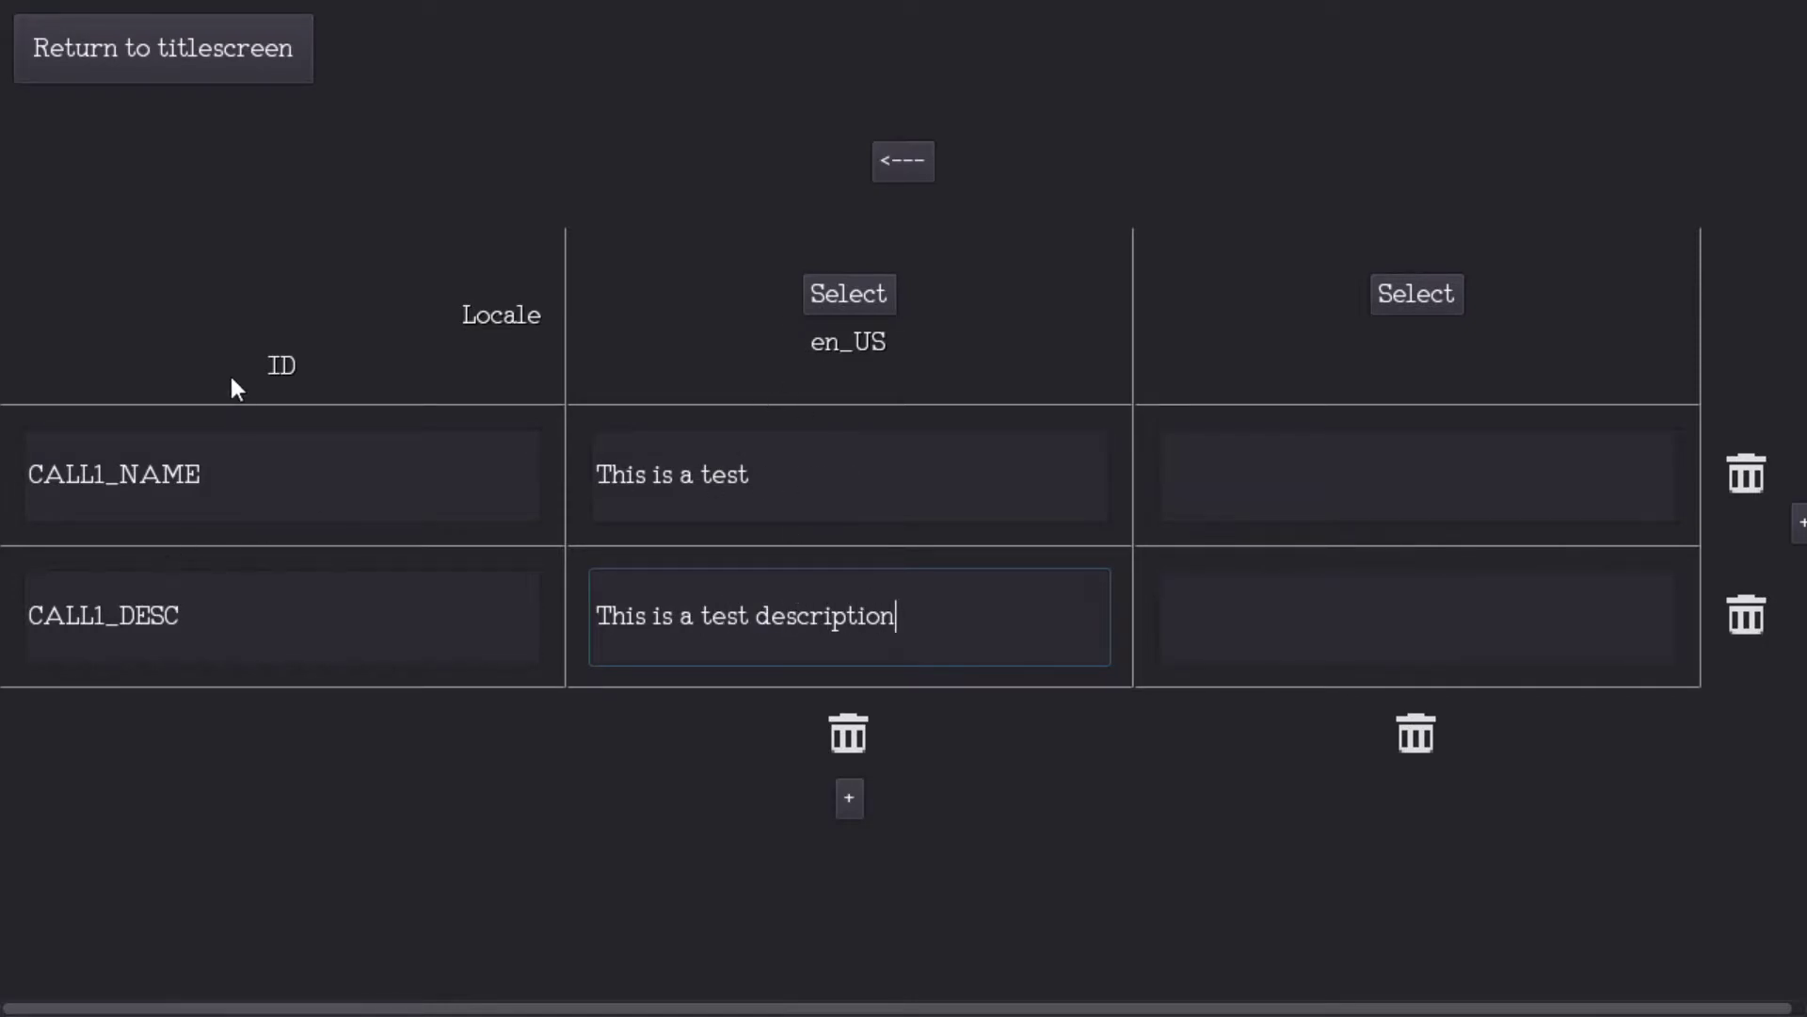
click(749, 490)
double_click(283, 487)
click(319, 481)
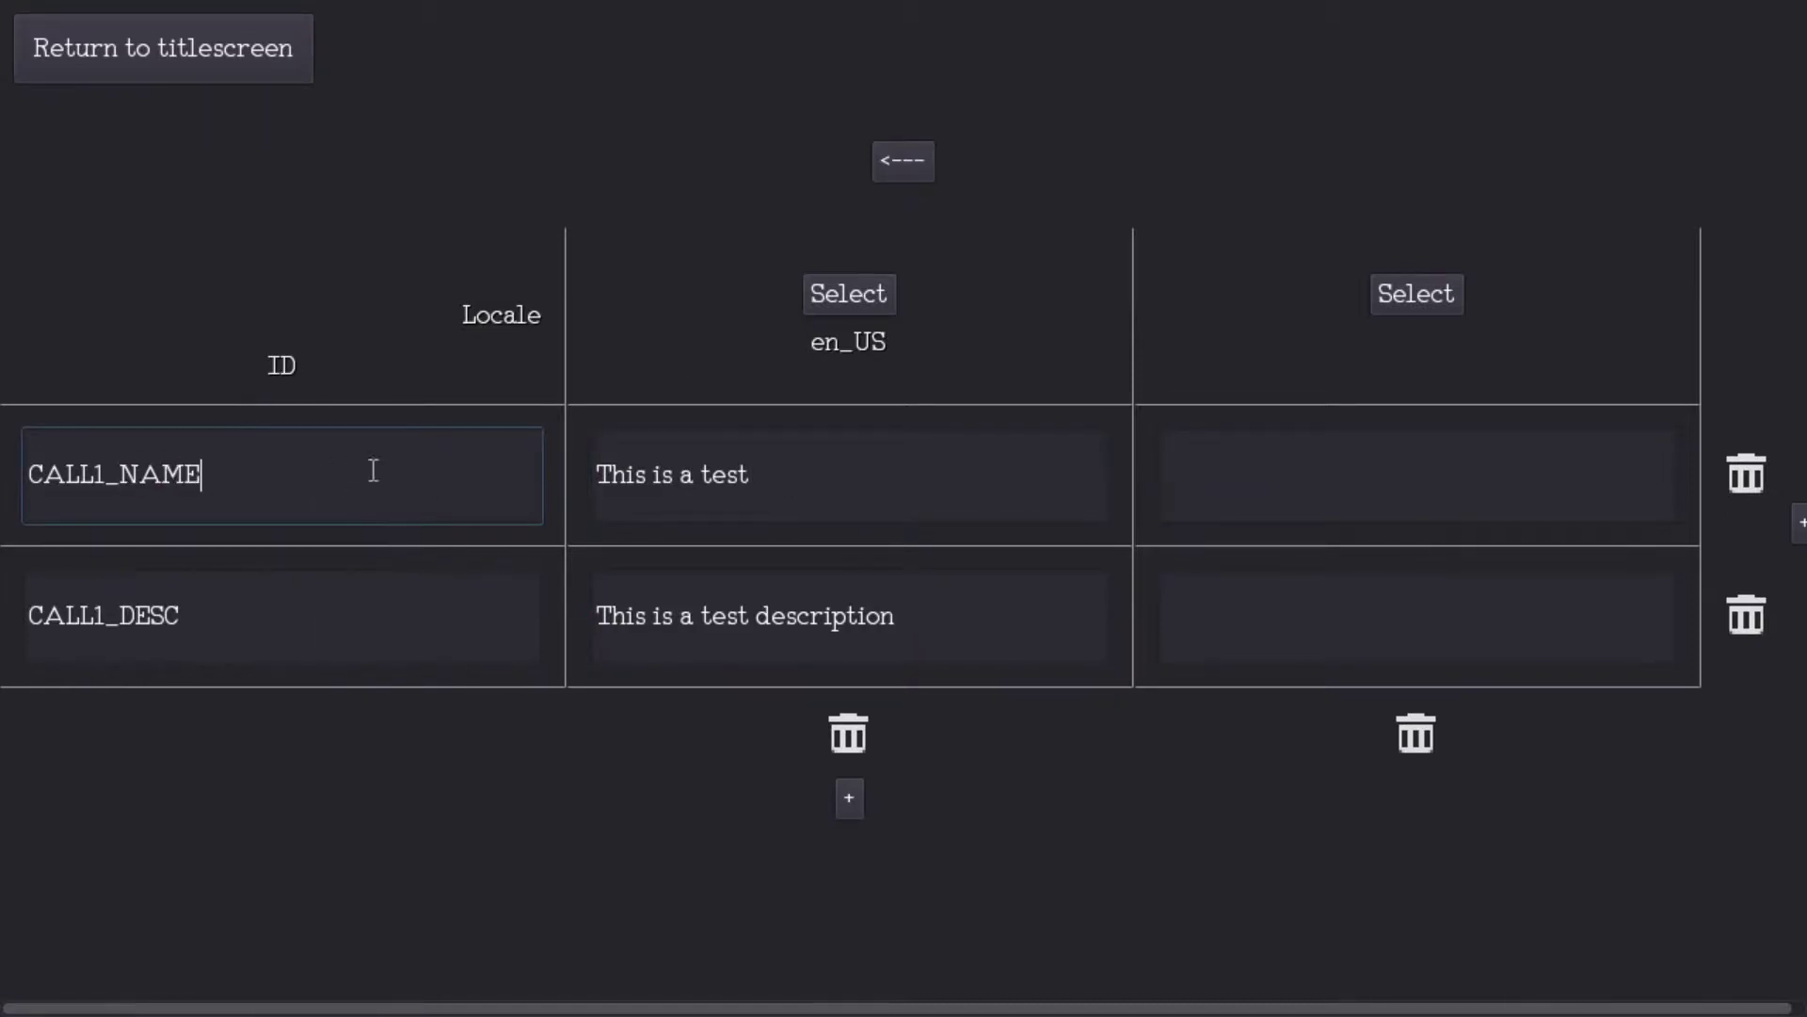
Step: Add a new call to the Call-Set and open it for editing
click(908, 161)
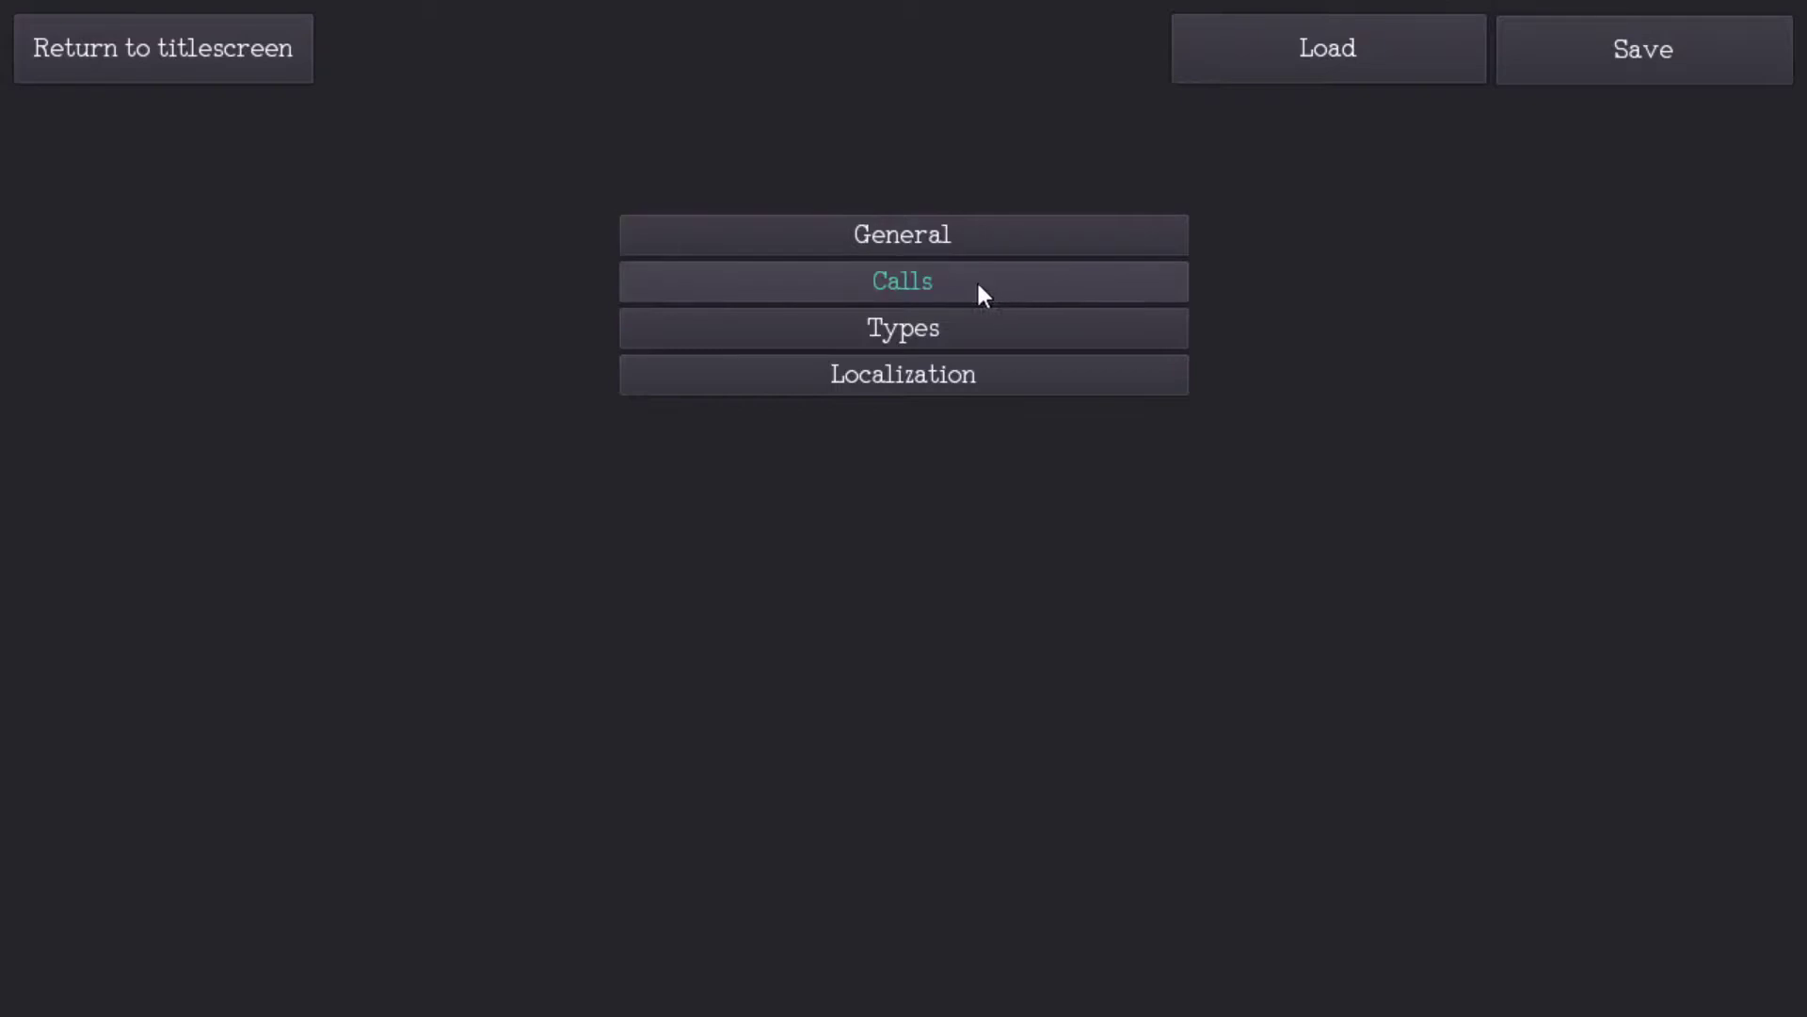
click(920, 299)
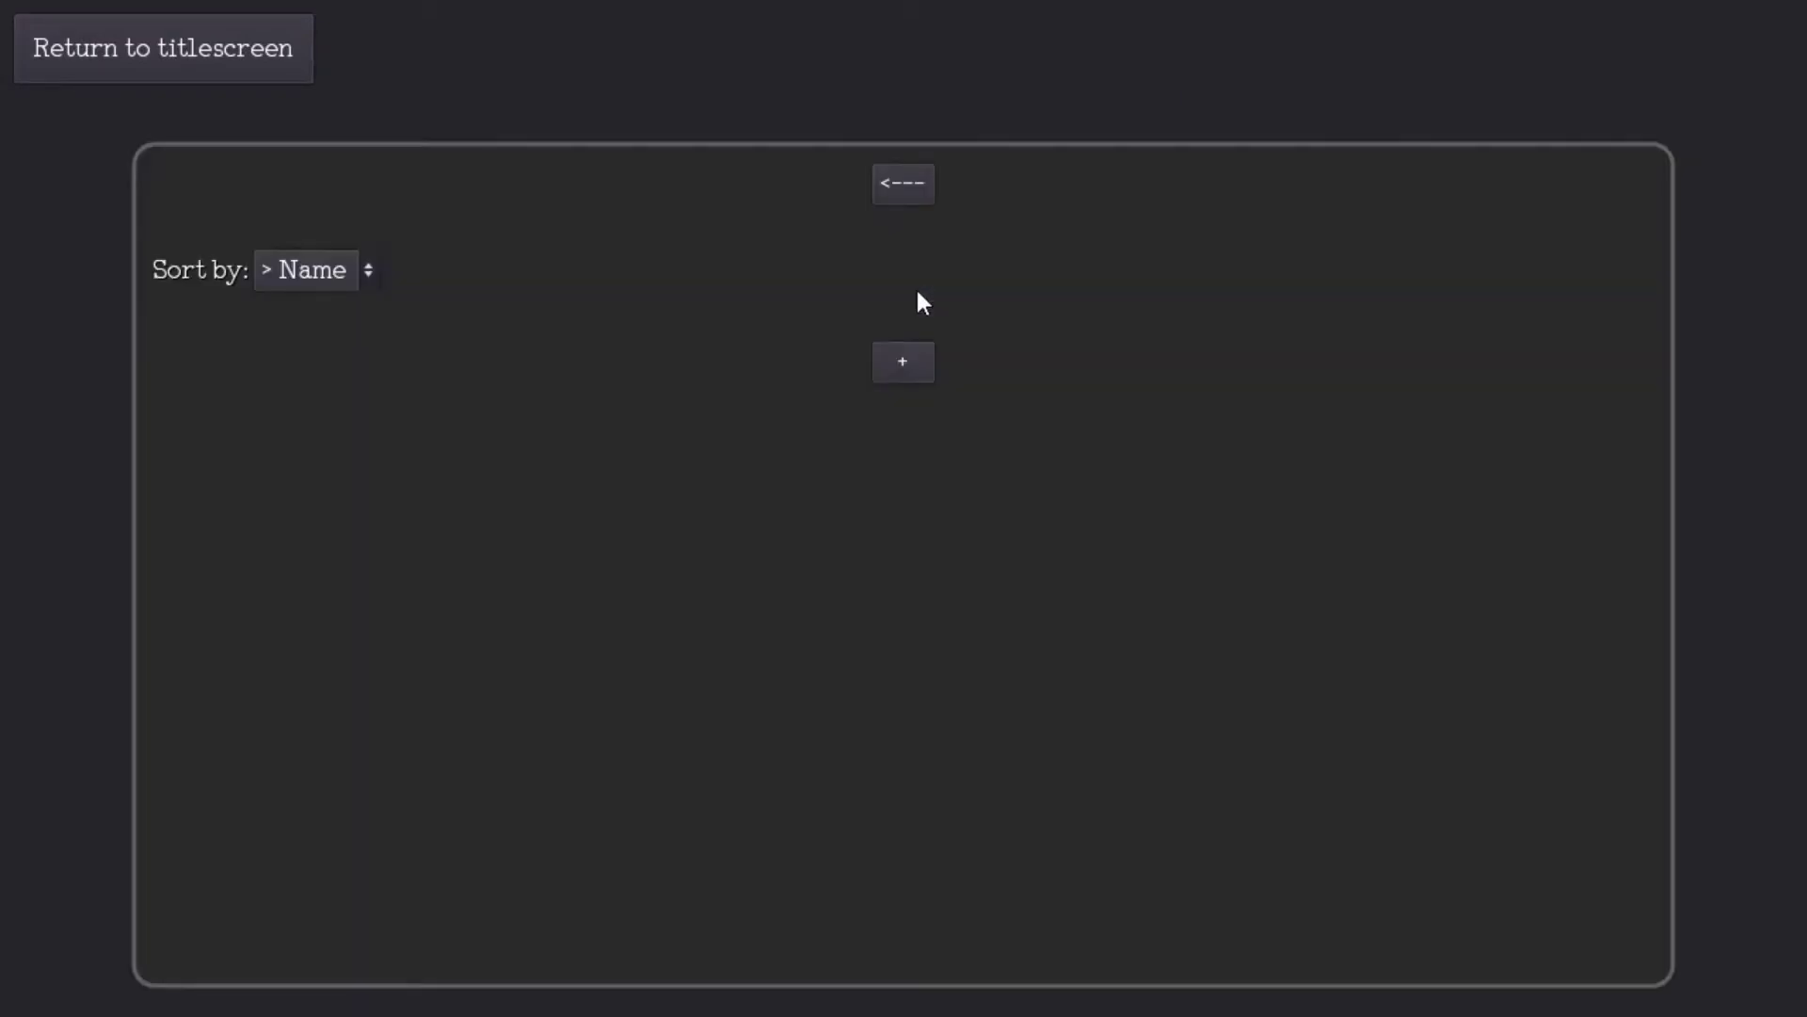
click(909, 381)
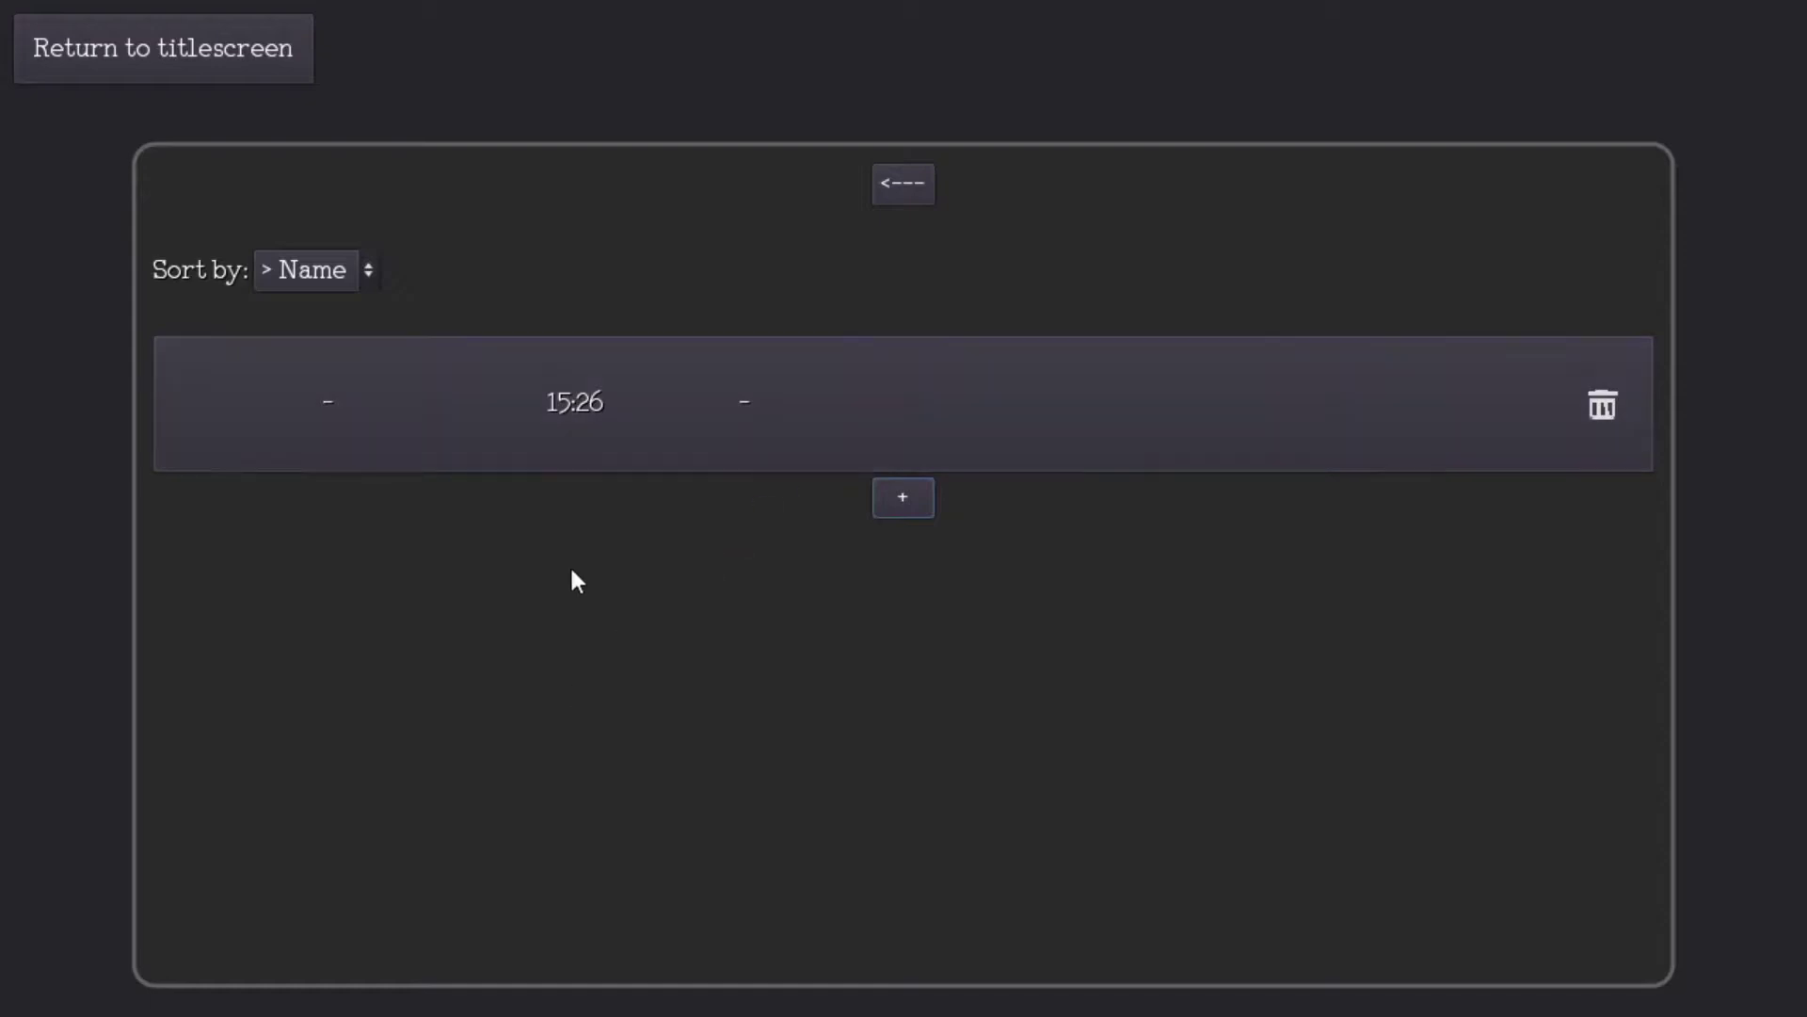
click(740, 408)
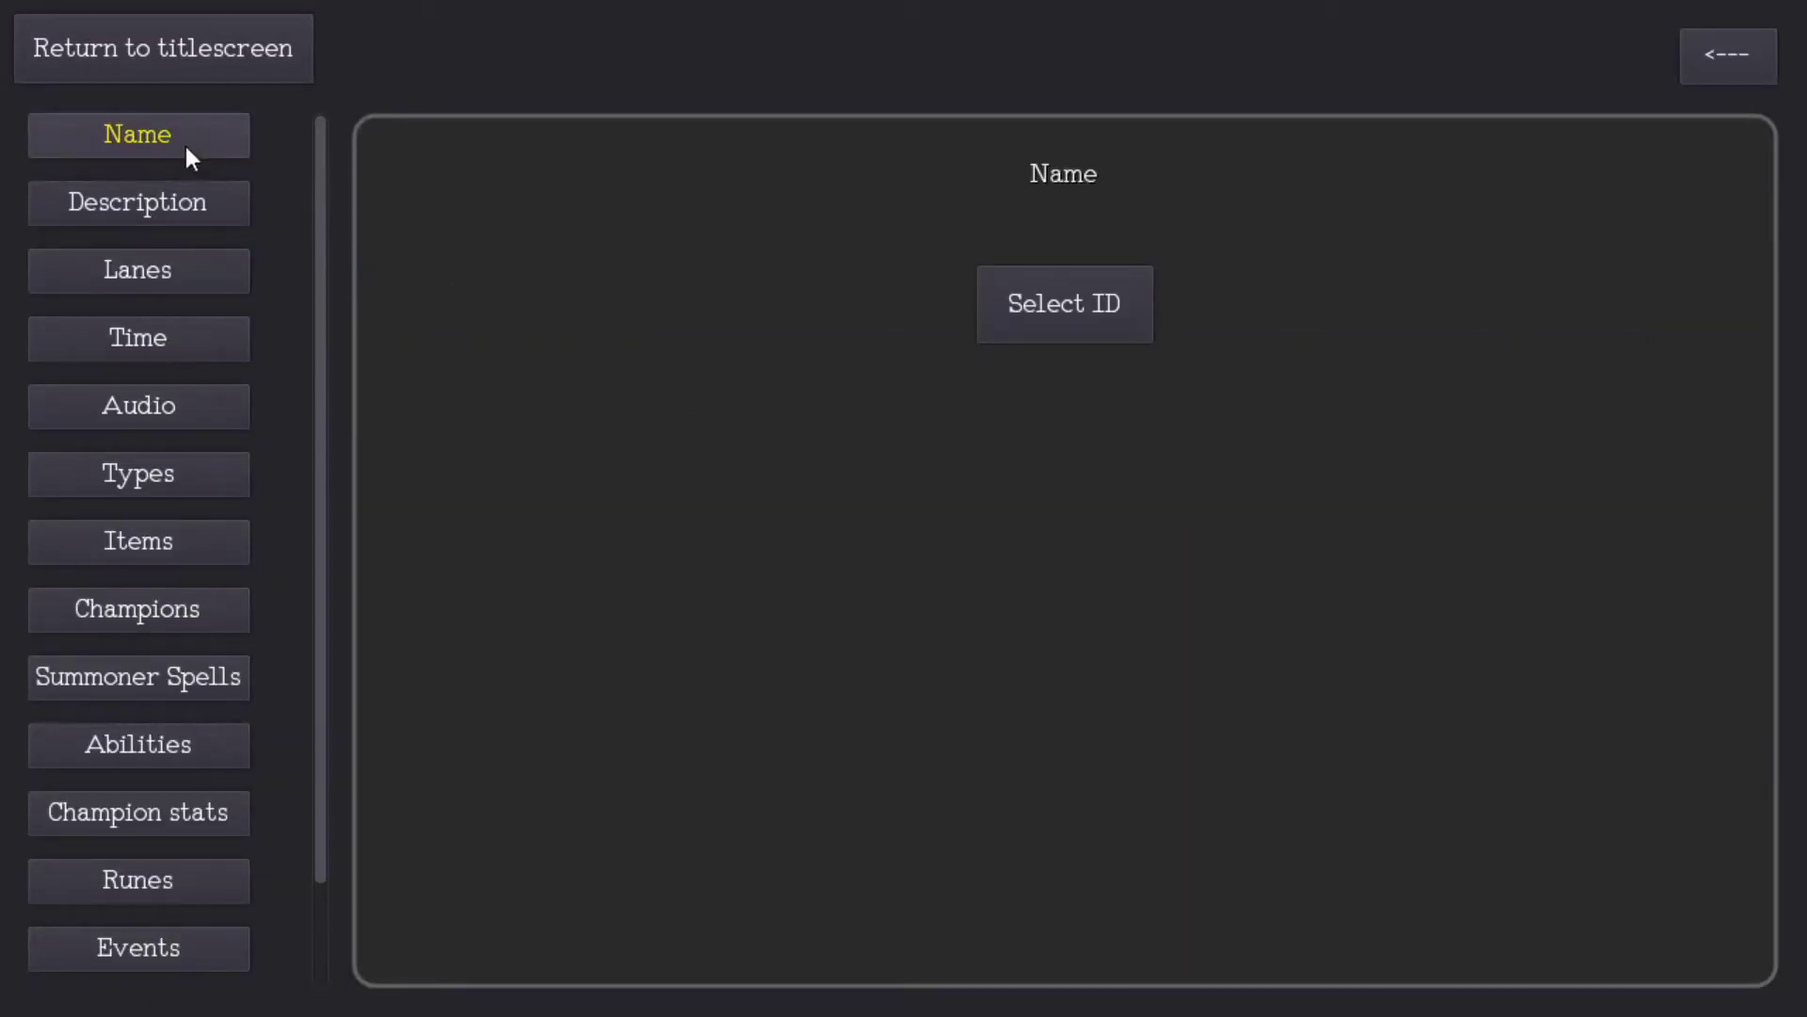
drag(331, 266, 303, 171)
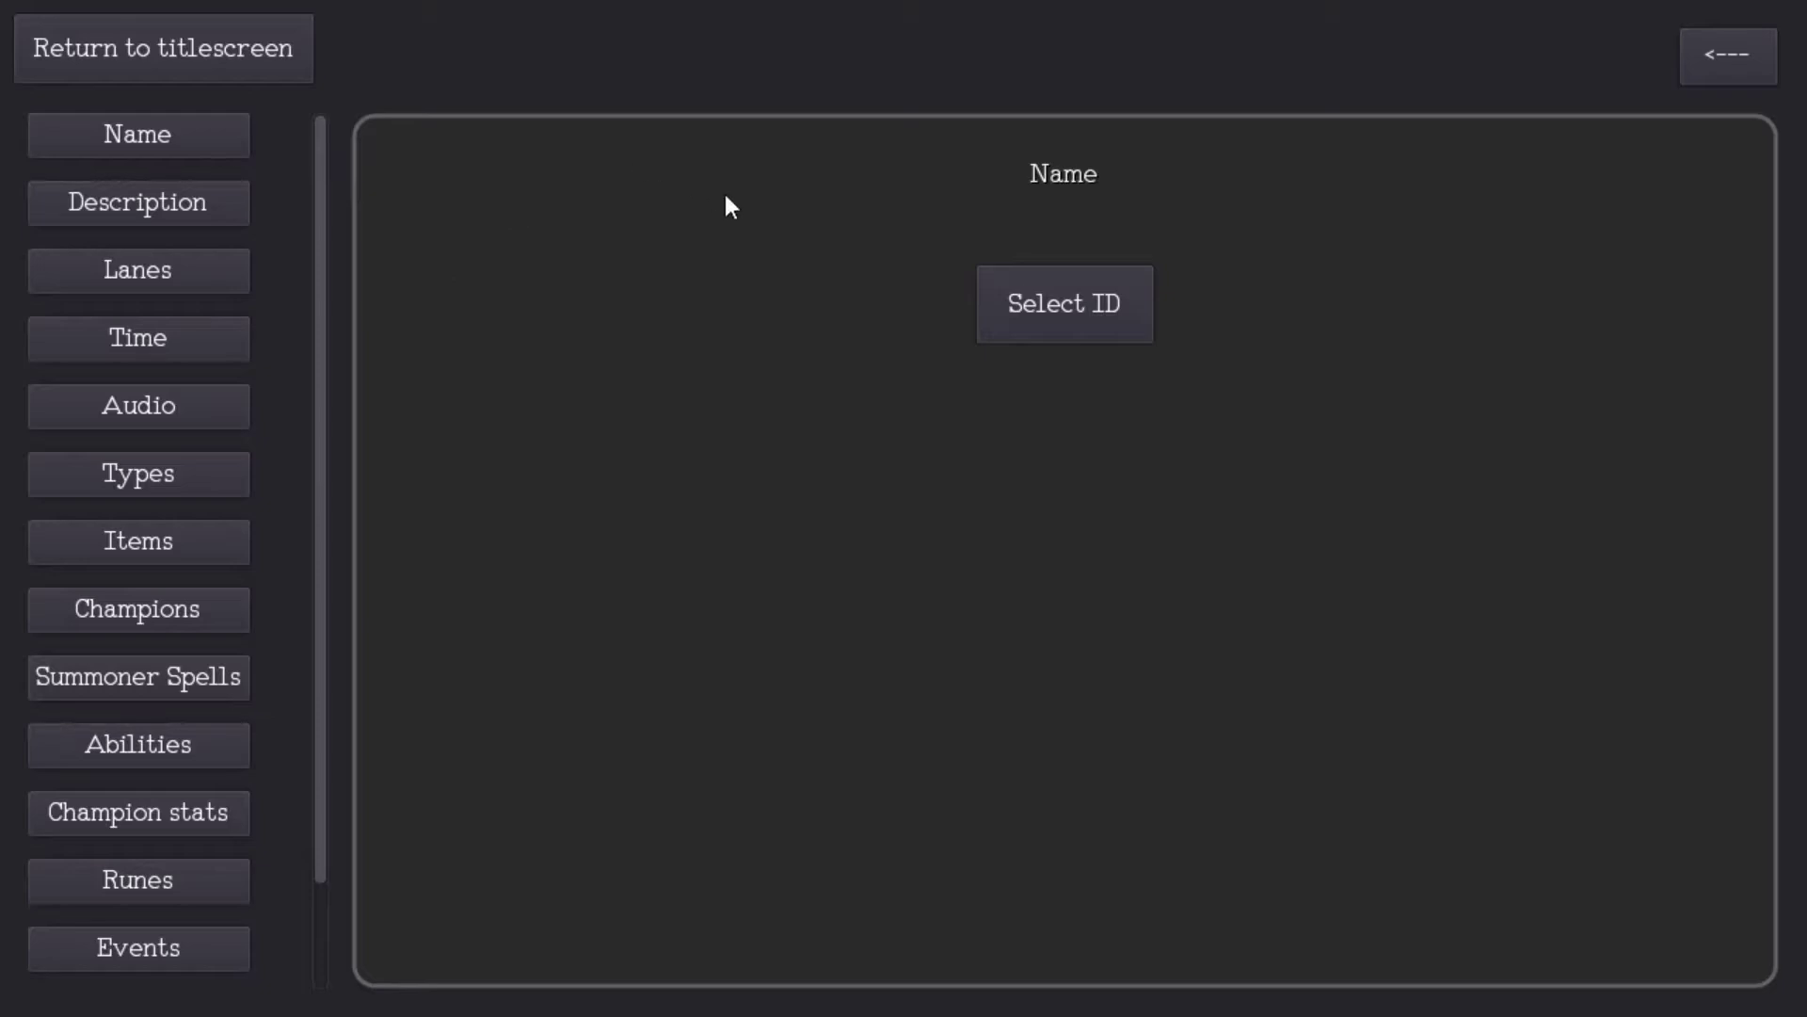
Step: Assign the localization ID CALL1_NAME as the call's name
click(1100, 300)
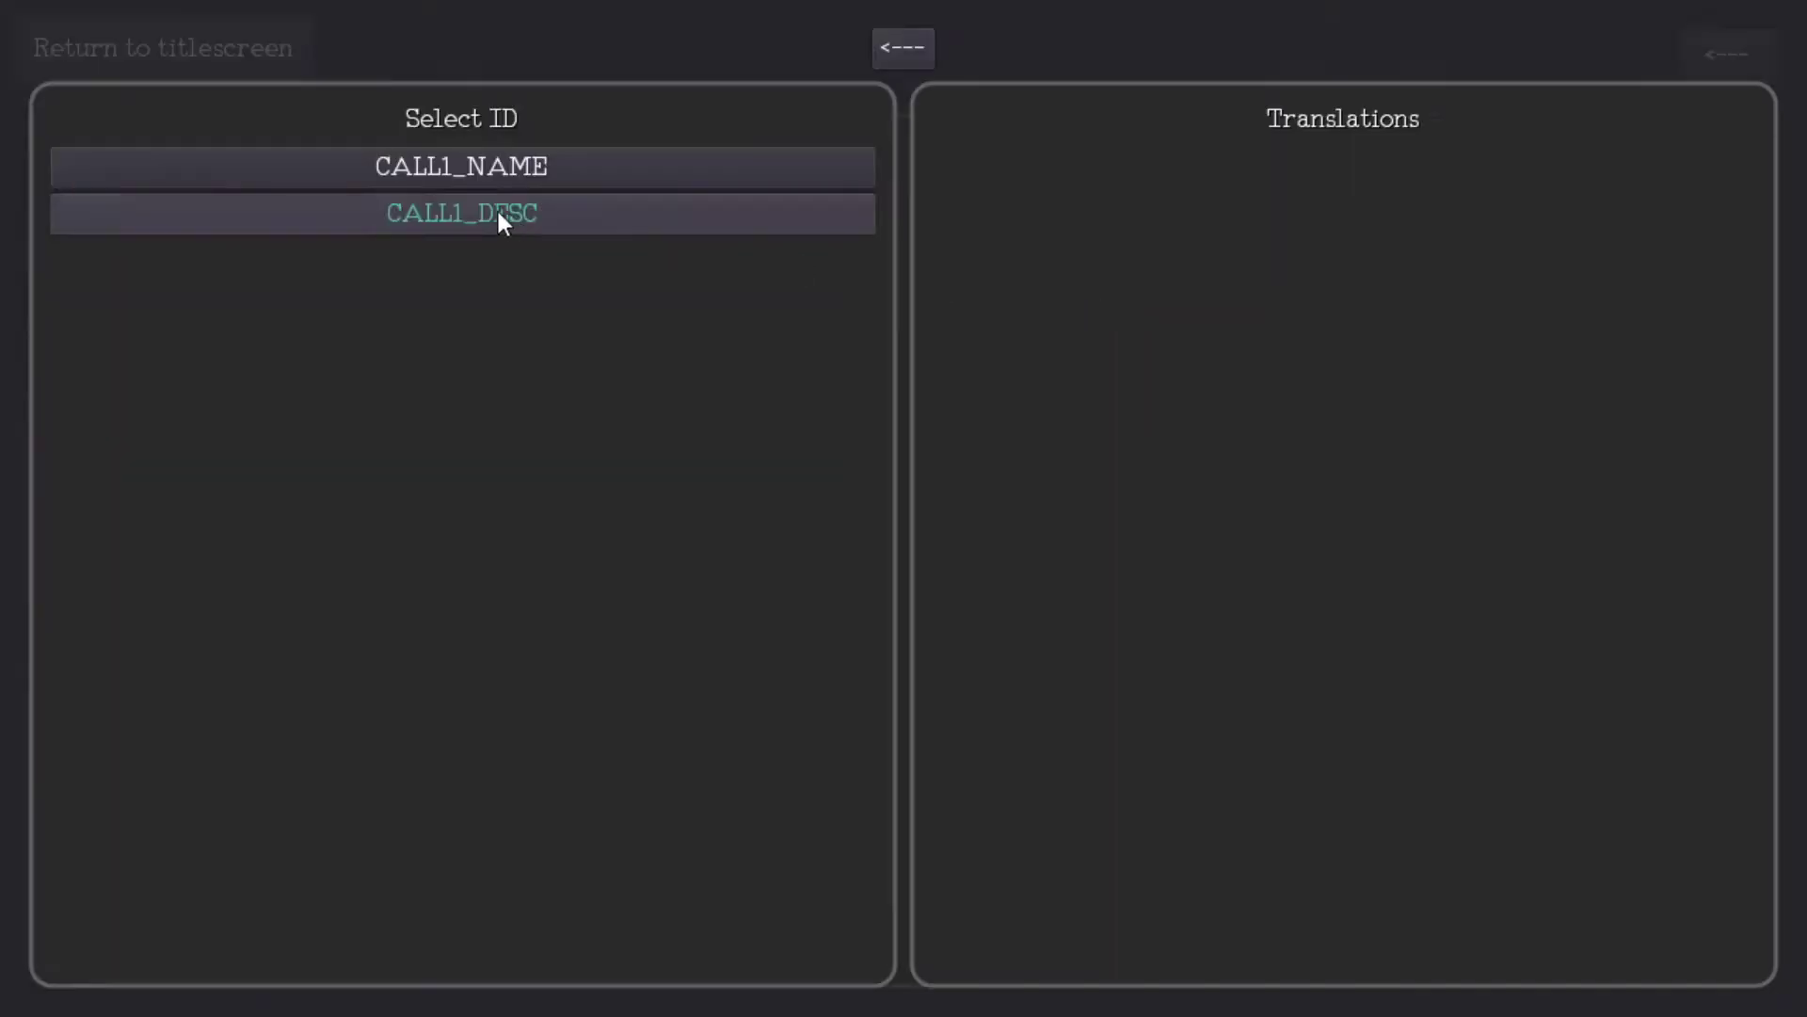
click(533, 177)
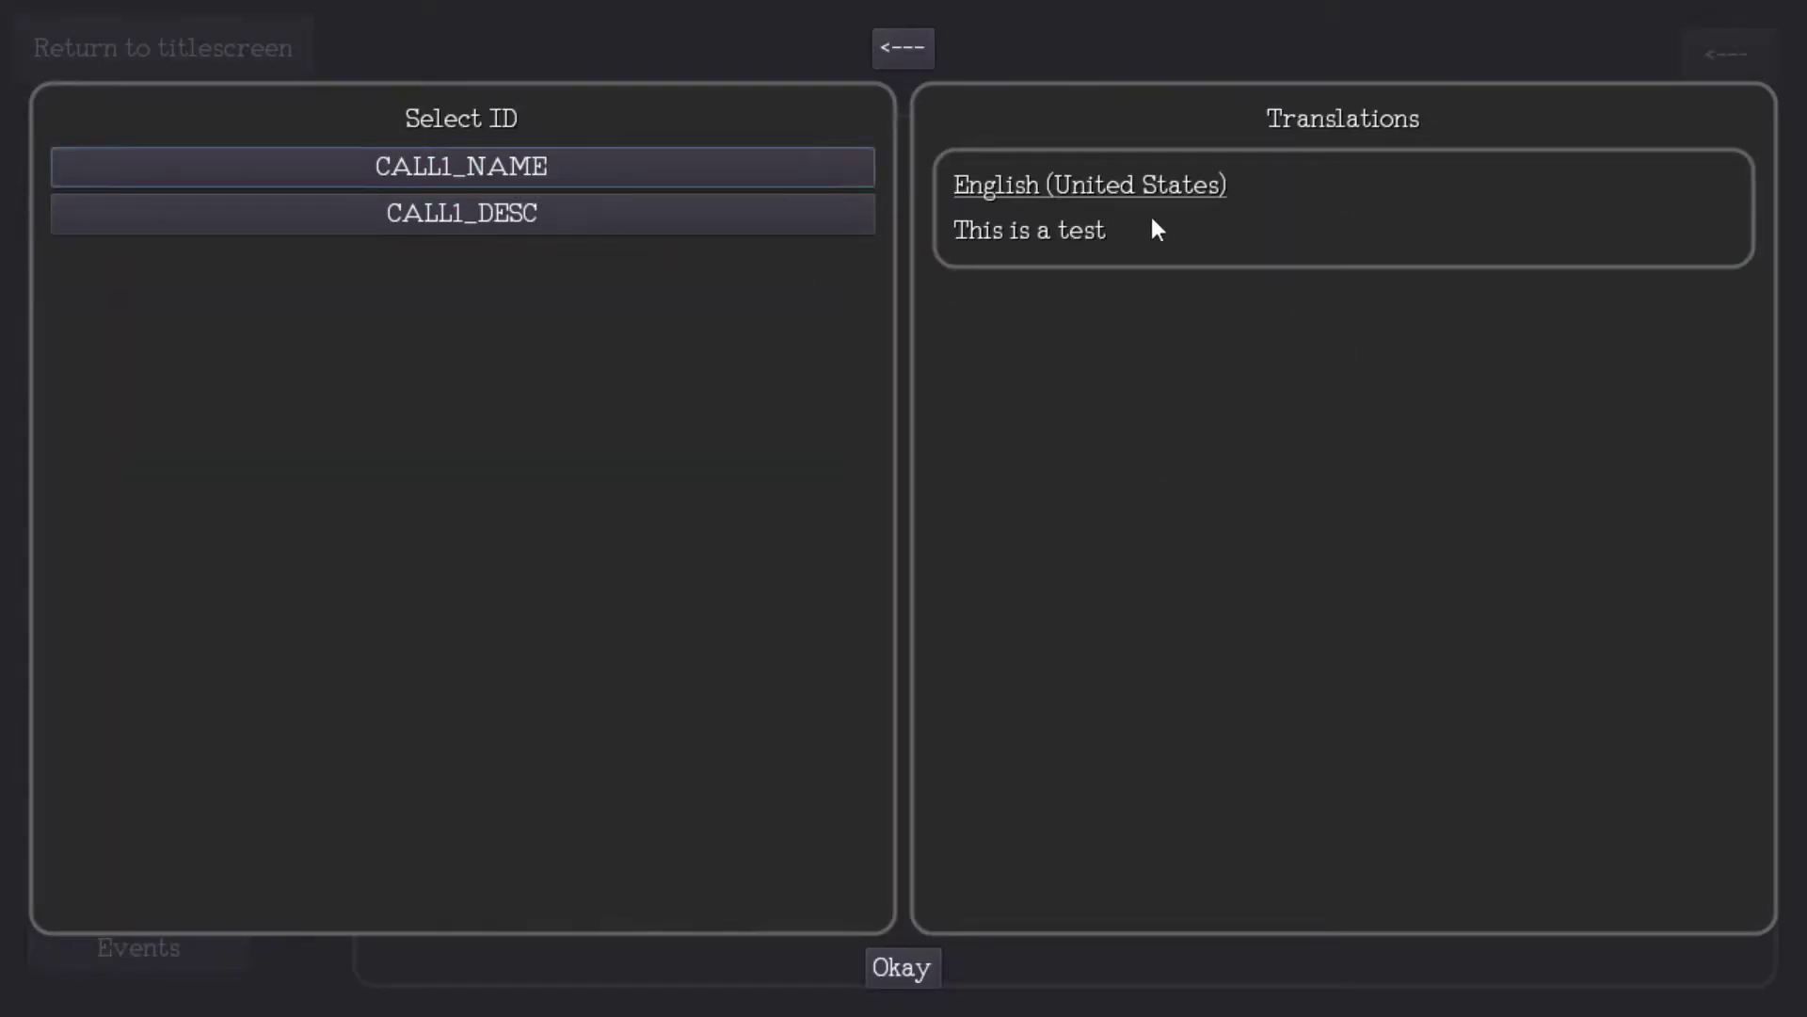
click(922, 970)
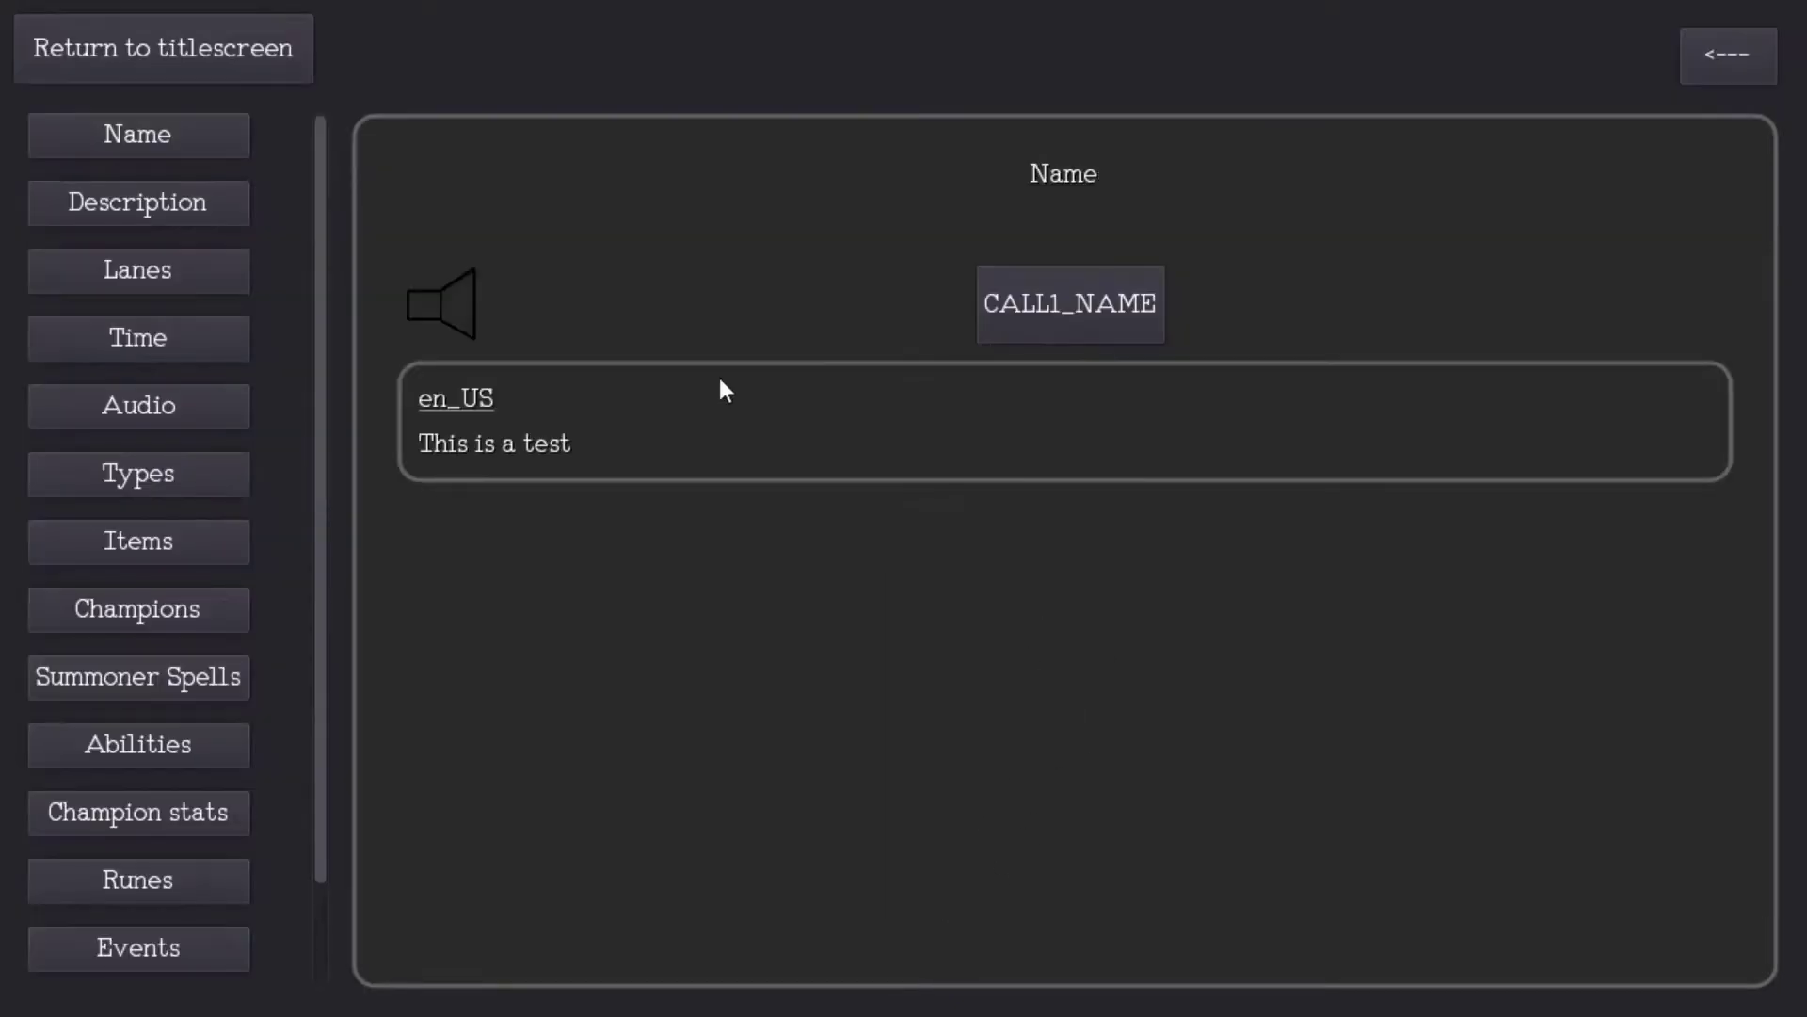
Step: Assign the localization ID CALL1_DESC as the call's description
click(173, 199)
click(1025, 295)
click(546, 214)
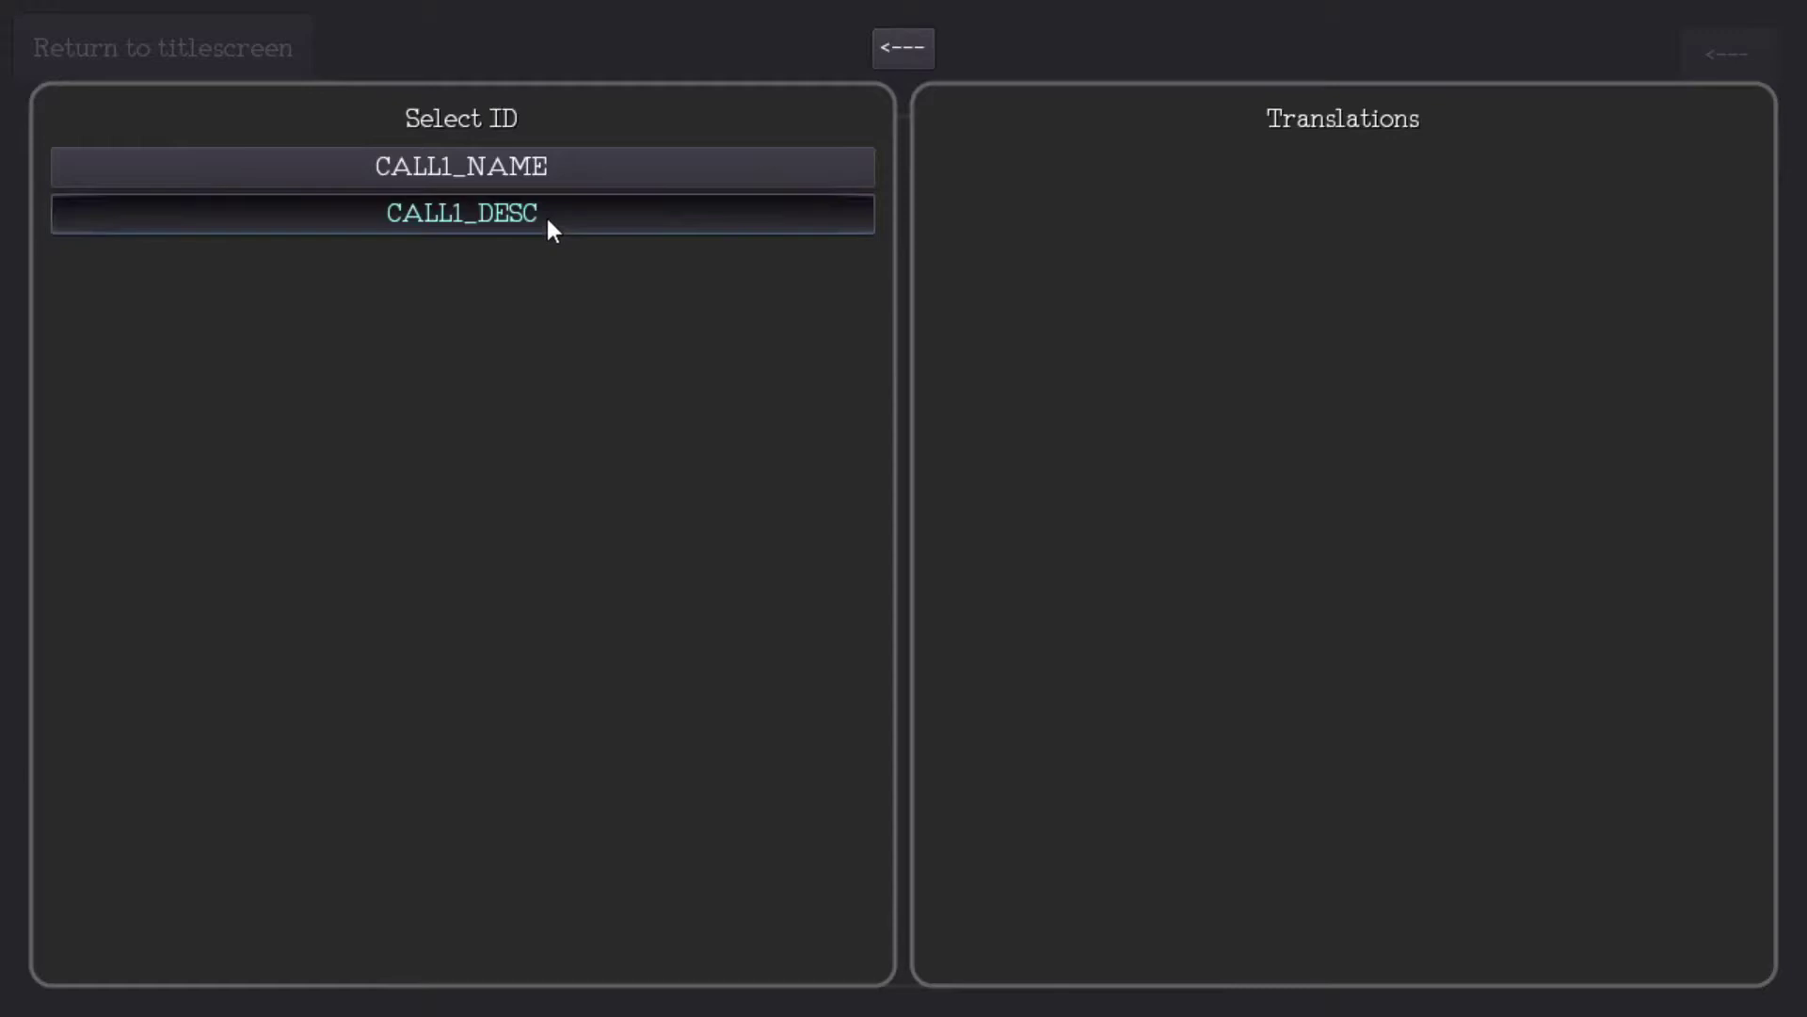
click(906, 966)
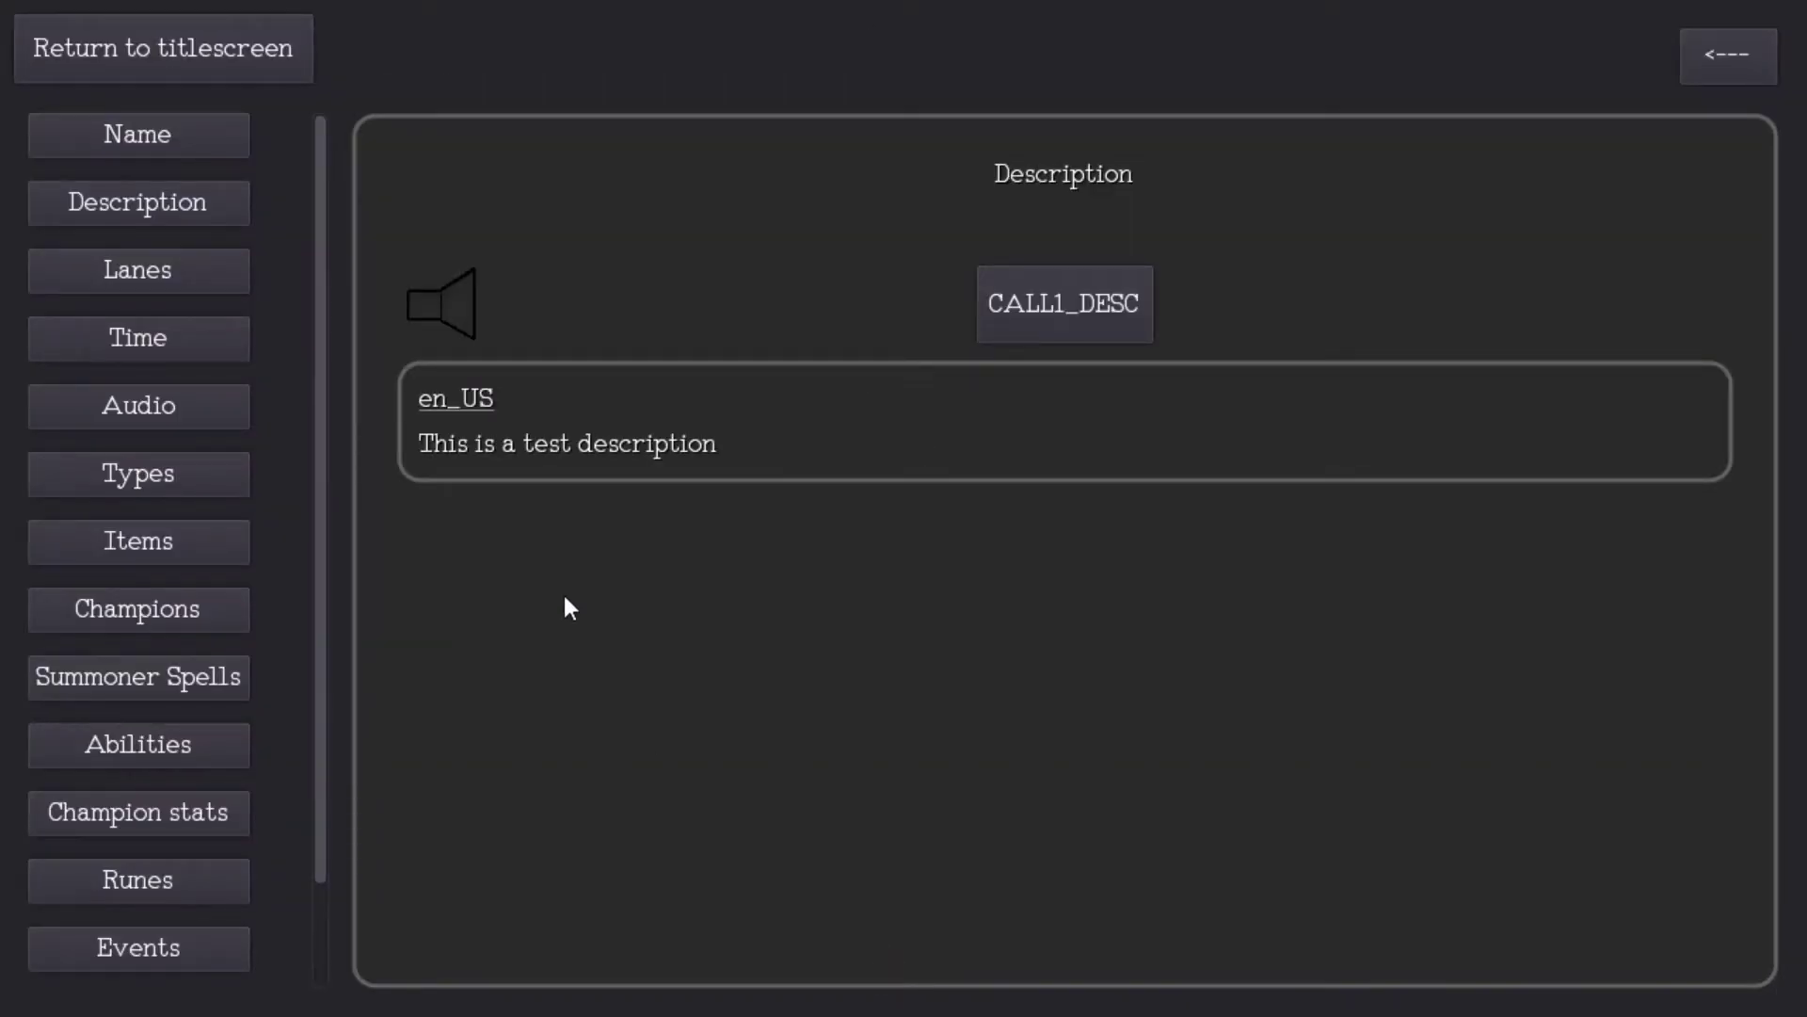
Step: Add Midlane to the lanes where the call will definitely occur
click(177, 271)
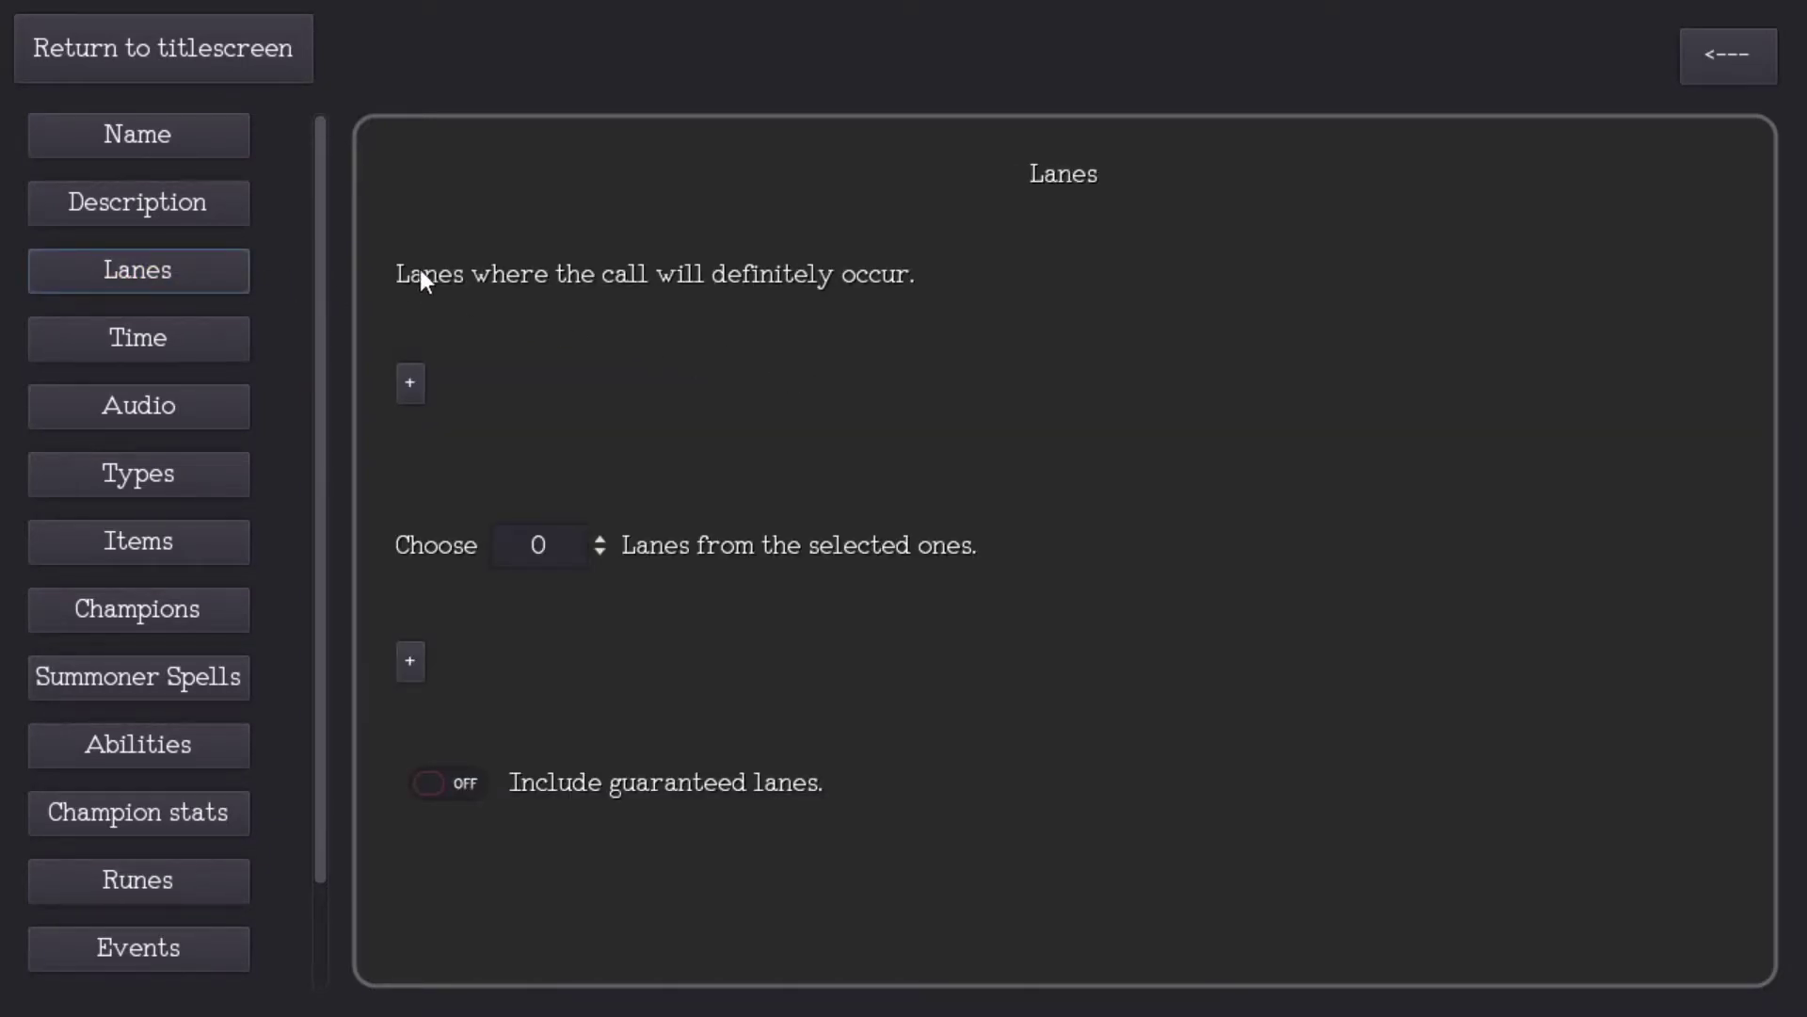
click(411, 382)
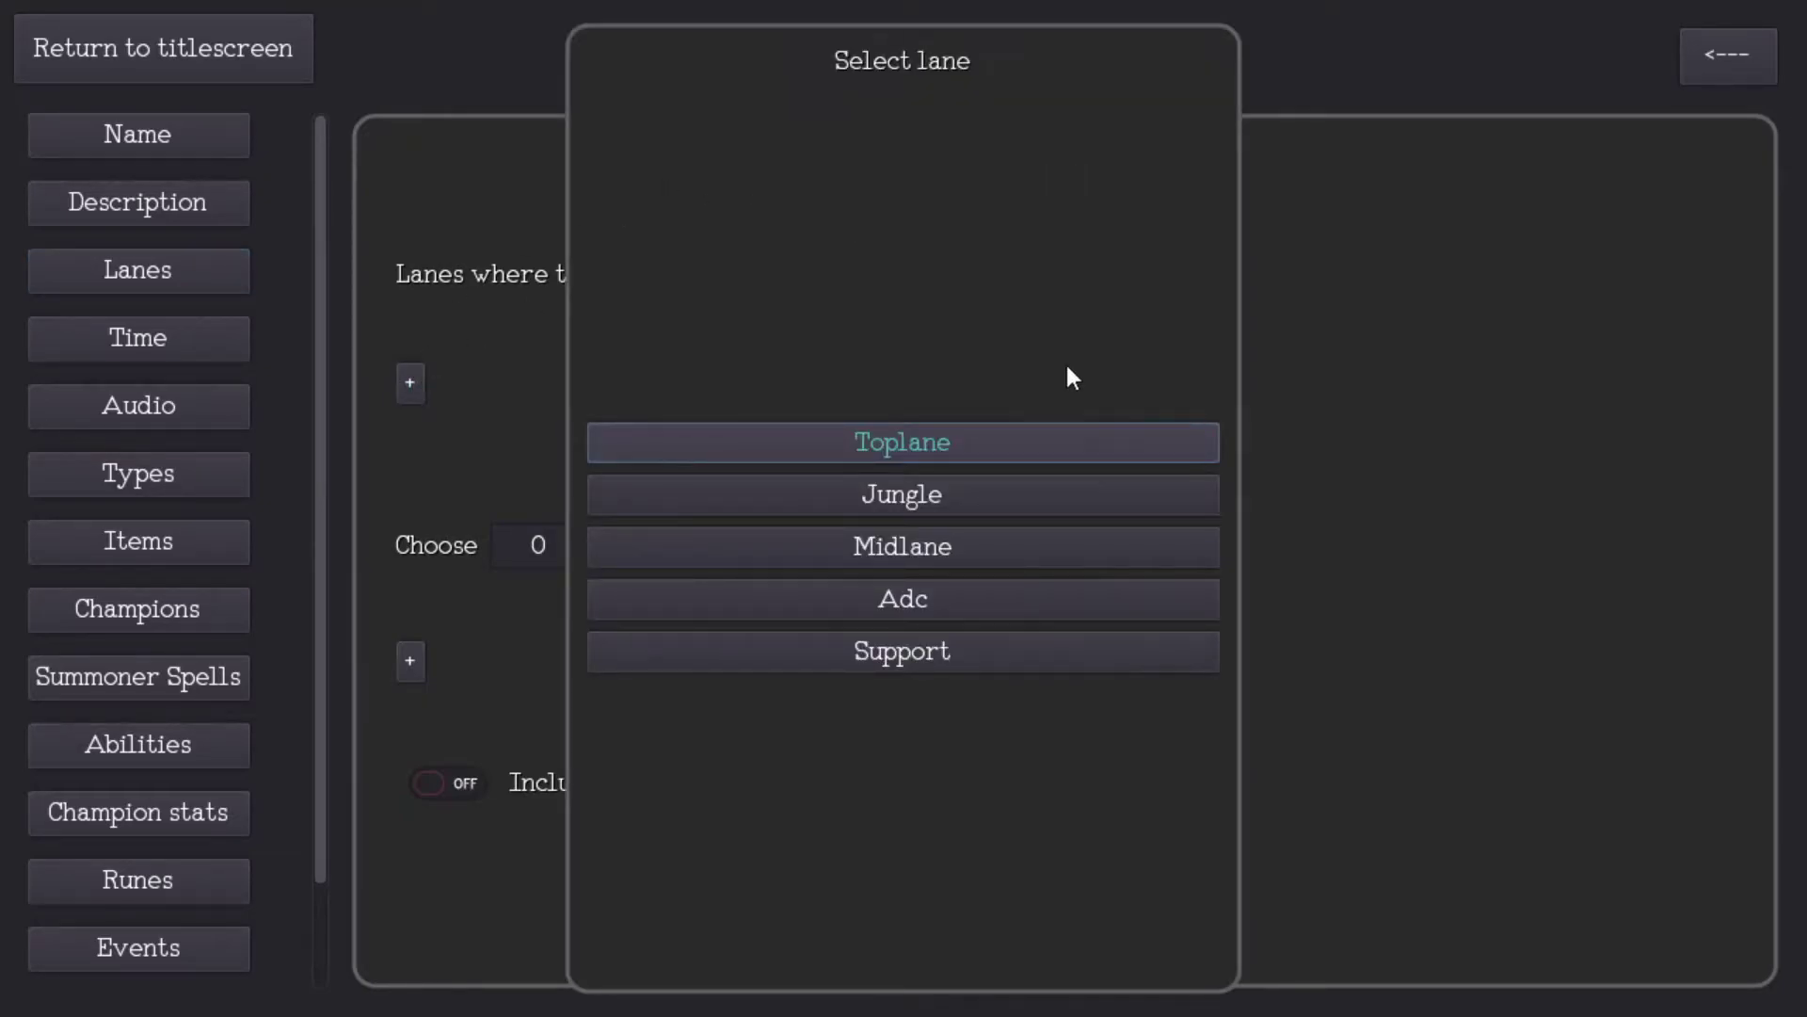
click(967, 546)
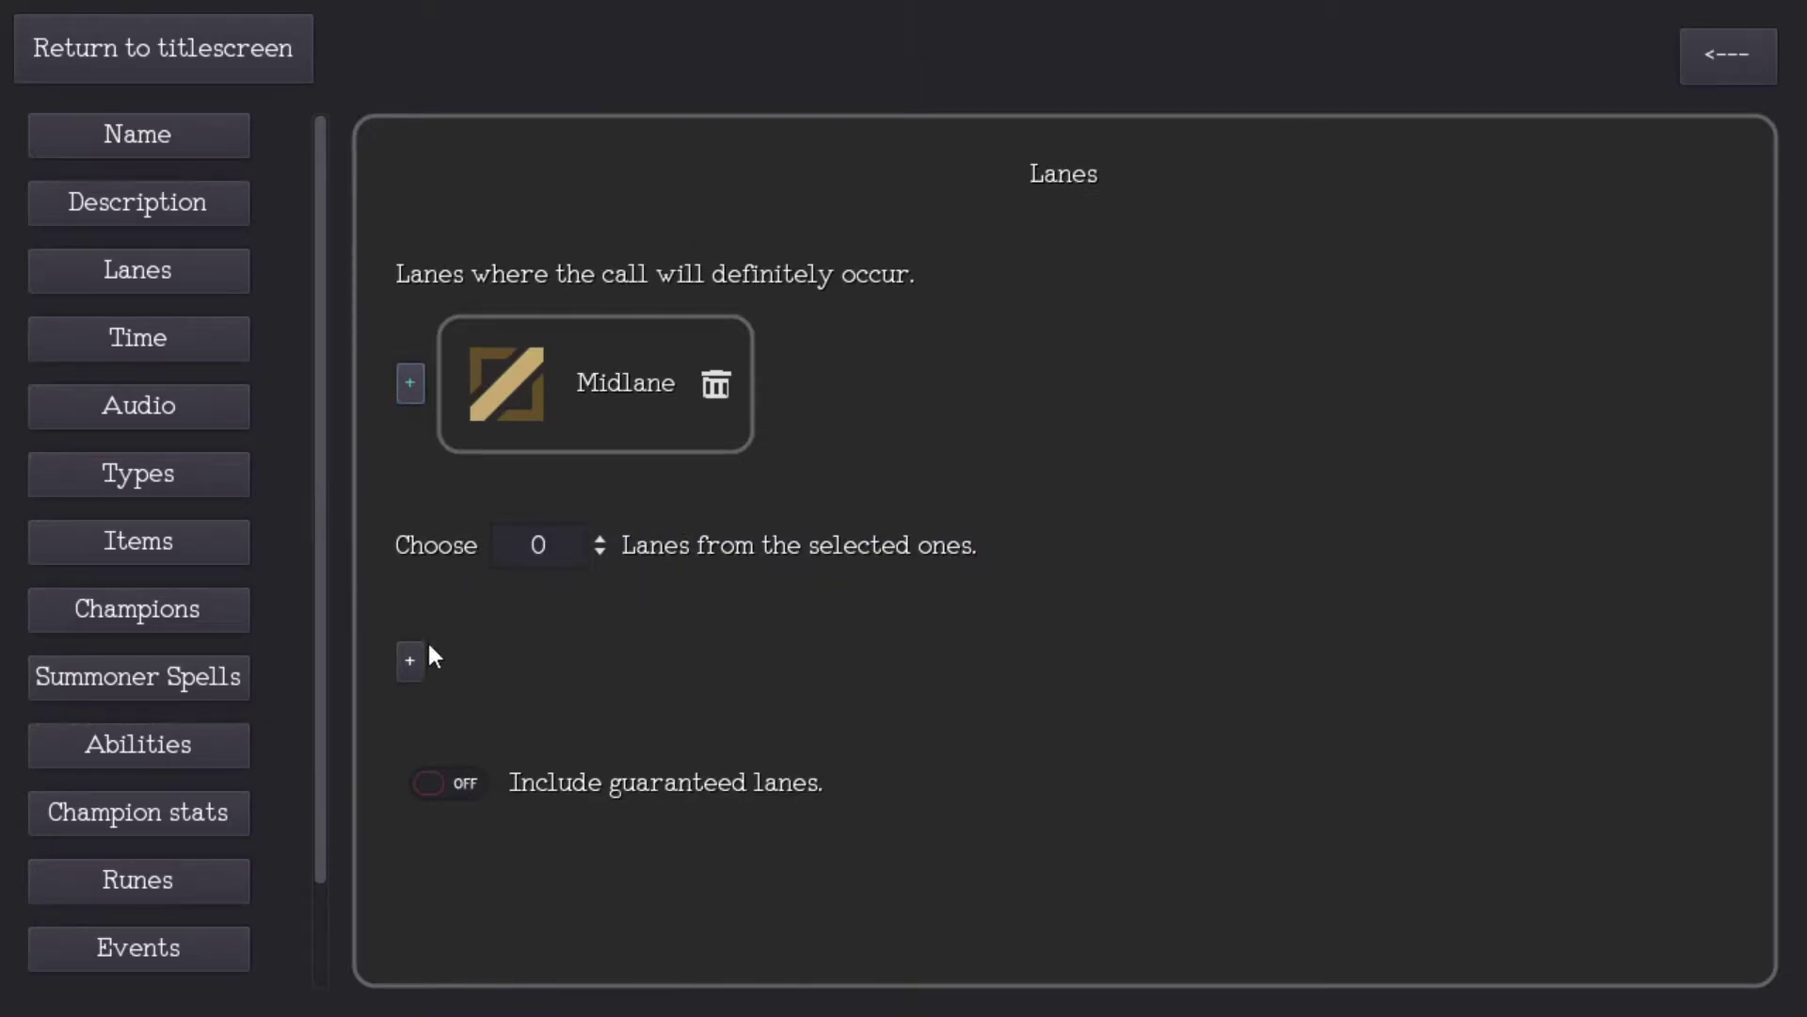
Step: Have the call choose 2 lanes from a selection of Support, Midlane and Toplane
click(413, 662)
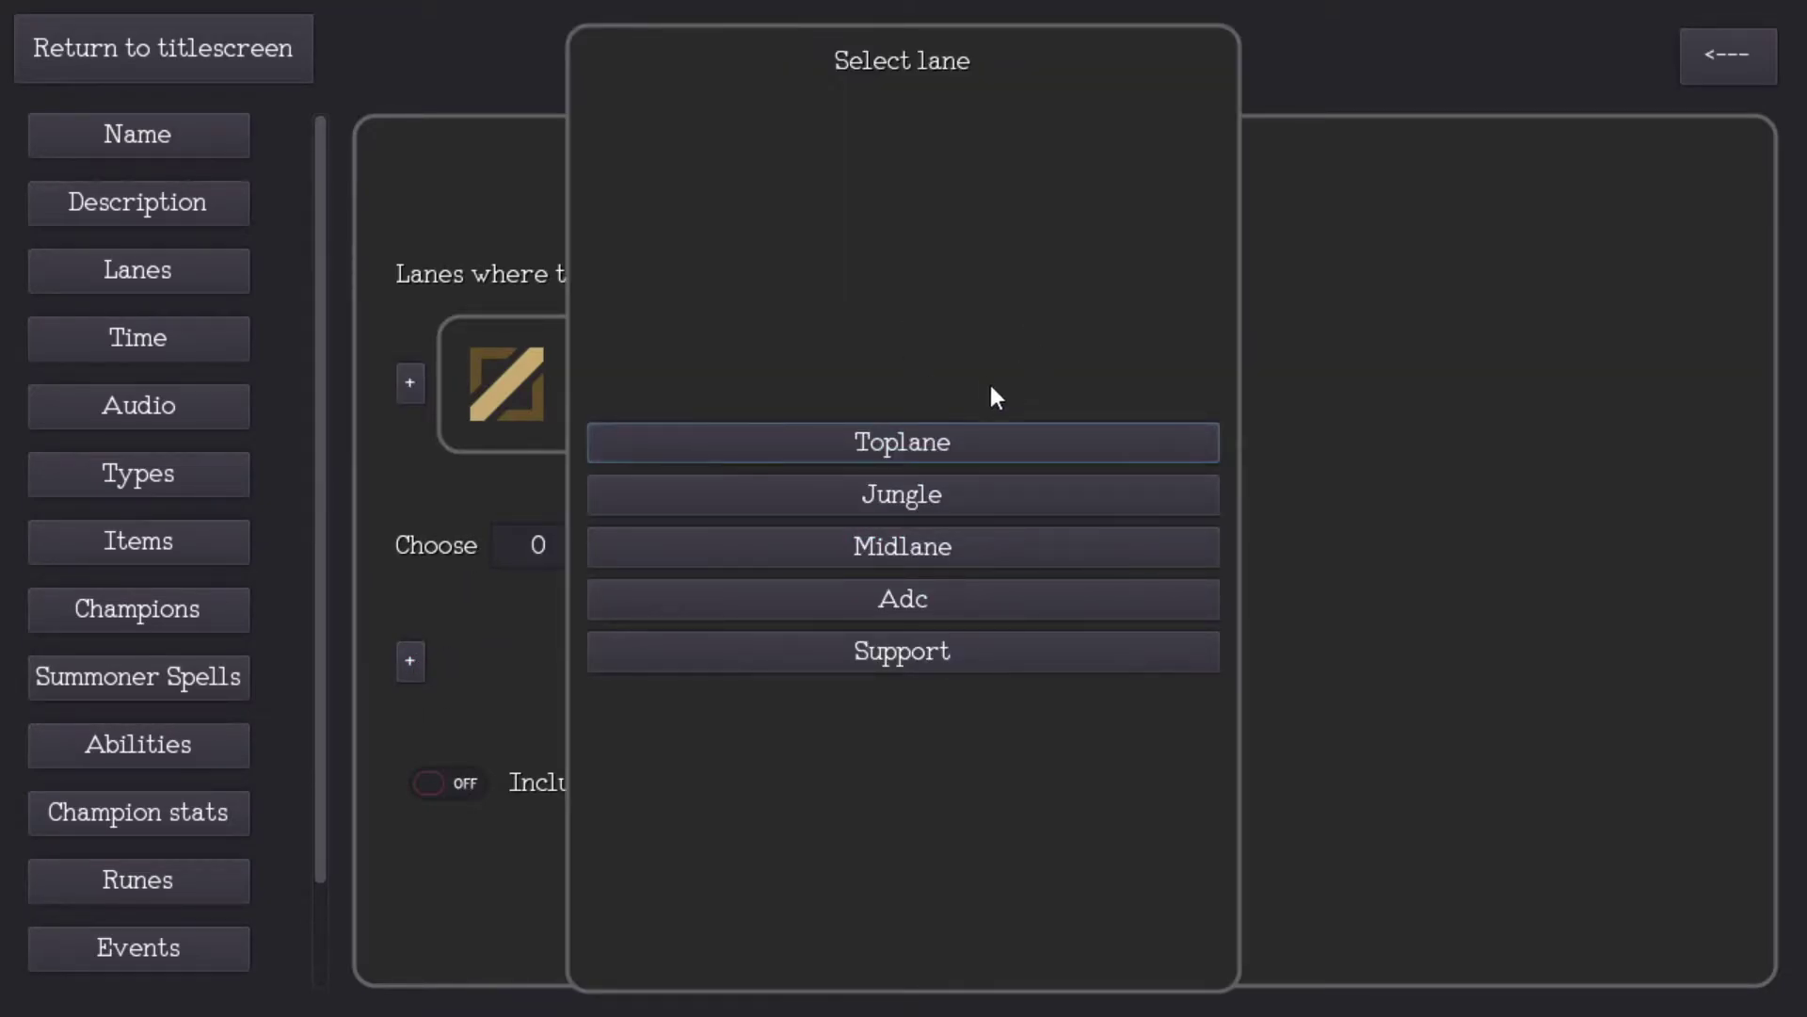
click(829, 652)
click(406, 671)
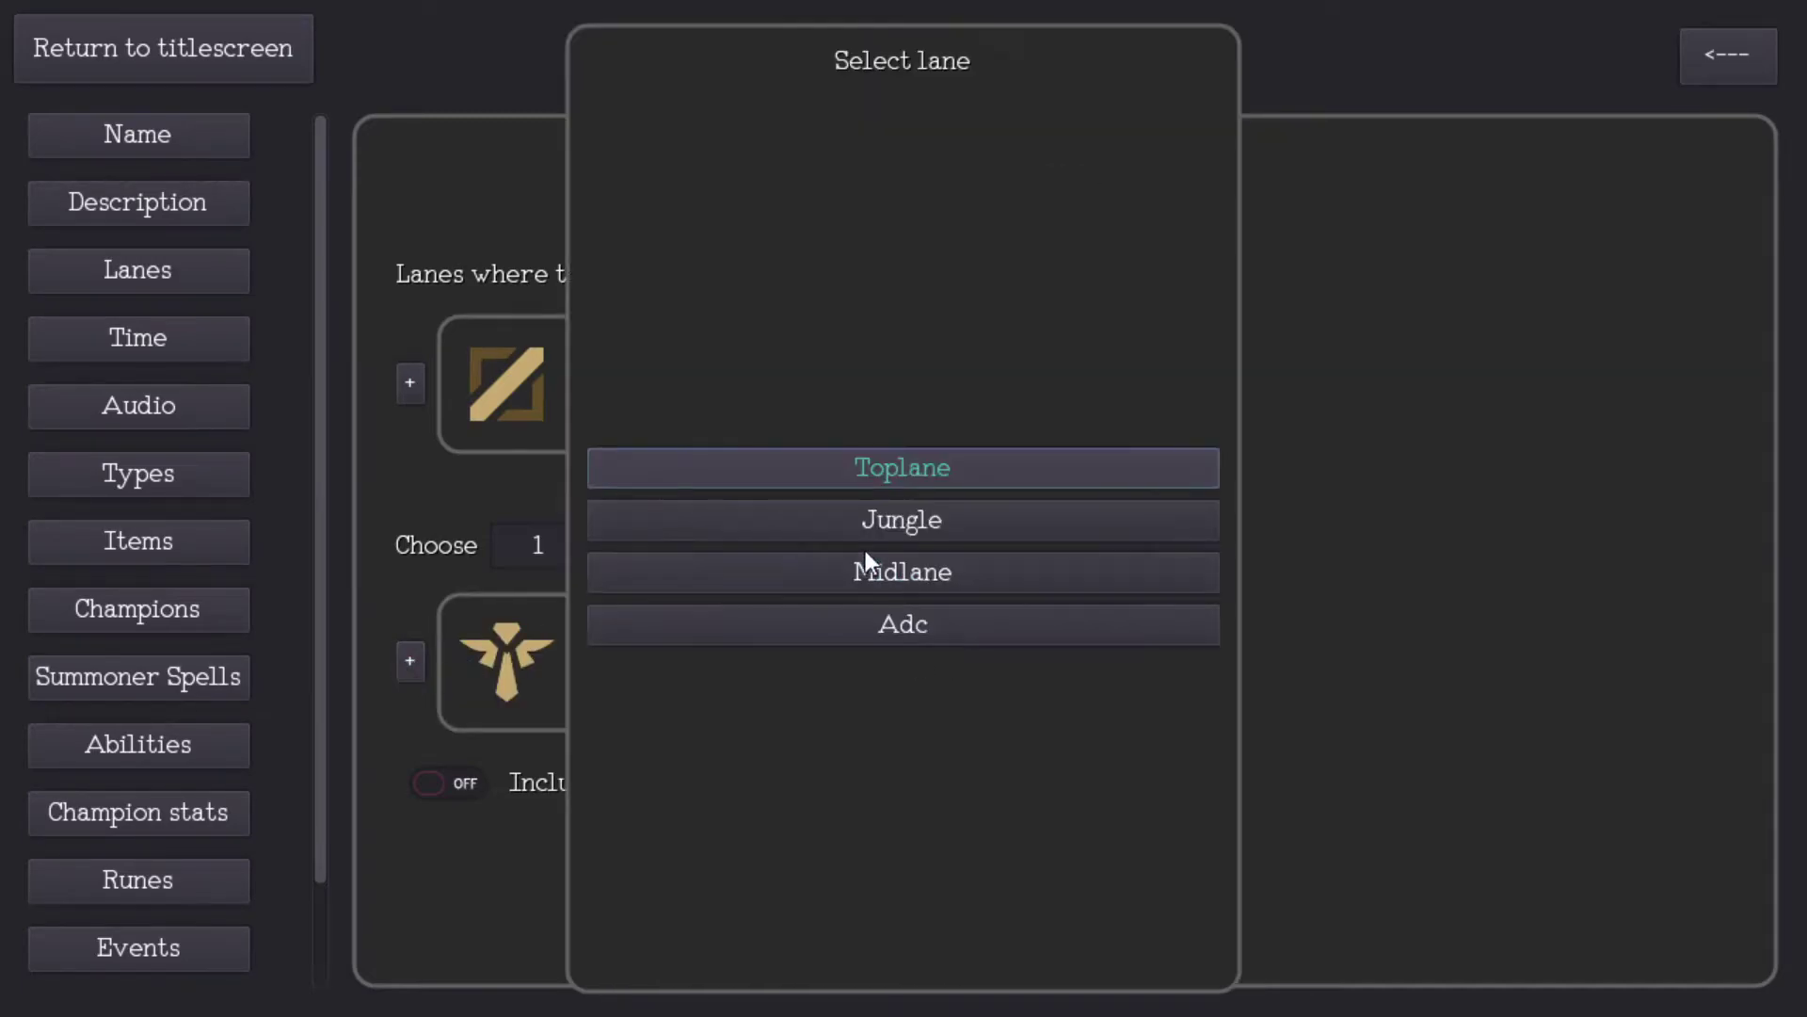
click(868, 571)
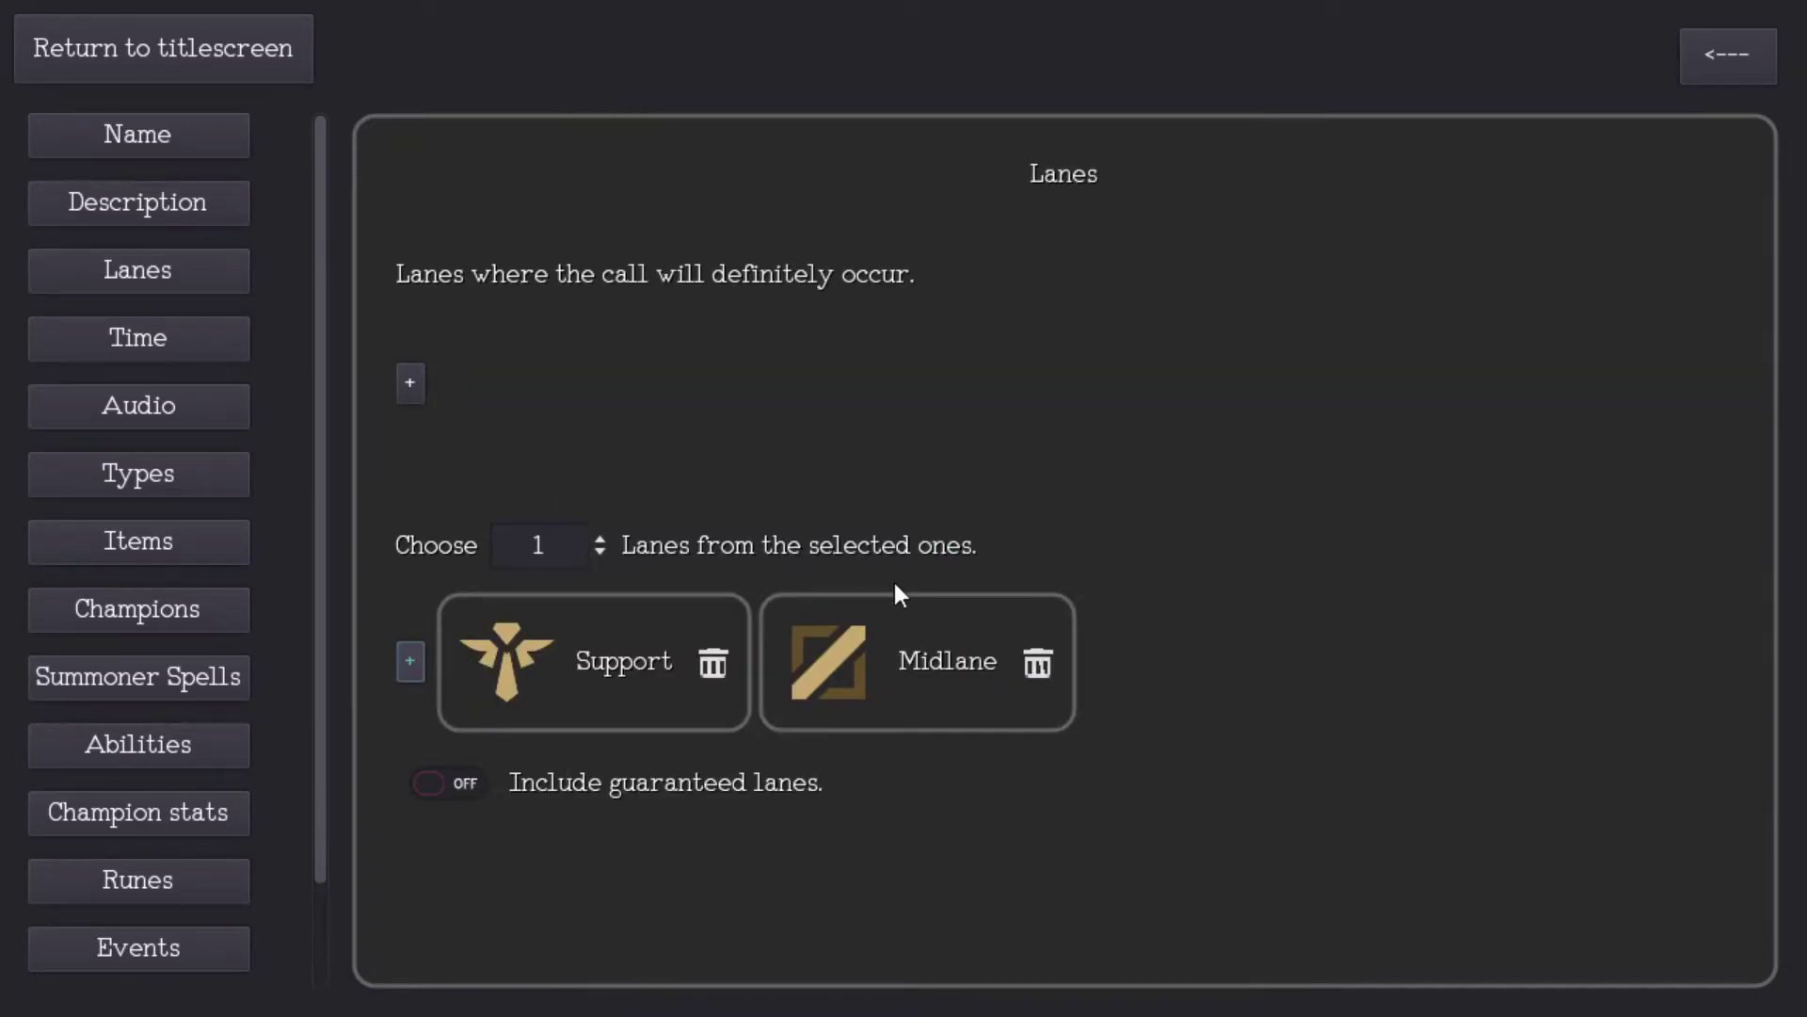
click(420, 659)
click(764, 491)
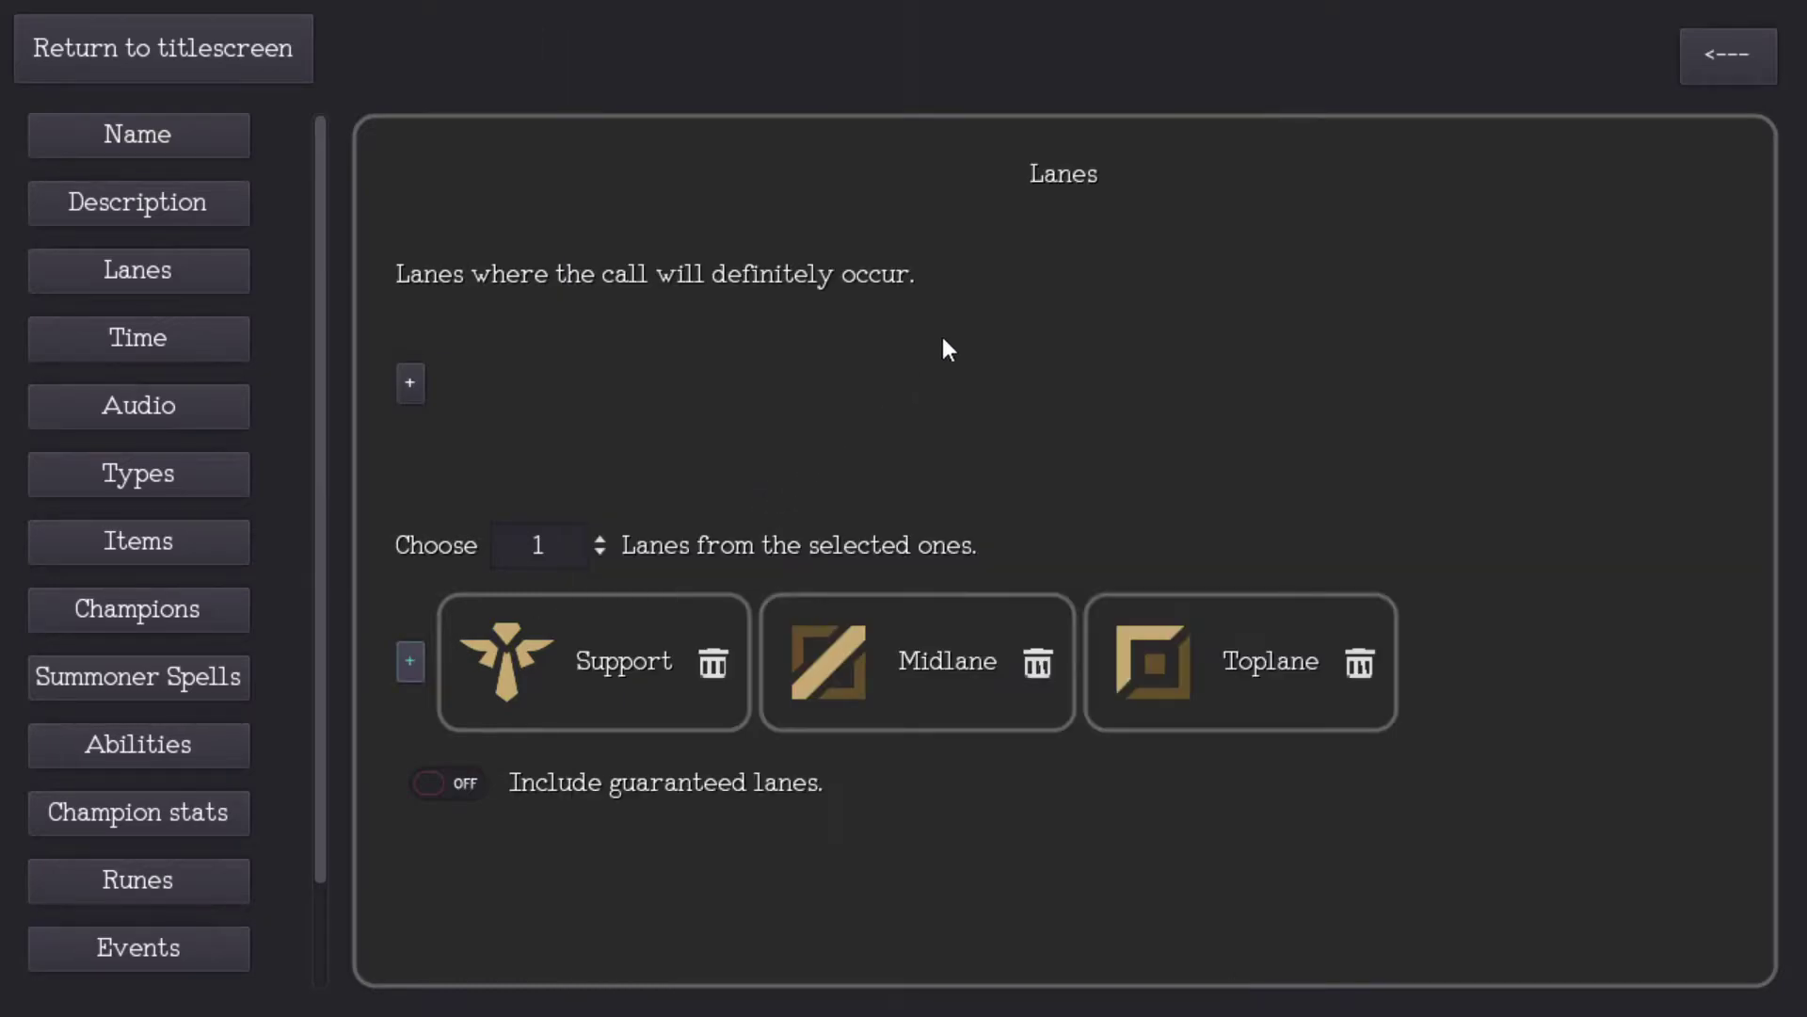
click(602, 540)
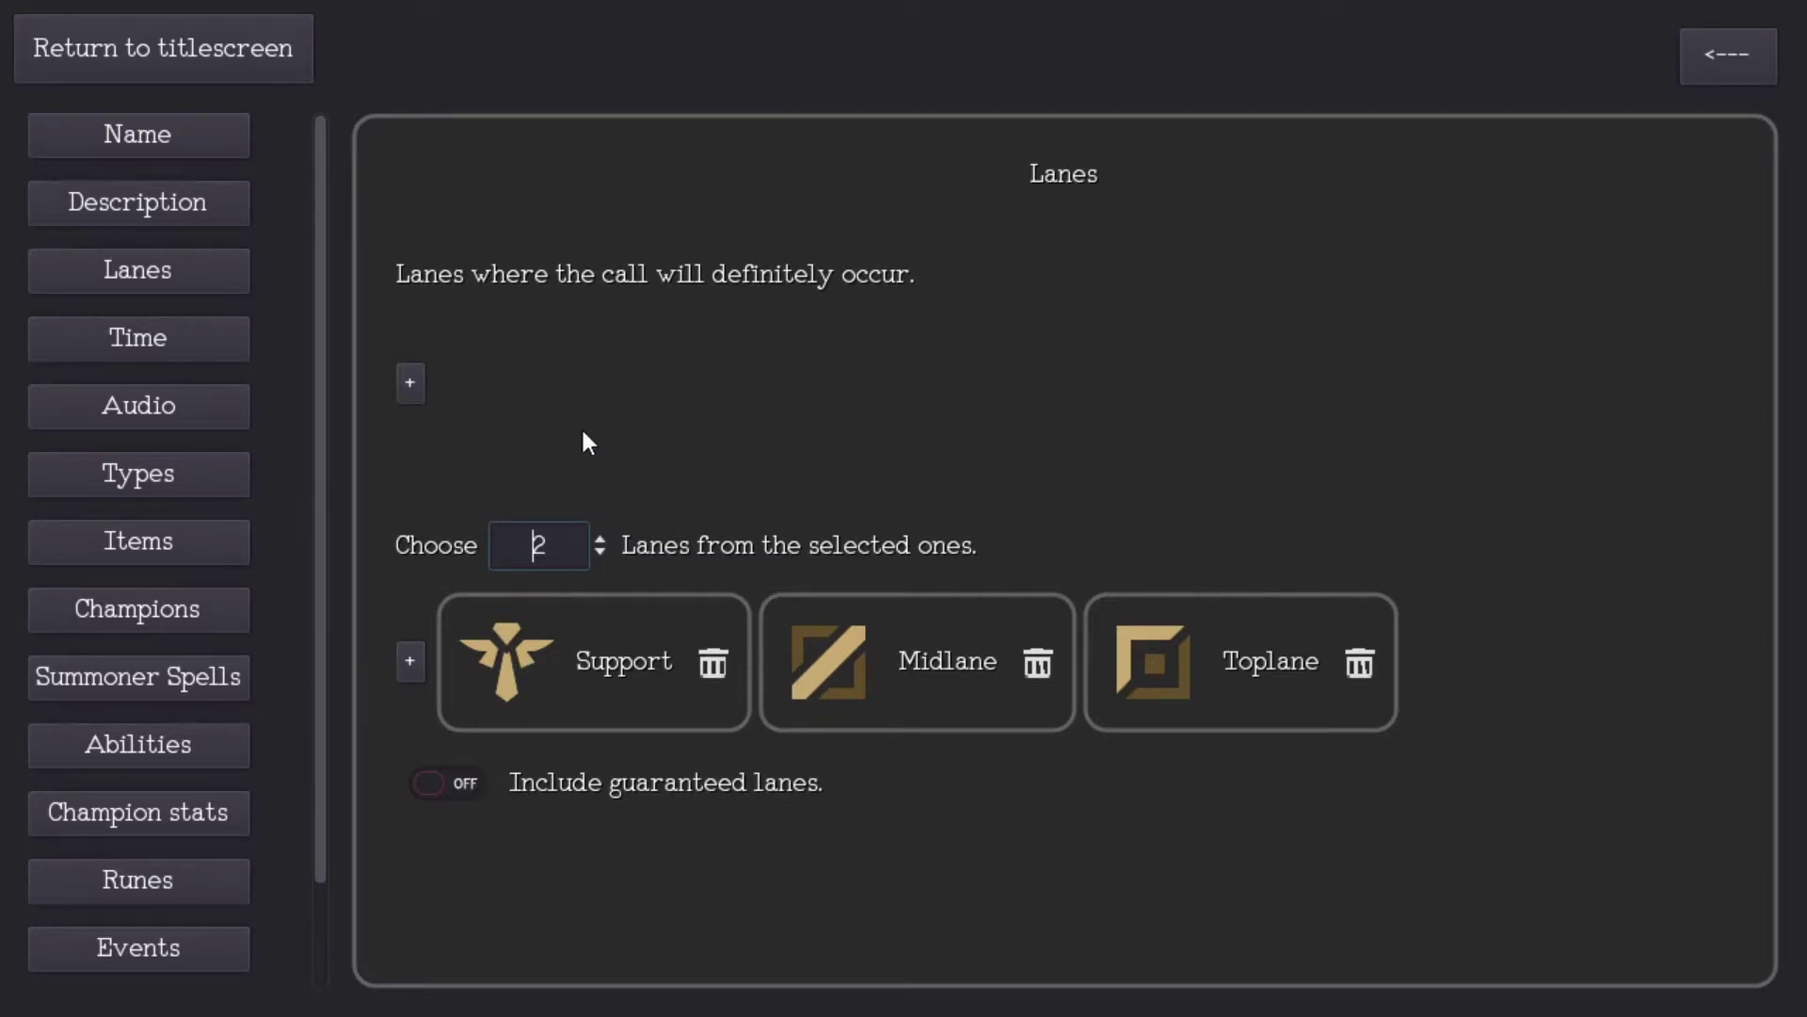
Step: Restrict the call from the whole game to a starting time of 10 minutes with no ending time
click(137, 339)
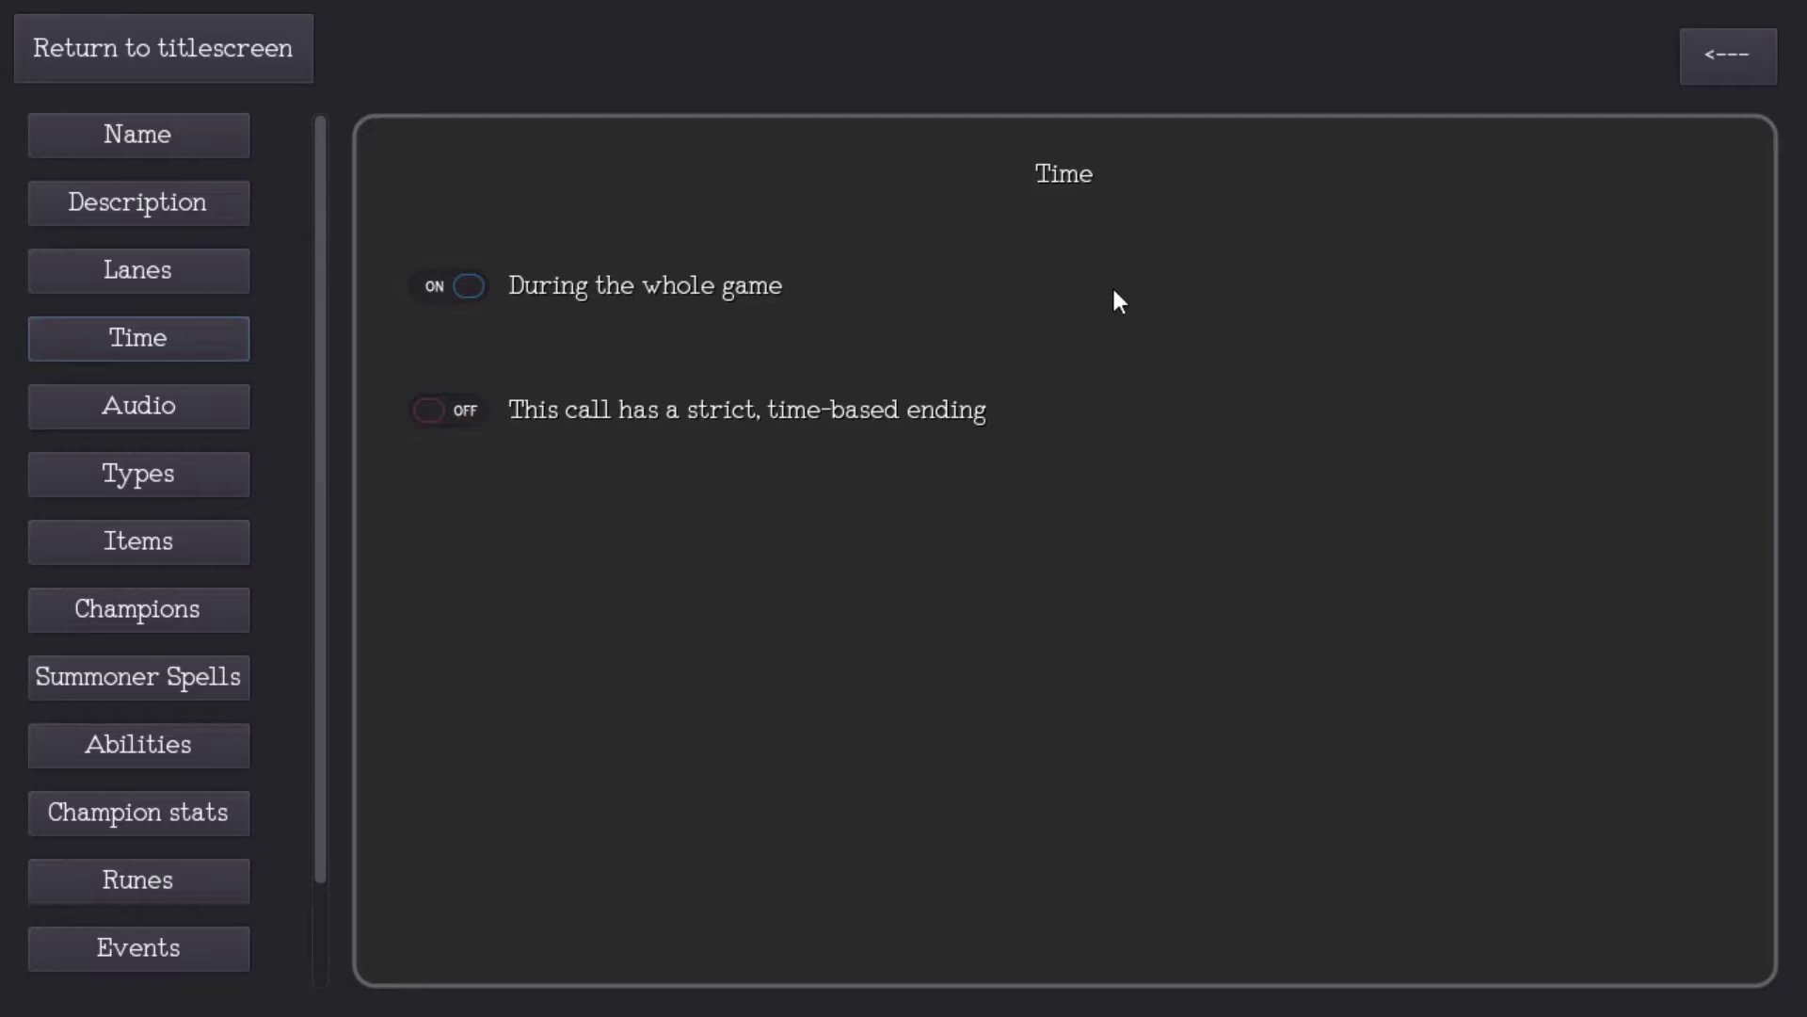
click(449, 284)
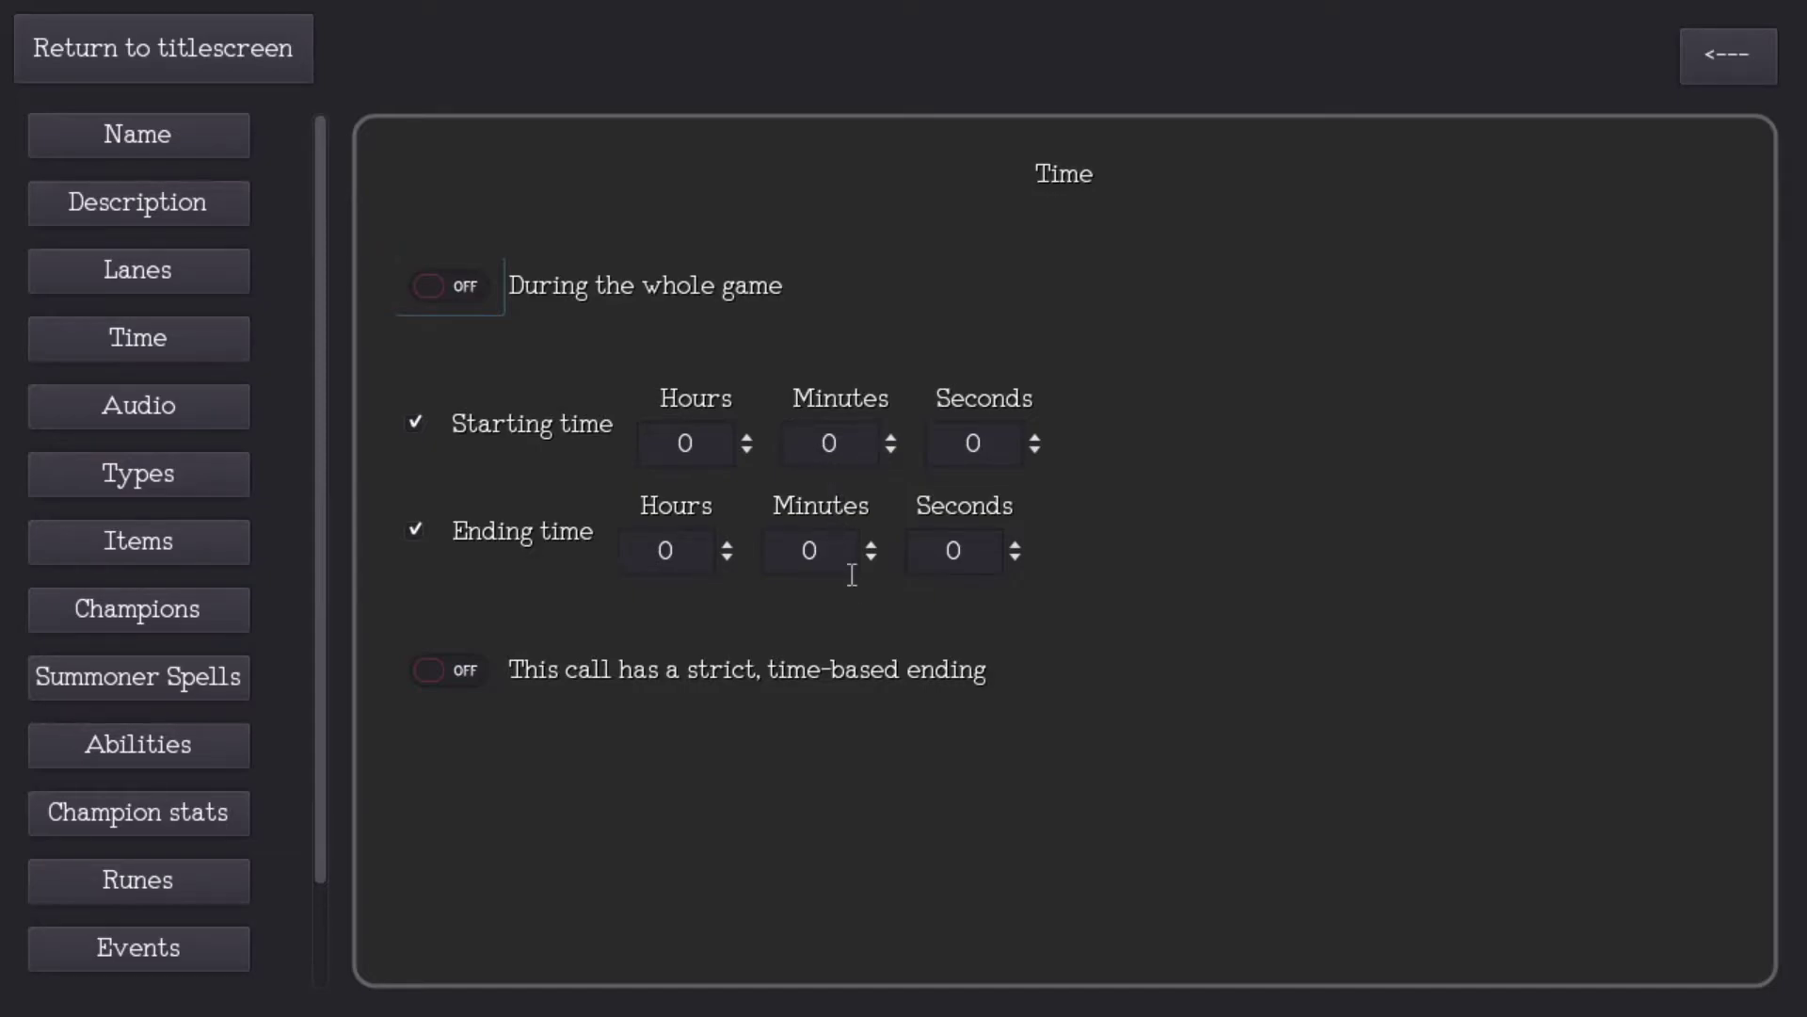
double_click(828, 445)
text(10)
click(413, 531)
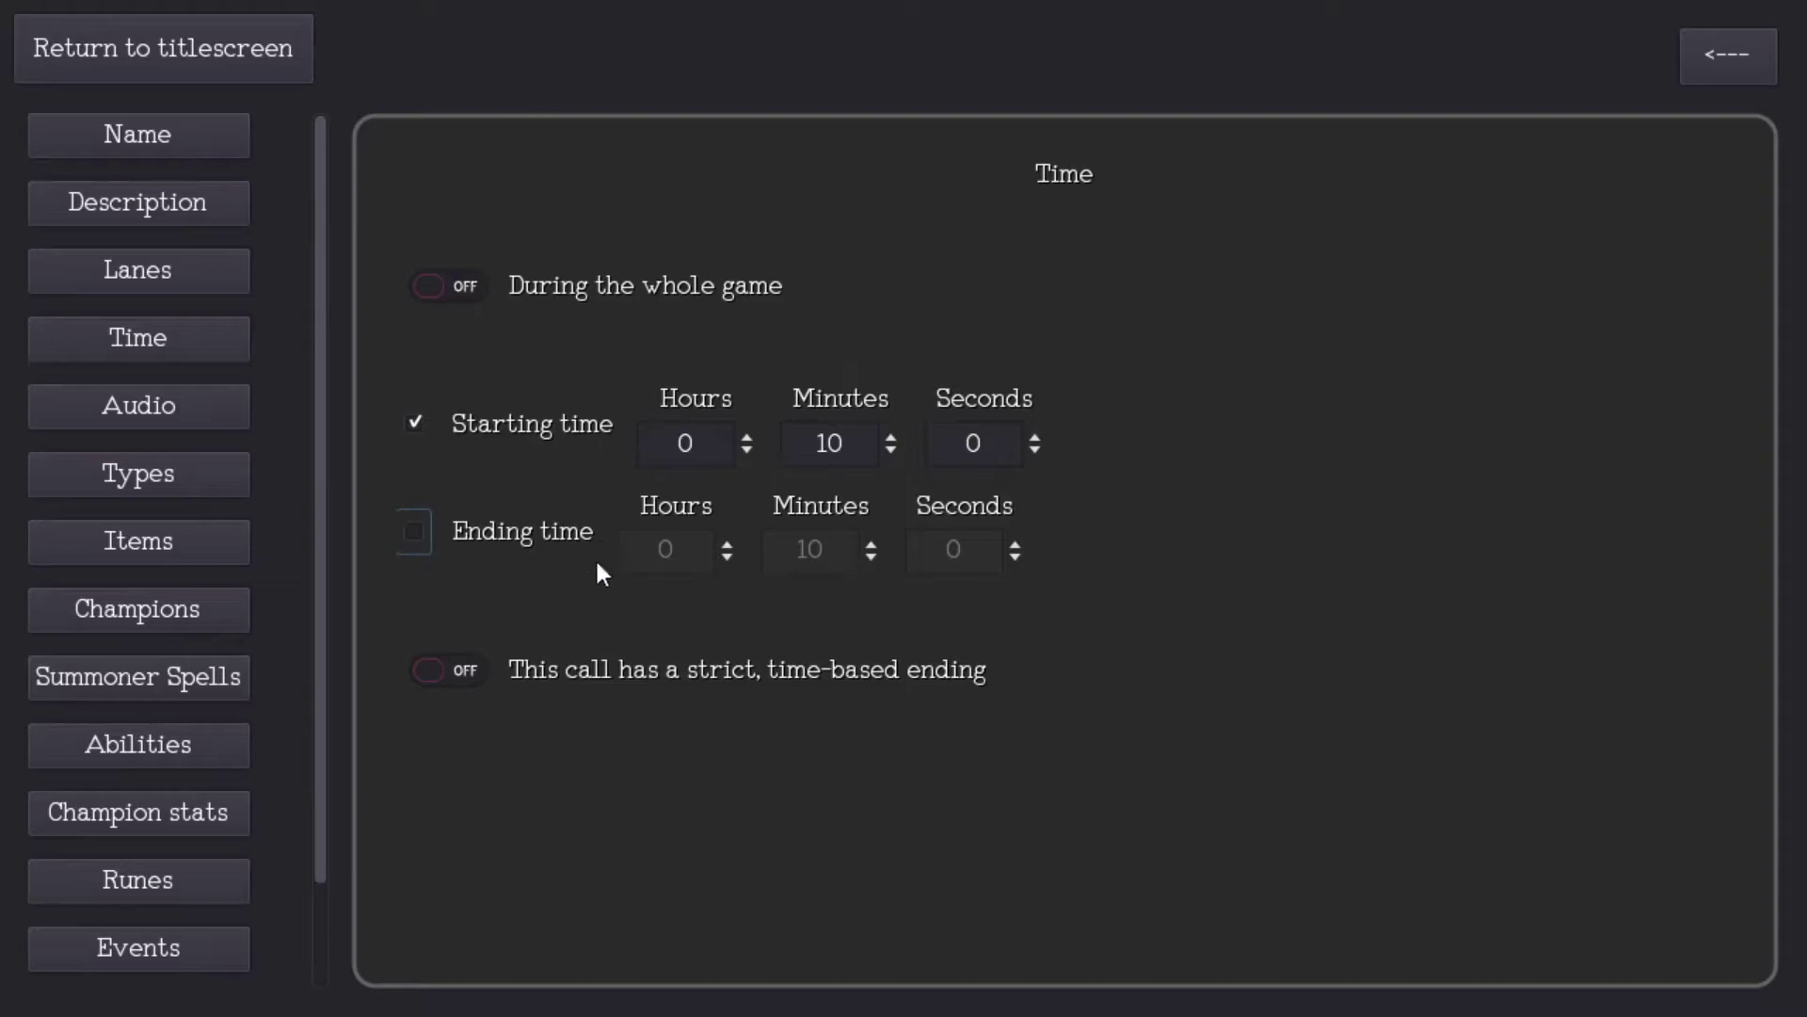
Step: Give the call a strict, time-based ending with a minimum duration of 30 seconds and a maximum of 1 minute
click(454, 669)
click(986, 810)
text(30)
scroll(1024, 697, down, 1)
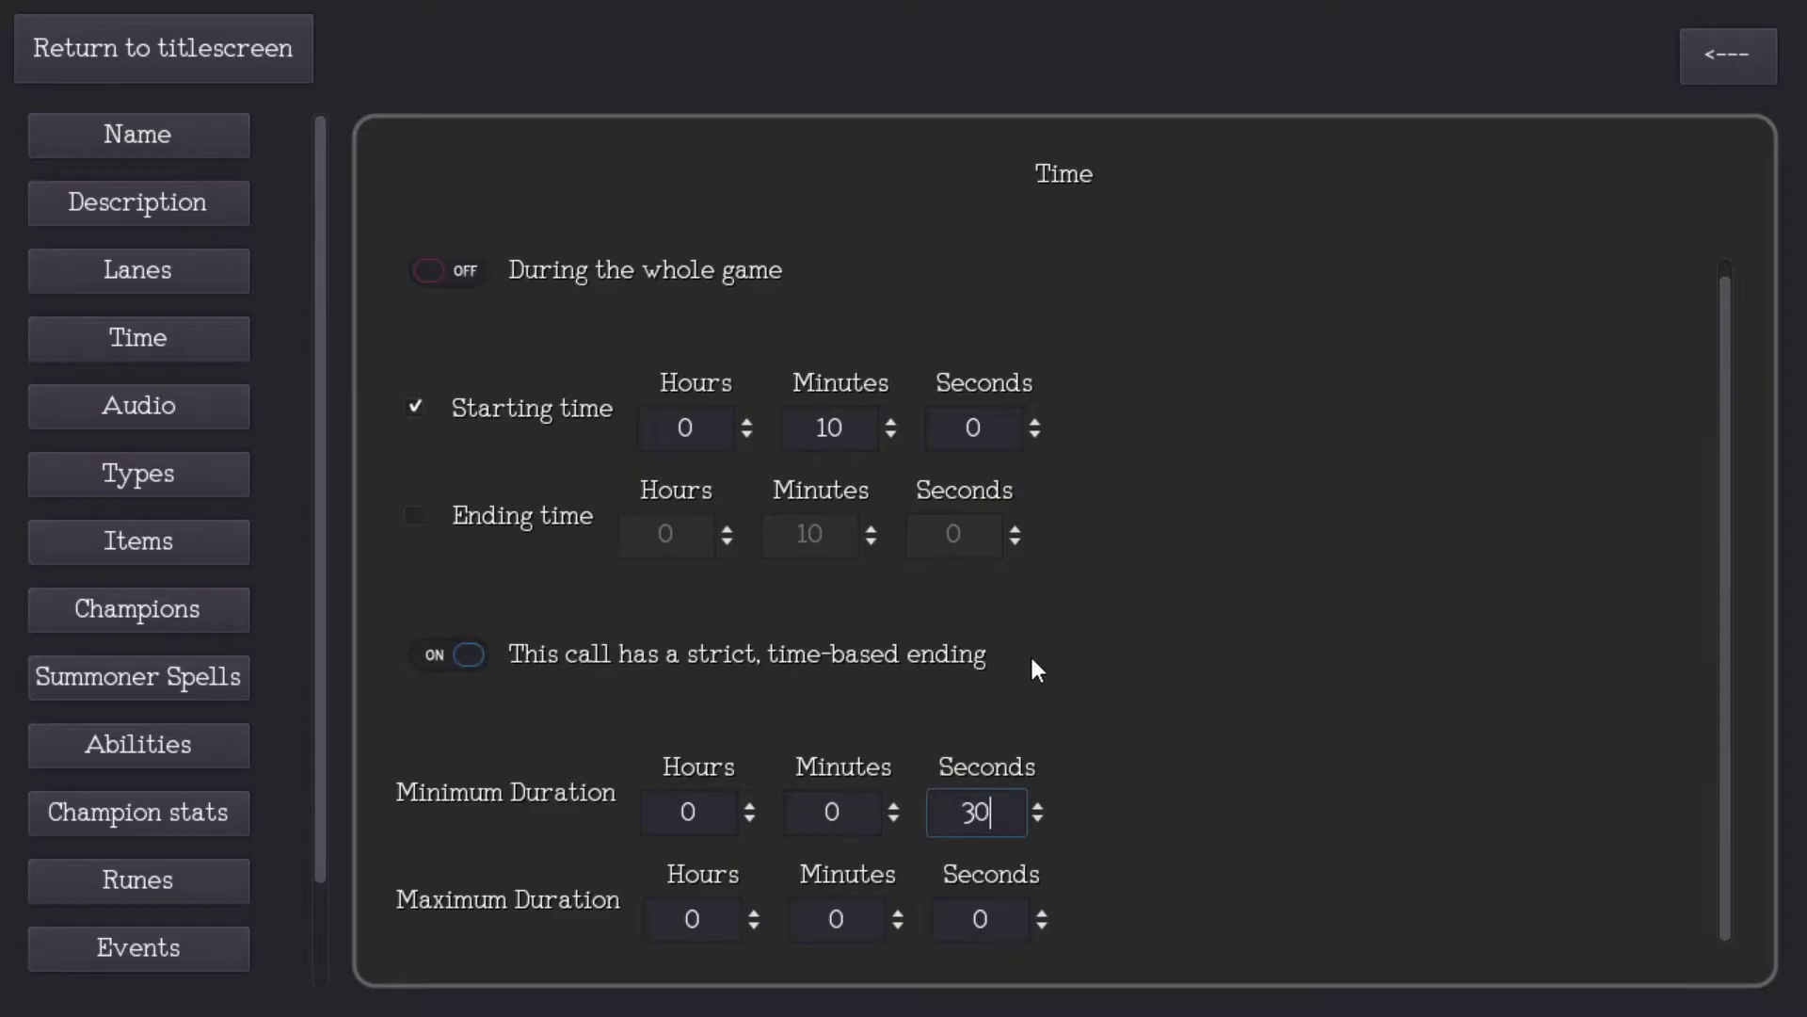
click(872, 911)
text(1)
key(Tab)
text(0)
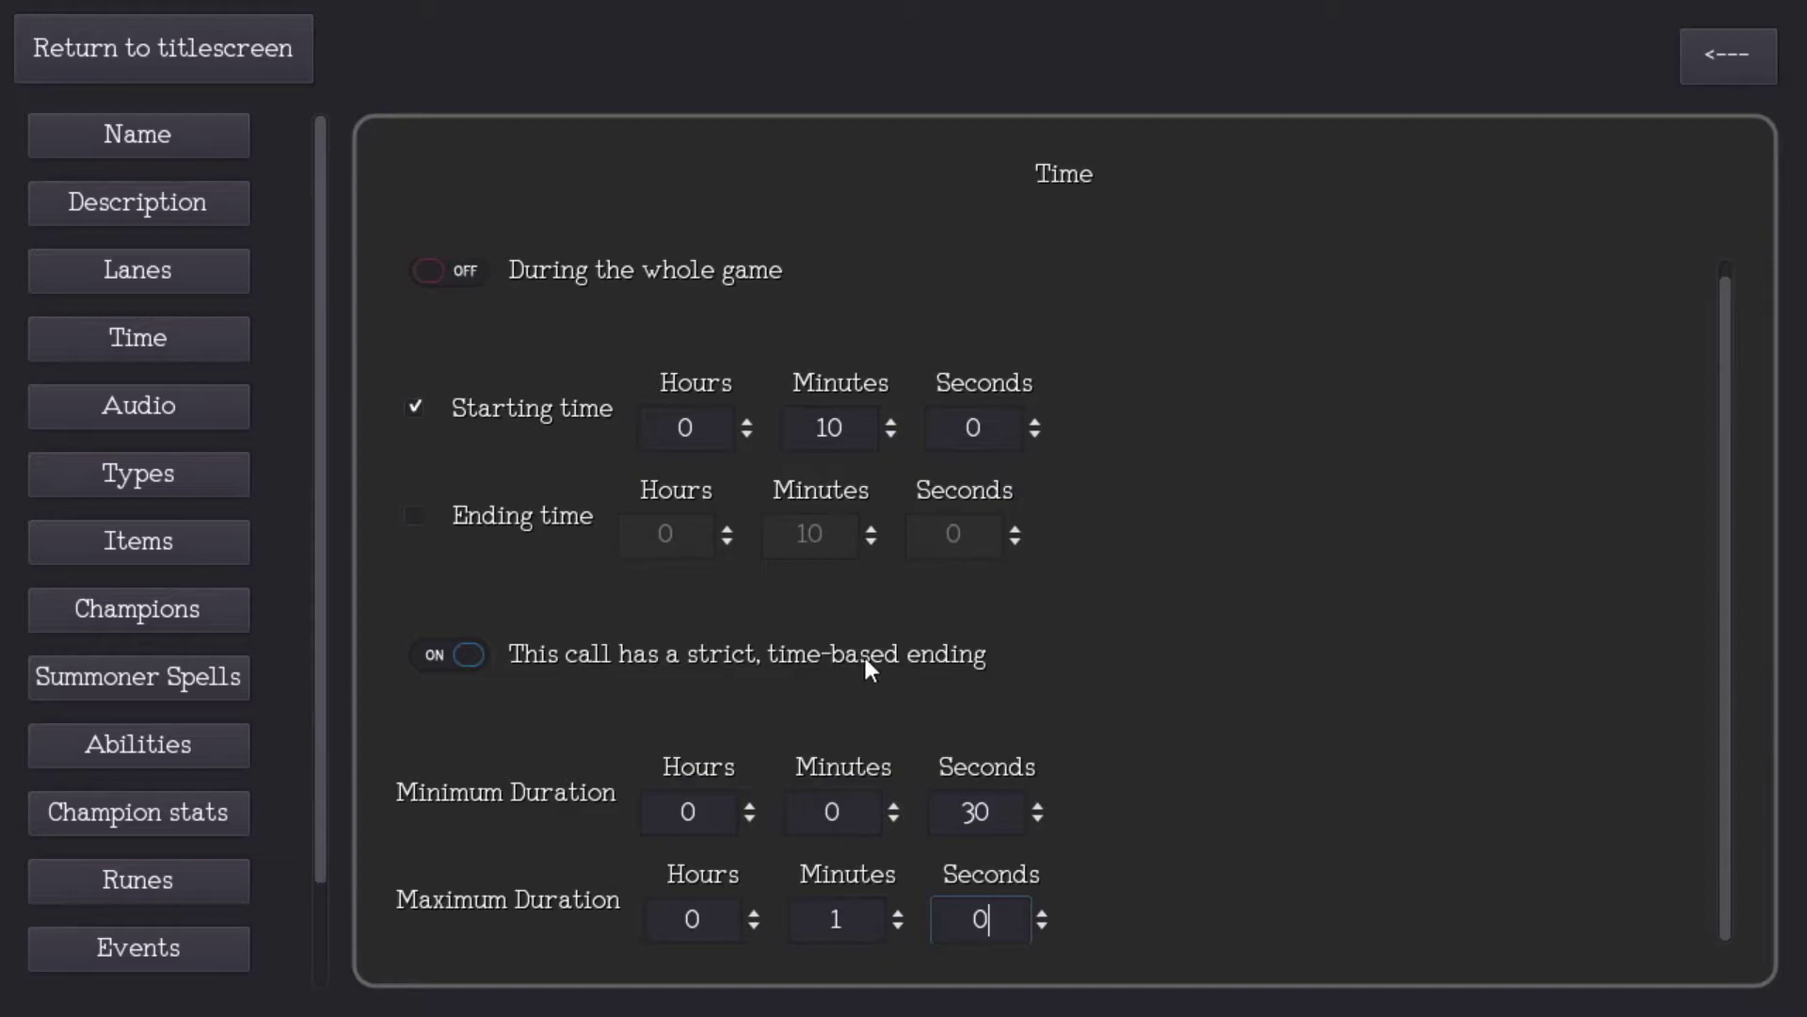
Step: Set the Text-To-Speech audio for both the start and the end of the call to CALL1_DESC
click(145, 400)
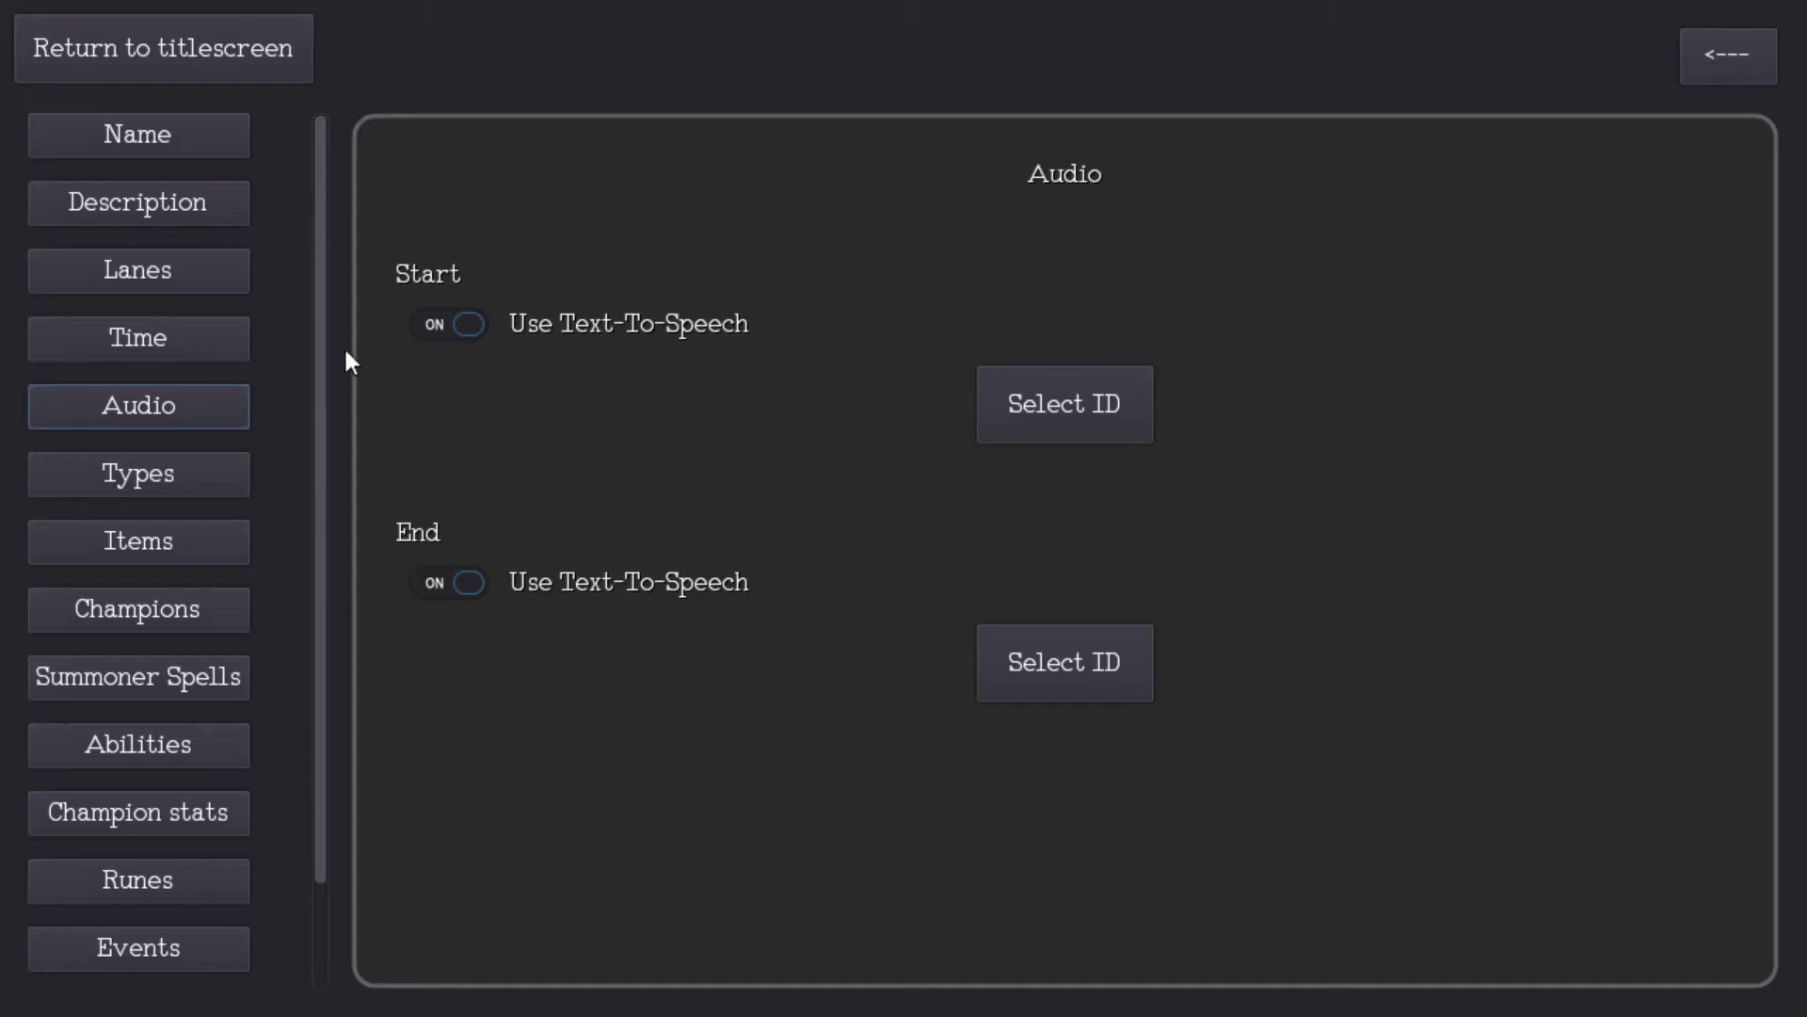
click(1090, 426)
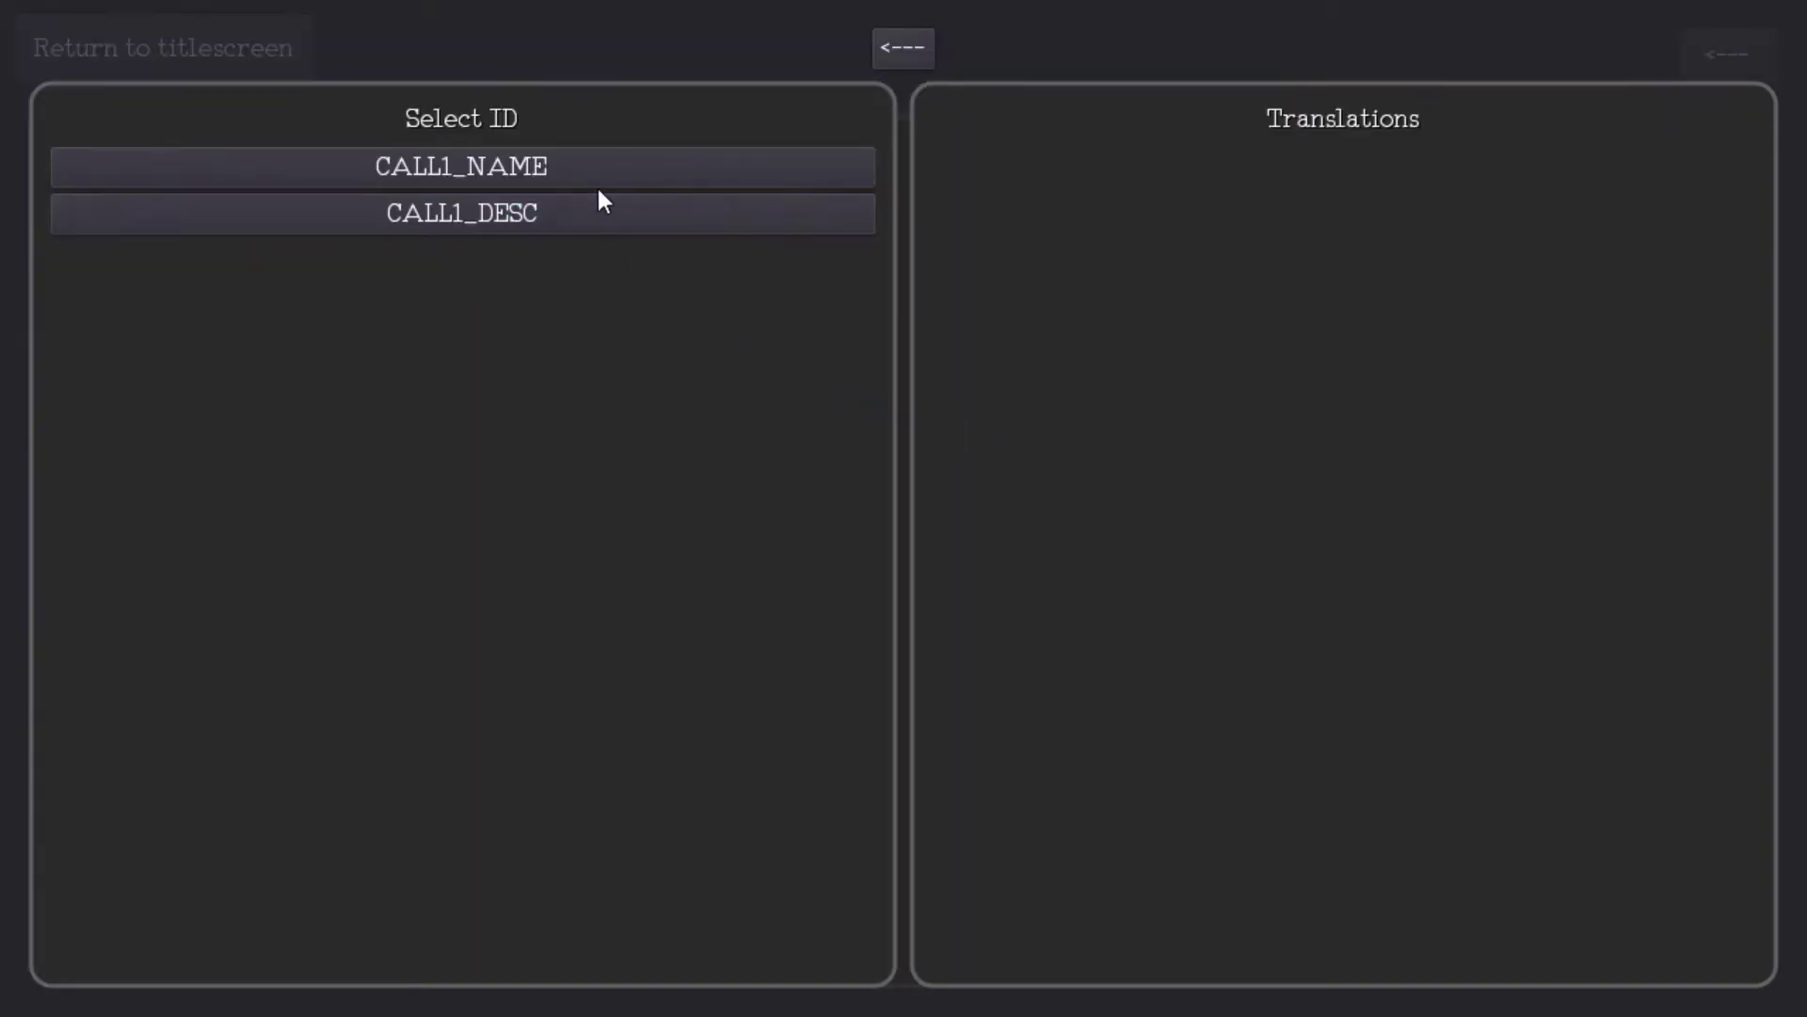
click(578, 218)
click(936, 969)
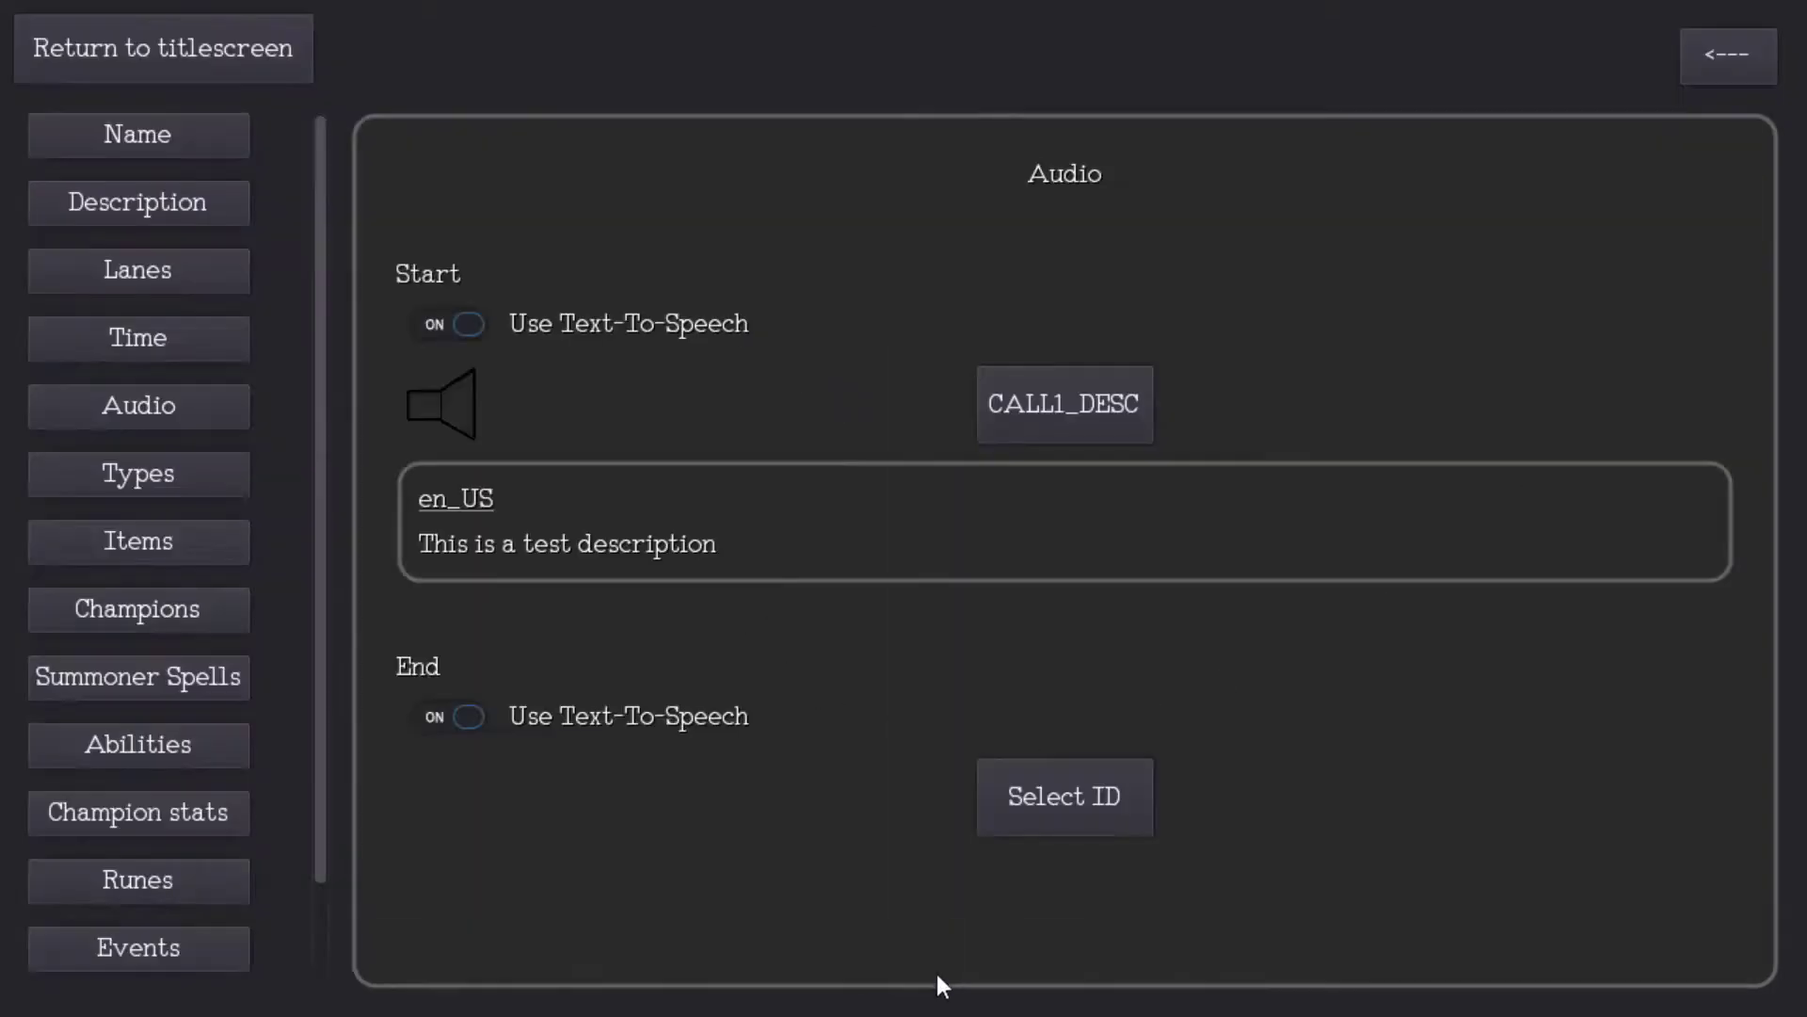
click(1129, 786)
click(538, 215)
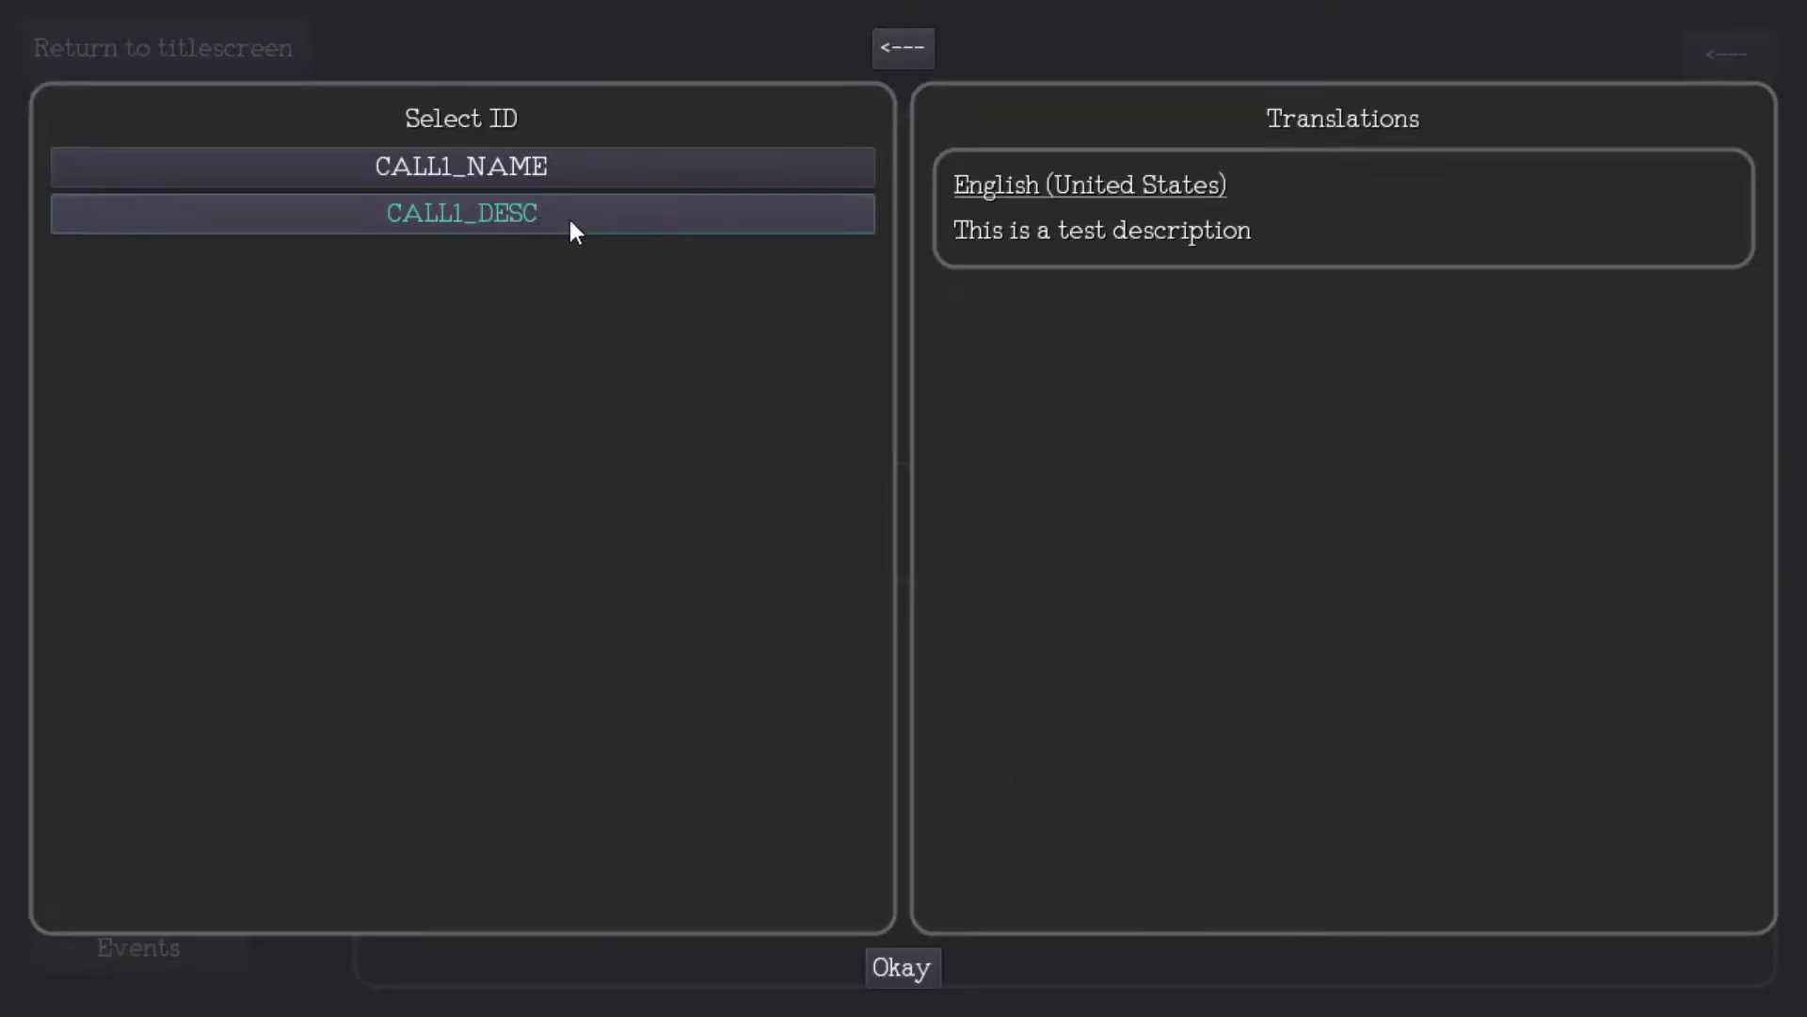
click(891, 954)
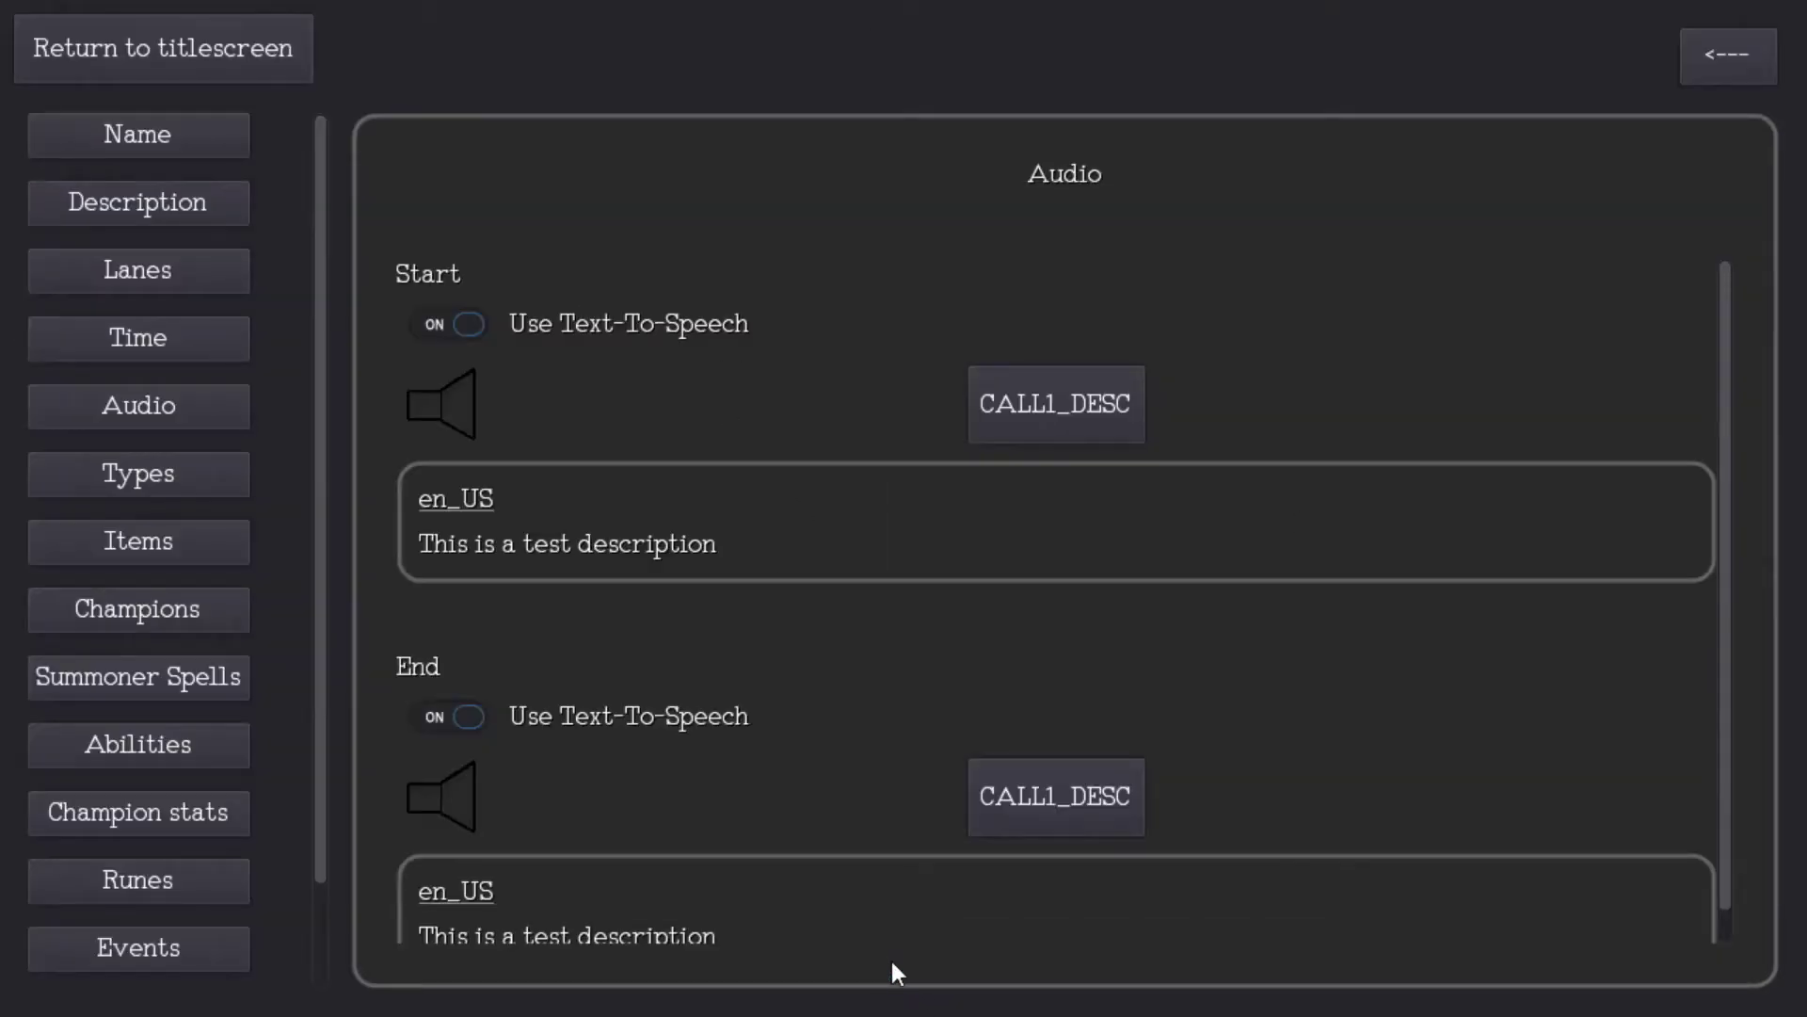
scroll(947, 743, down, 1)
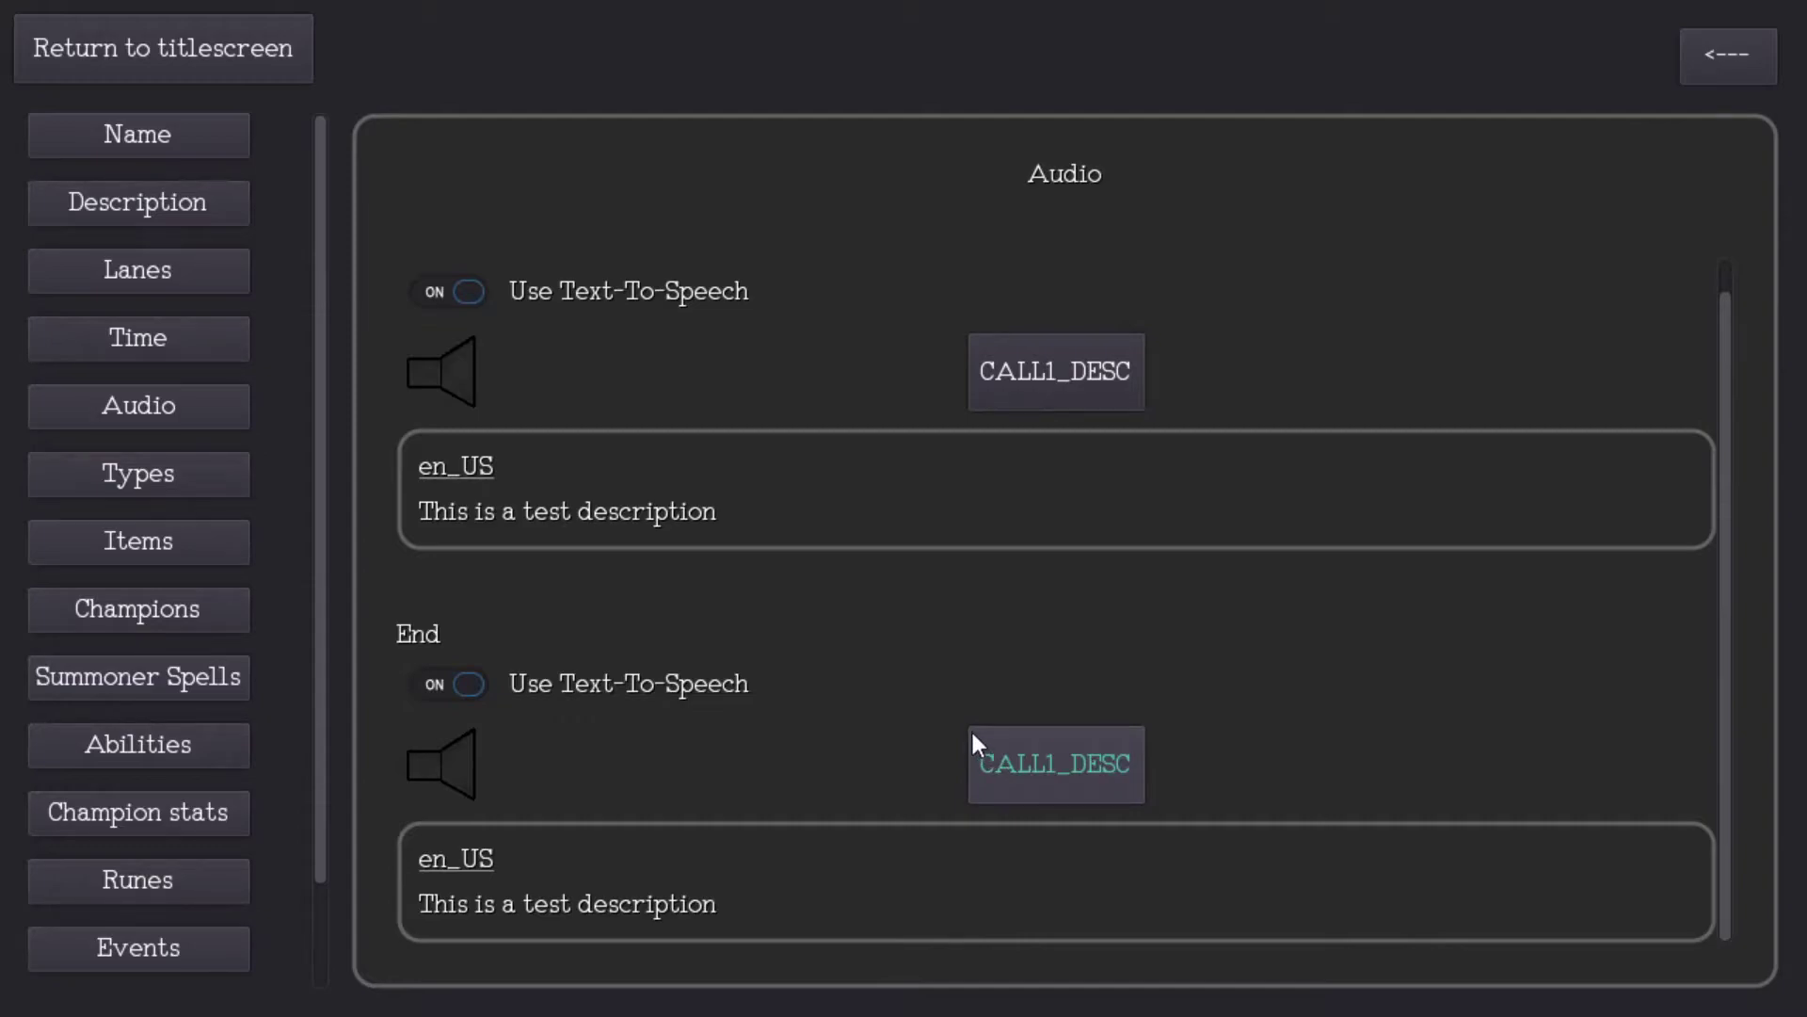
scroll(967, 727, up, 1)
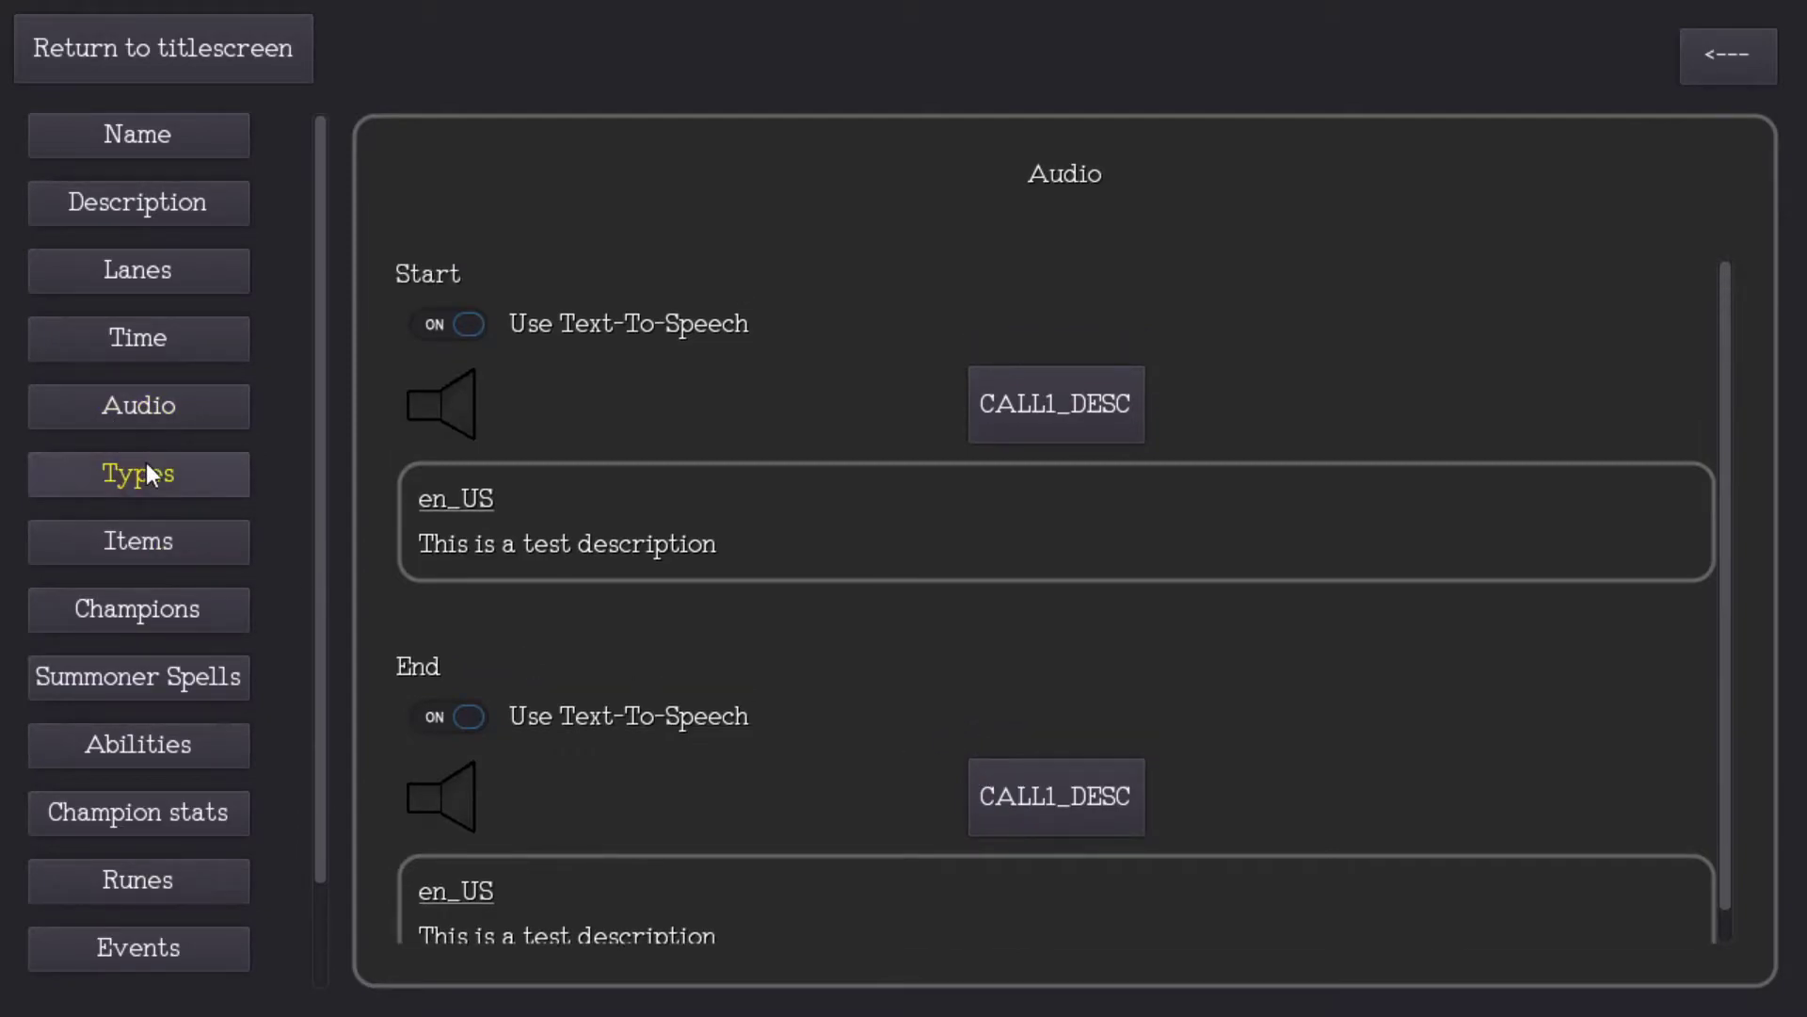
Step: Enable the Speech type for the call
click(145, 462)
click(456, 286)
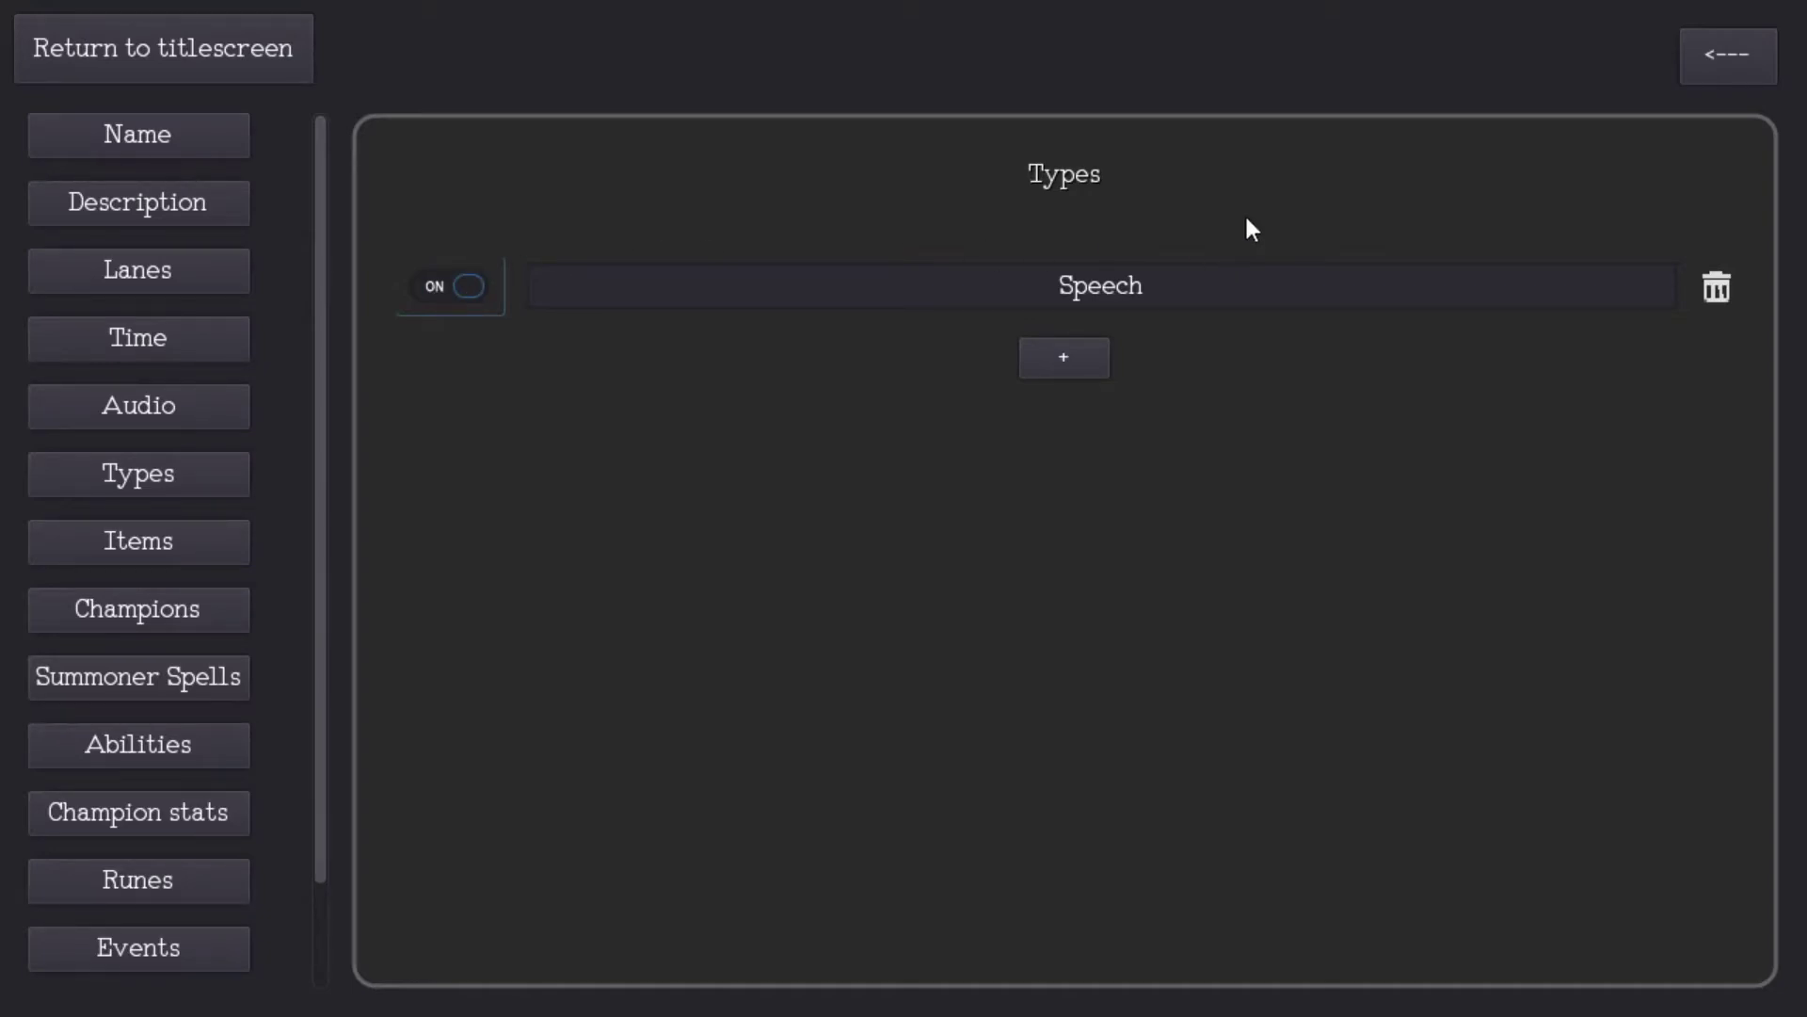
Step: Turn on required/forbidden items for the call and expand the own team's item requirements to review its lane slots
click(157, 544)
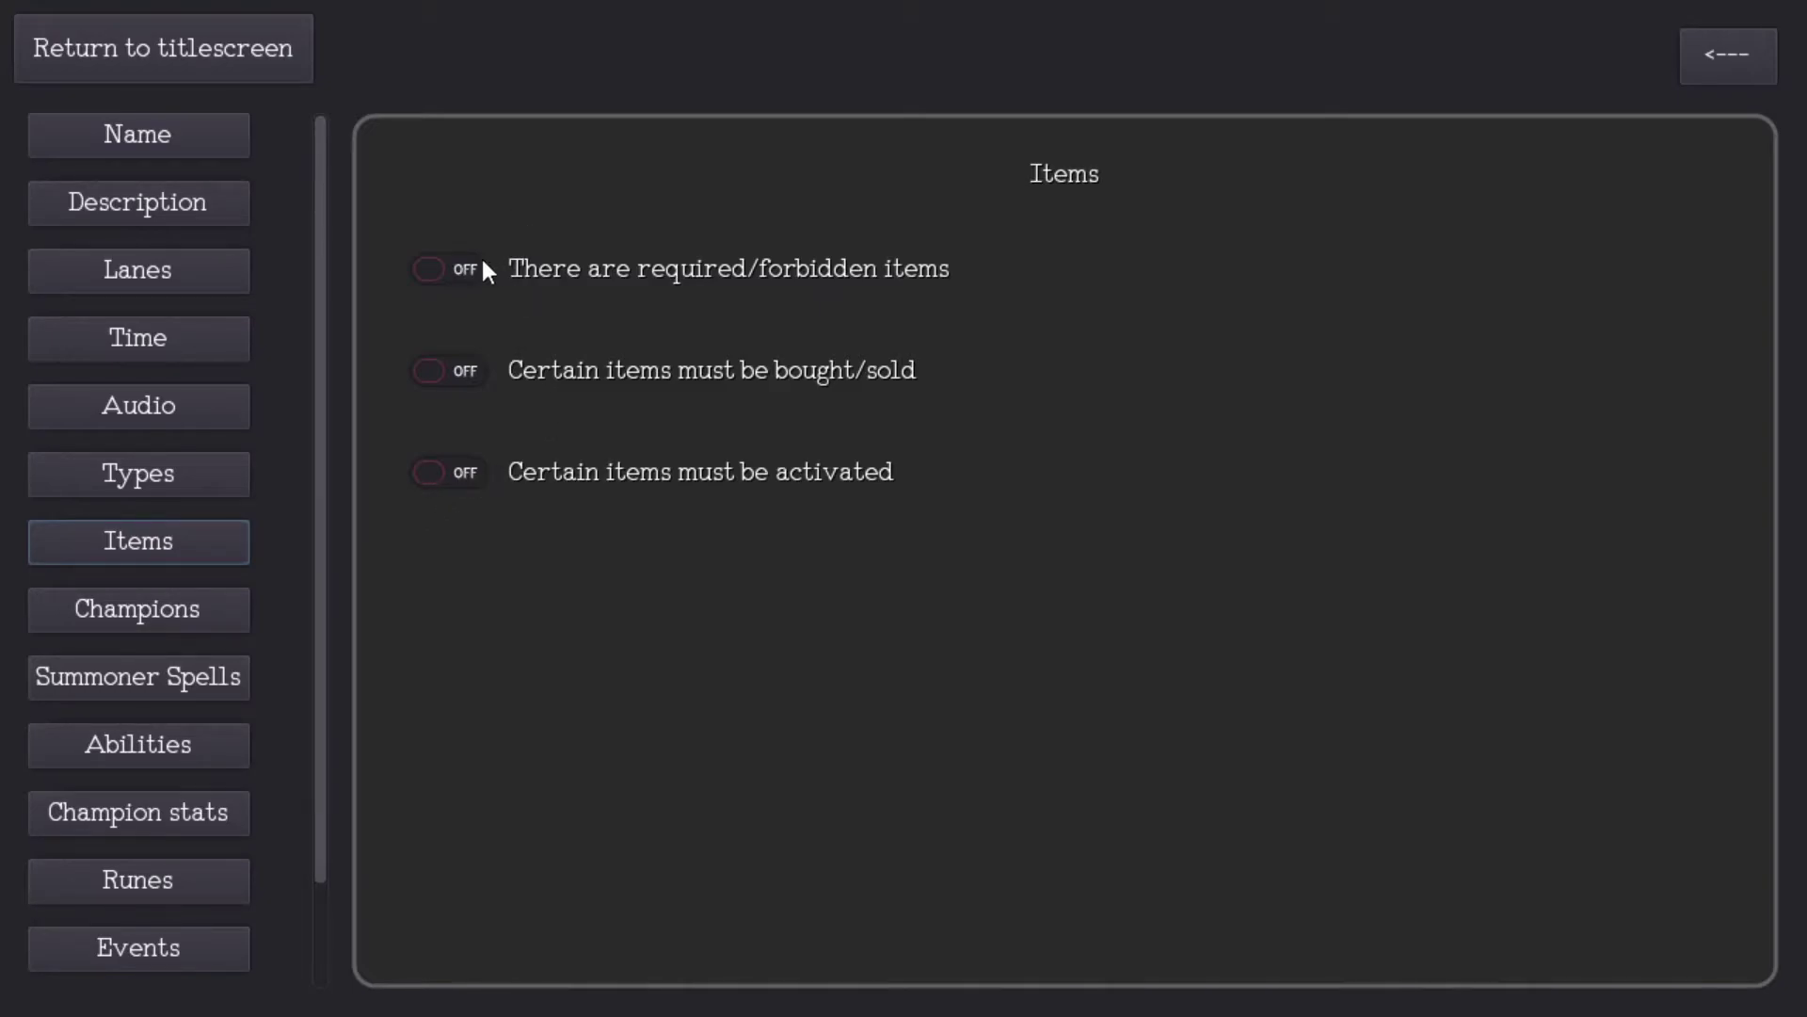
click(457, 276)
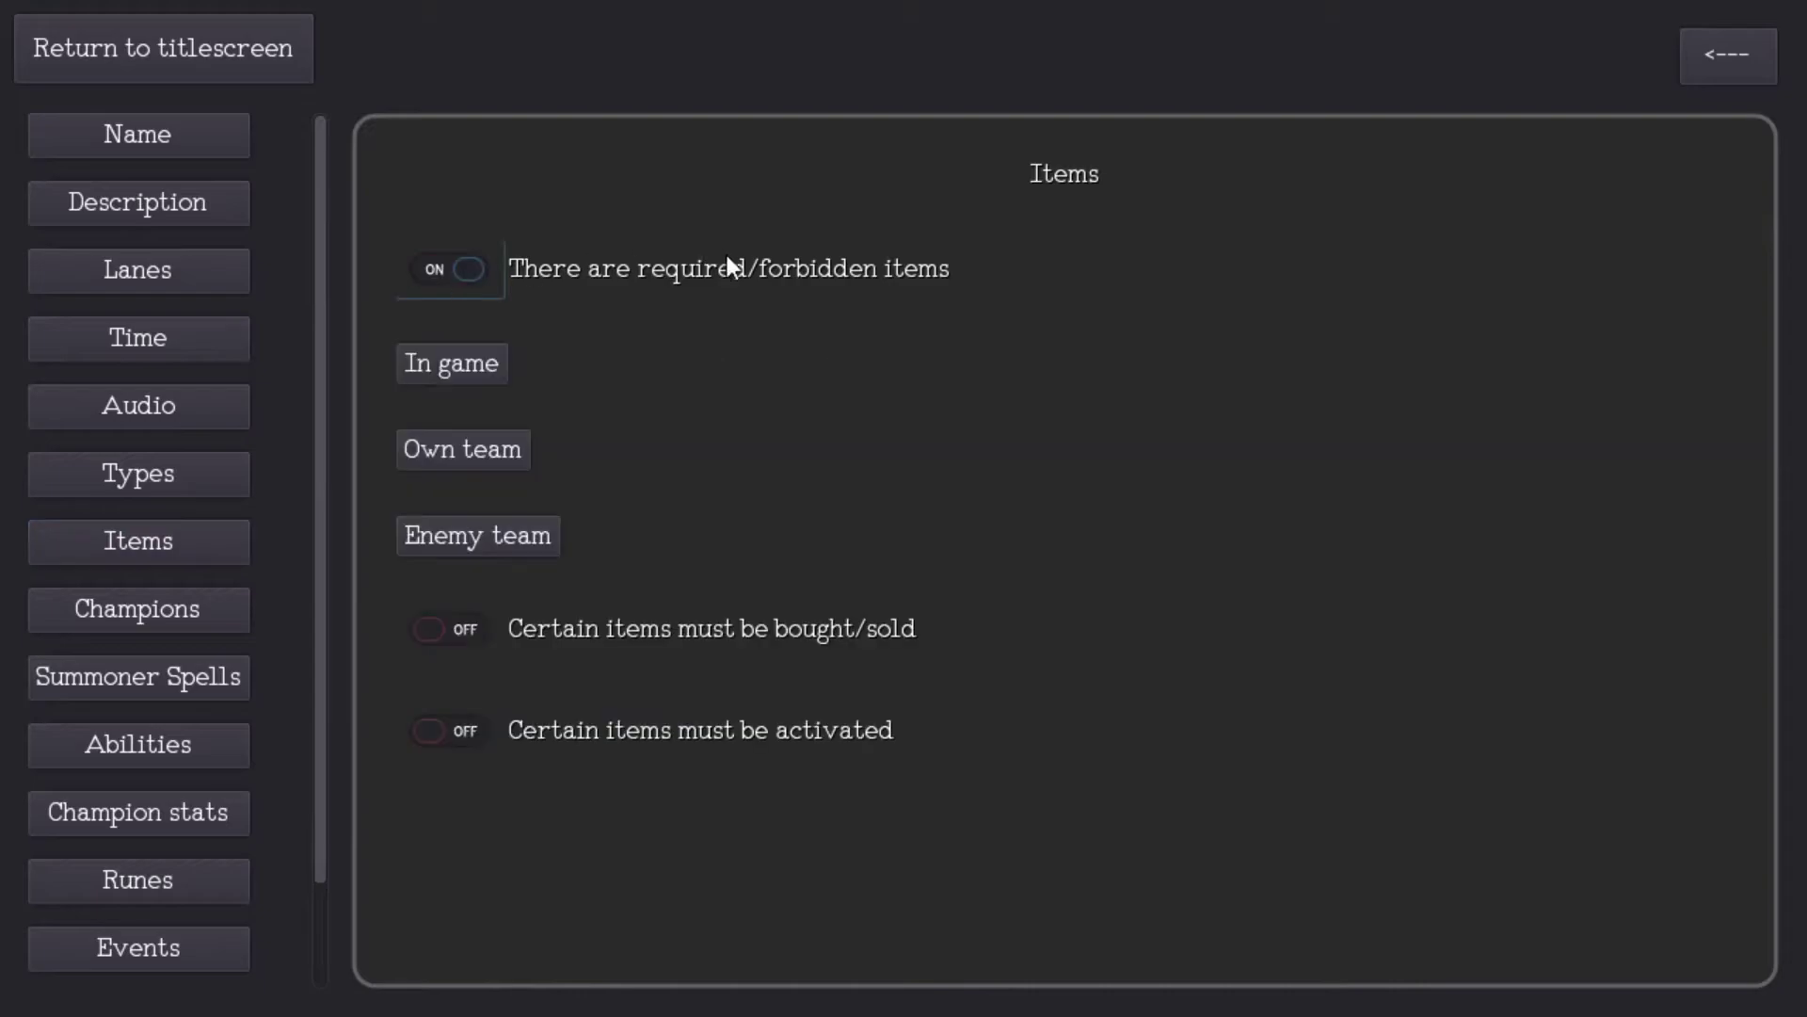
click(437, 450)
click(546, 538)
click(476, 452)
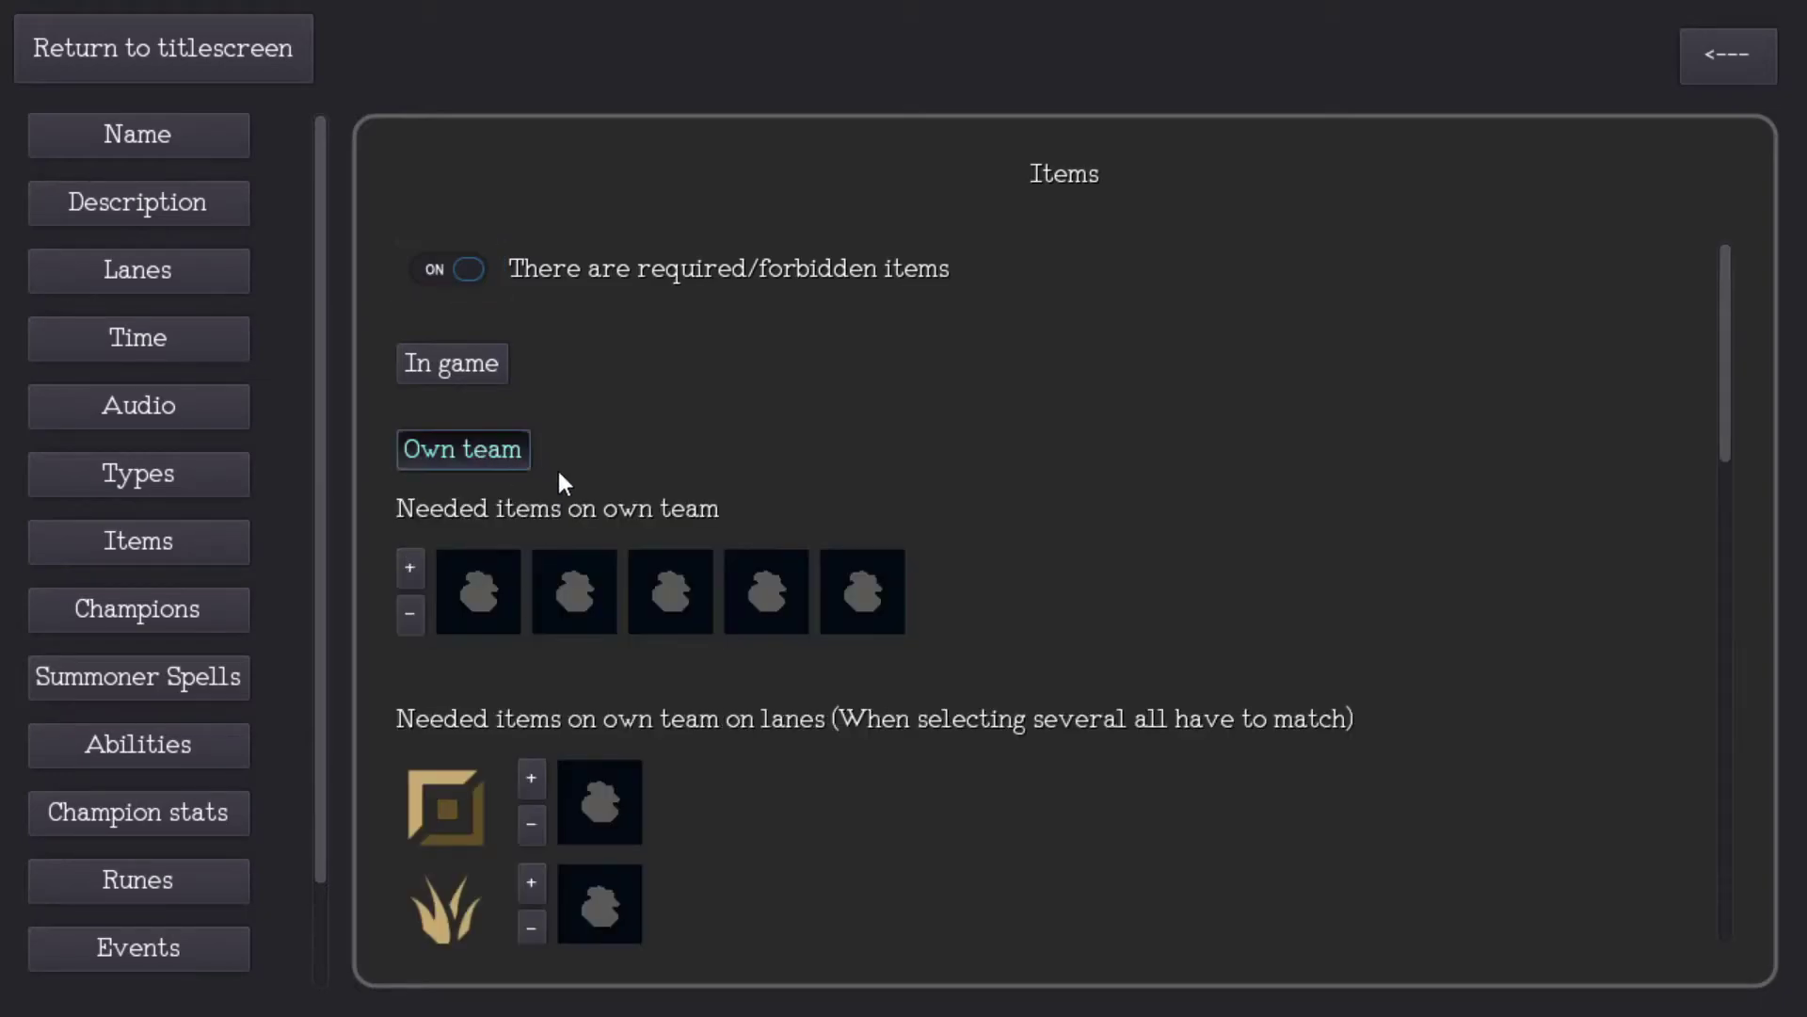
scroll(561, 480, down, 2)
scroll(583, 476, down, 4)
scroll(612, 466, up, 3)
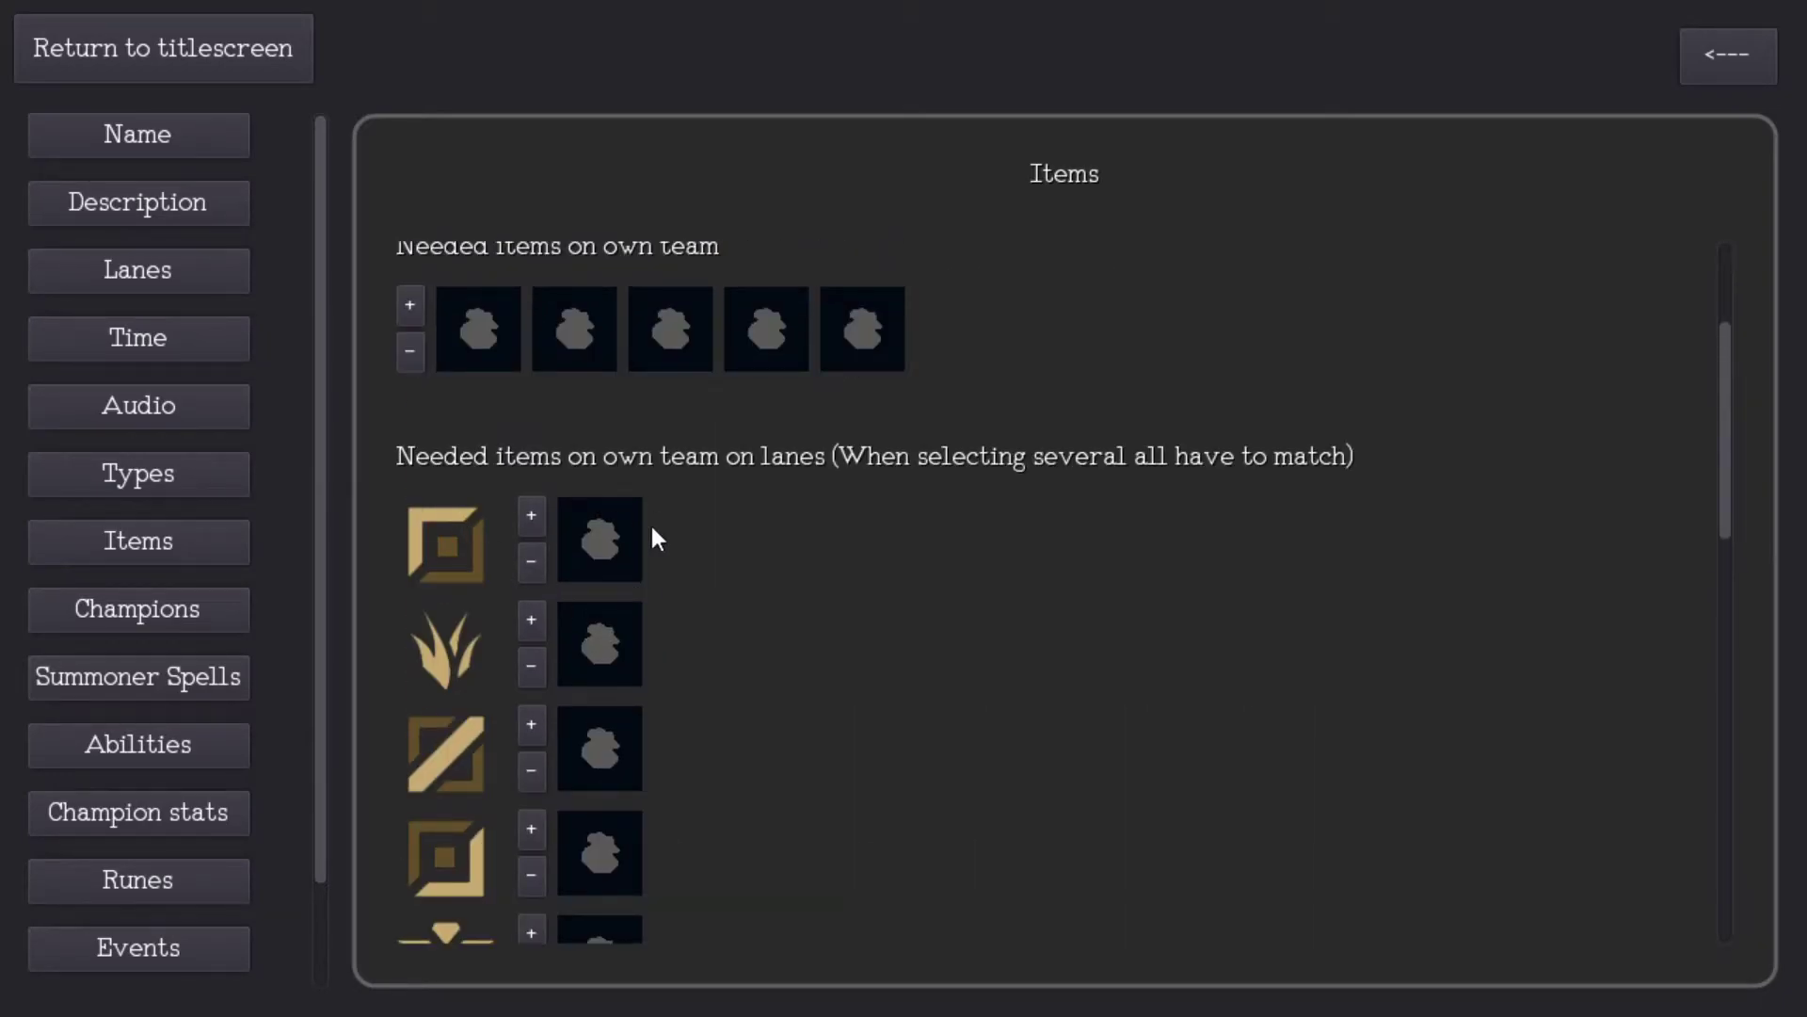
Step: Set Boots as the needed item for all five lanes of the own team and apply the condition only for affected lanes
click(617, 549)
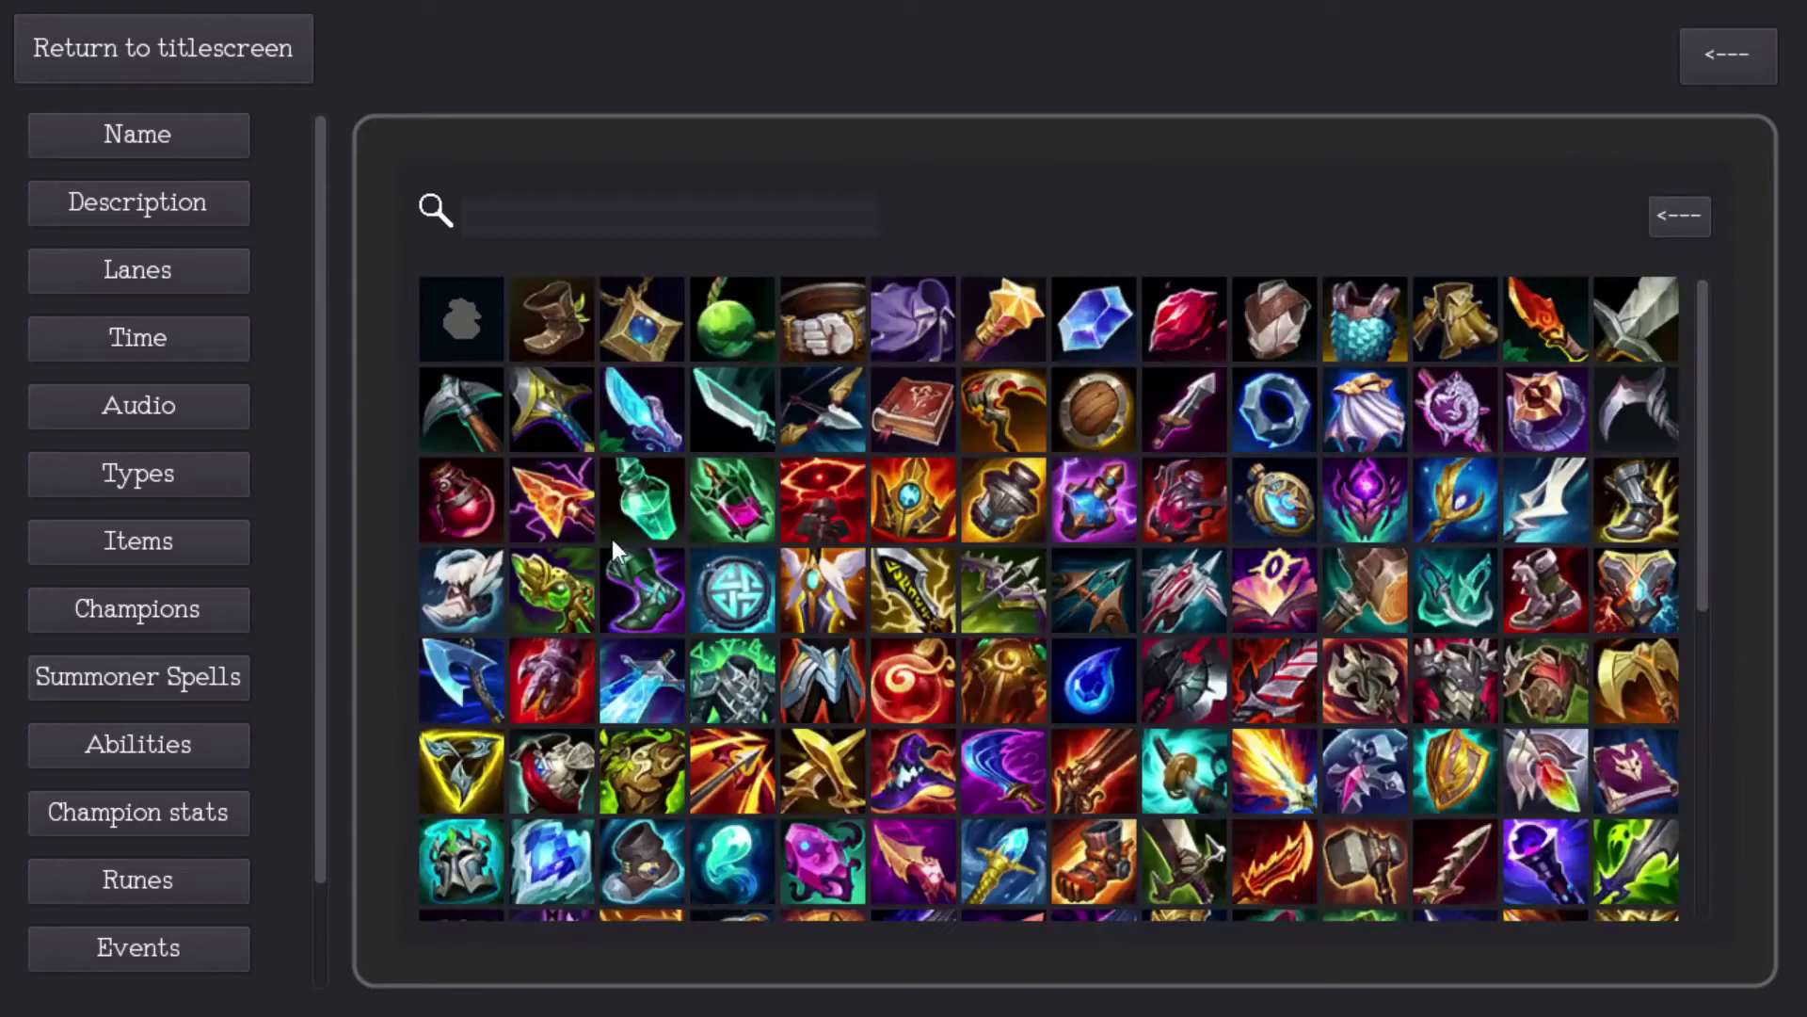
click(561, 310)
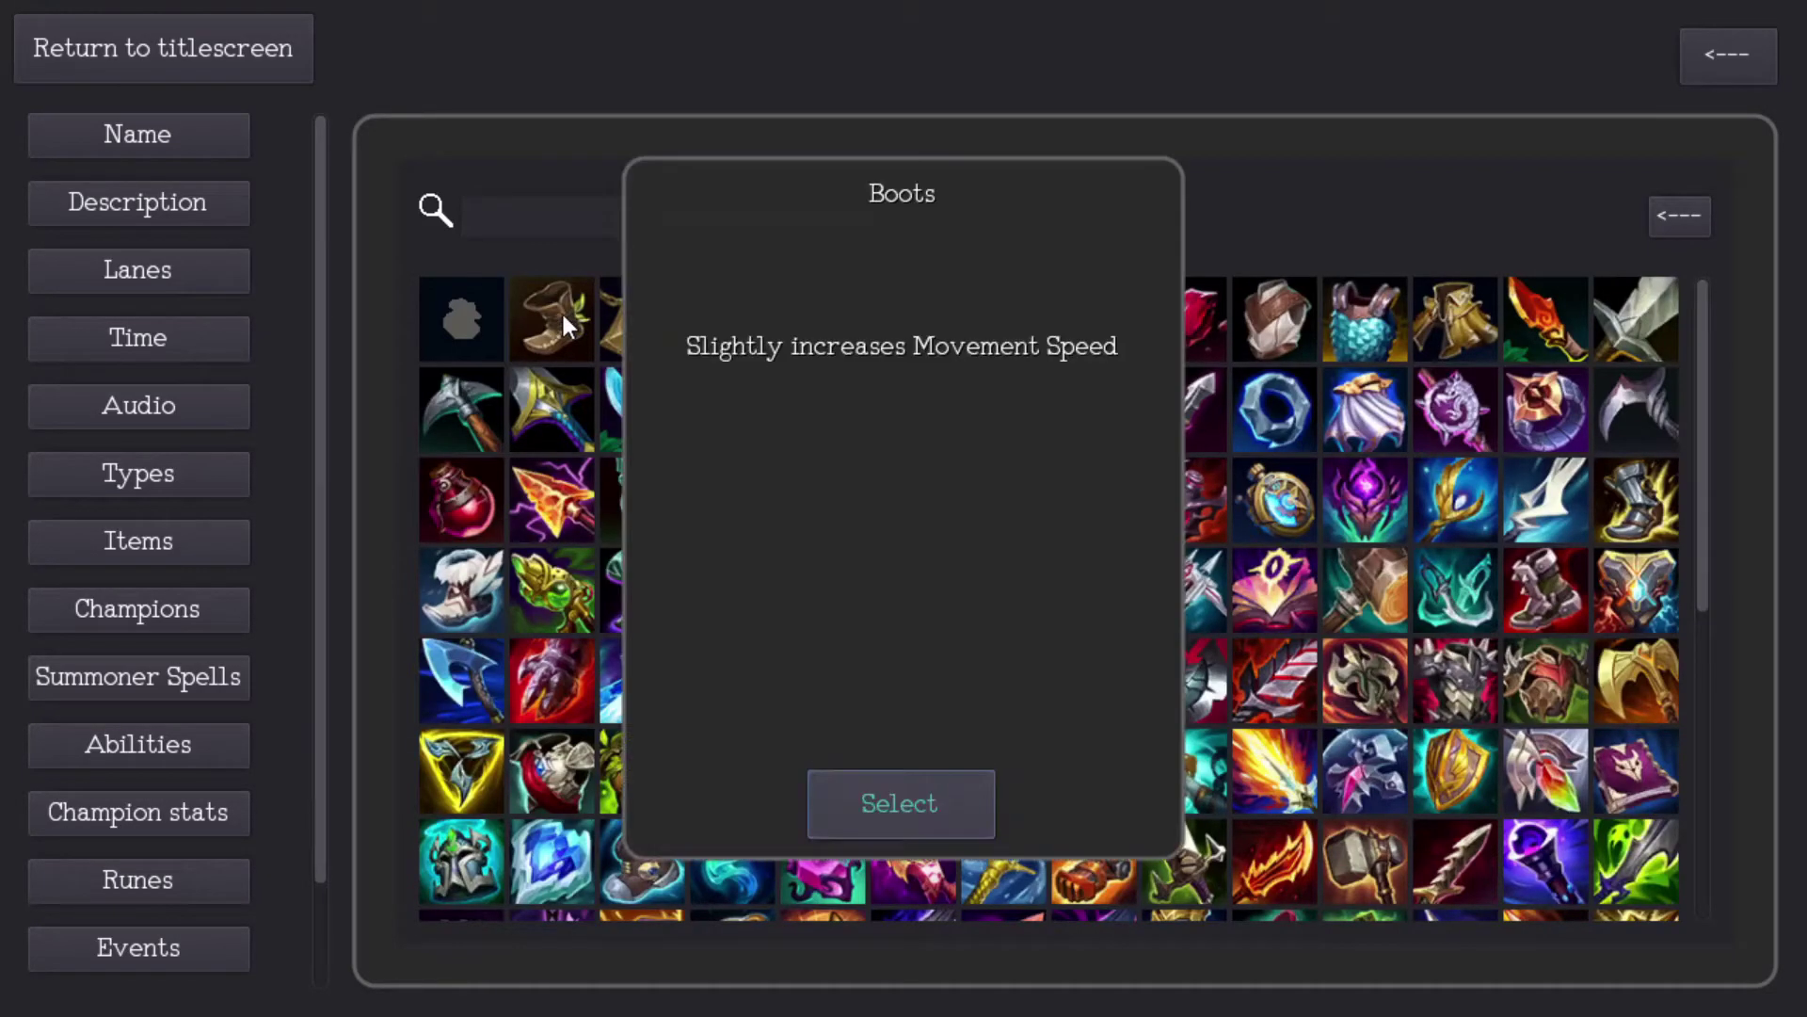
click(962, 799)
scroll(563, 432, down, 2)
click(584, 445)
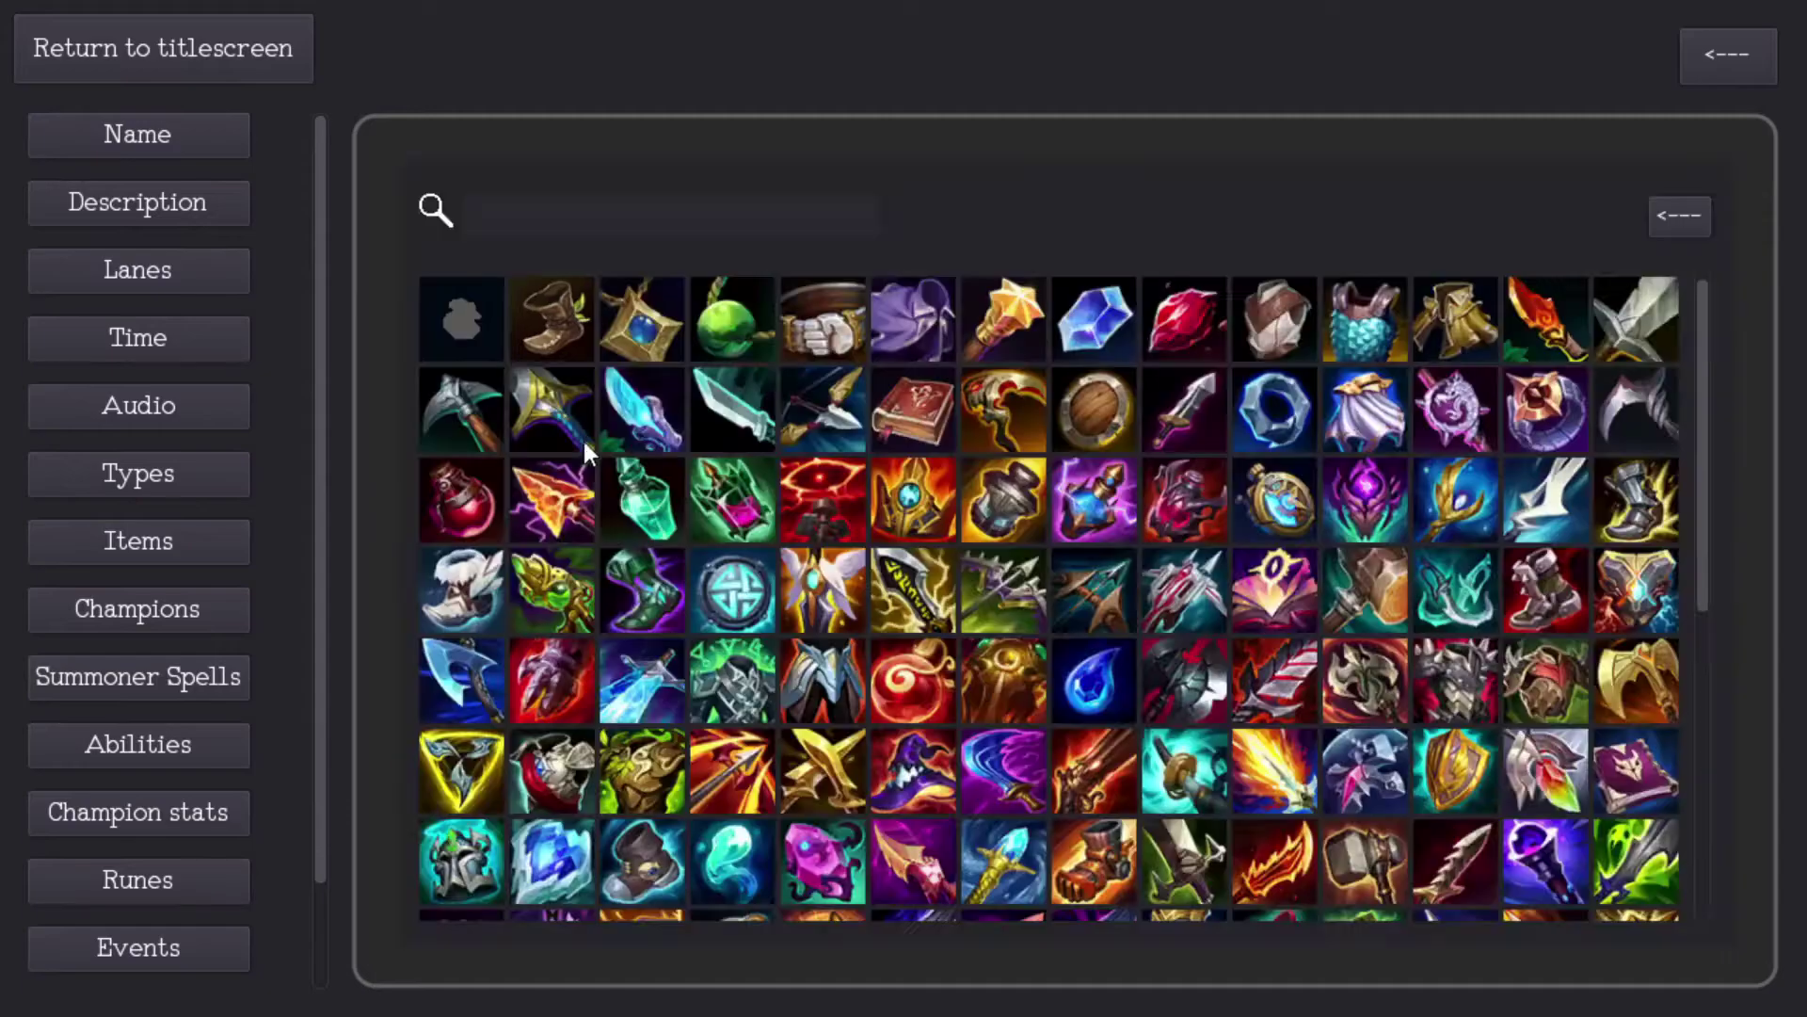
click(552, 324)
click(933, 815)
click(608, 573)
click(556, 311)
click(976, 817)
click(602, 673)
click(548, 347)
click(901, 803)
click(605, 775)
click(553, 325)
click(980, 803)
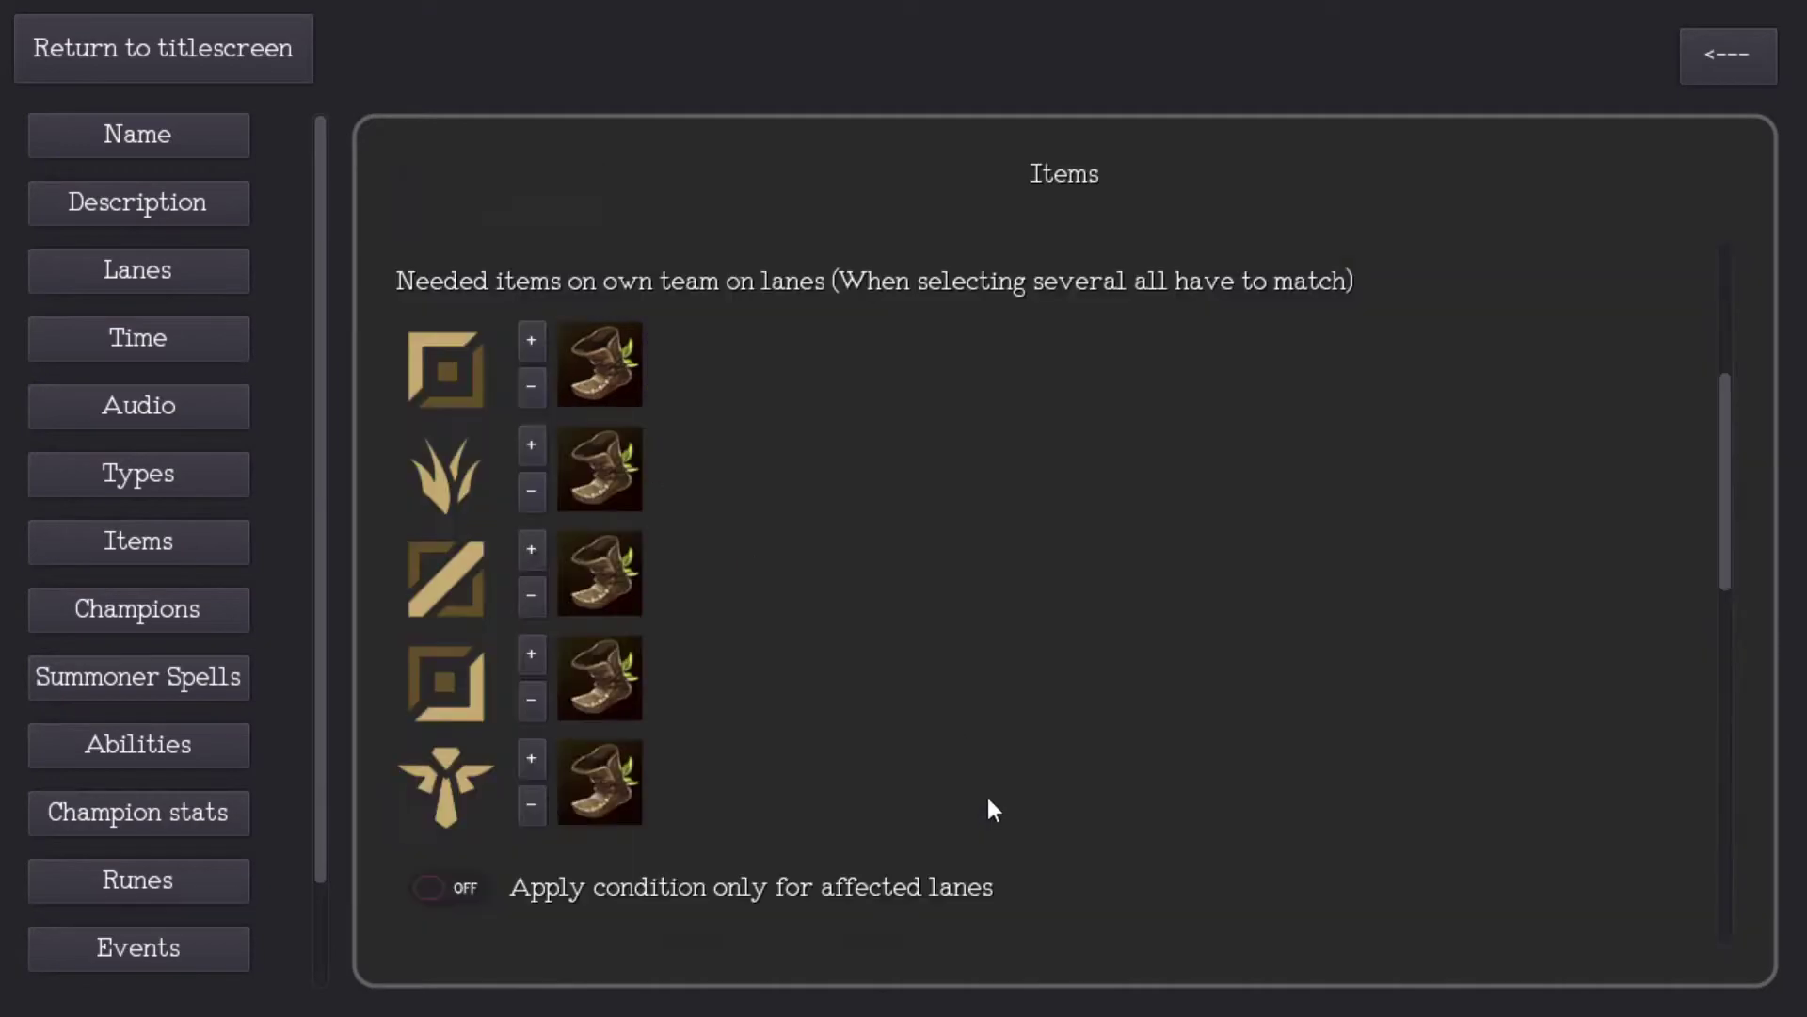
scroll(517, 646, down, 1)
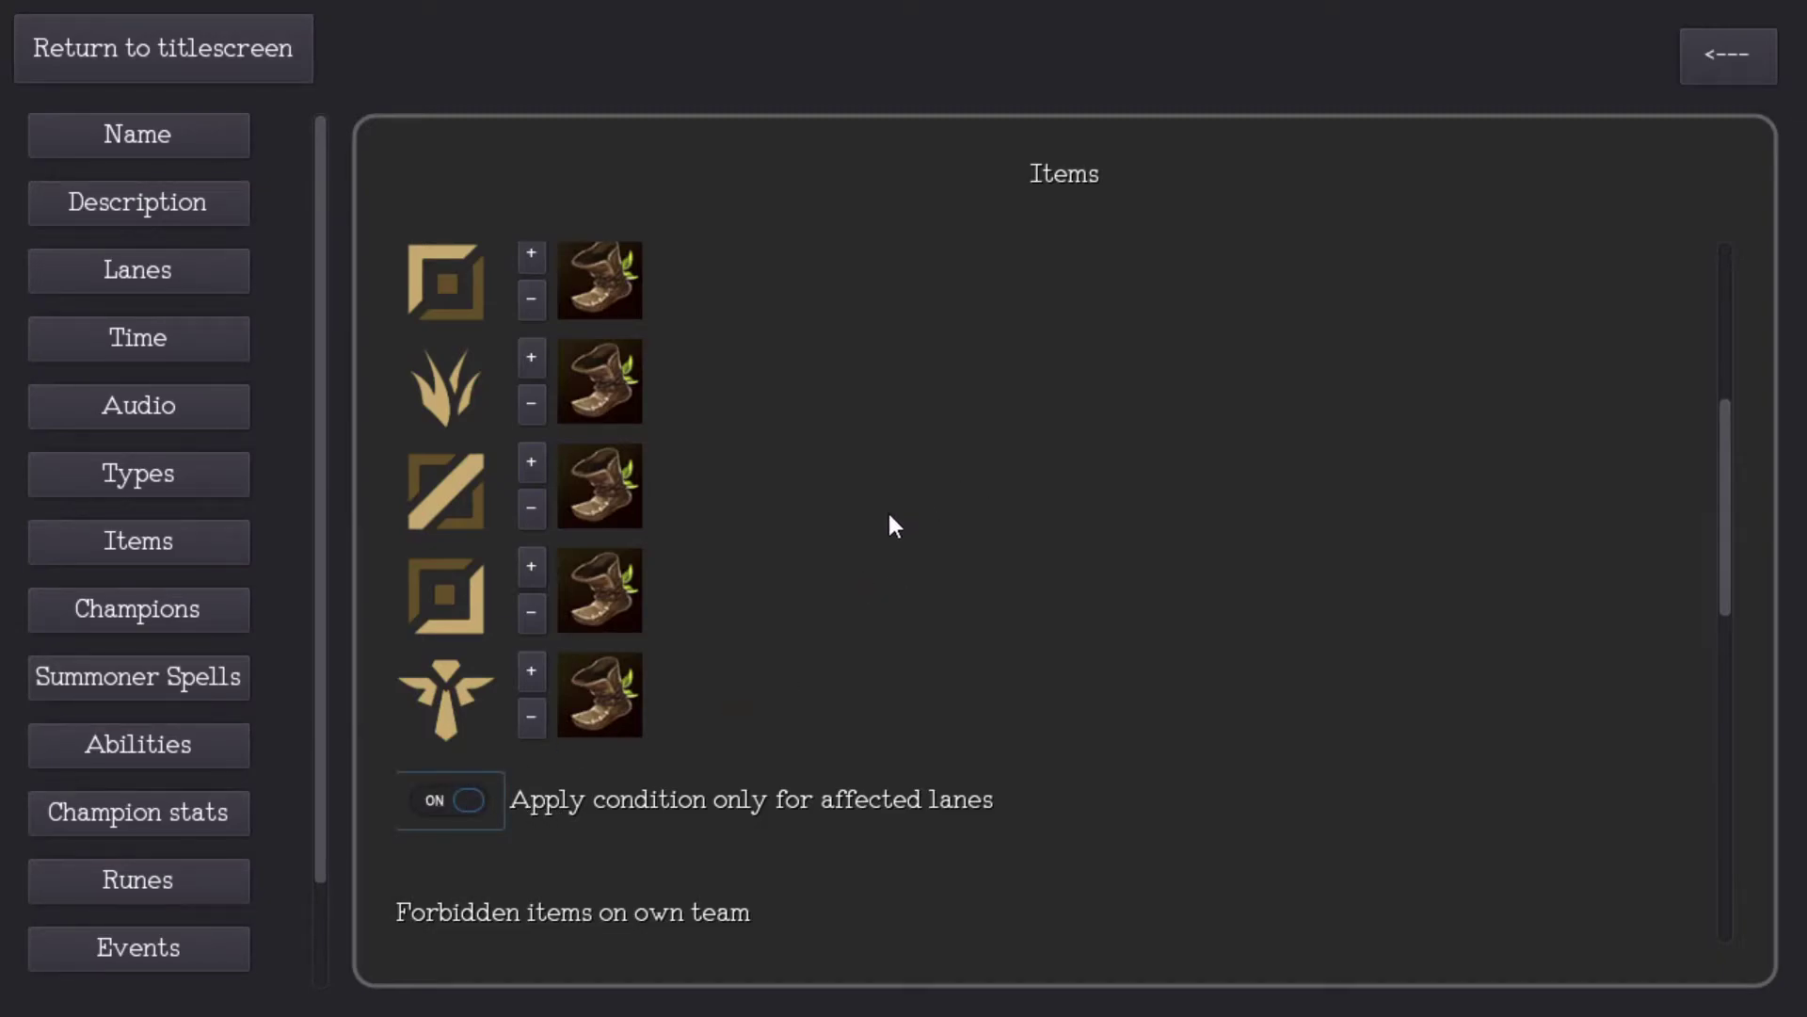
Step: Collapse the own team's item requirements and turn off required/forbidden items for the call
scroll(888, 520, up, 2)
scroll(603, 732, down, 2)
scroll(625, 733, up, 4)
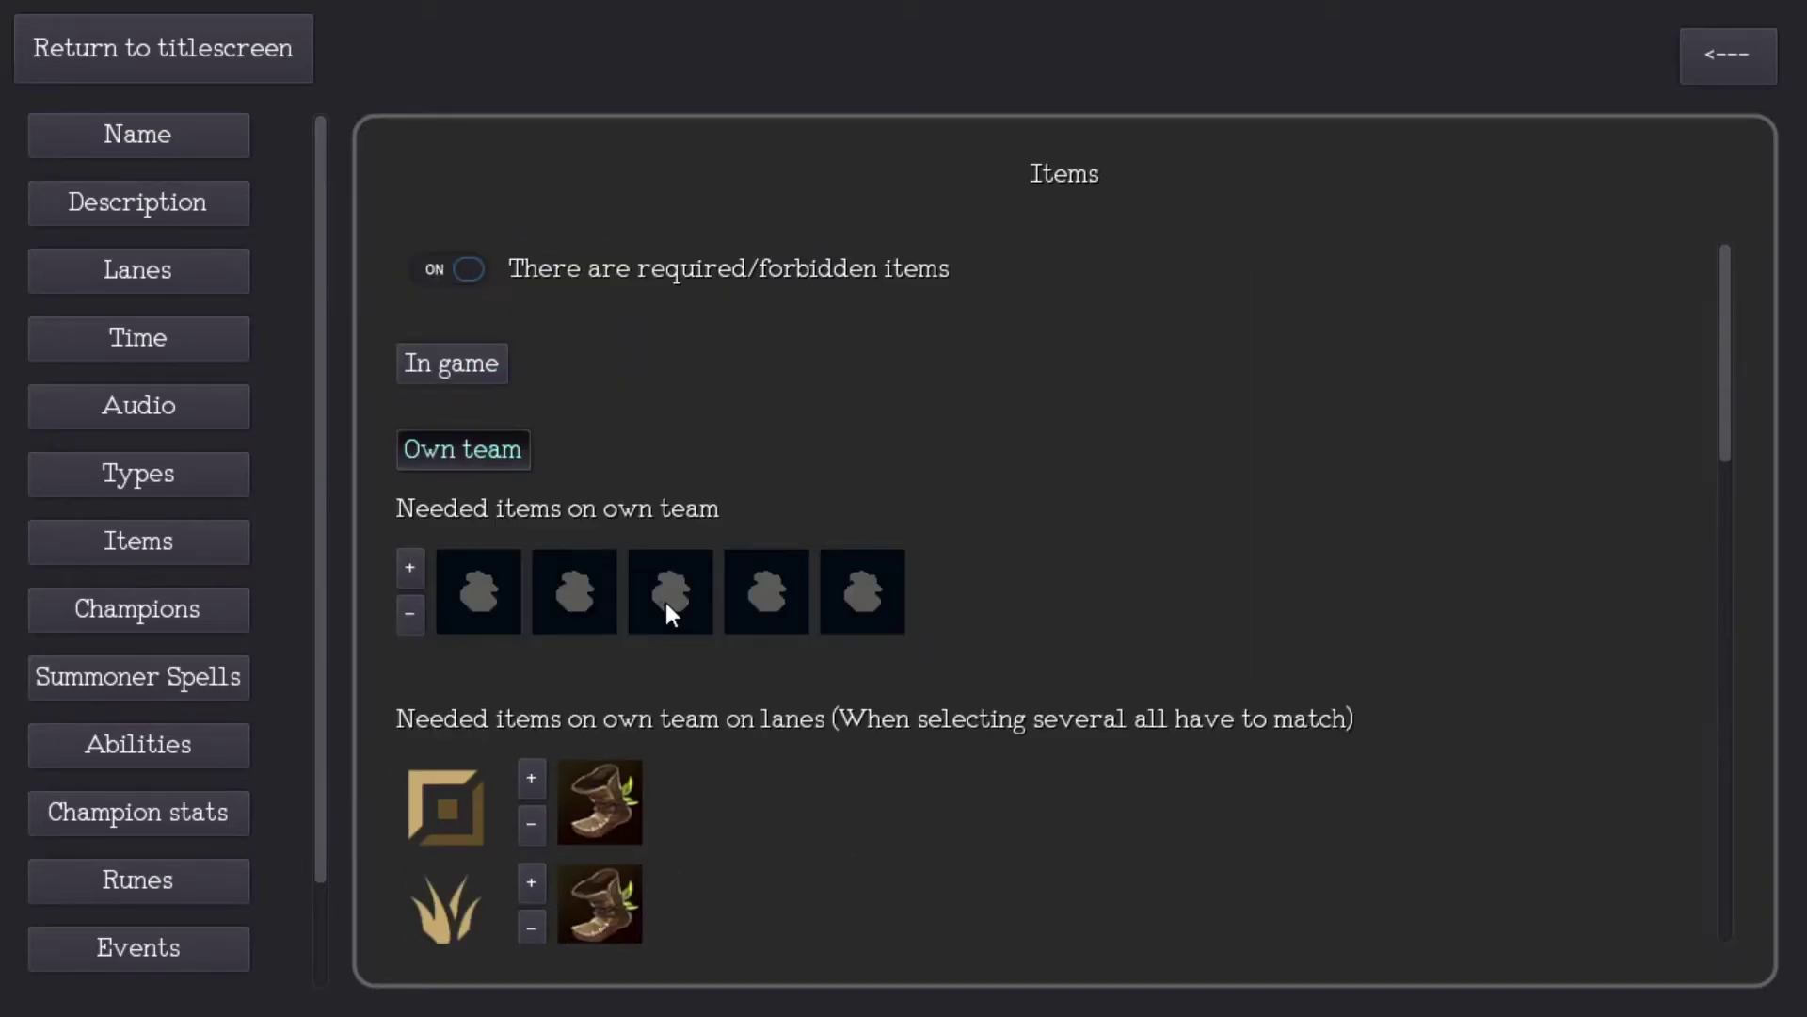
click(490, 461)
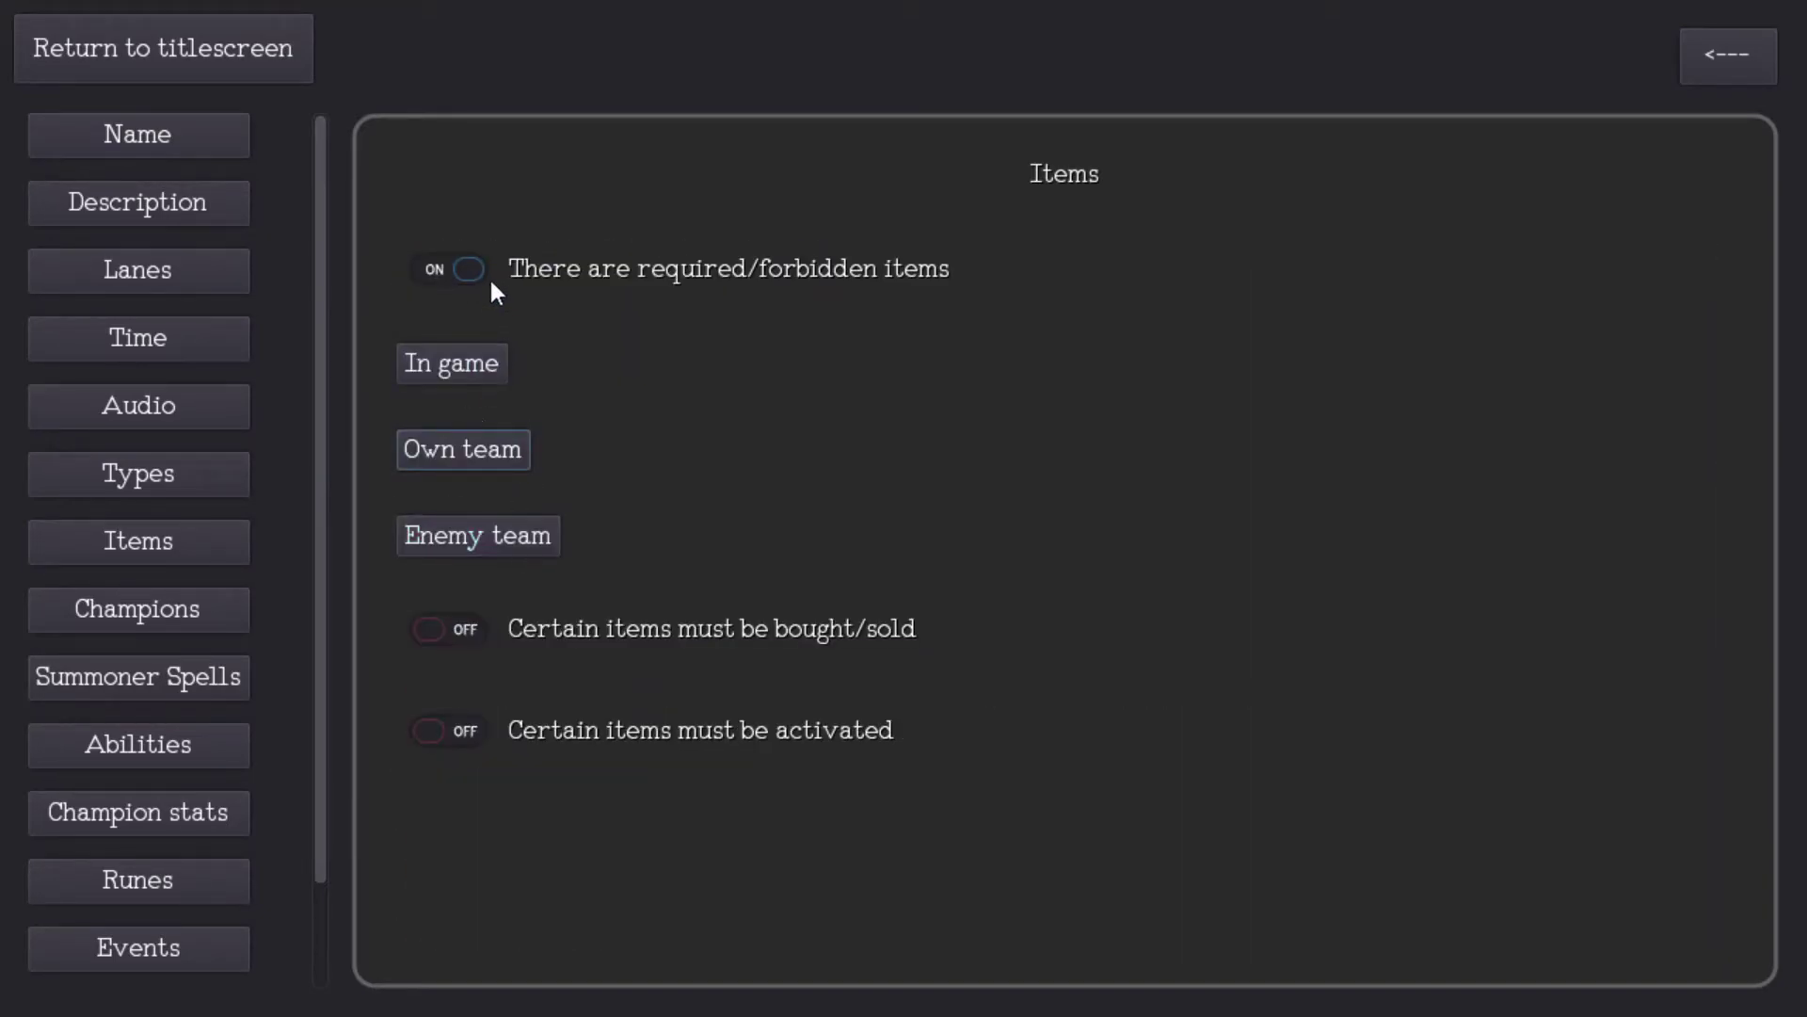
click(435, 273)
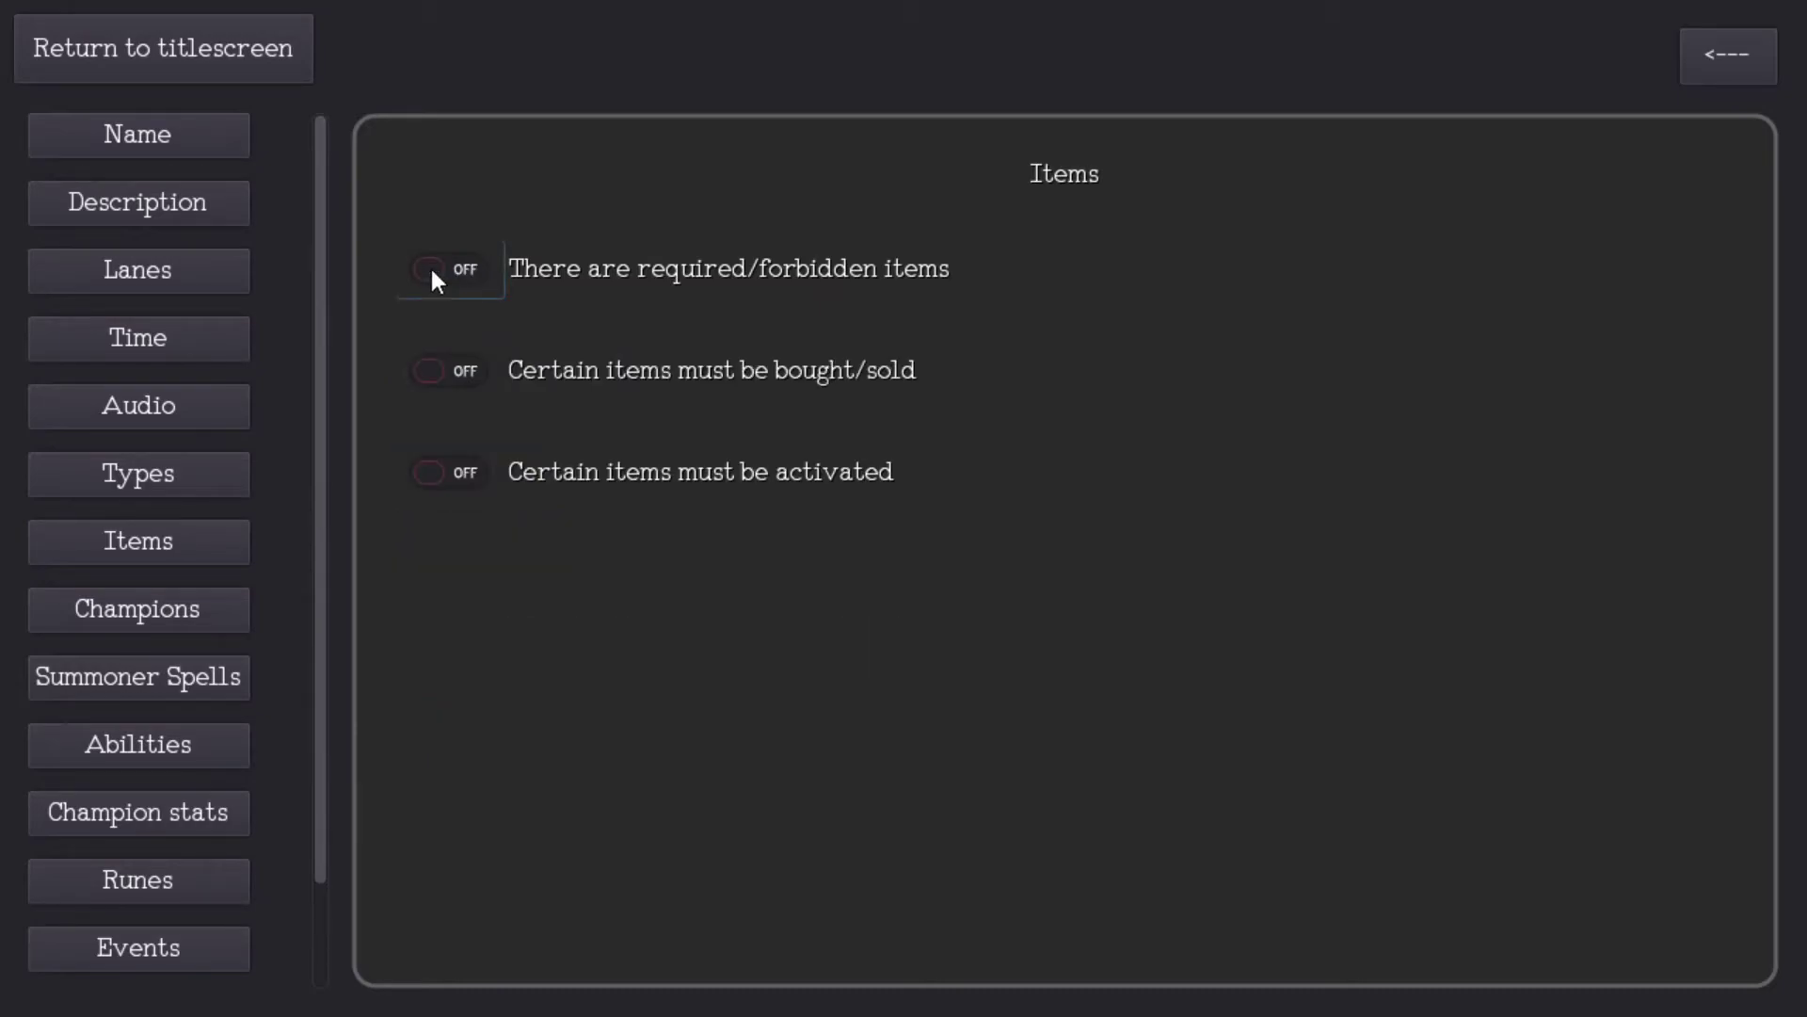
Step: Try out the bought/sold item condition with its item picker and the activated item condition, turning each off again
click(467, 377)
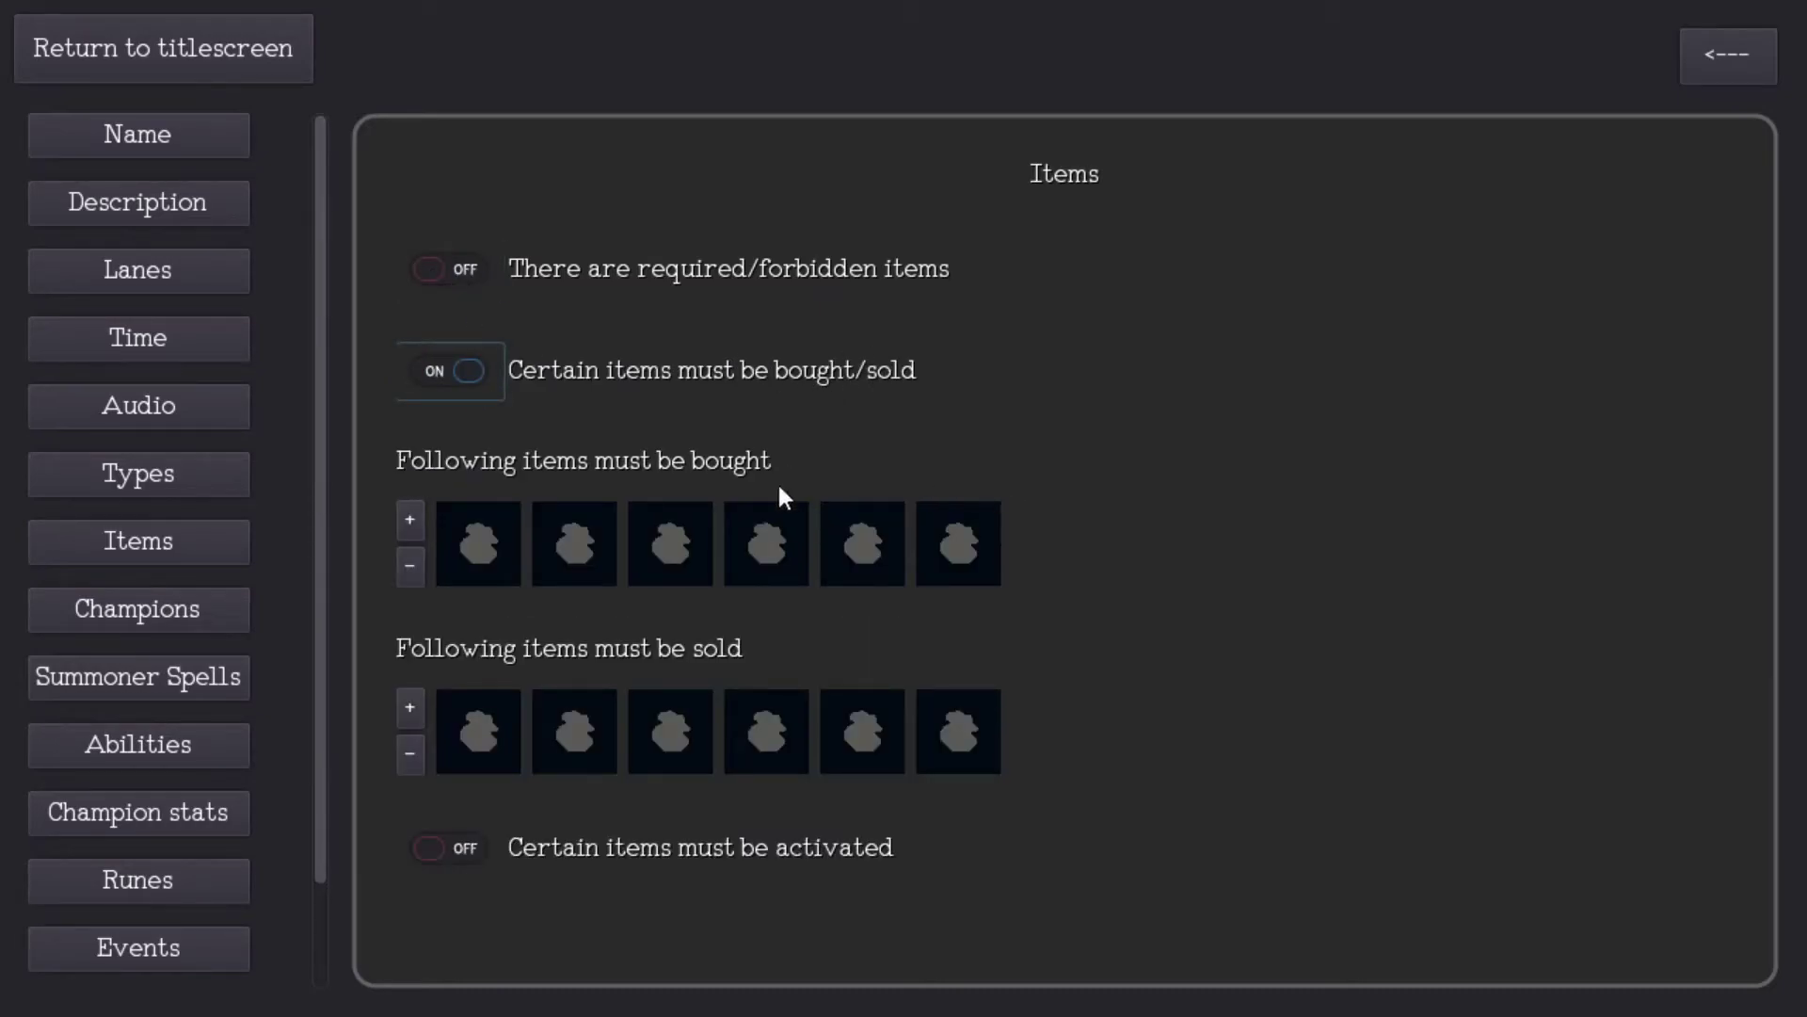
click(517, 556)
scroll(1130, 505, down, 5)
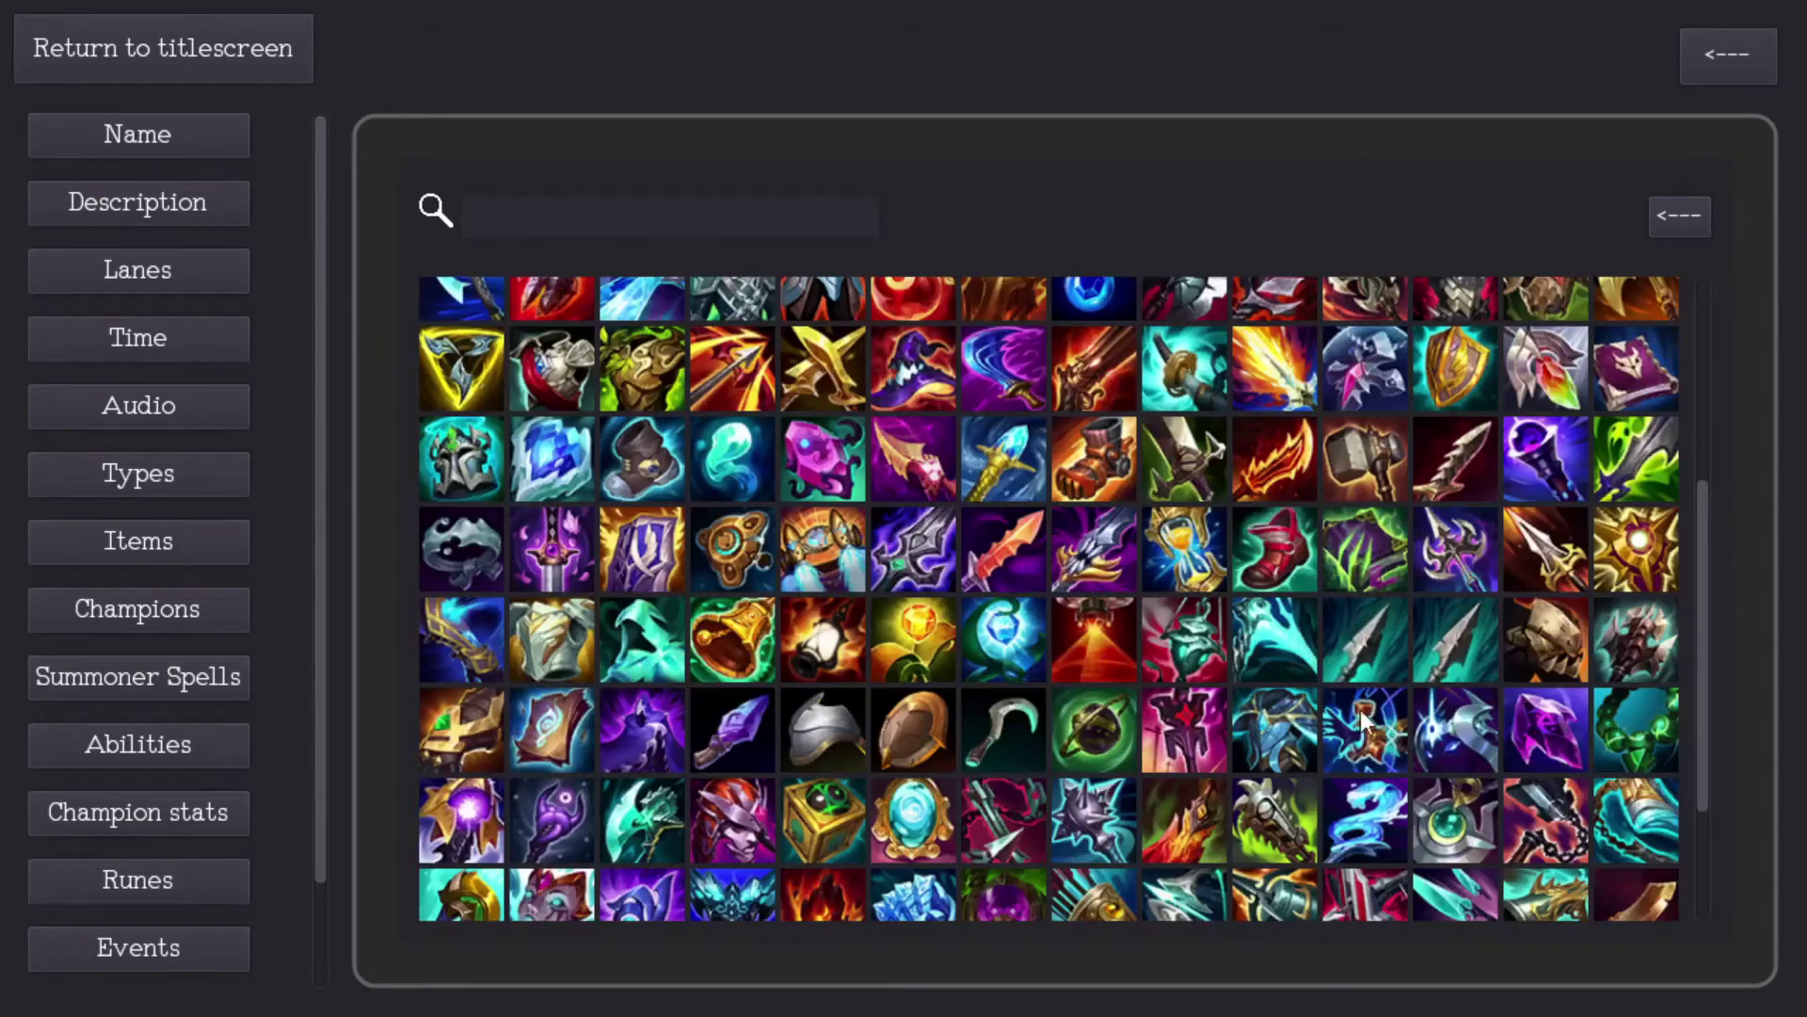
click(1673, 232)
click(426, 372)
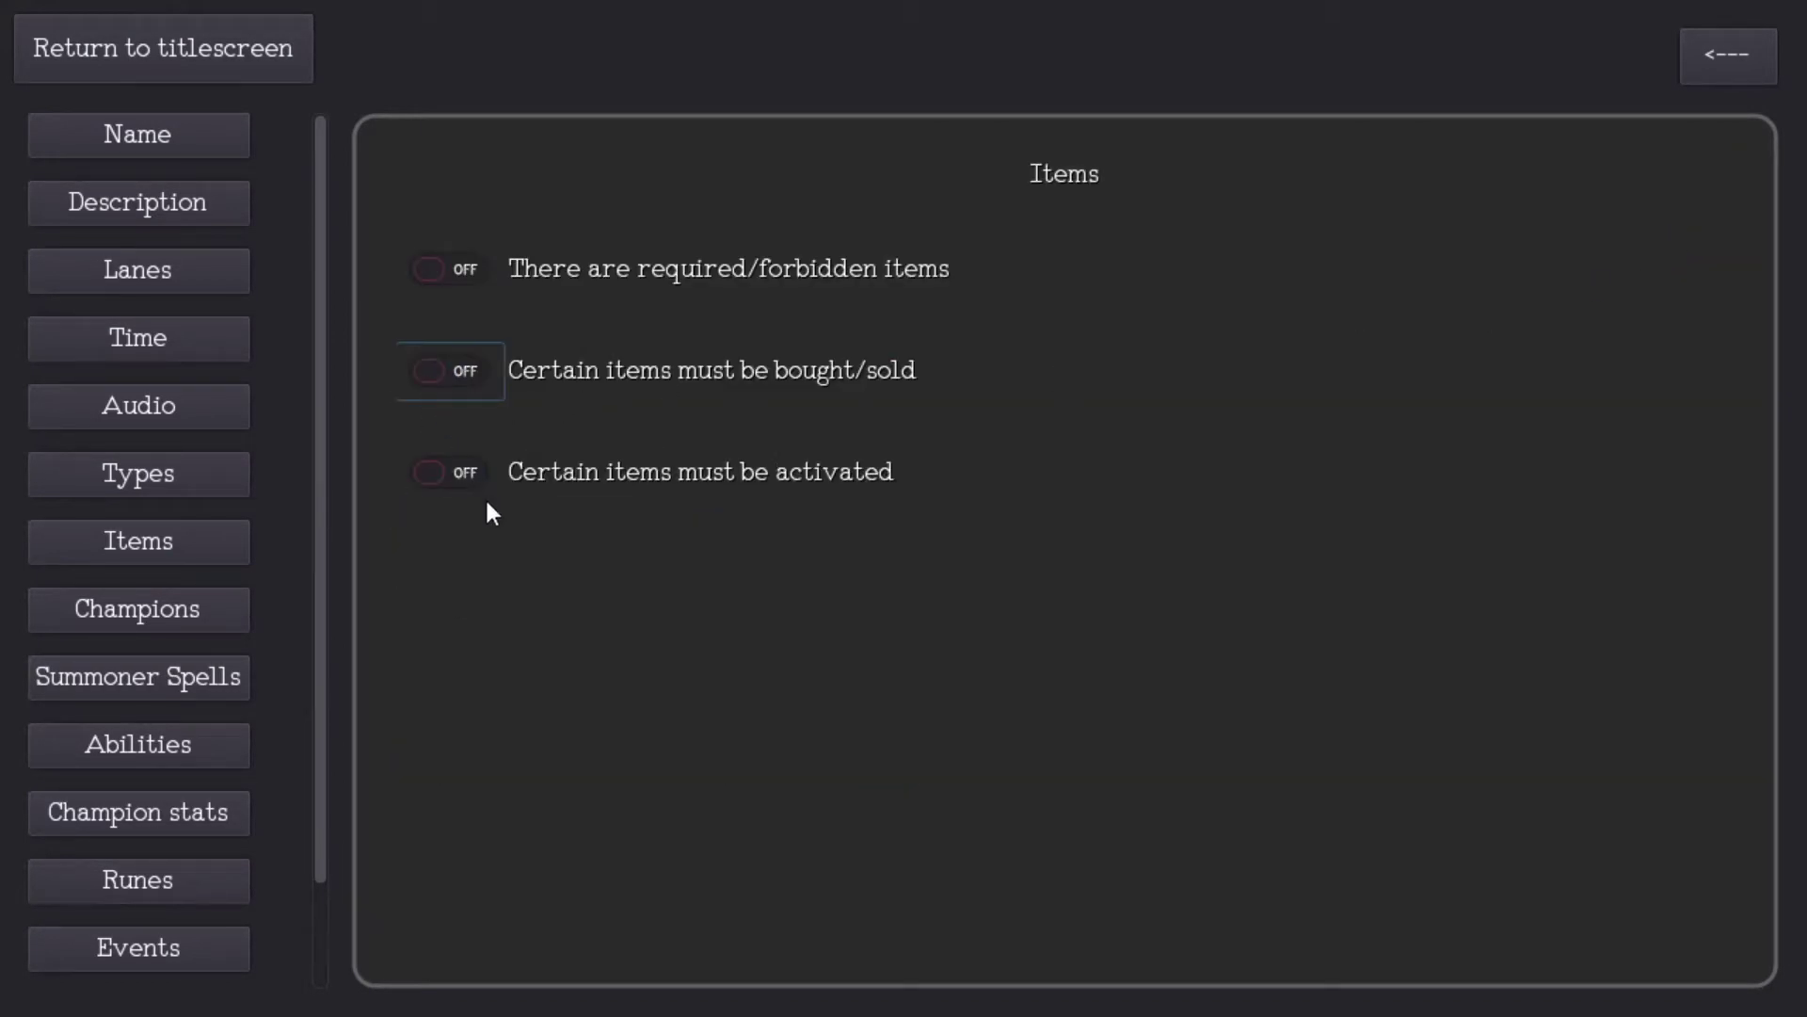
click(459, 471)
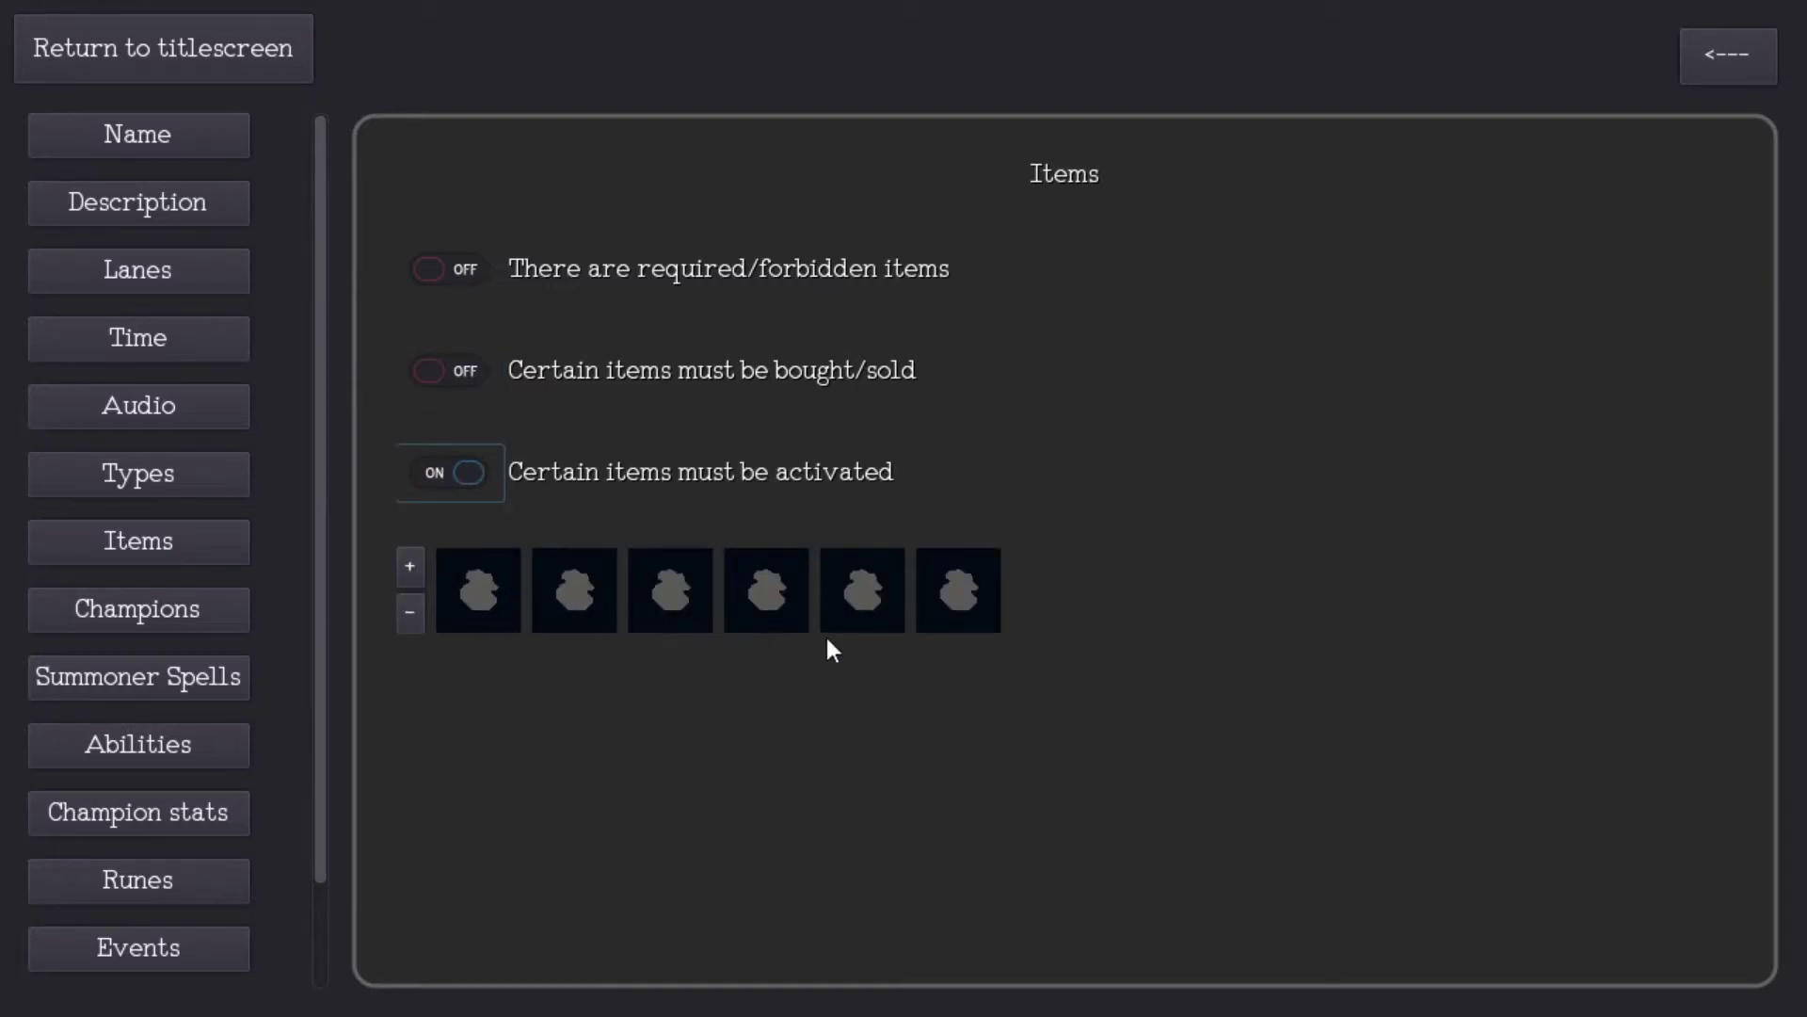
click(431, 475)
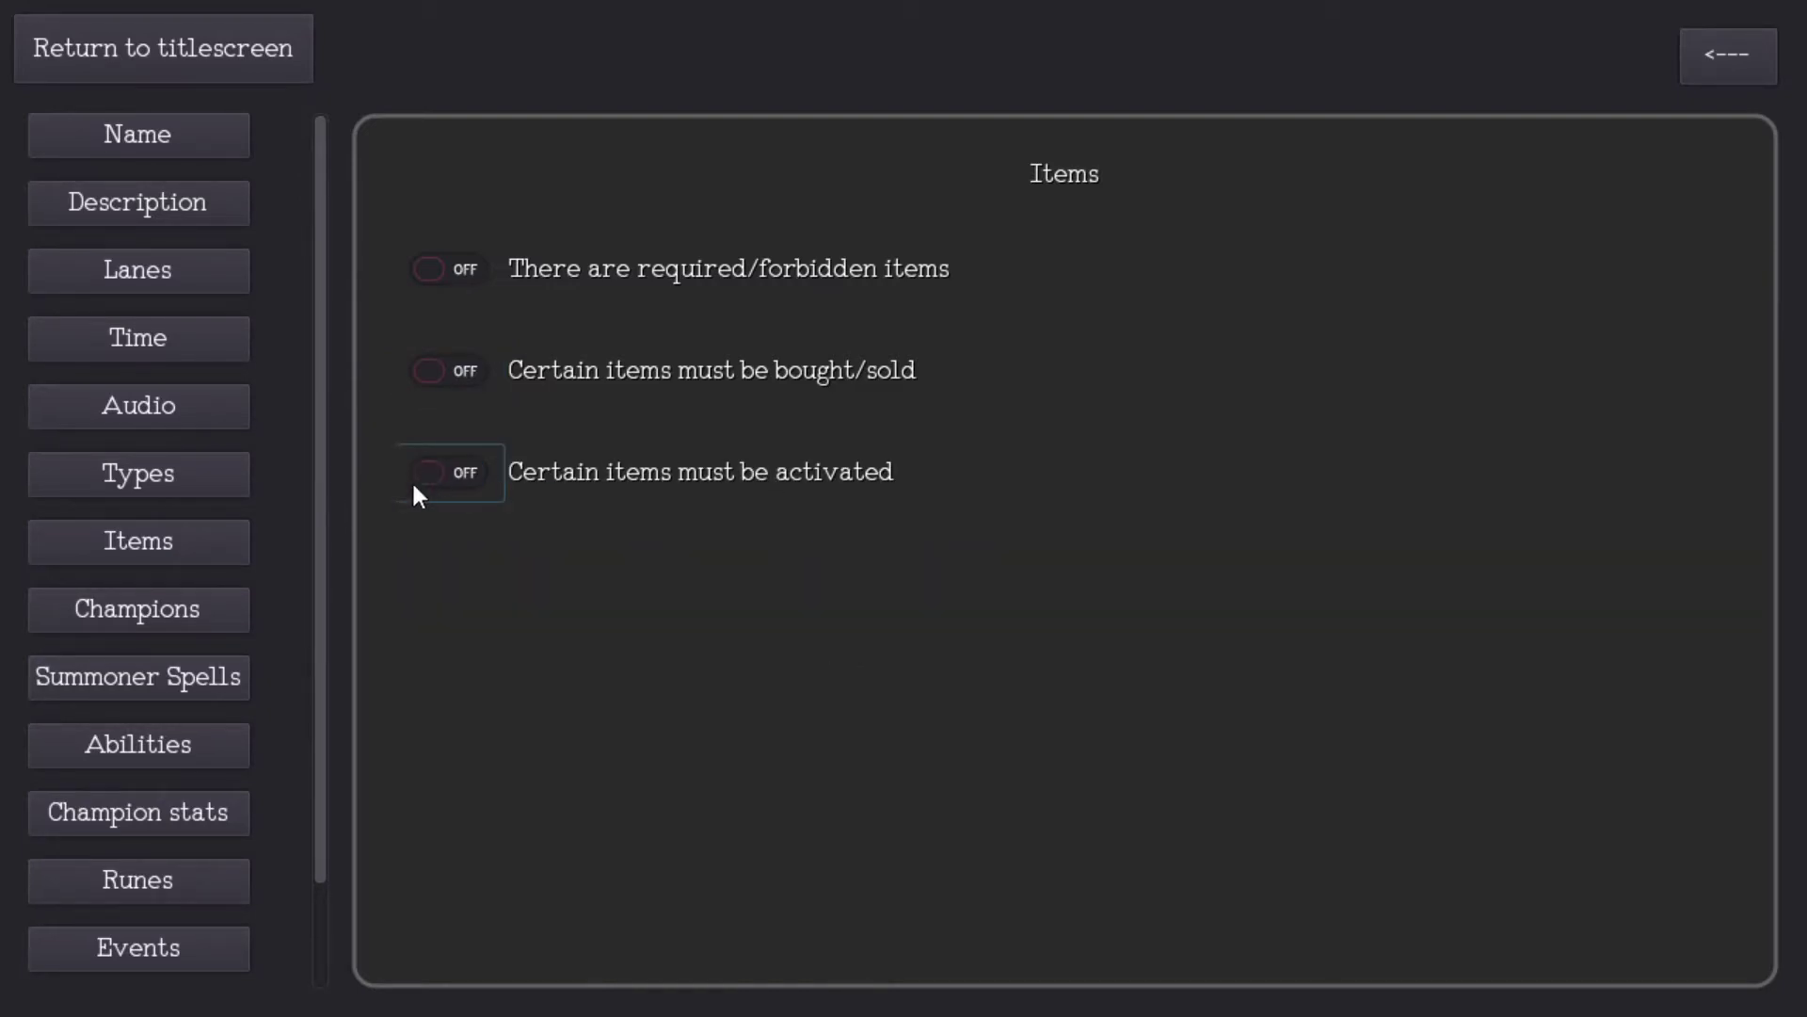
Step: Turn on required/forbidden champions for the call and expand the own team's champion requirements
click(172, 618)
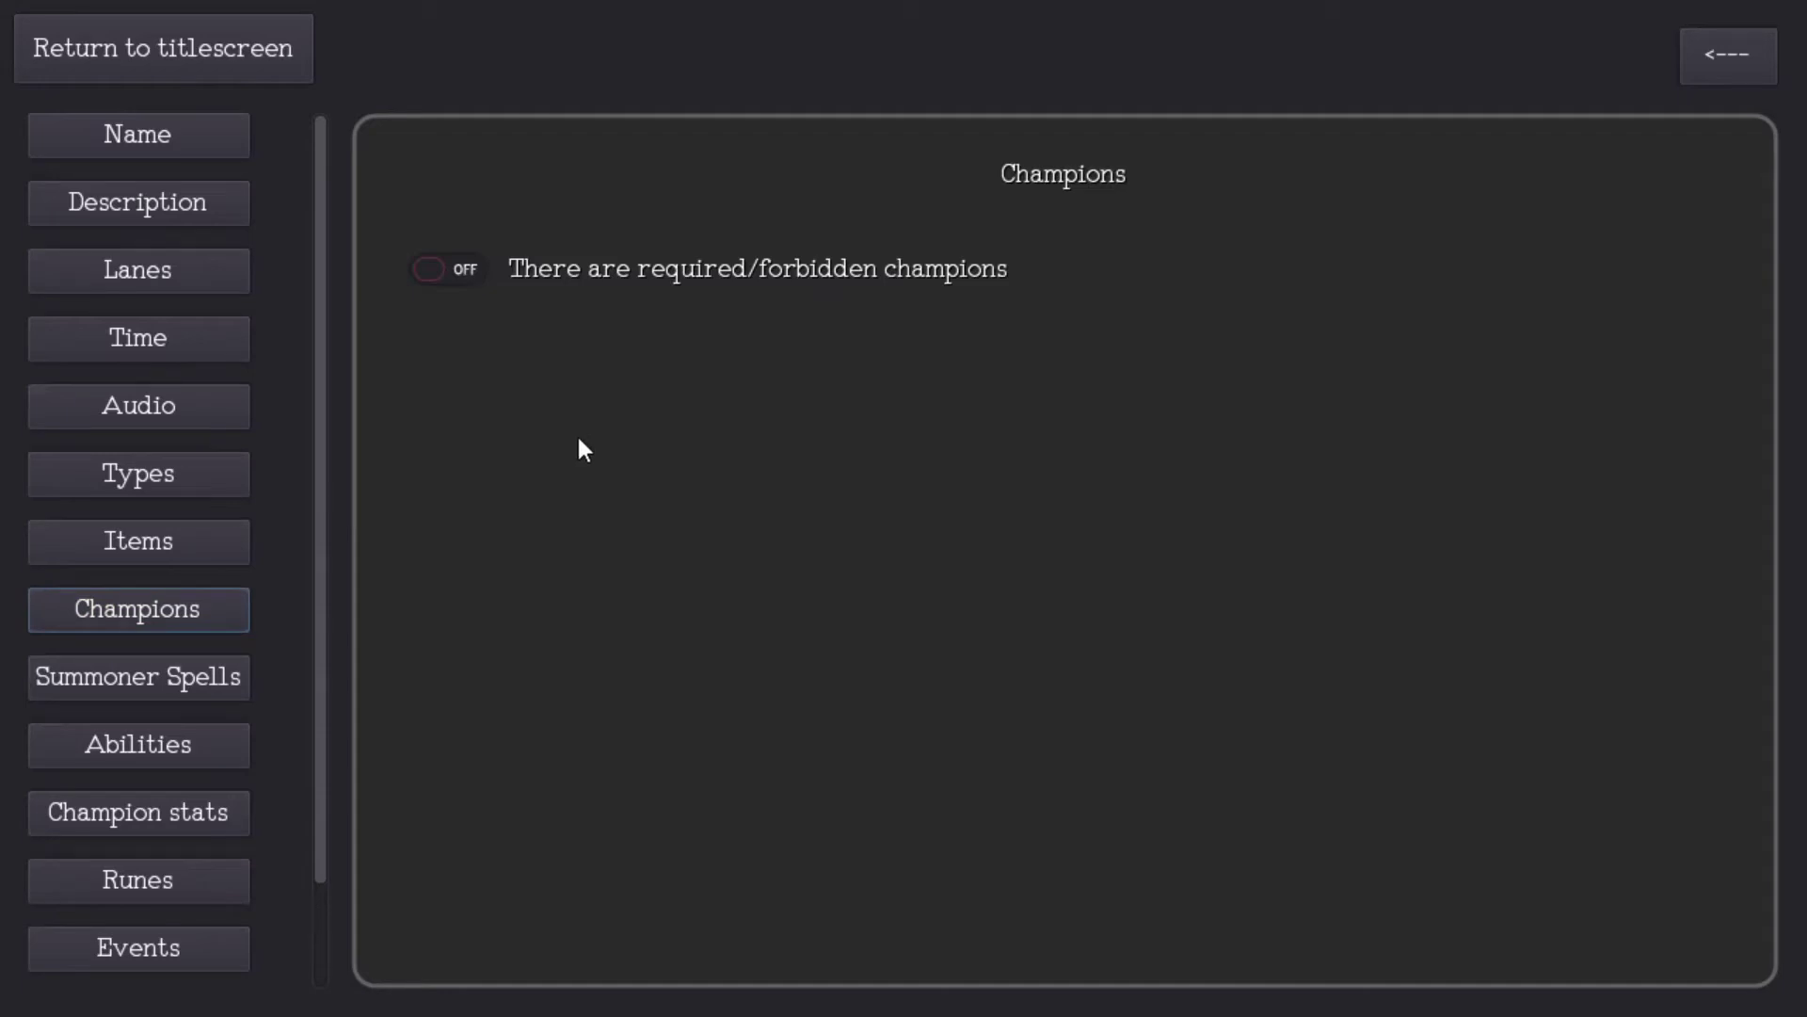
click(460, 271)
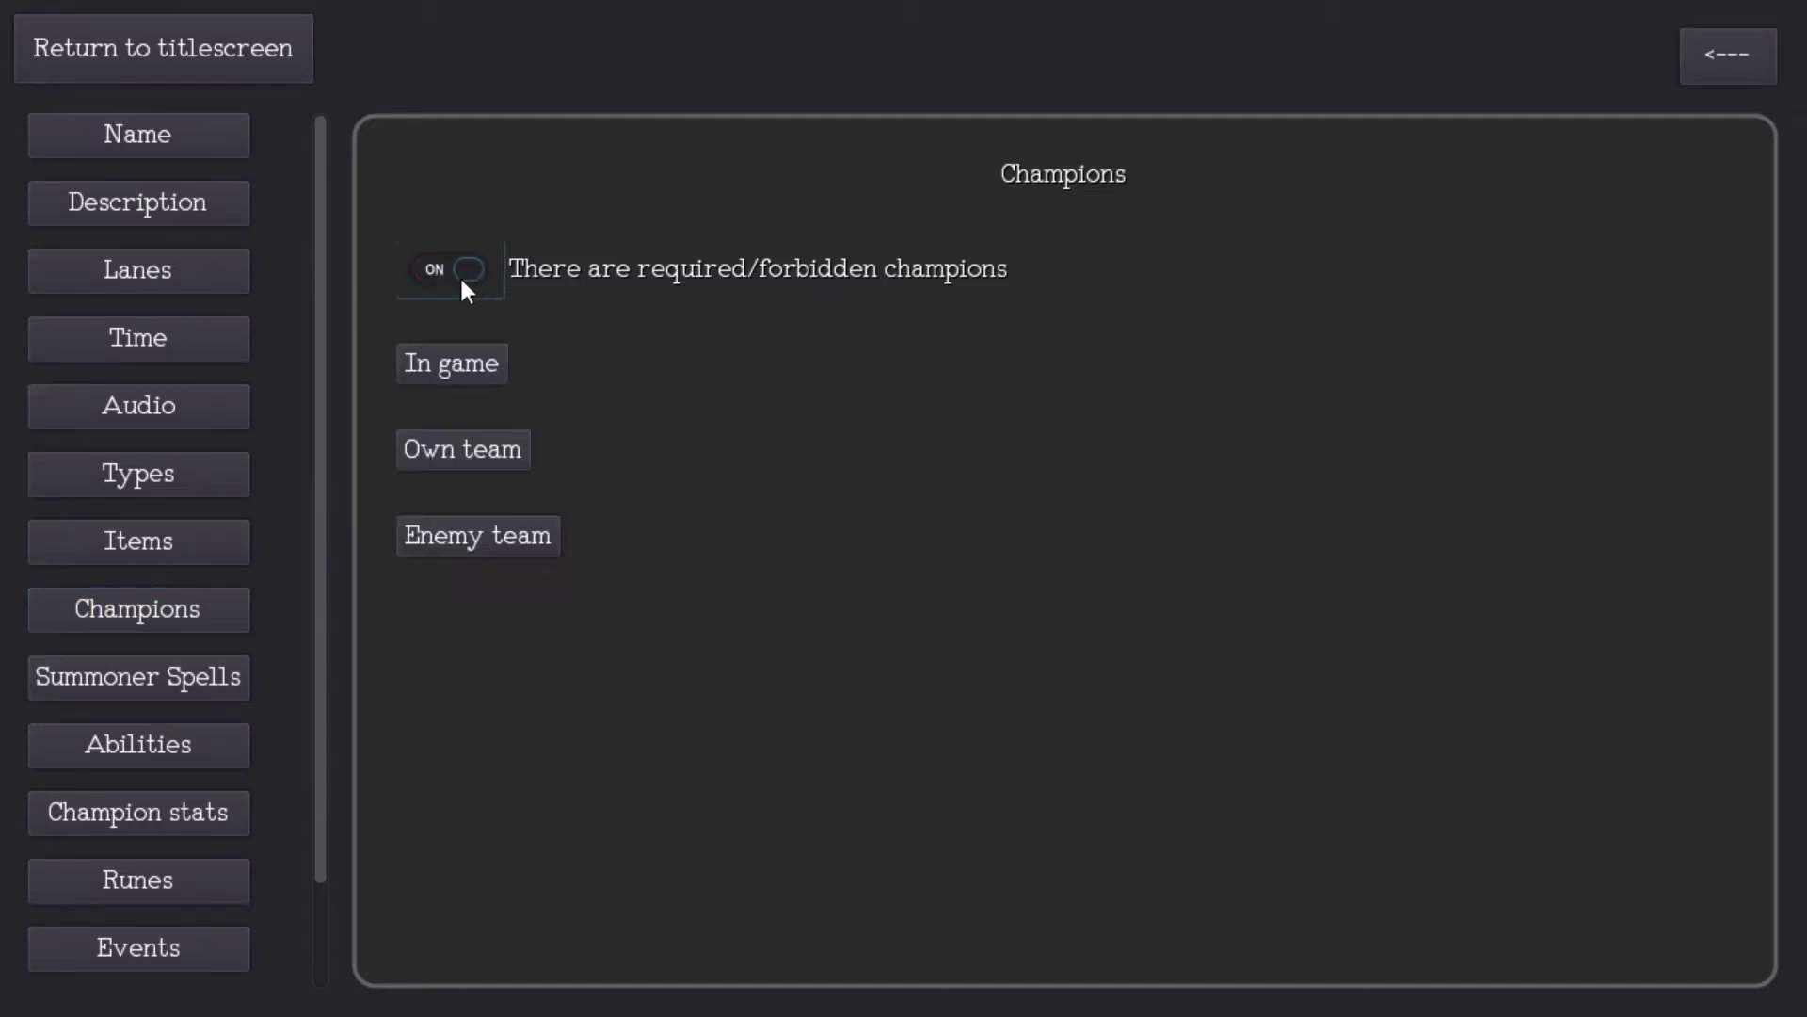
click(472, 362)
click(478, 357)
click(491, 446)
scroll(549, 455, down, 3)
Step: Try the lane filters for the own team's first needed champion and search all roles for "Renekt" without selecting anyone
click(500, 365)
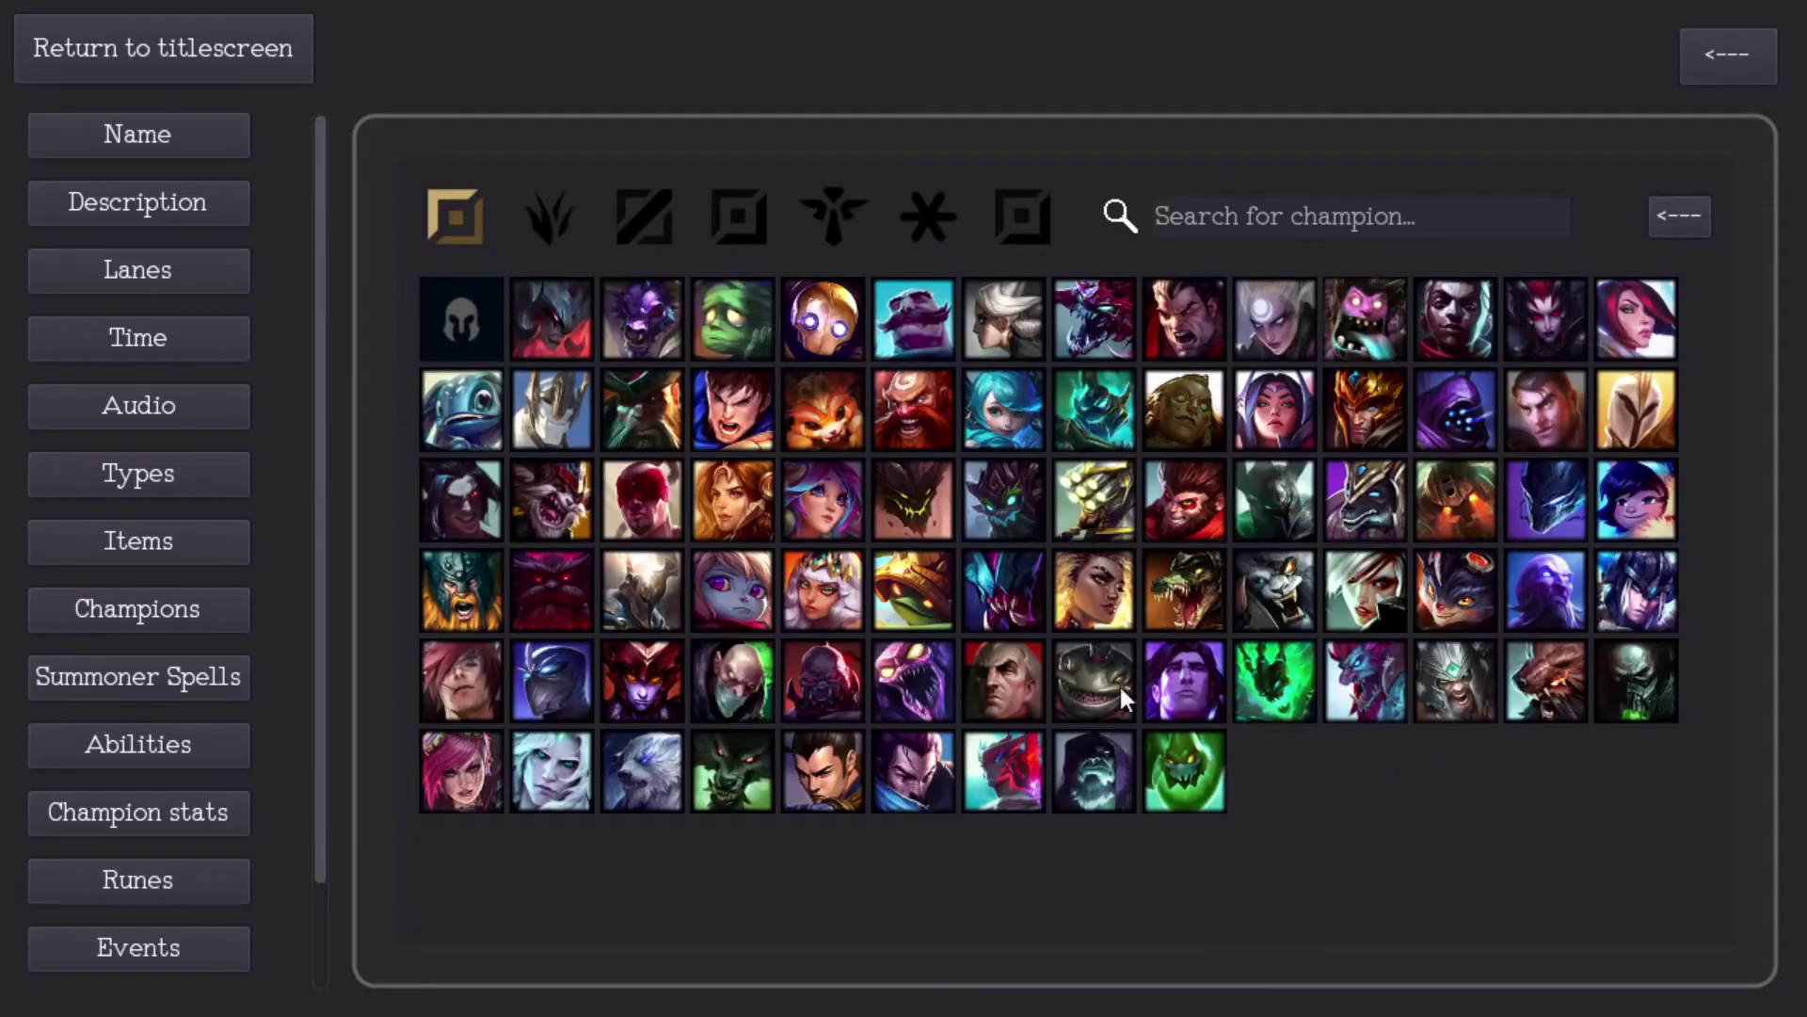
click(532, 228)
click(531, 228)
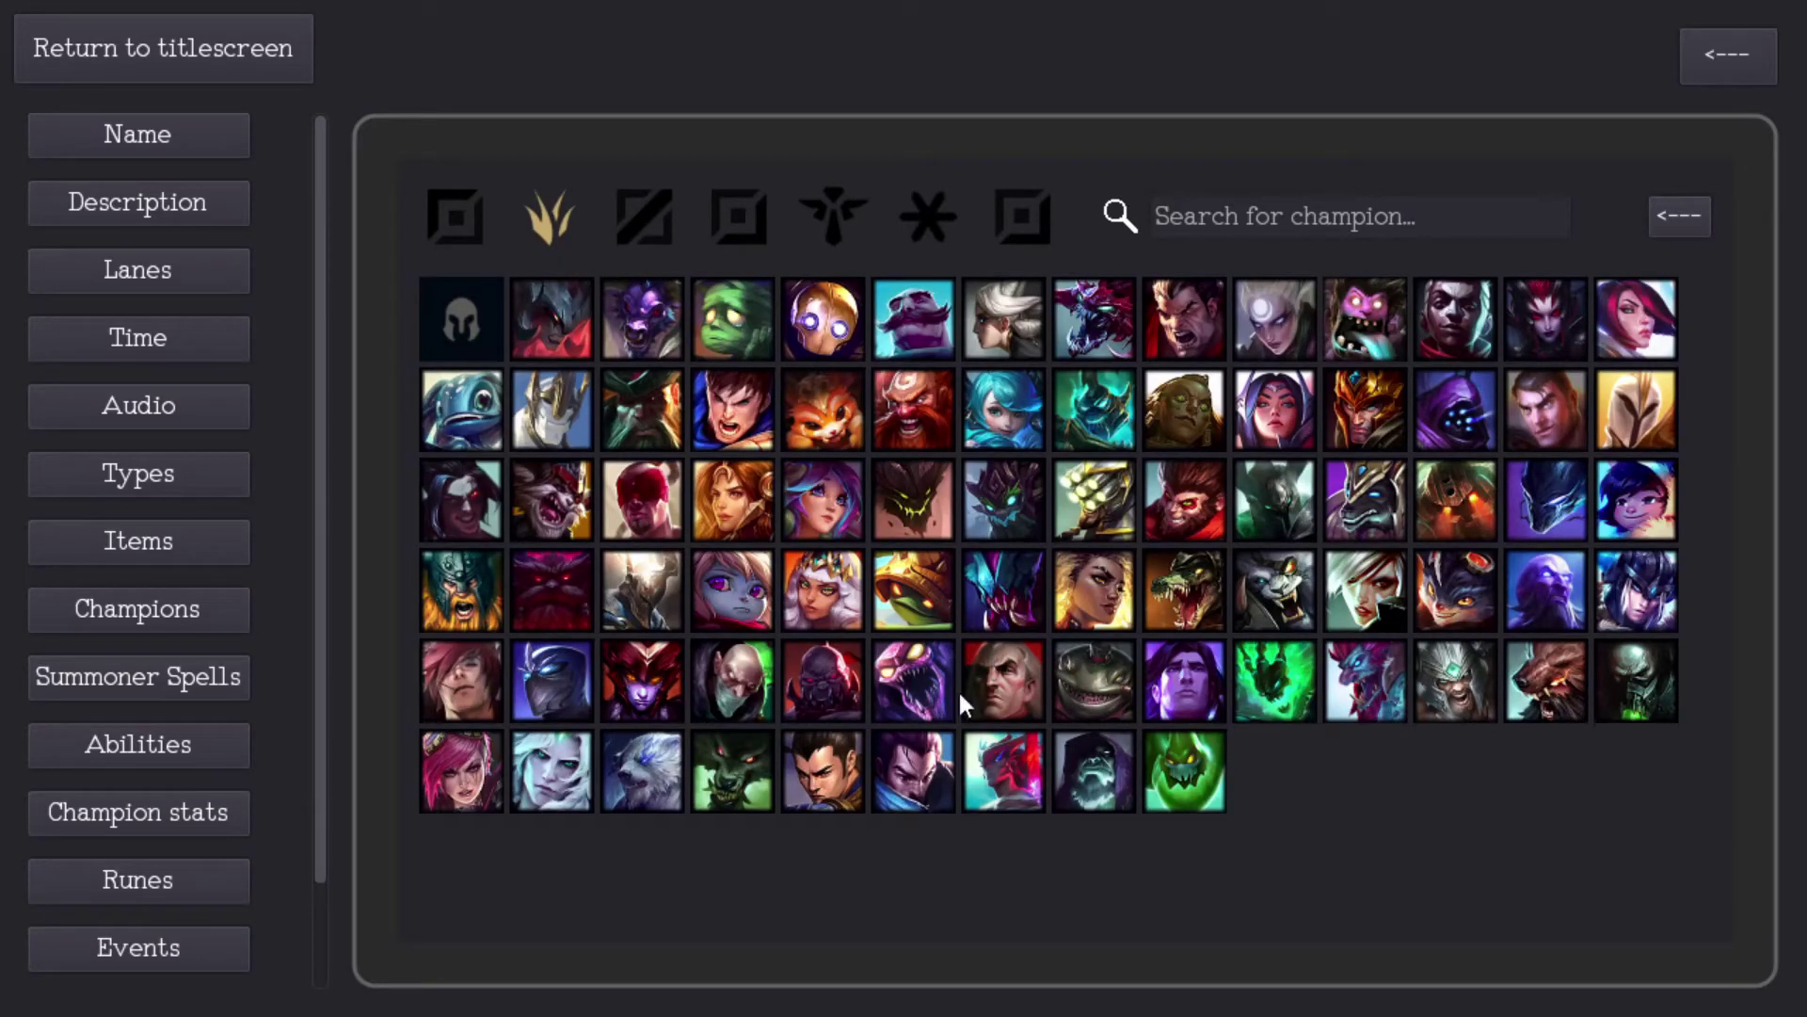
click(629, 216)
click(552, 224)
click(552, 224)
click(1351, 232)
text(Renekt)
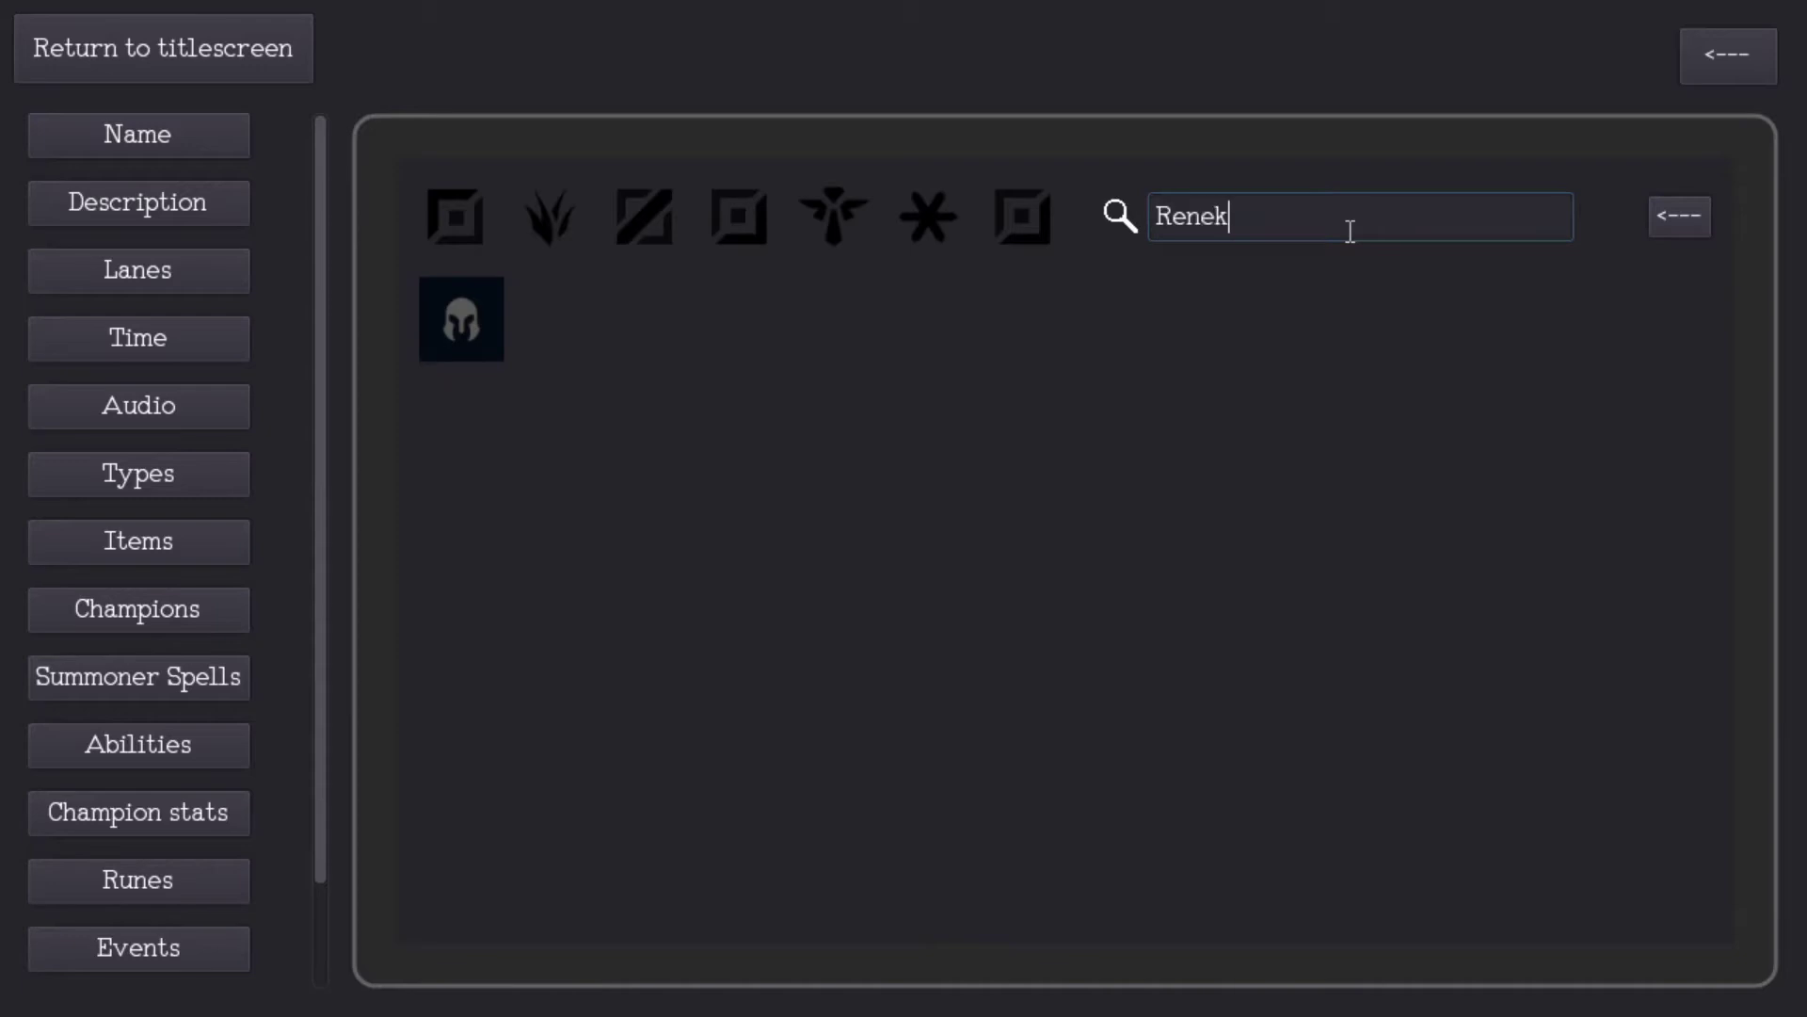
click(936, 212)
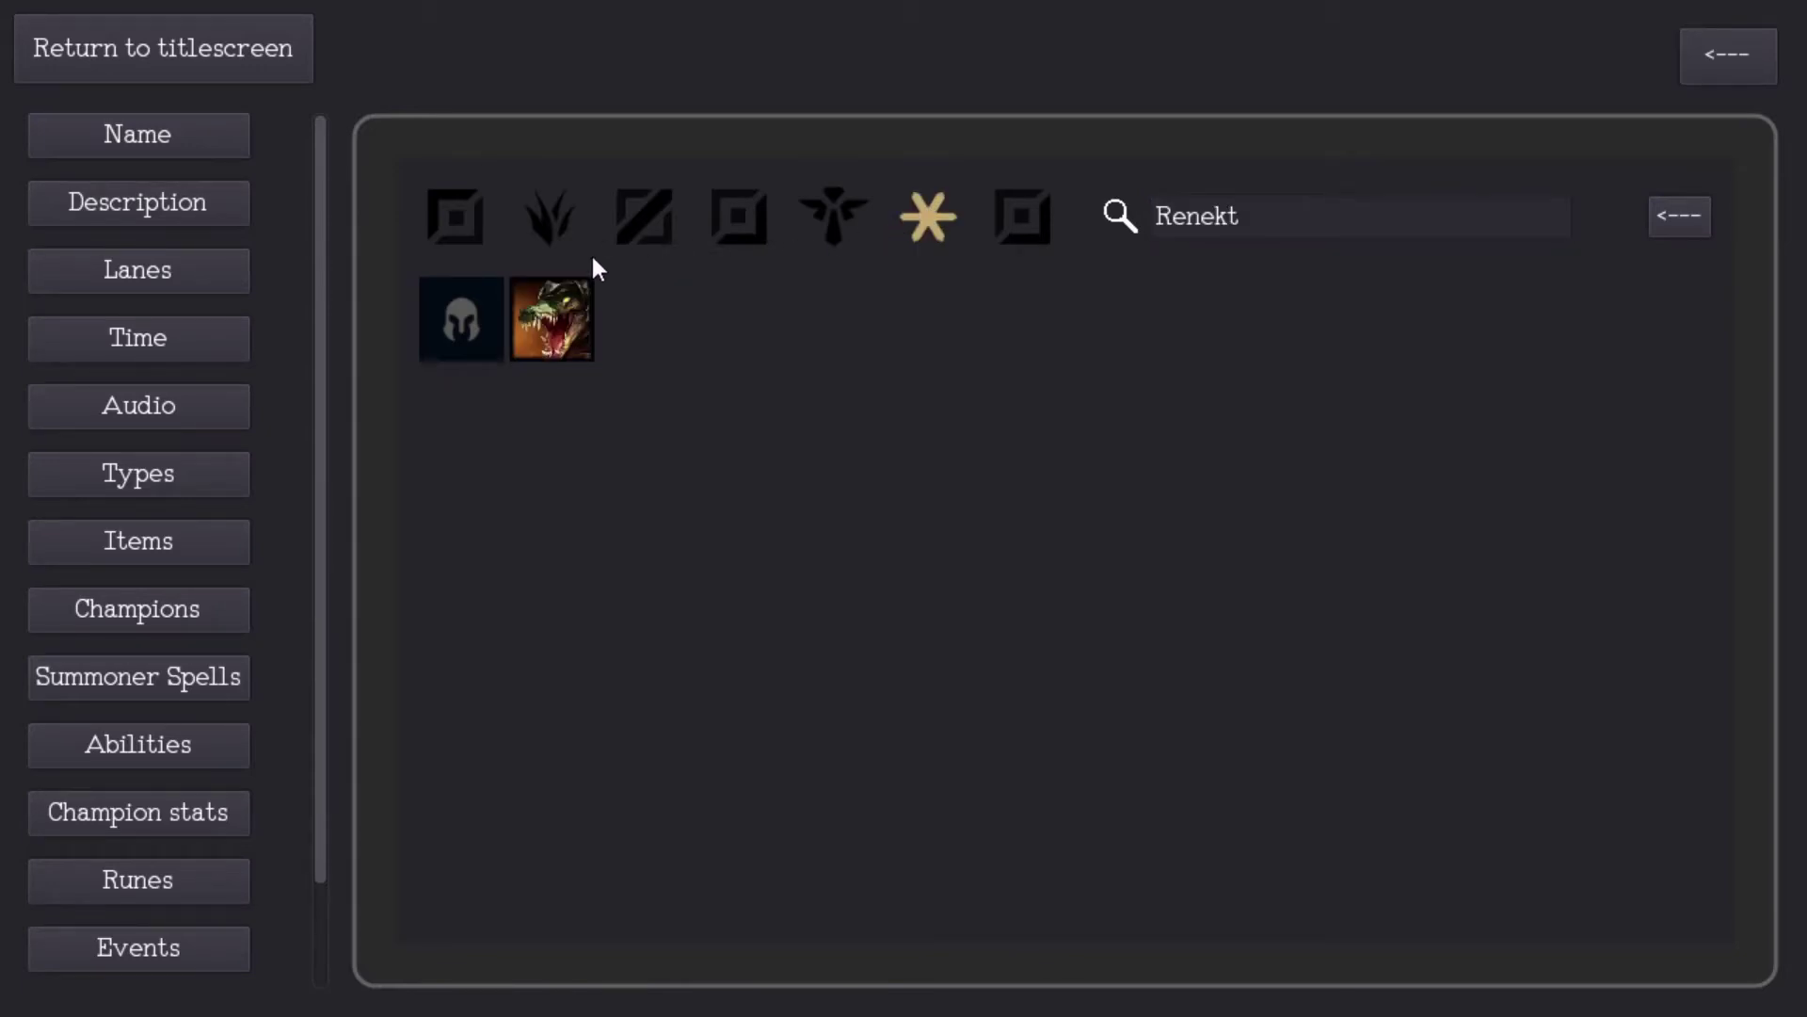
click(1691, 222)
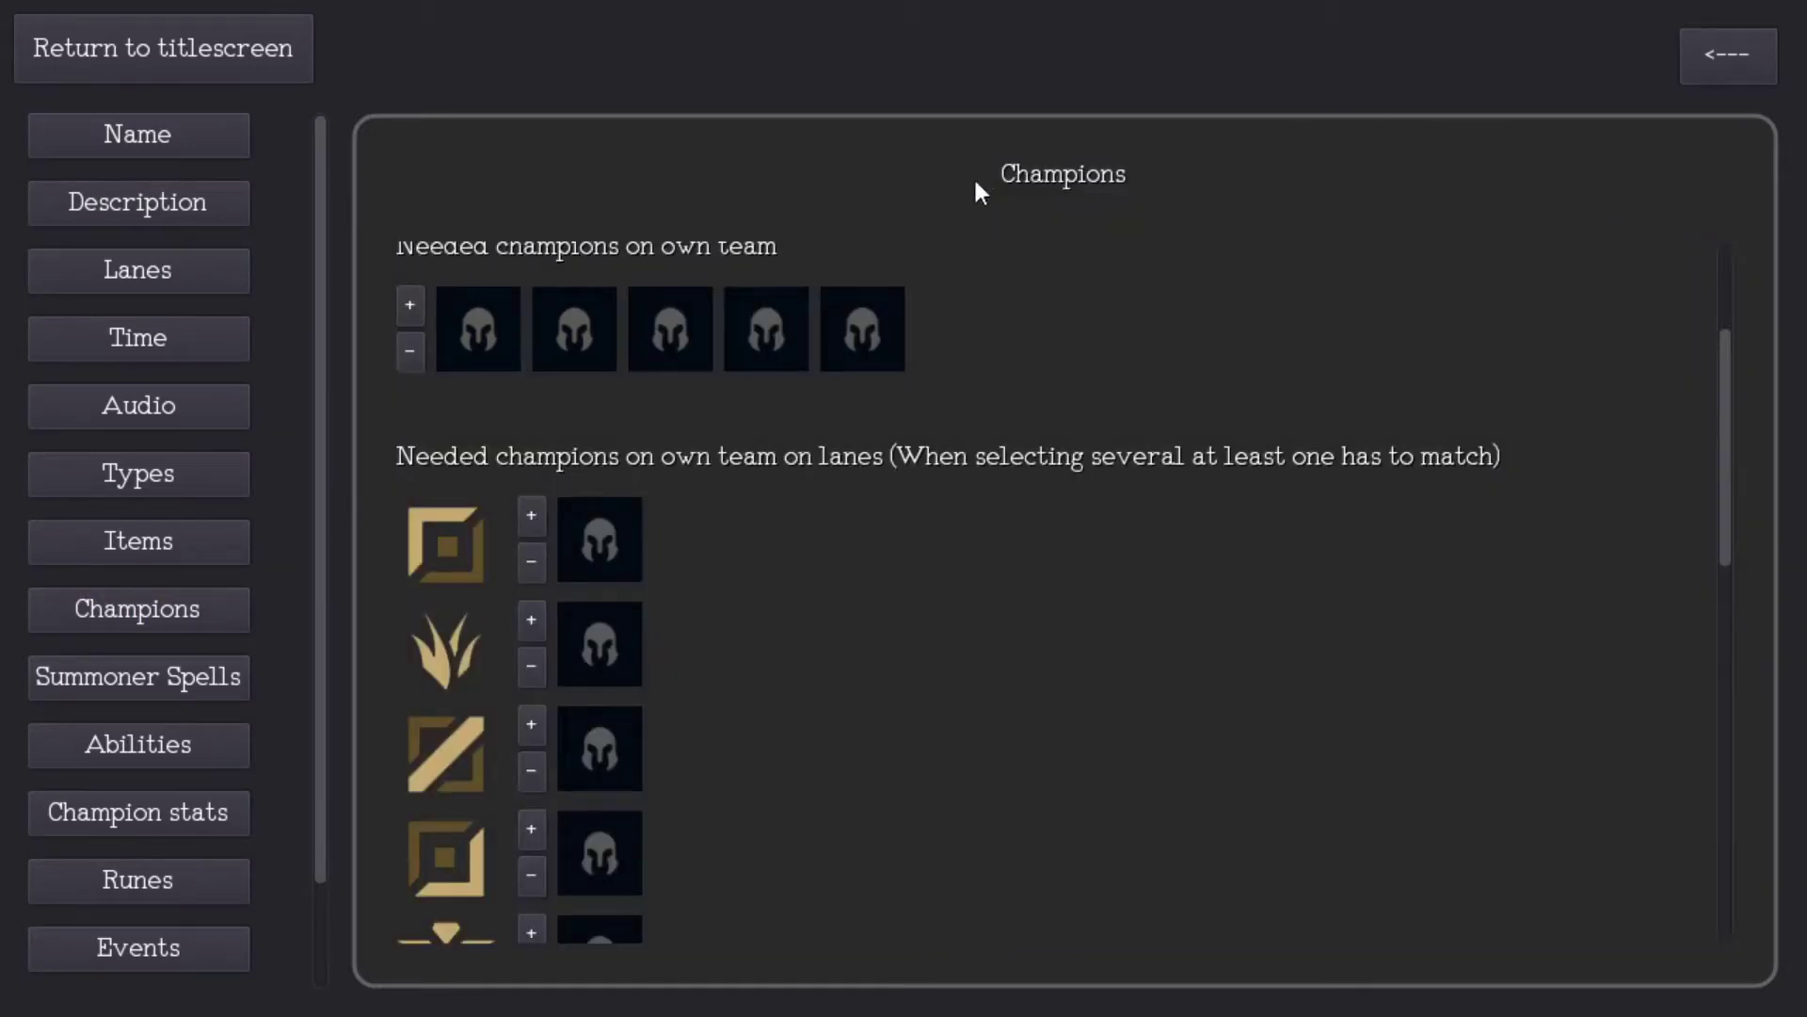
Step: Turn on required/forbidden summoner spells and set Exhaust as the needed spell for the own team's top lane
click(197, 667)
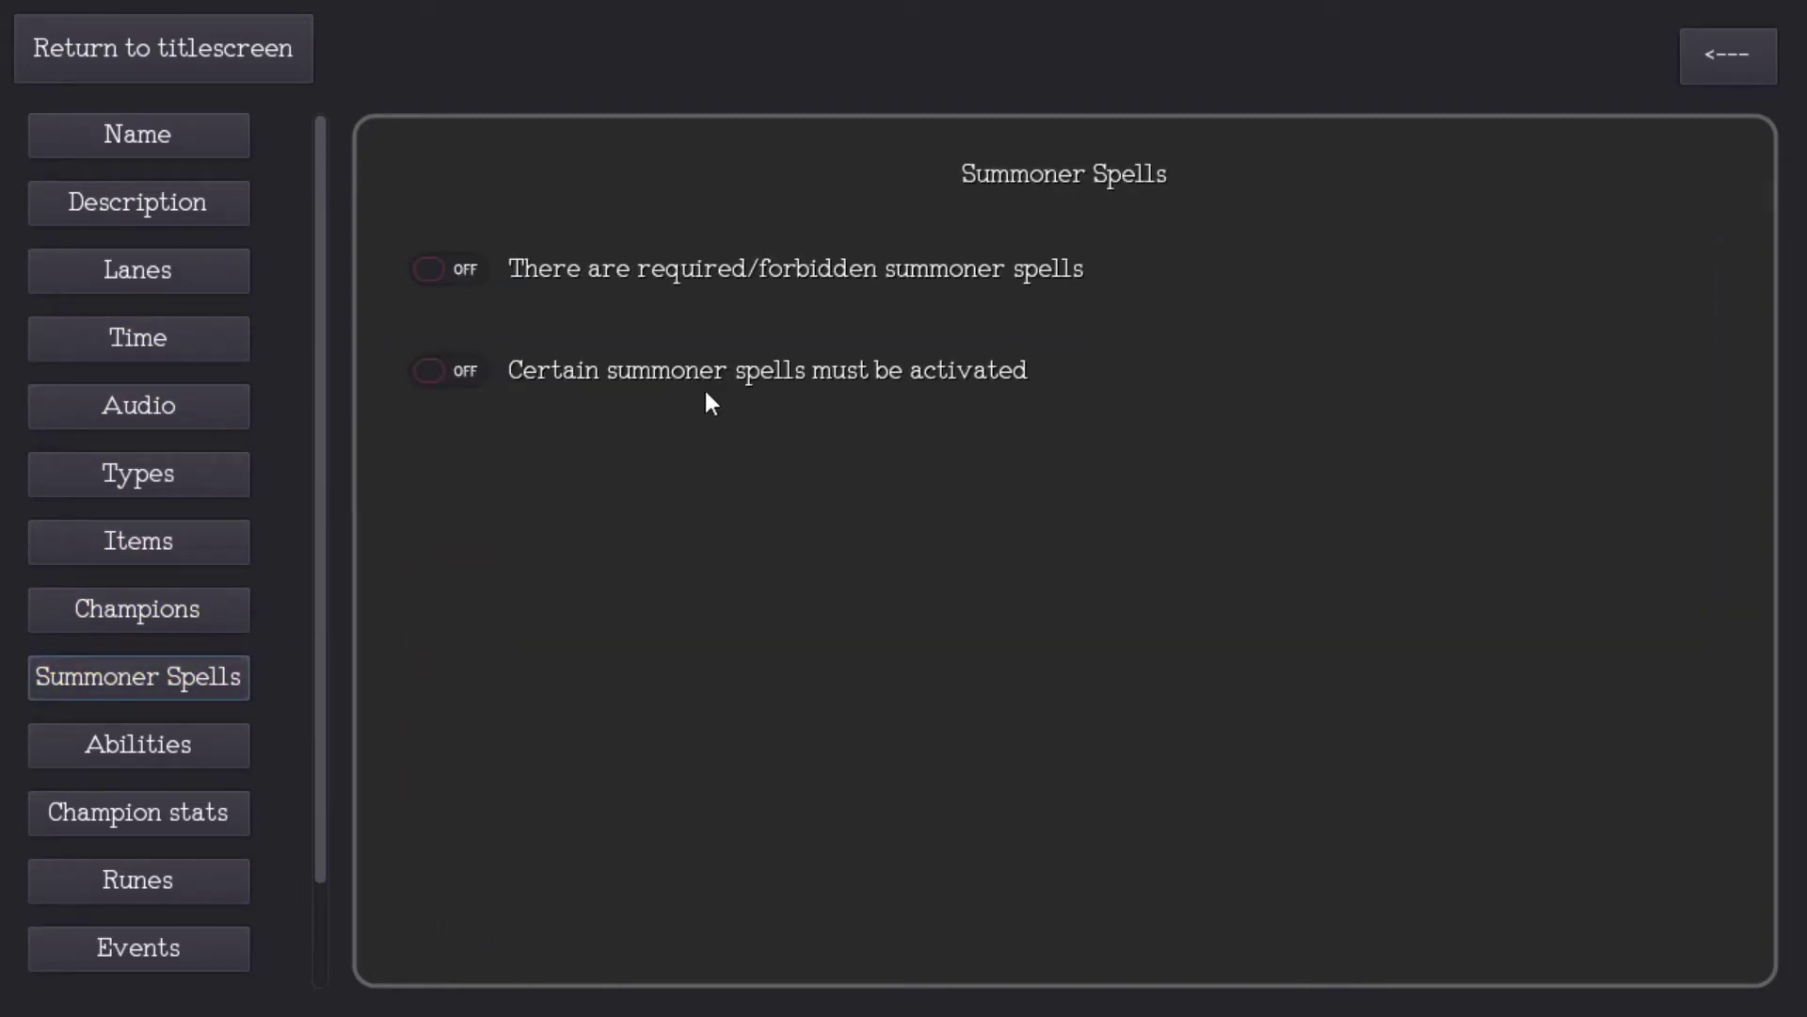
click(465, 278)
click(482, 456)
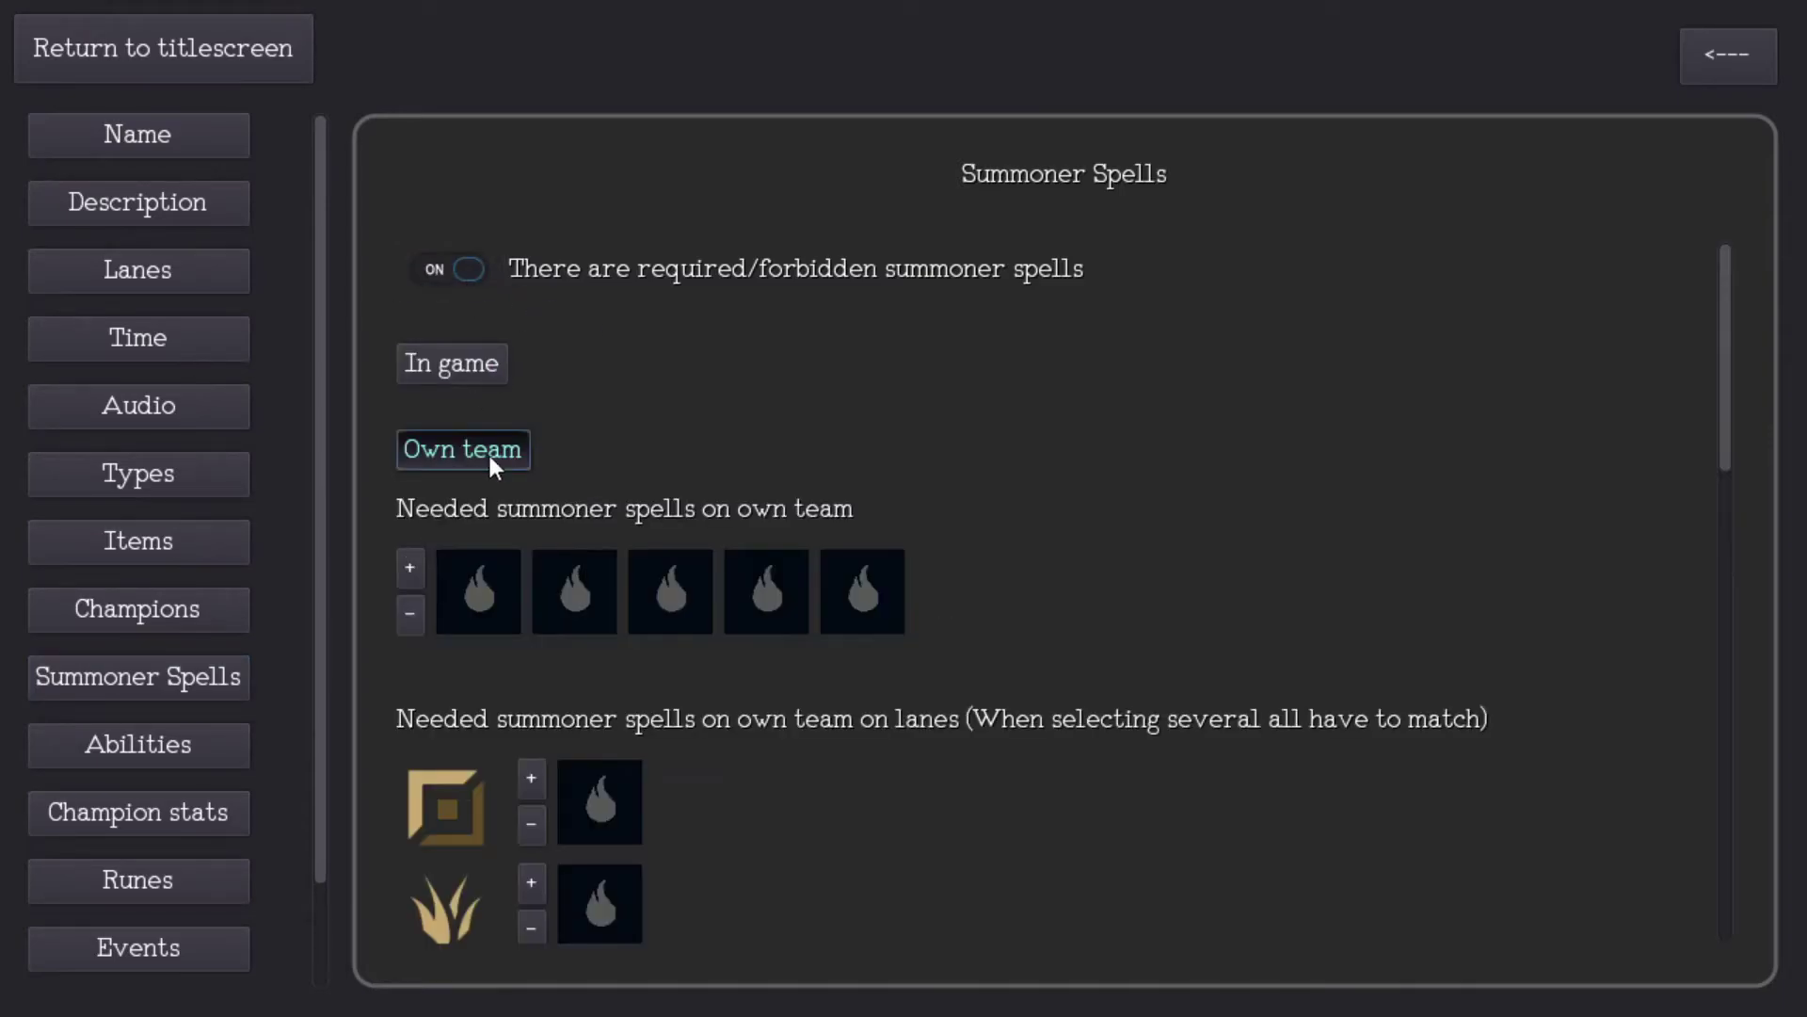
scroll(570, 512, down, 3)
click(574, 521)
click(815, 337)
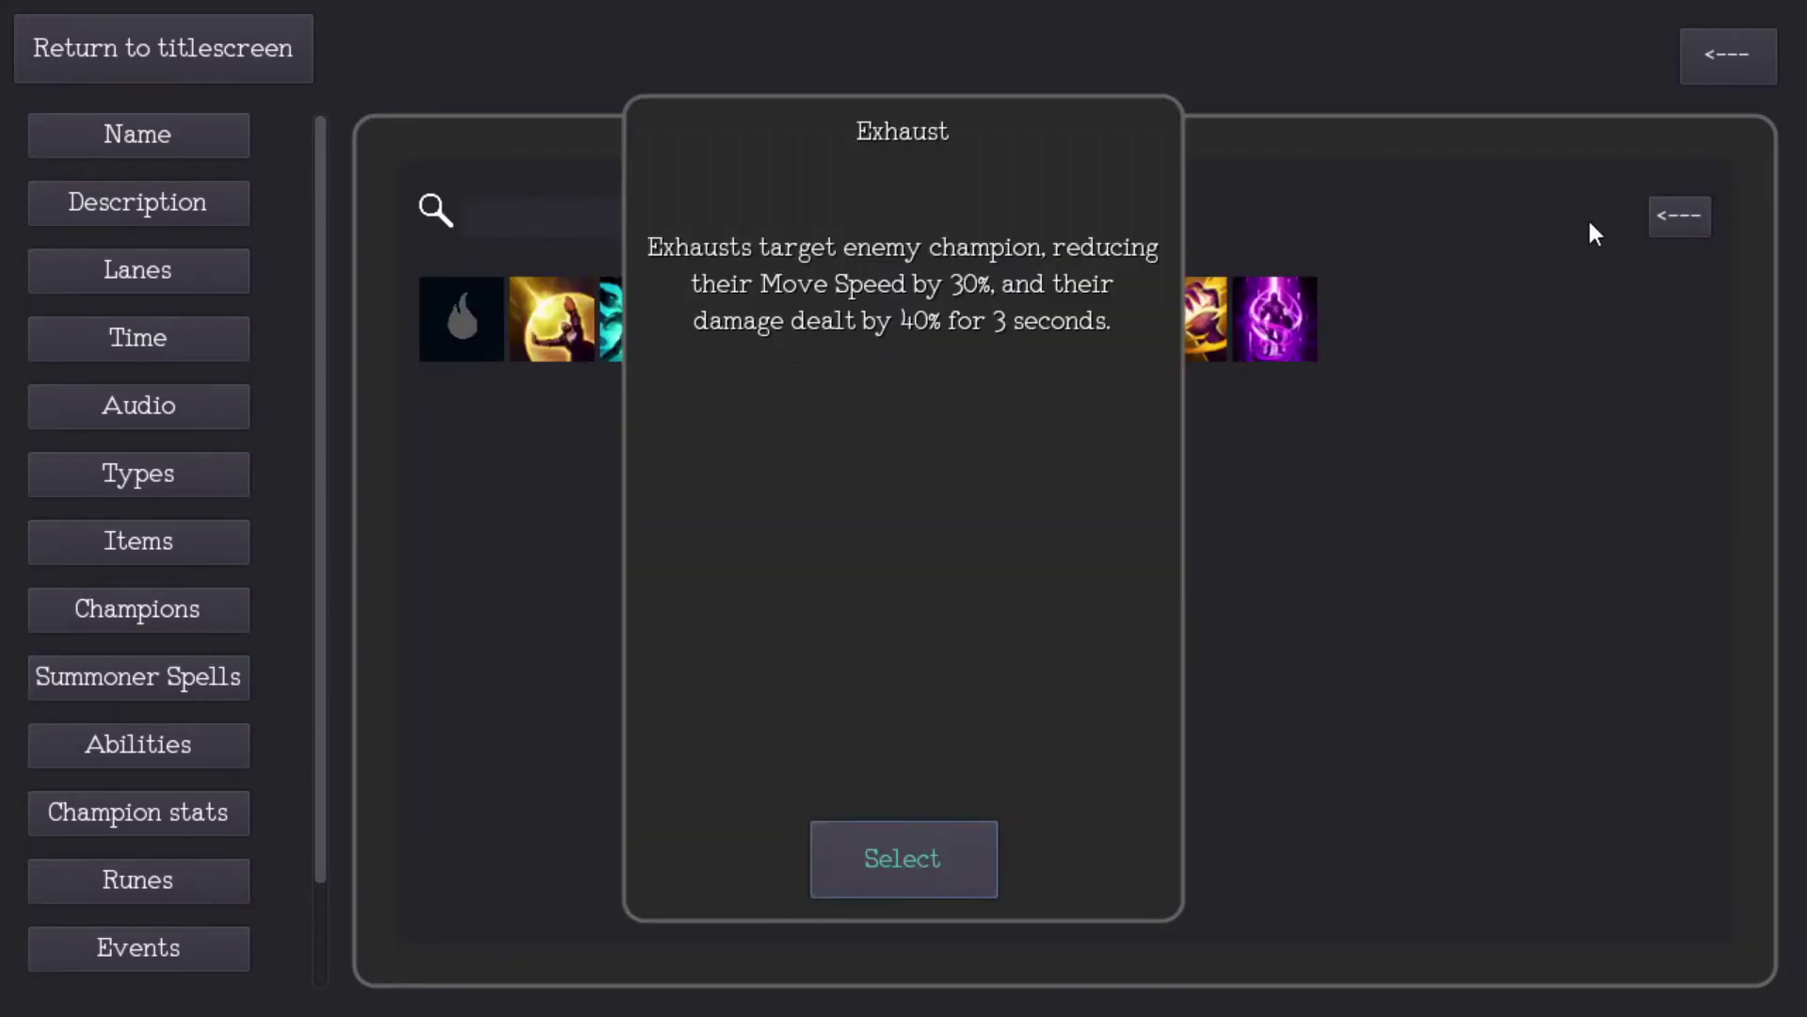
click(960, 843)
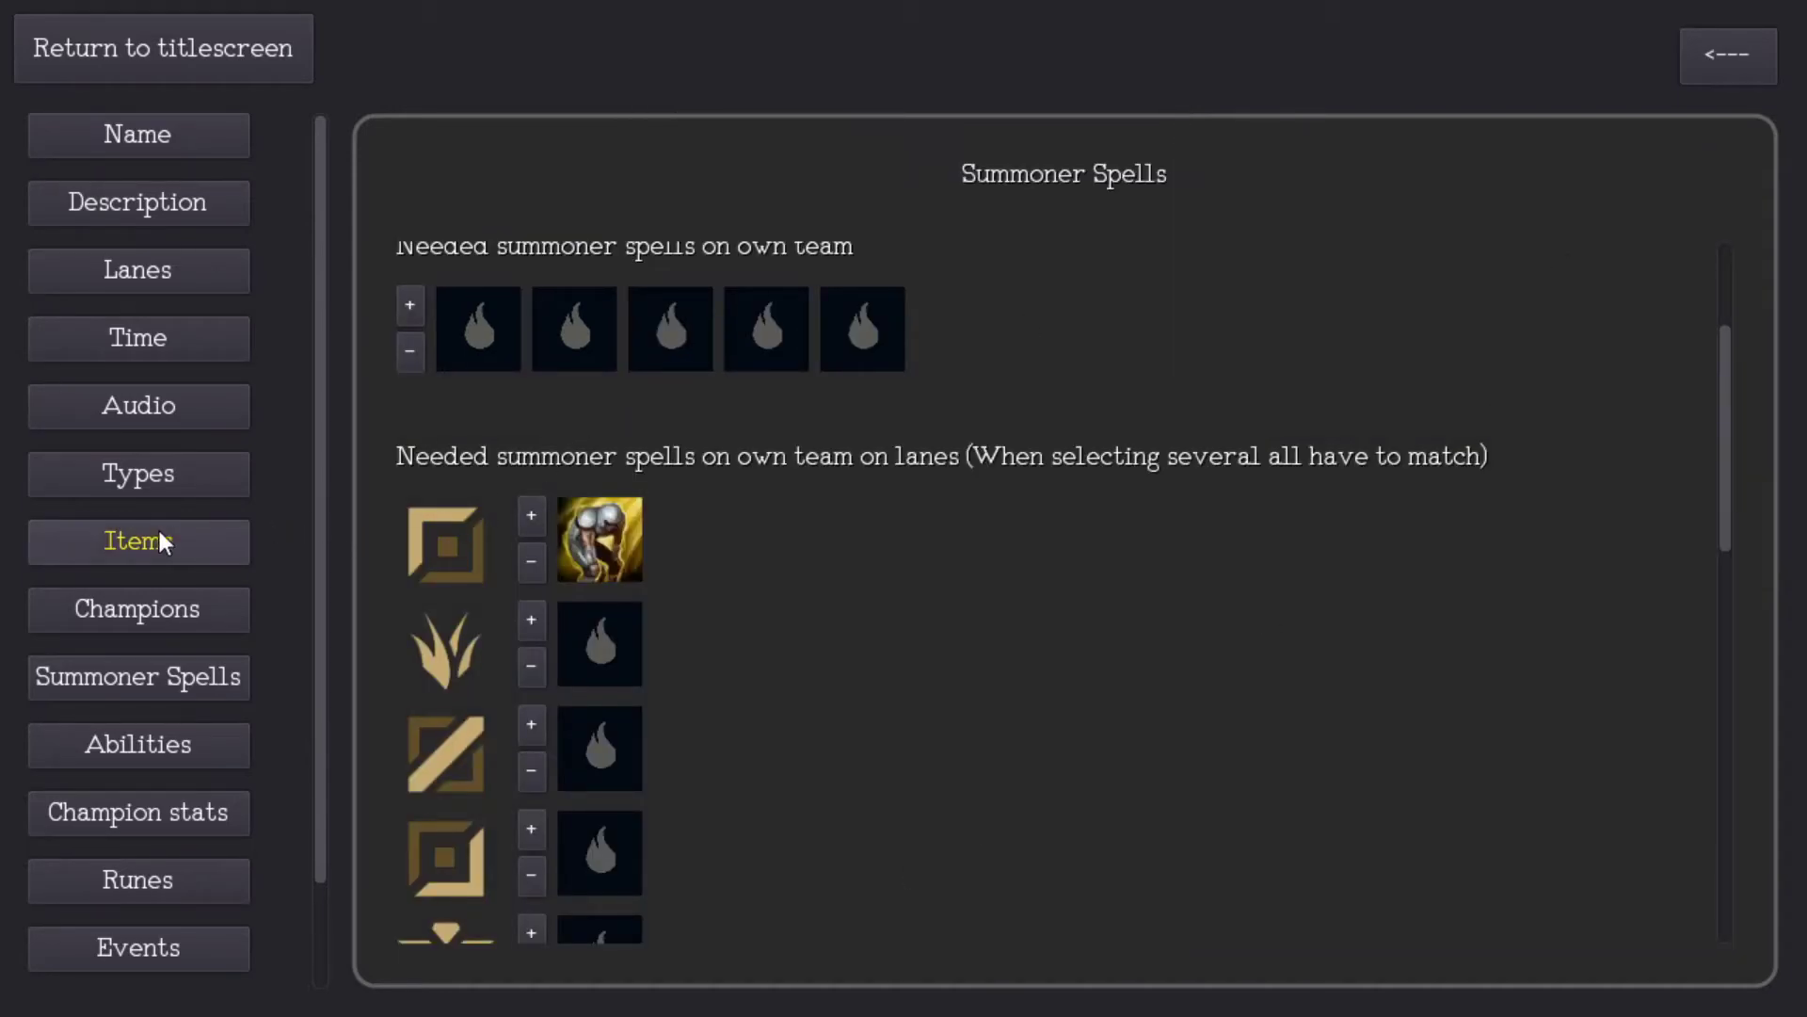
Step: Turn on the ability level condition and require a minimum value of 1 for the Q-Ability
click(184, 743)
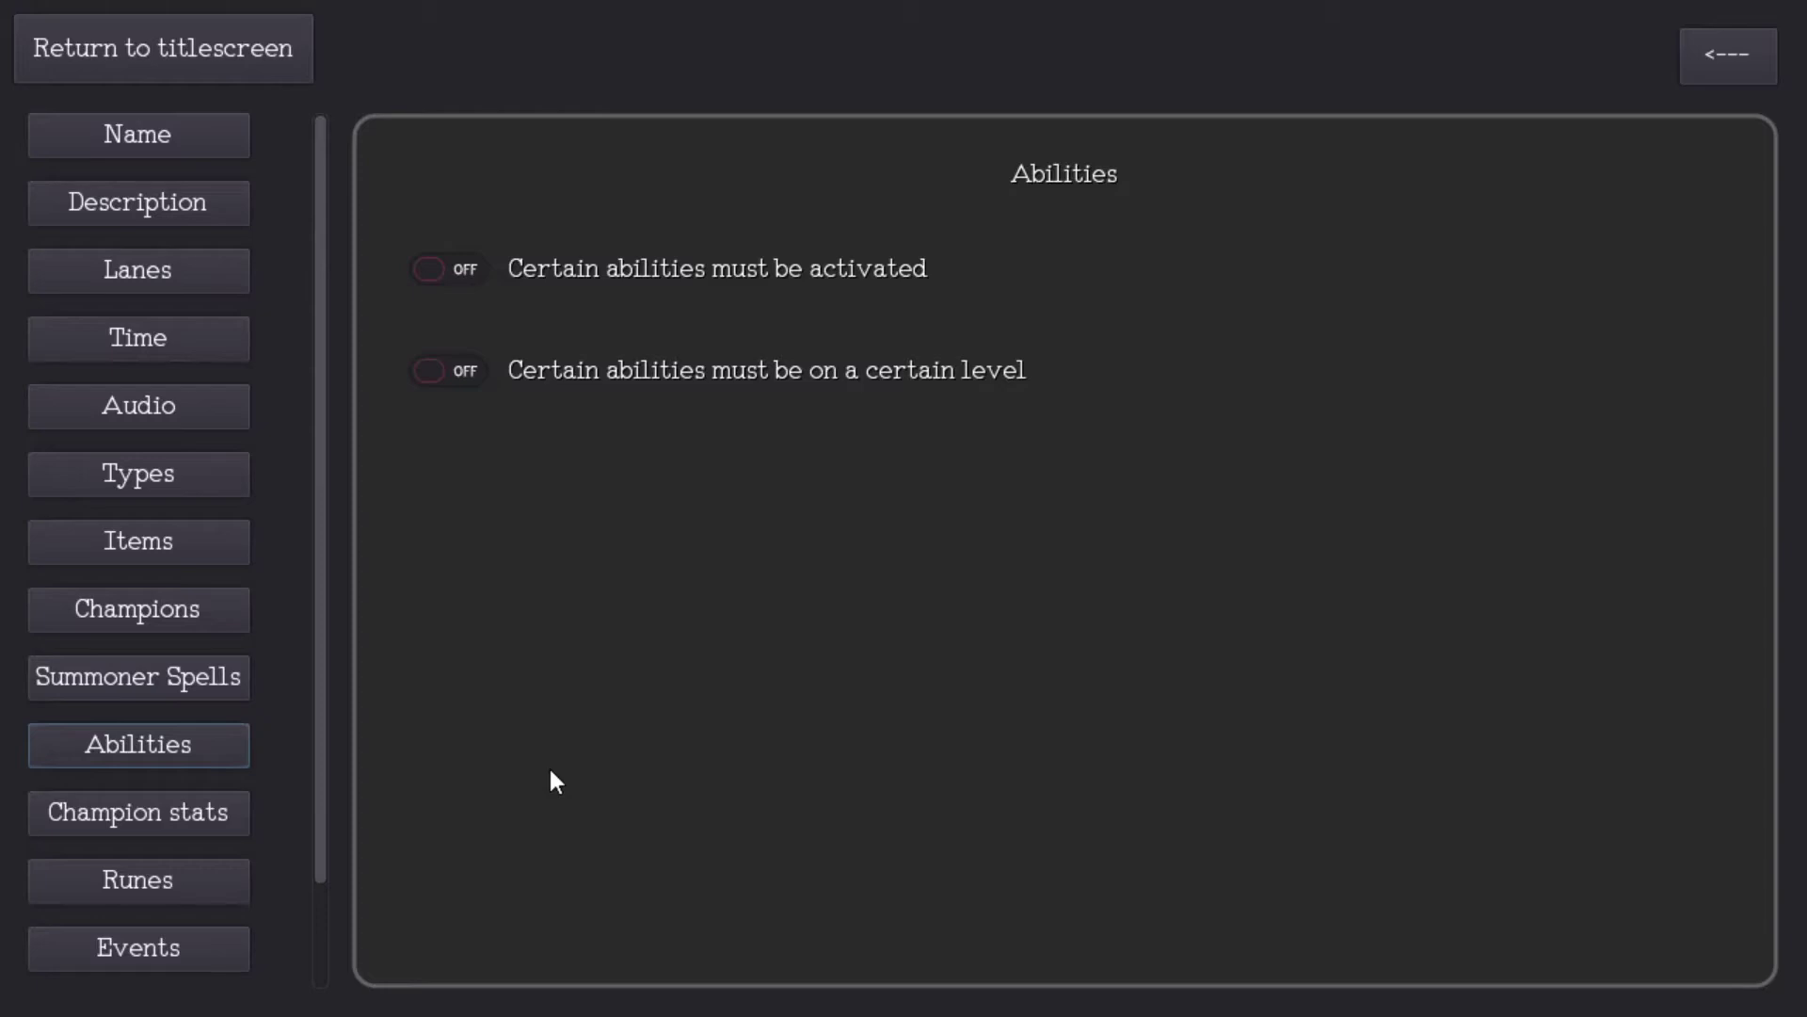
click(480, 282)
click(431, 283)
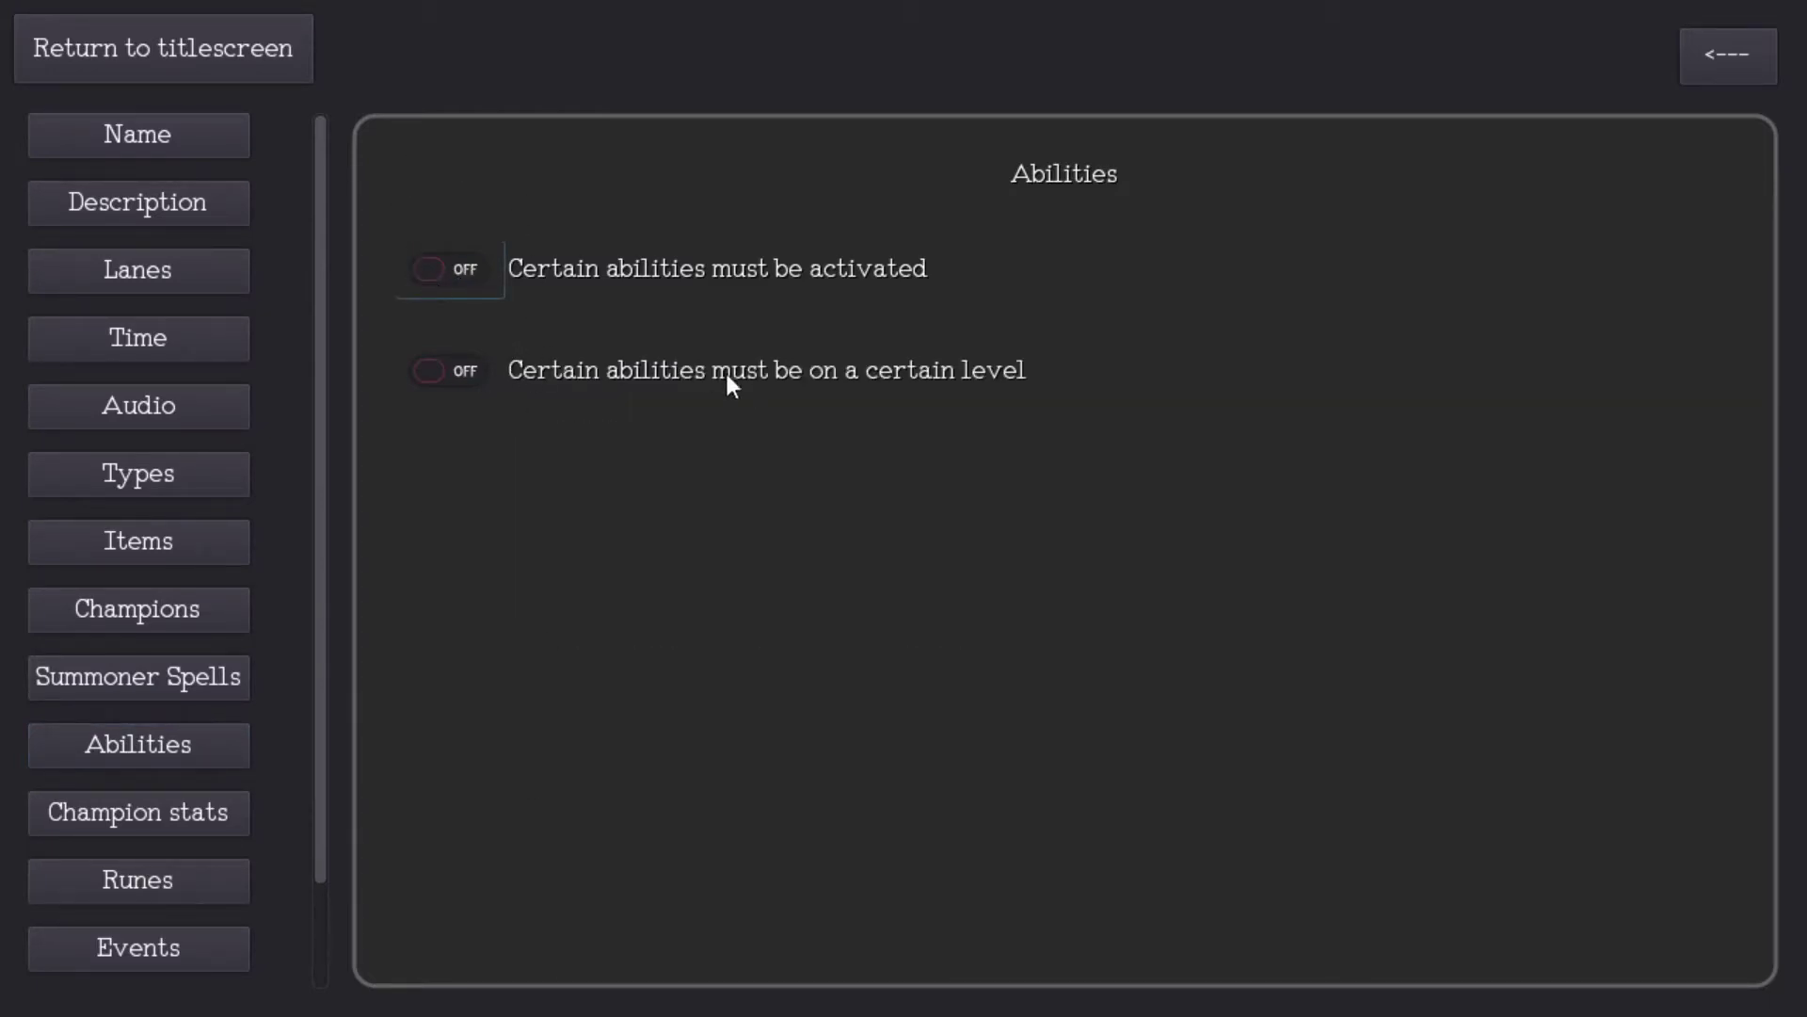
click(438, 377)
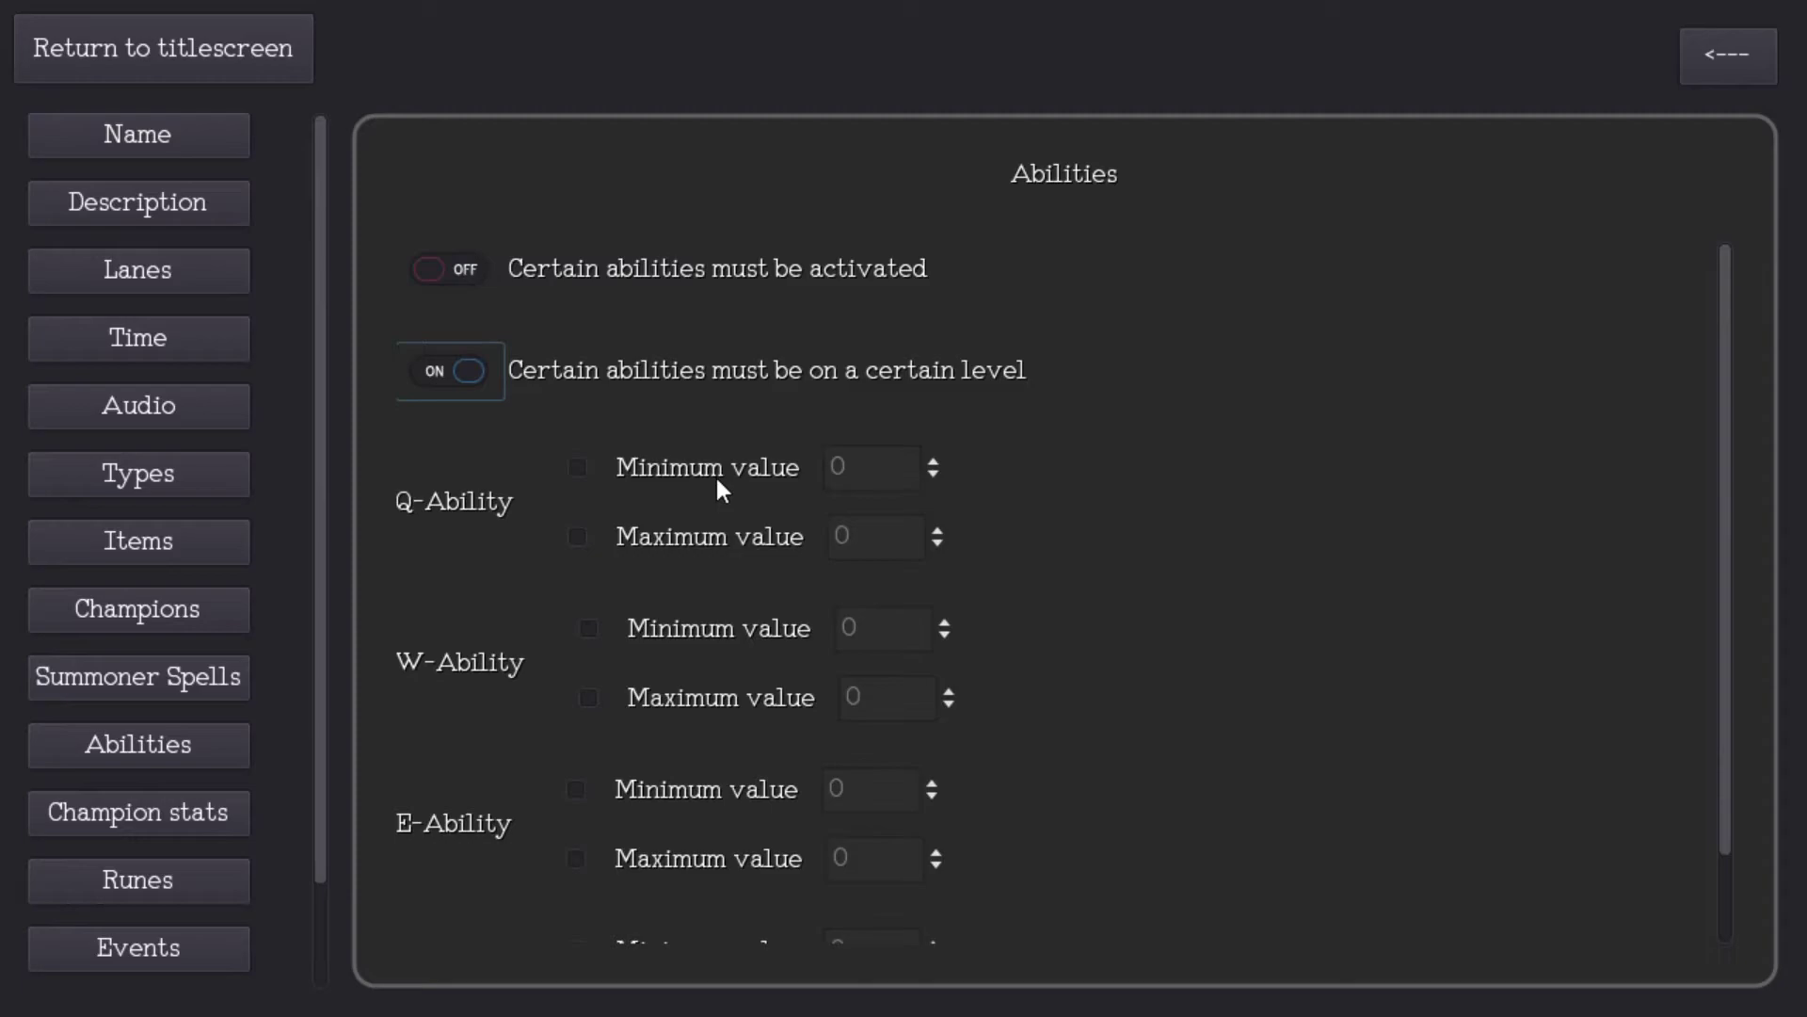
click(578, 467)
click(933, 461)
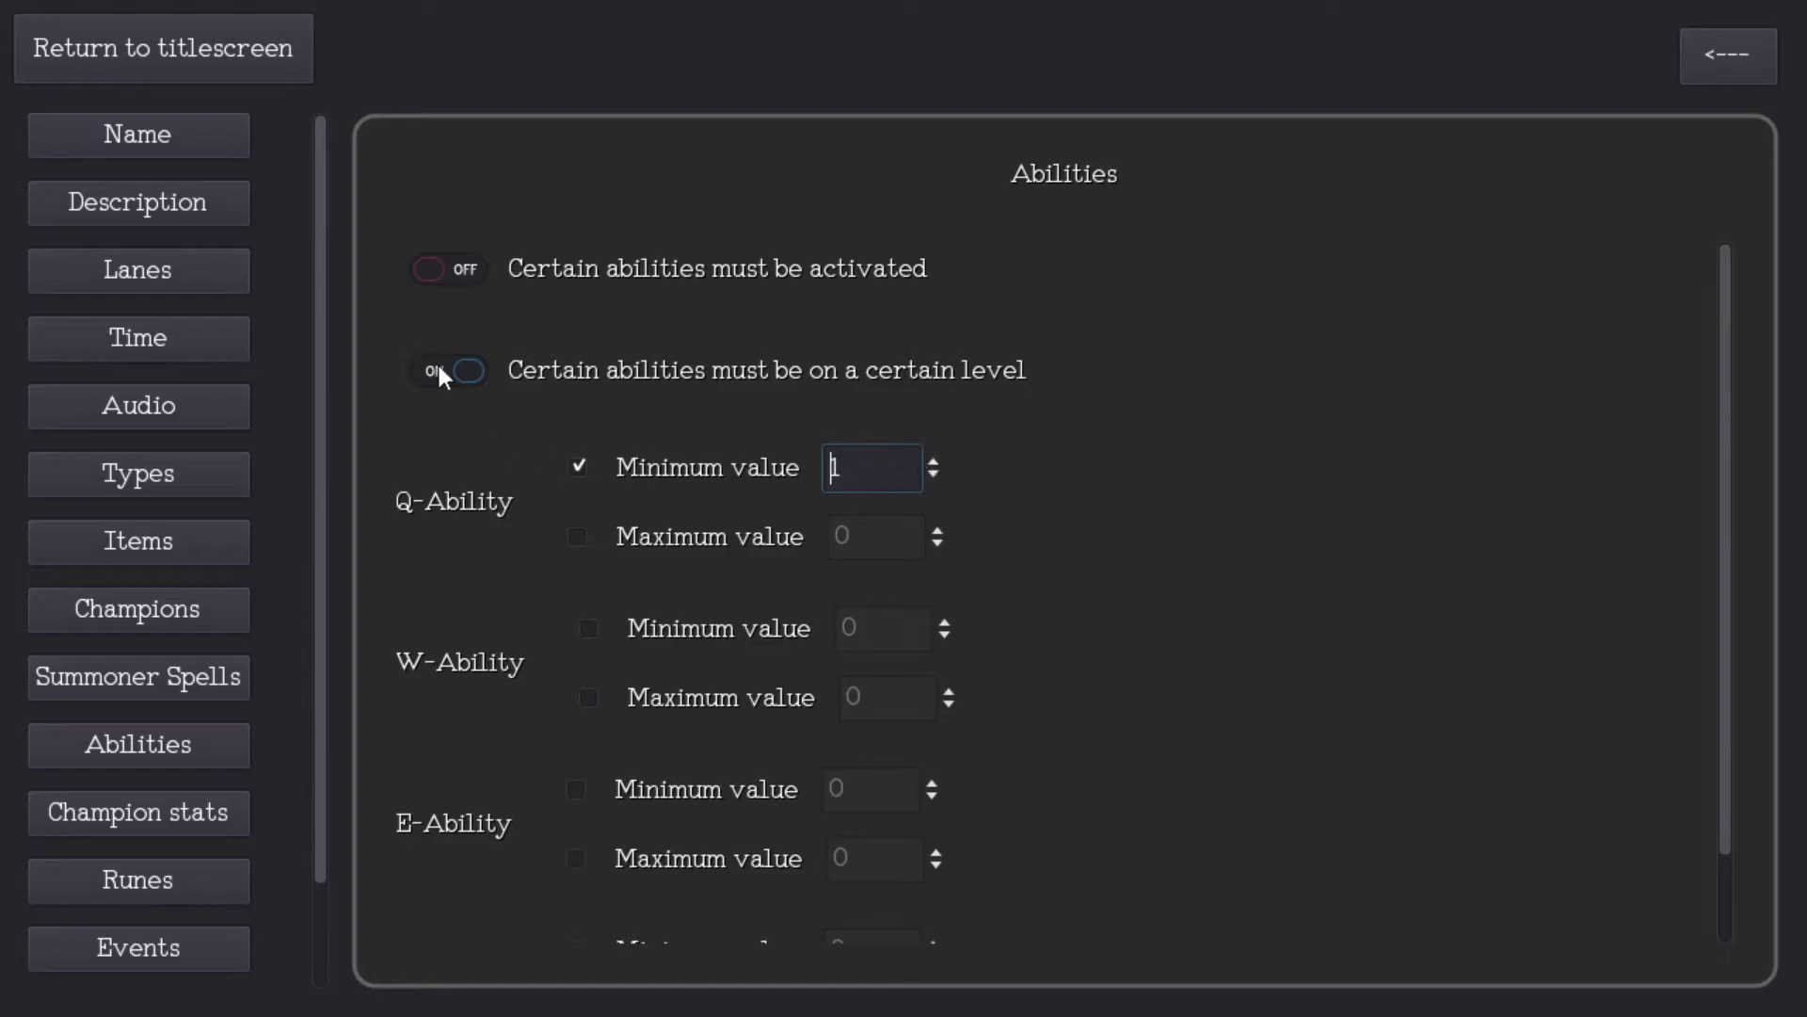
Step: Add a champion stats condition and set its stat to Attack damage
scroll(226, 527, down, 2)
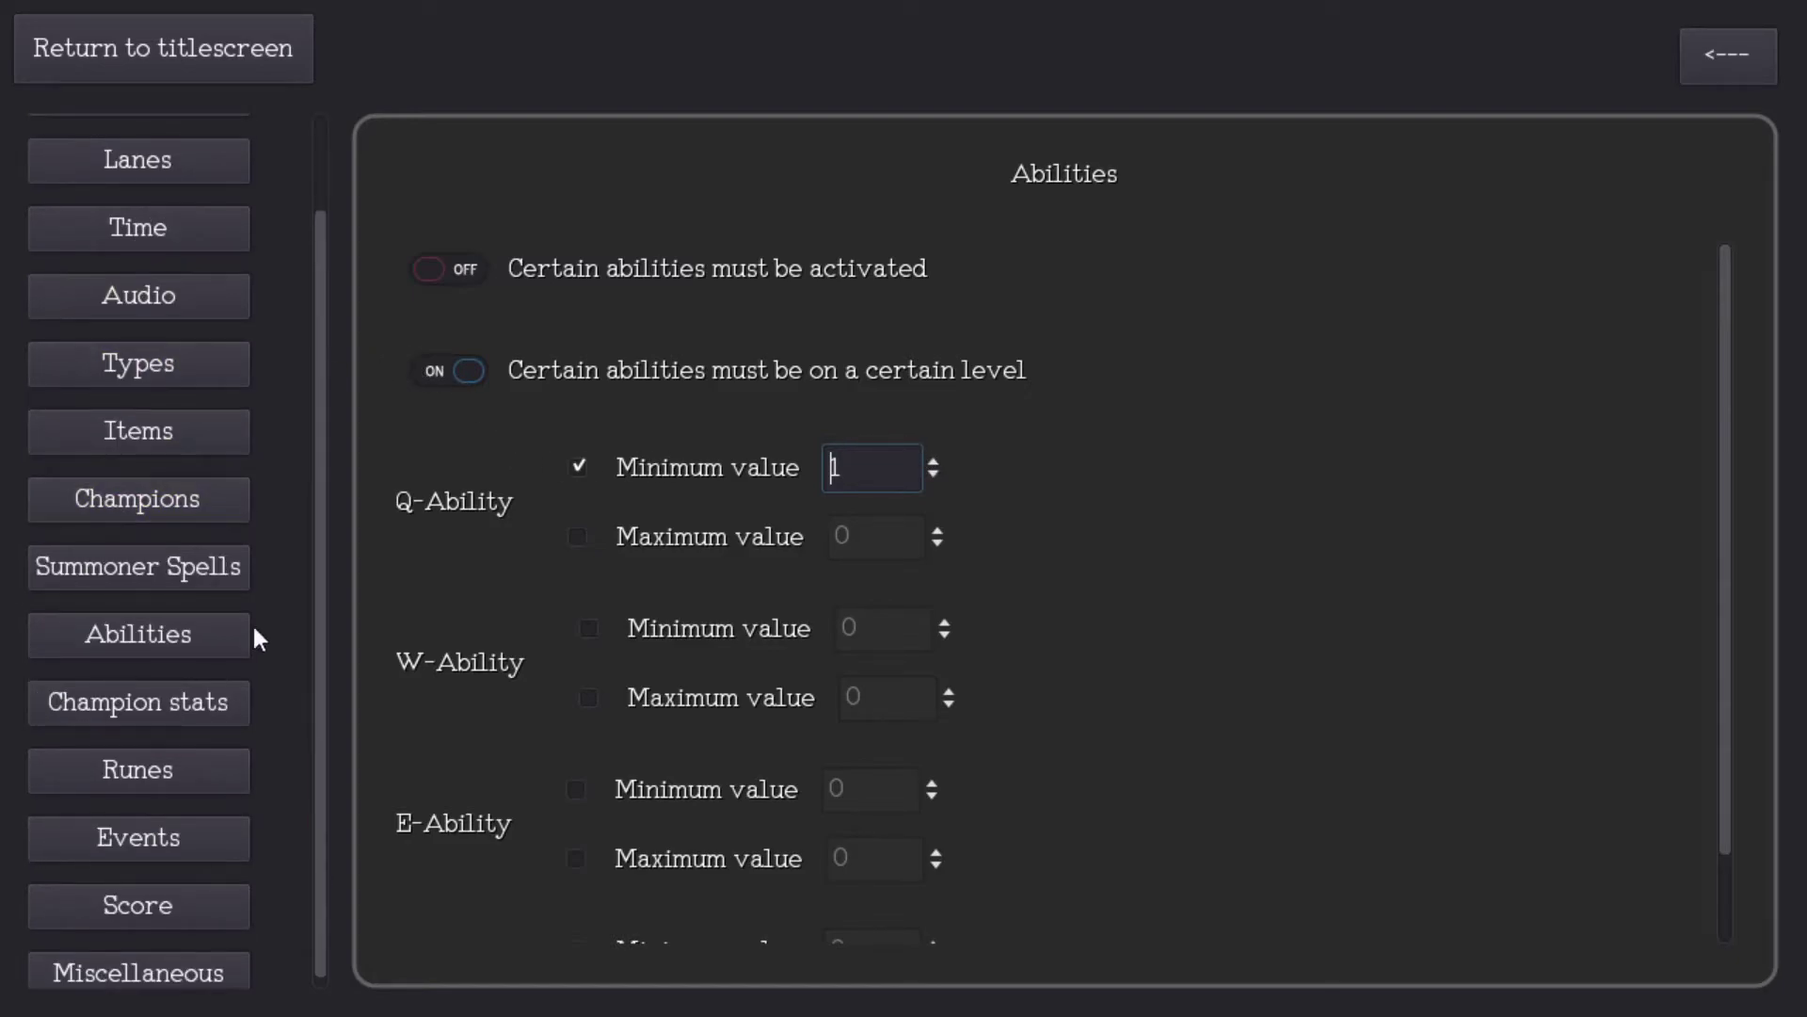
click(196, 723)
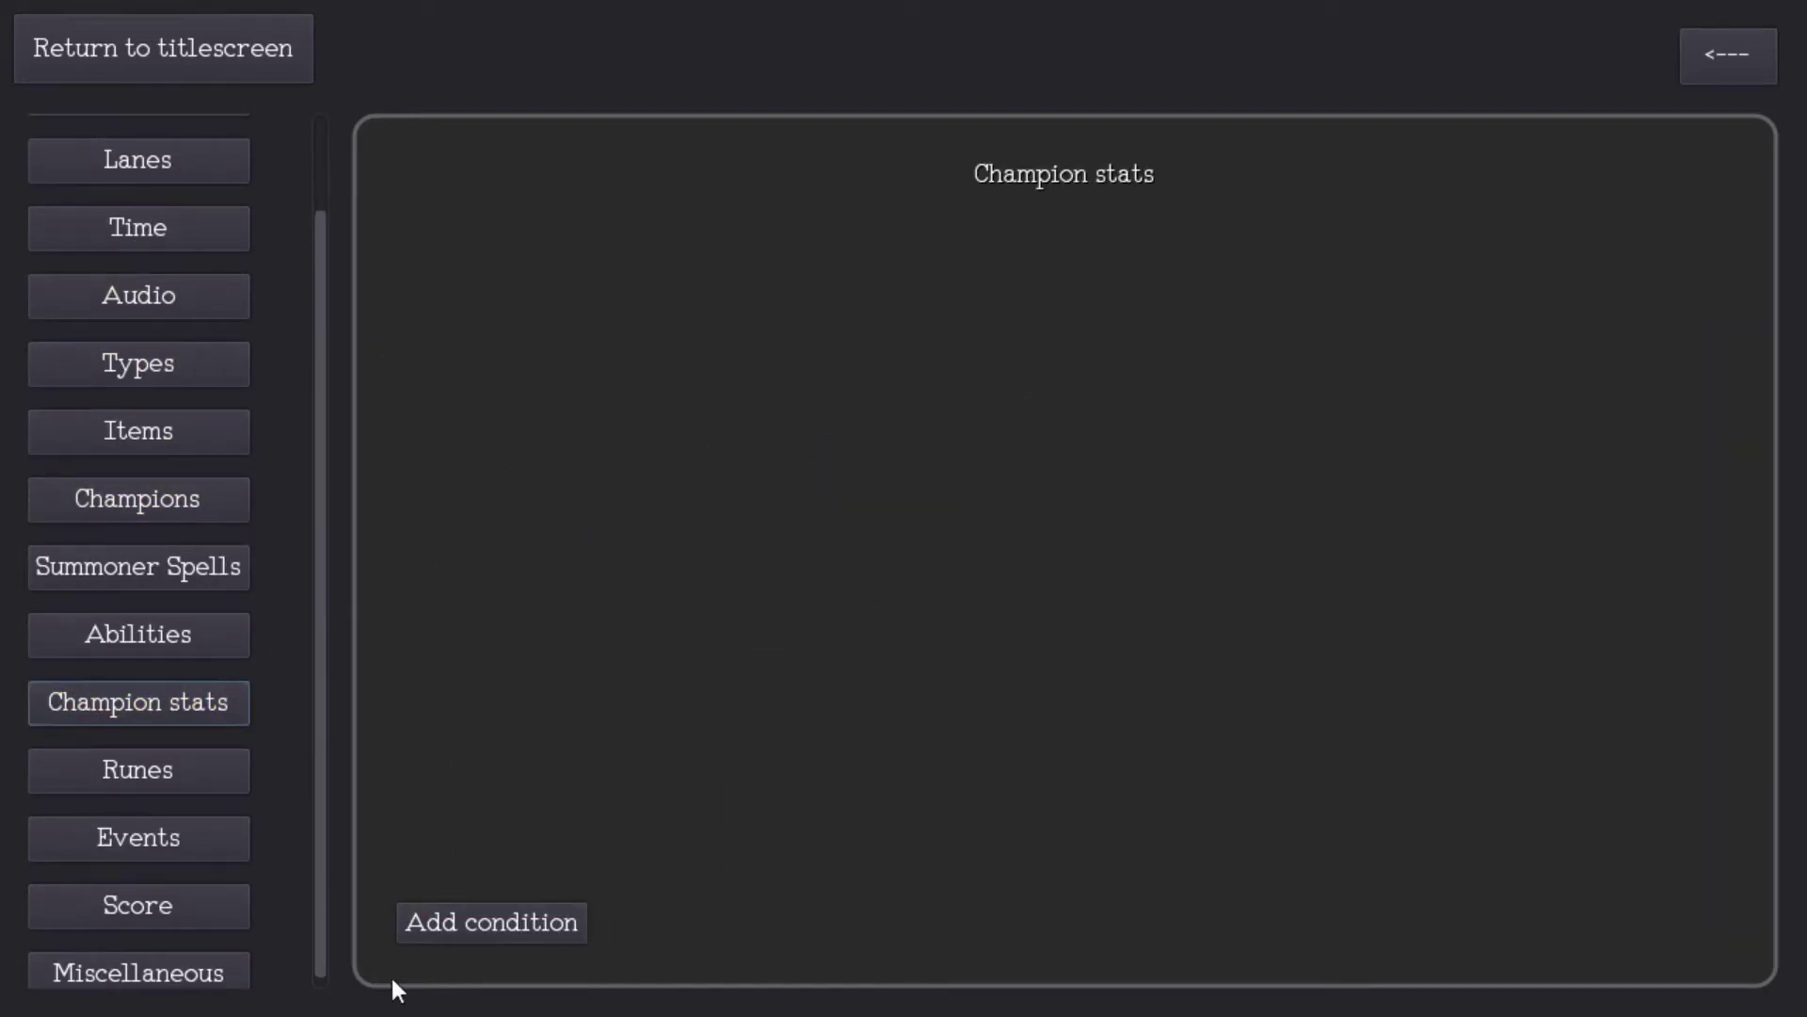
click(460, 917)
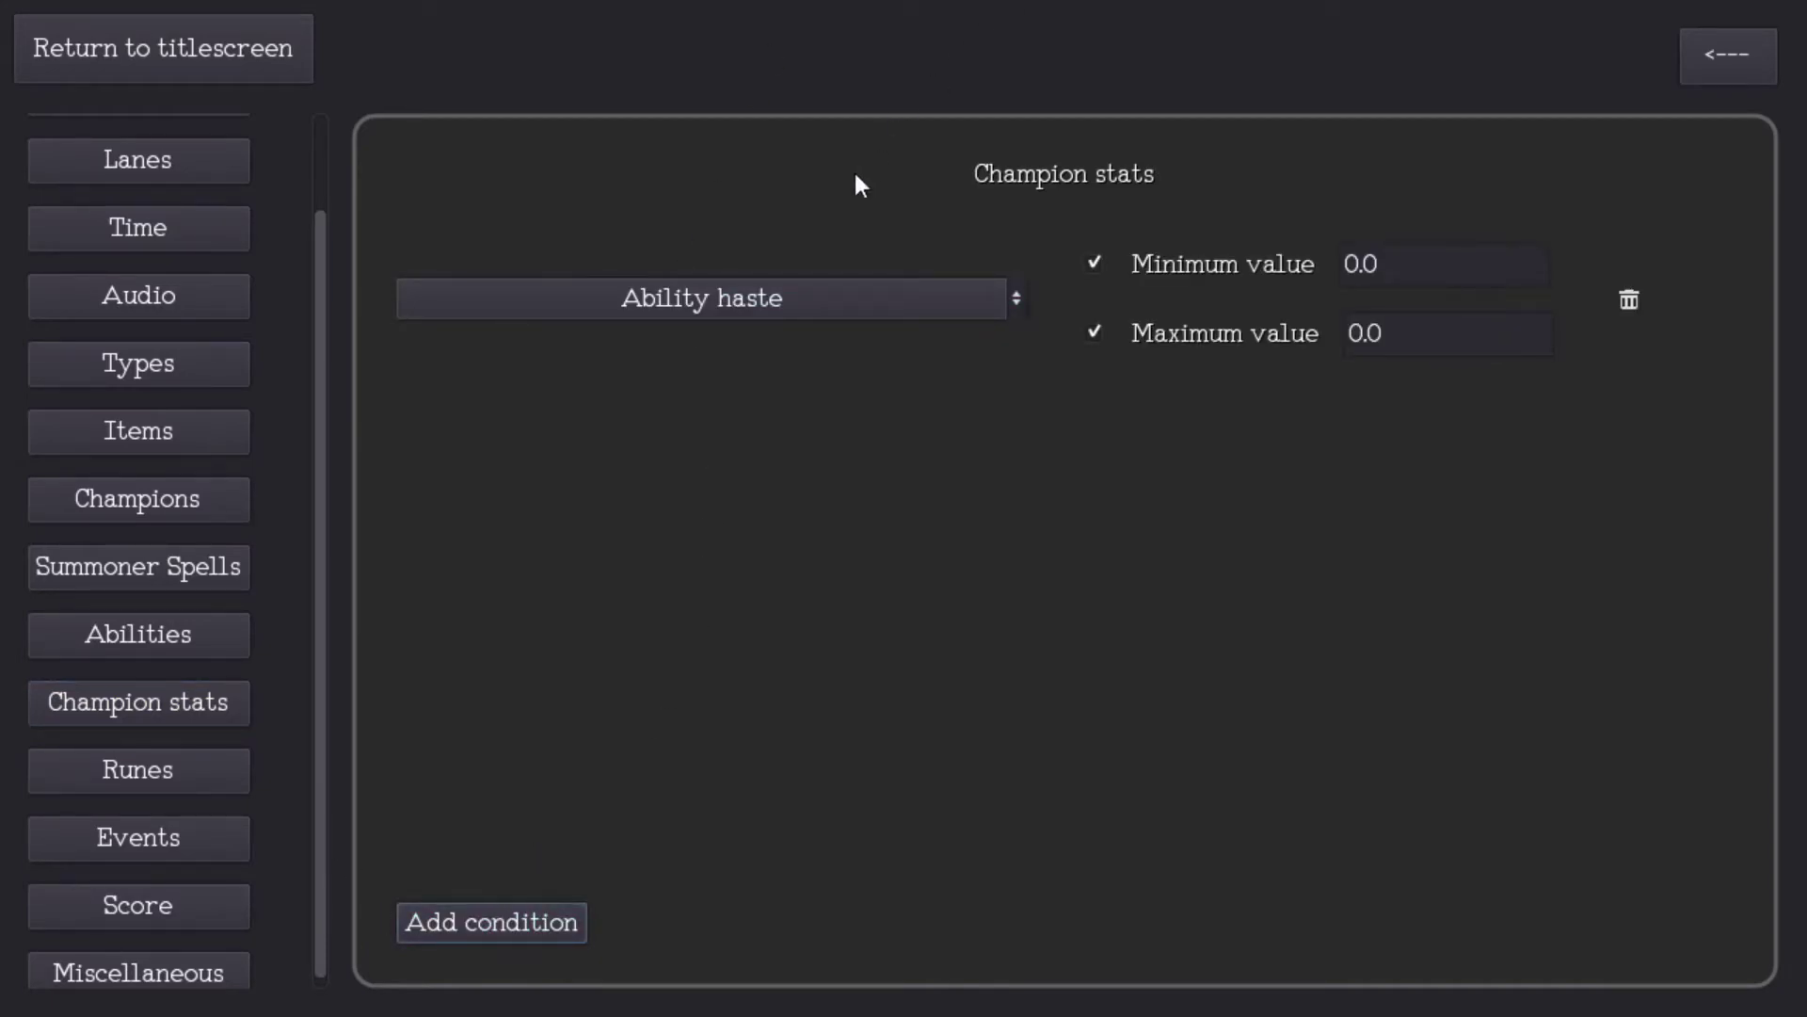
click(841, 313)
scroll(584, 247, down, 1)
scroll(584, 247, up, 1)
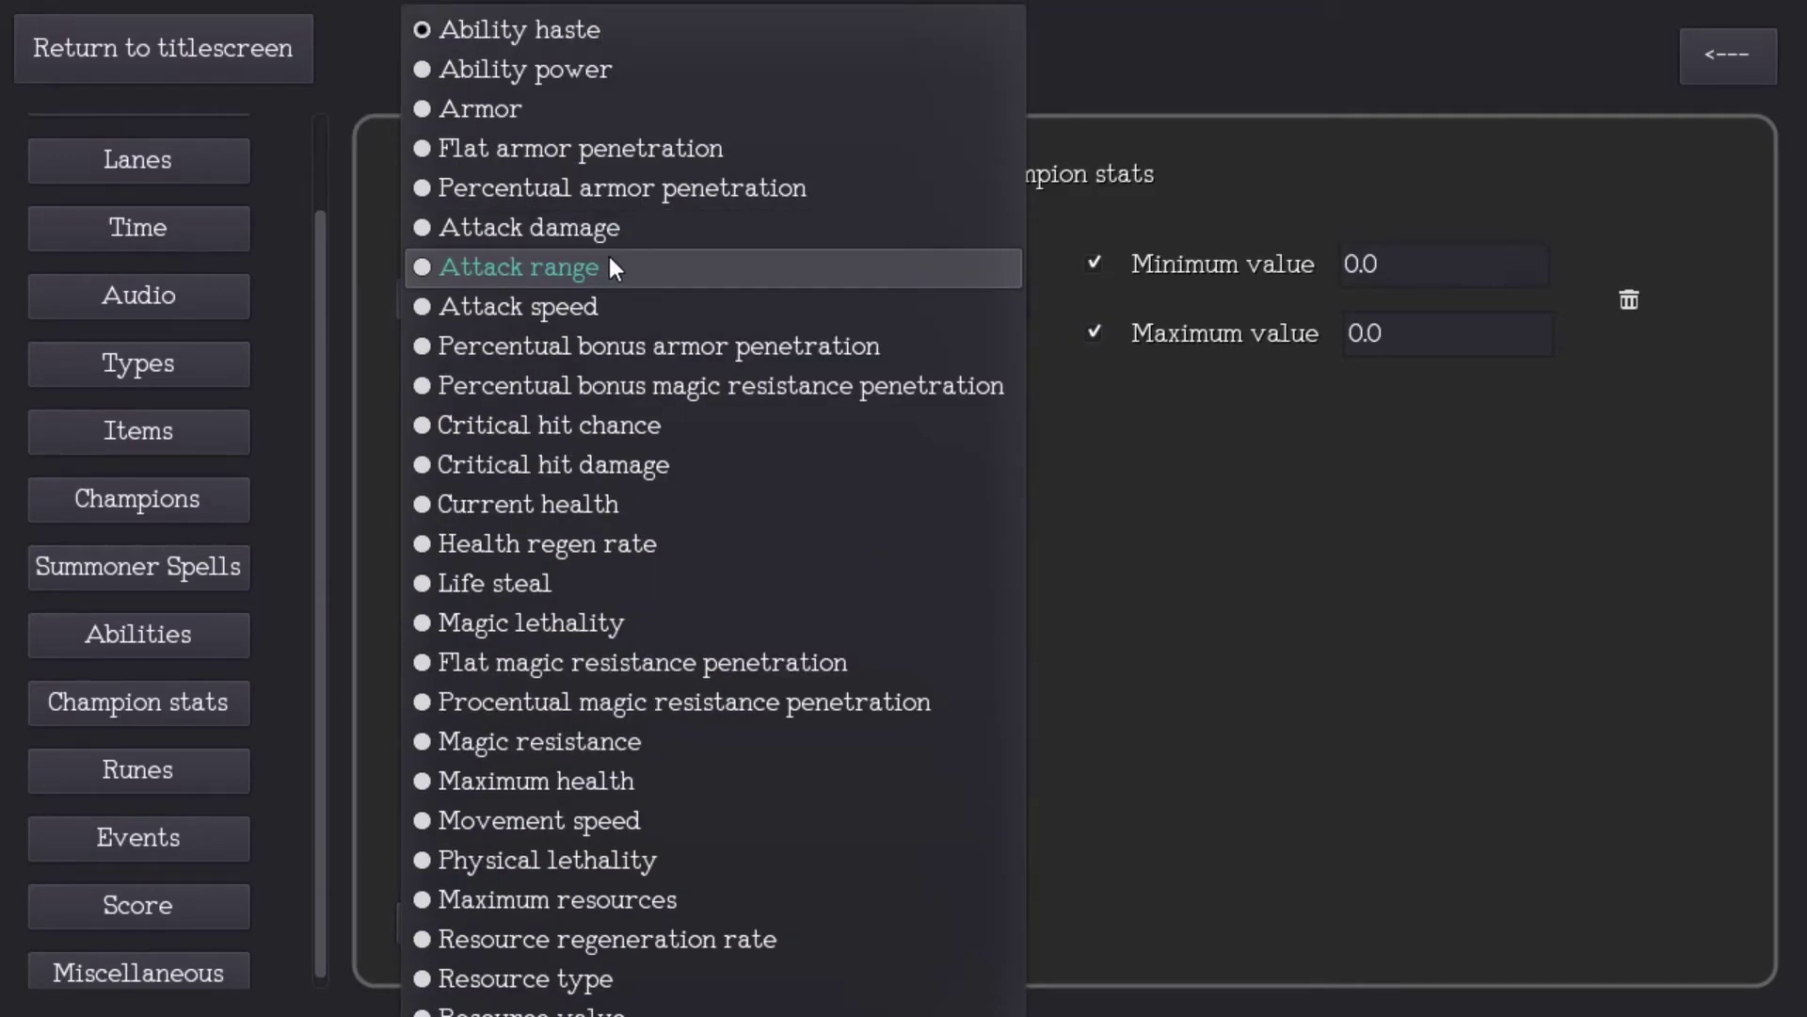
scroll(743, 399, down, 1)
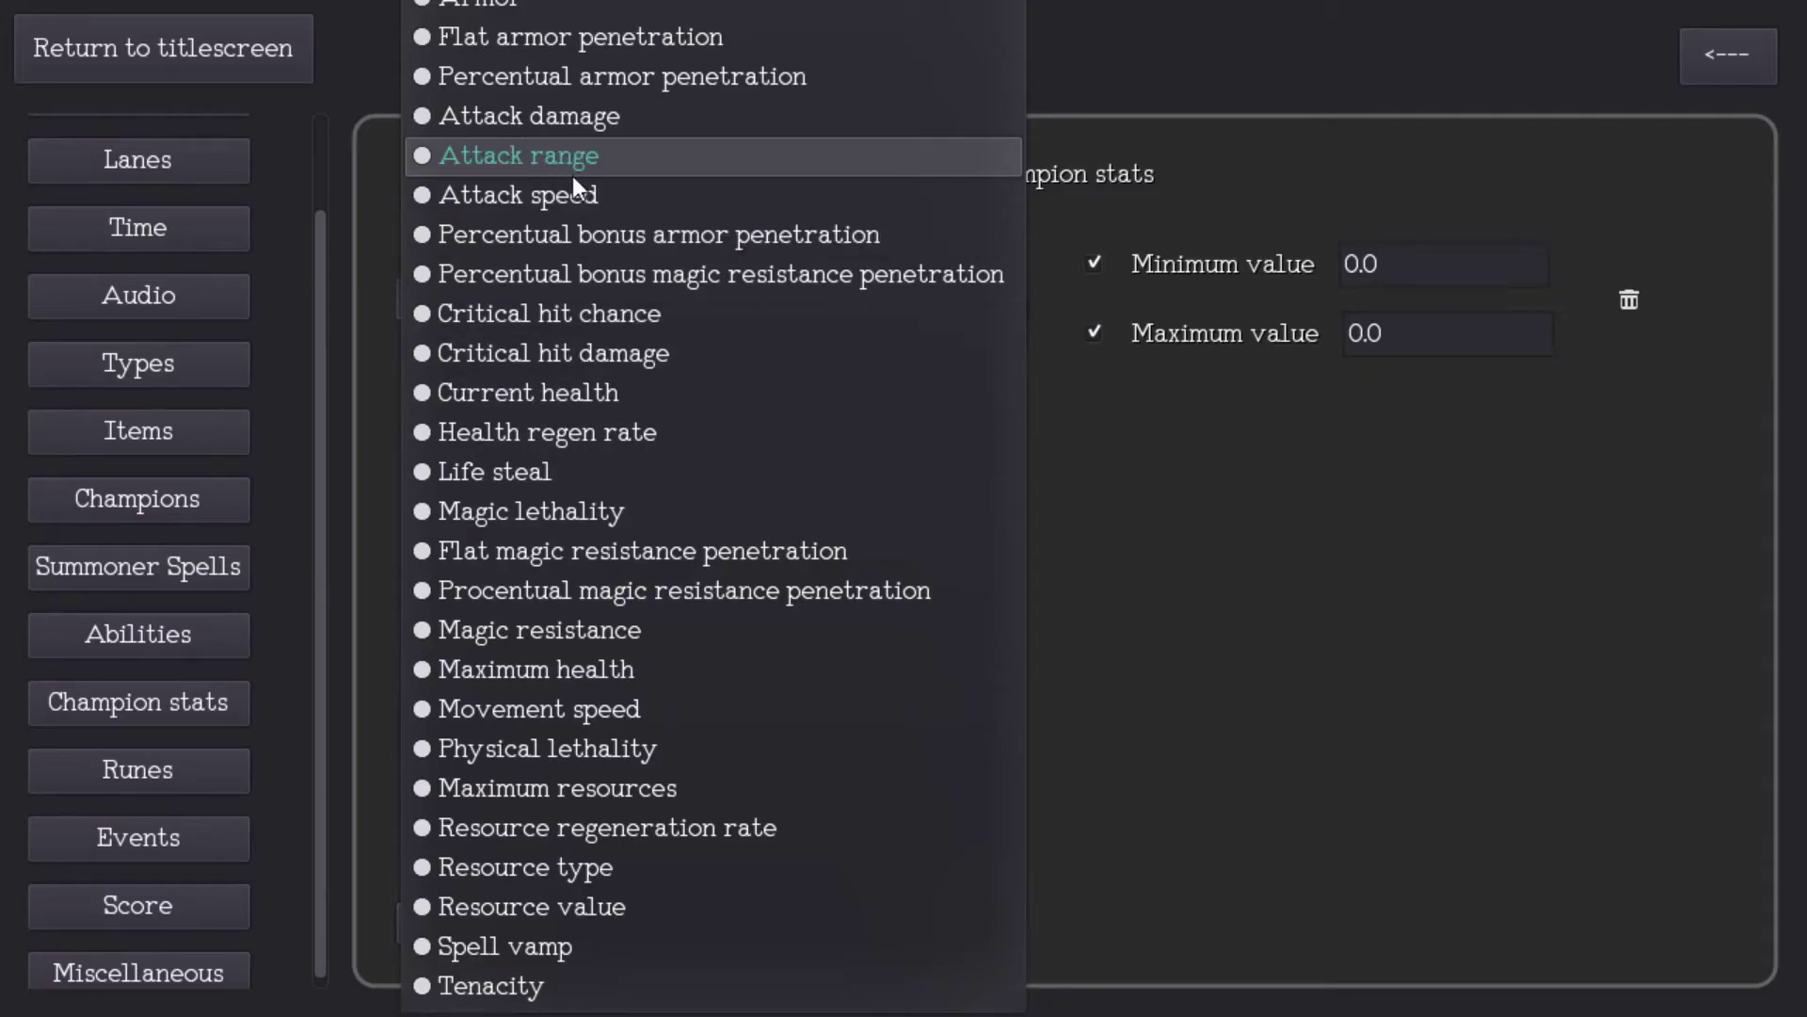
click(603, 116)
Step: Set the Attack damage condition's minimum value to 50 and maximum value to 1000
double_click(1453, 264)
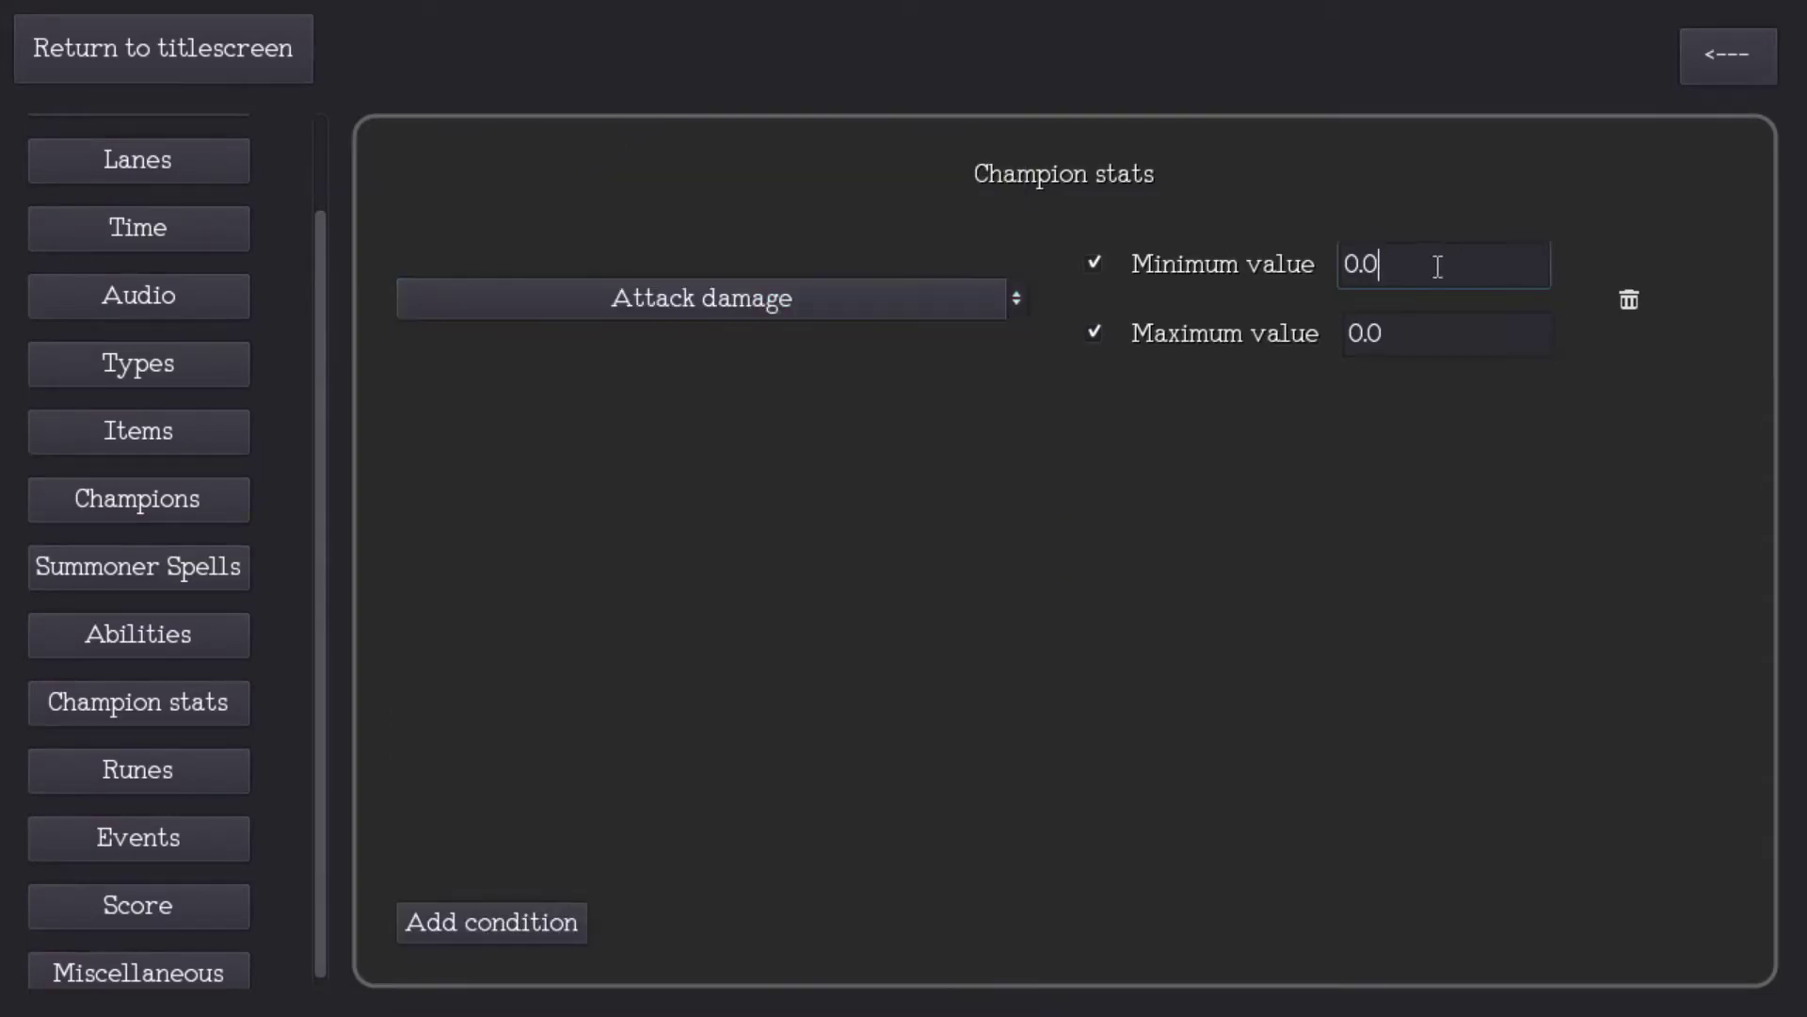
text(50)
click(1474, 332)
double_click(1474, 333)
text(1000)
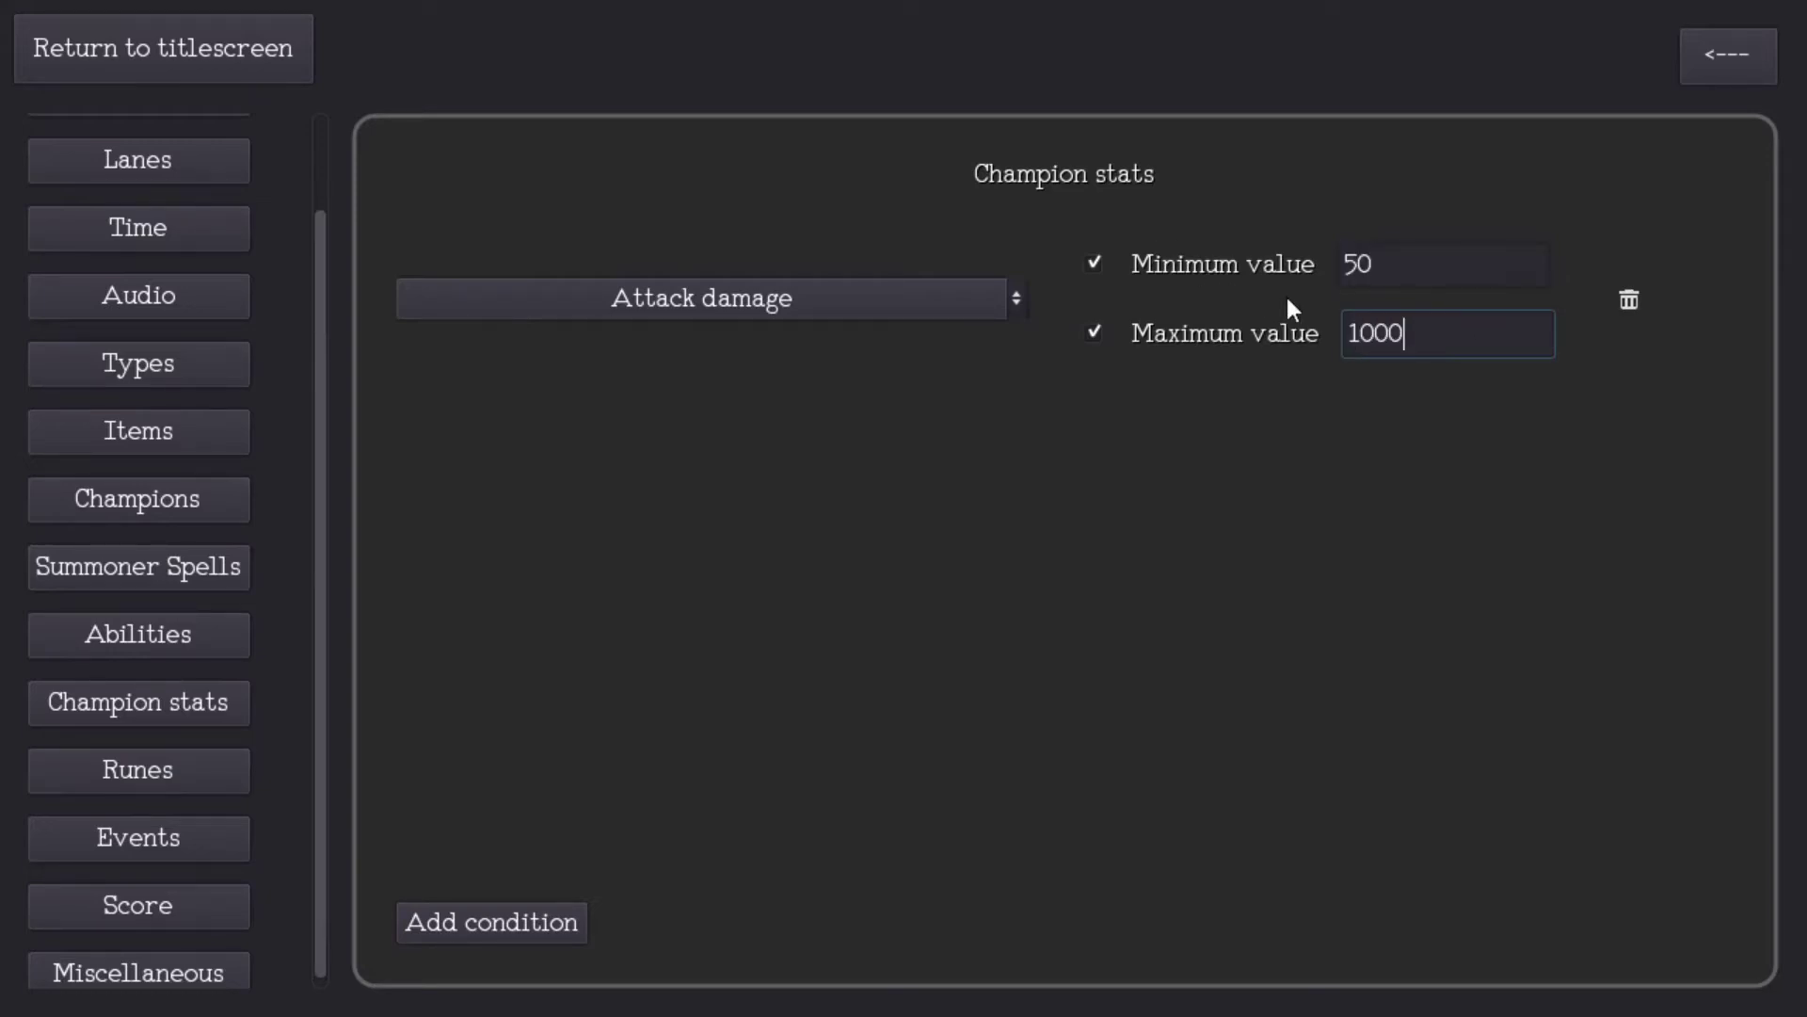
Step: Set the Attack damage condition's maximum value to 100, and try out adding and deleting a second stat condition
key(BackSpace)
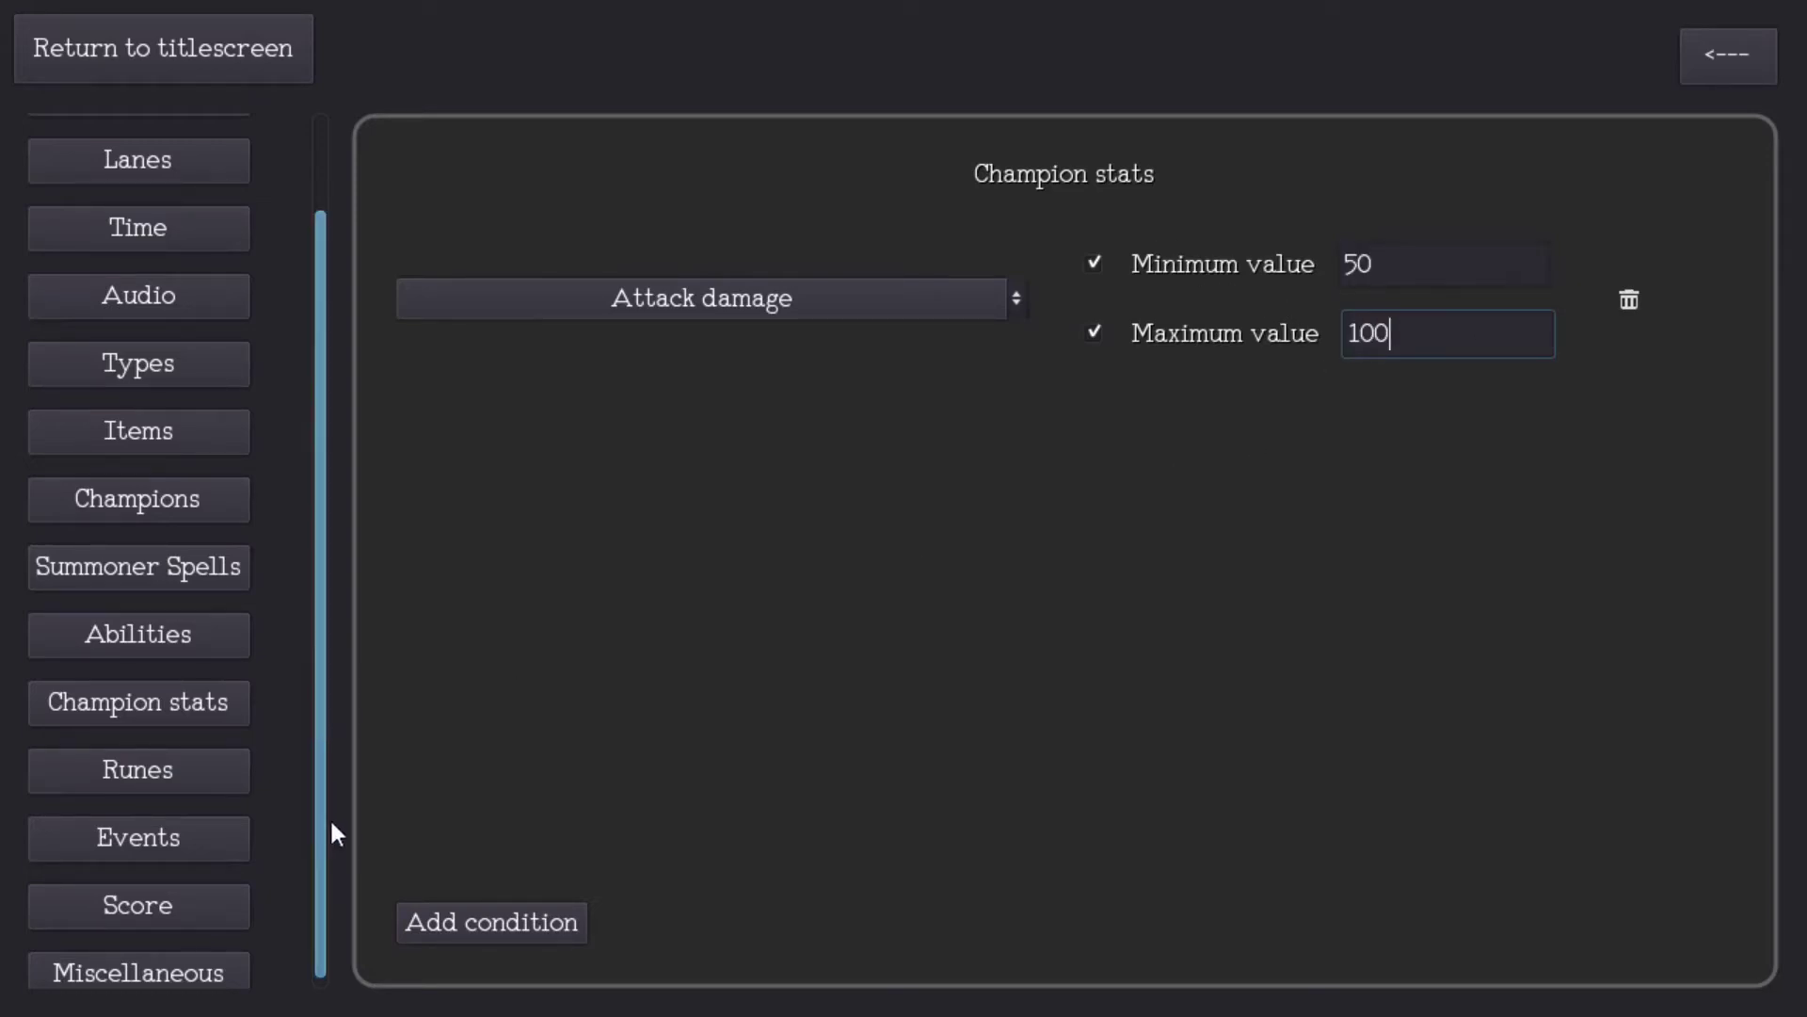
click(507, 919)
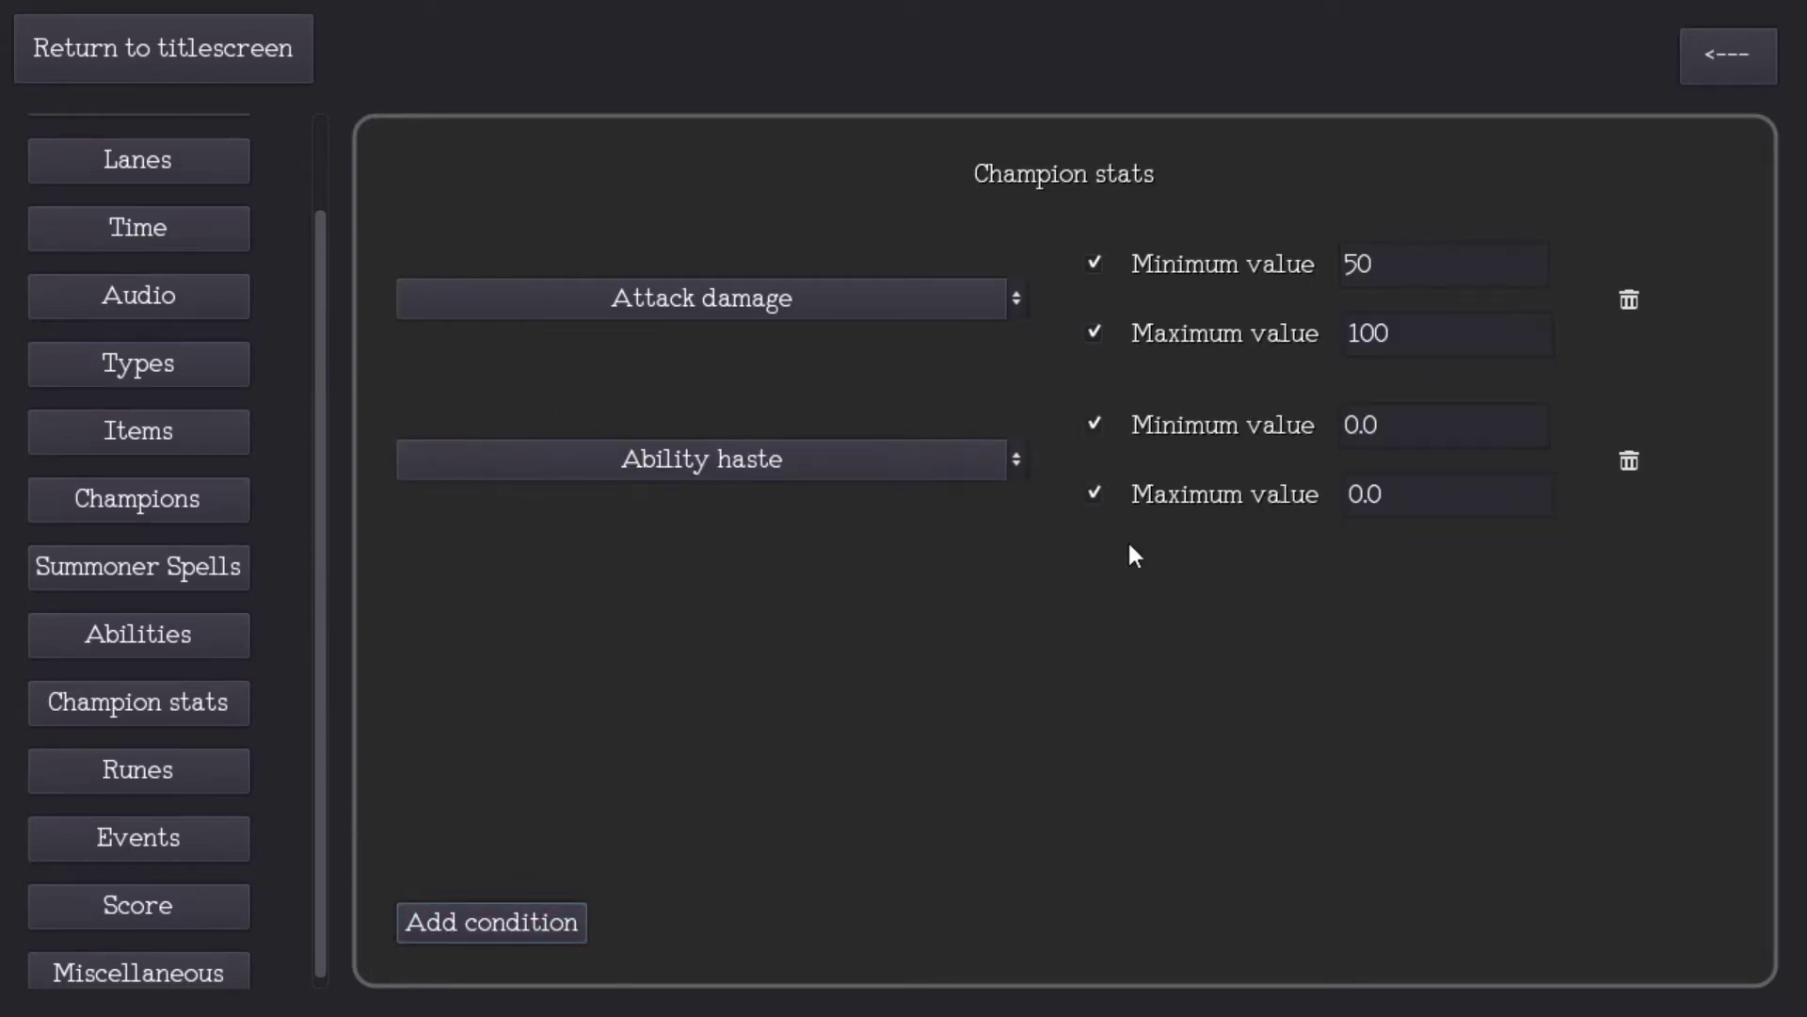
click(1632, 467)
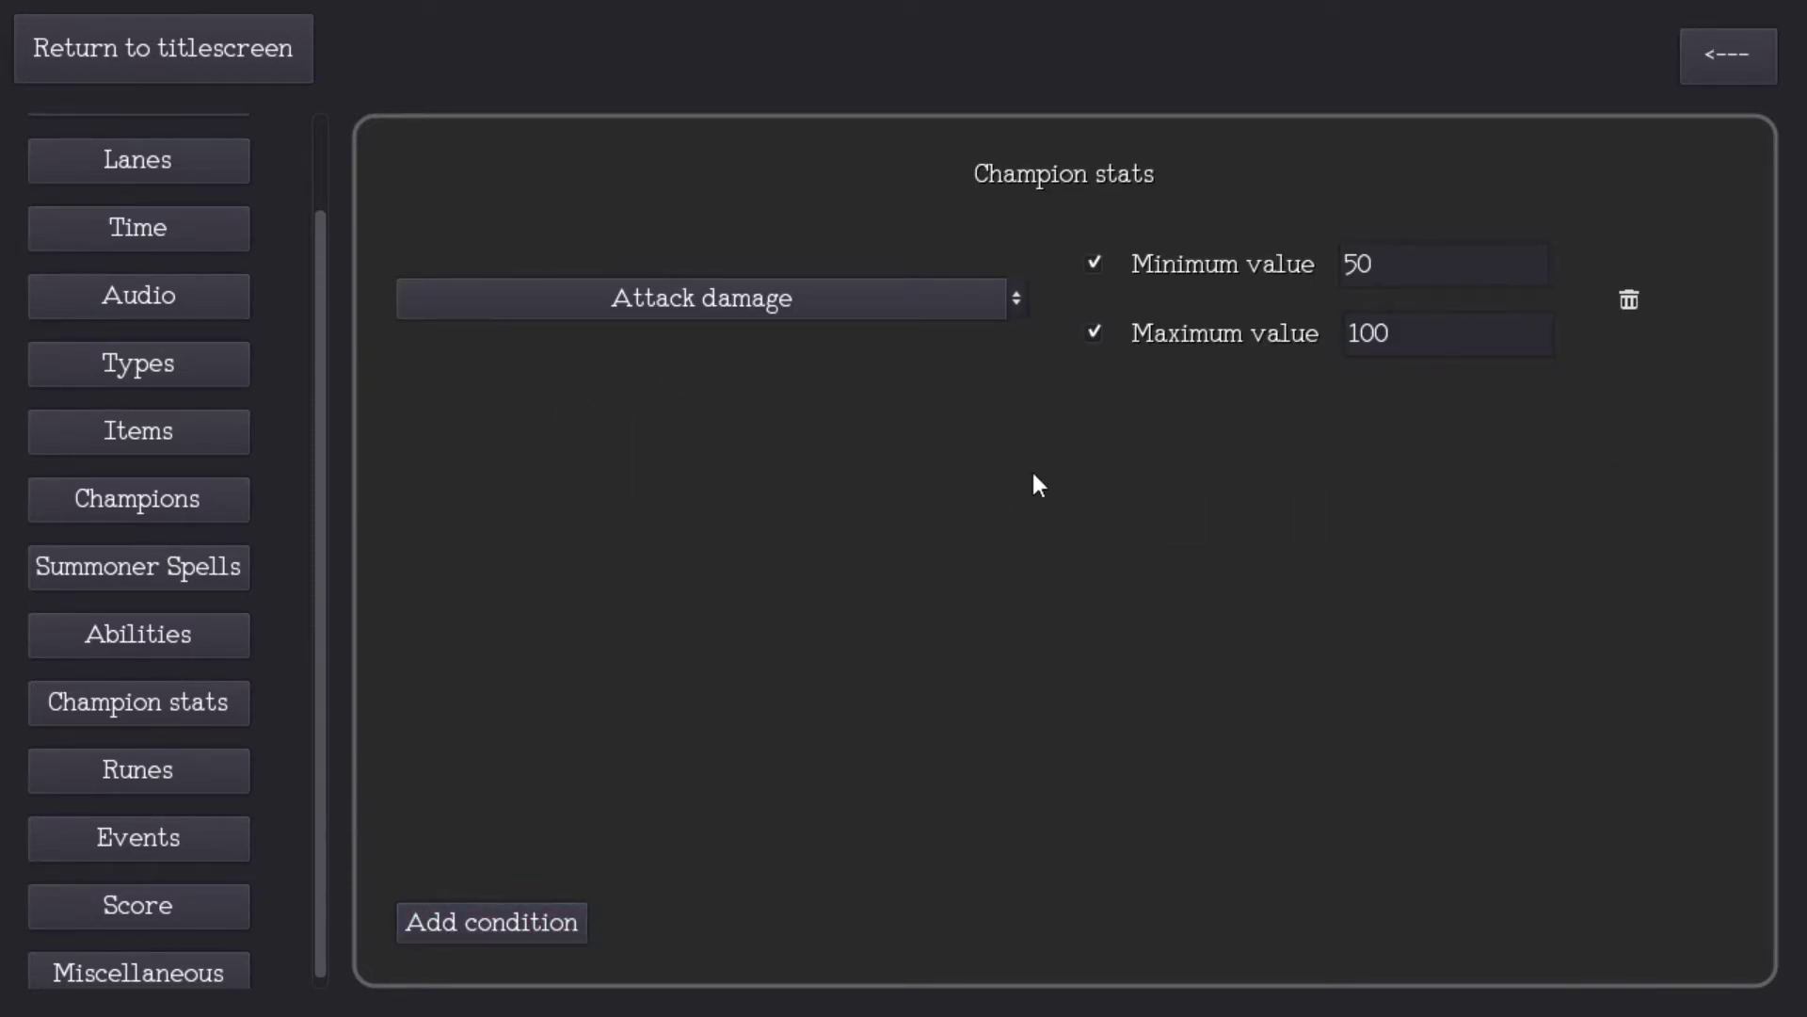
Step: In the rune conditions, choose Precision as the primary path with Conqueror, Triumph and Last Stand
scroll(143, 529, down, 1)
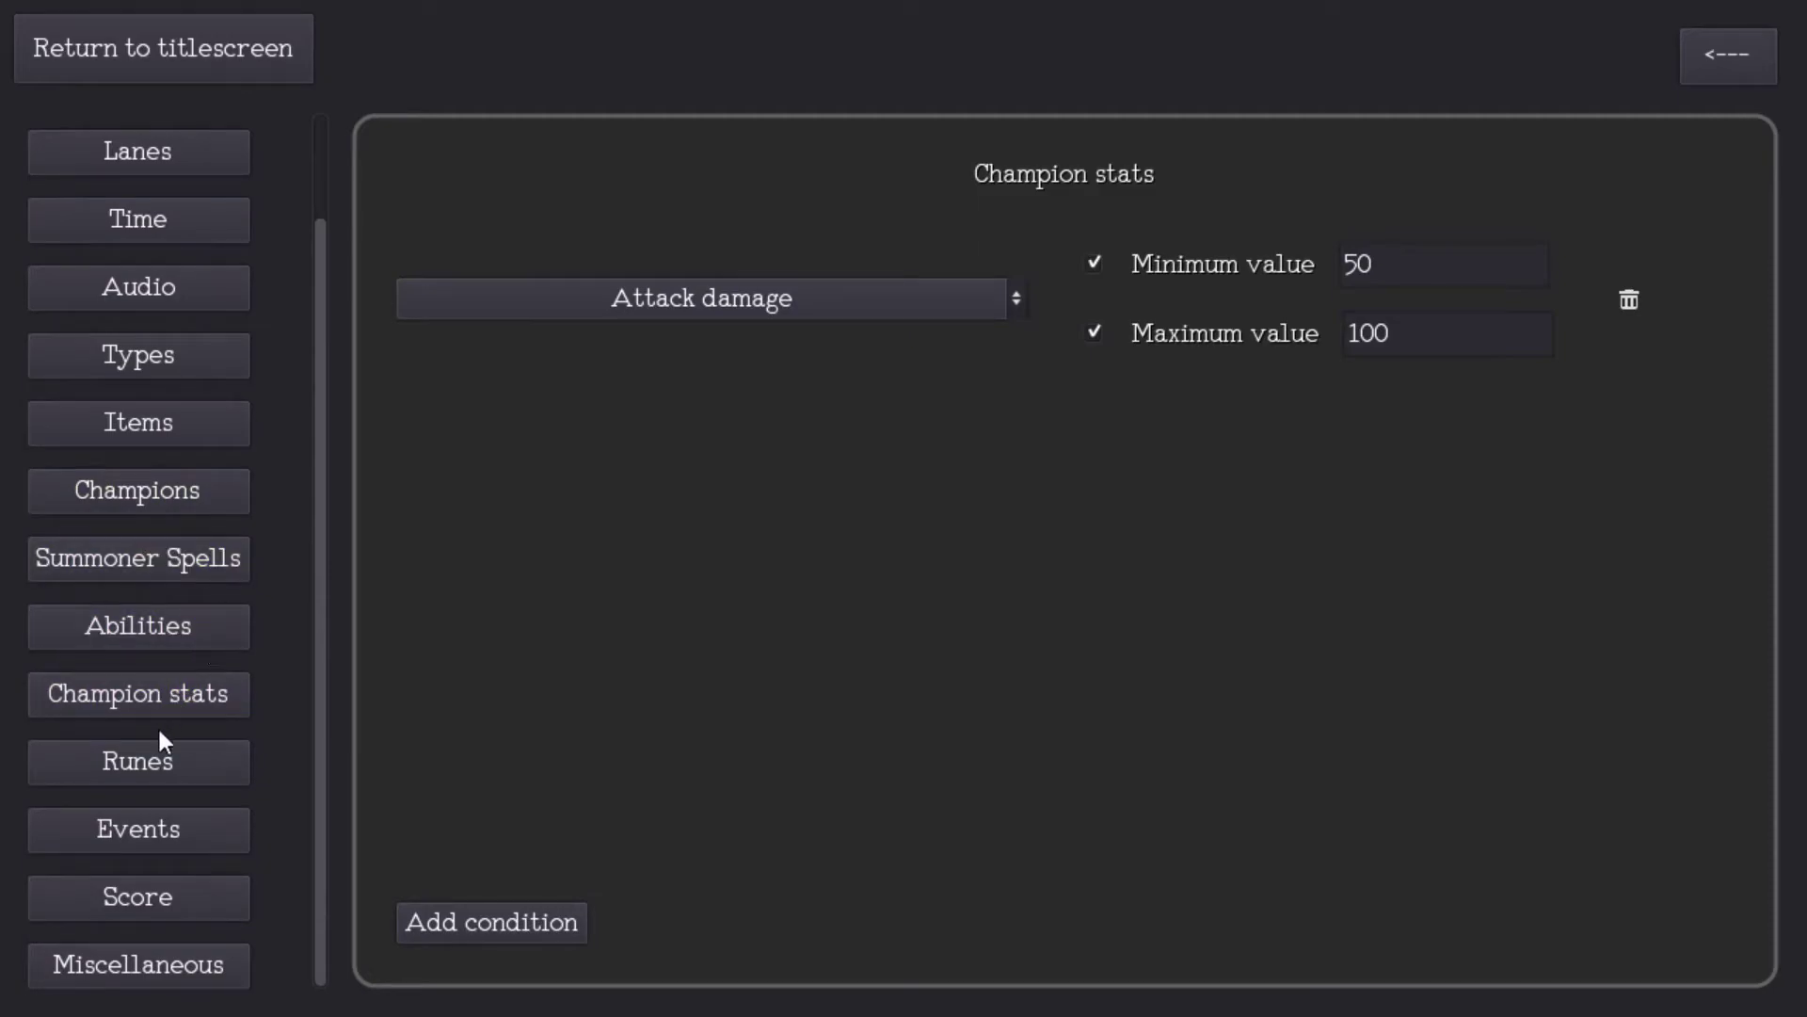
click(154, 760)
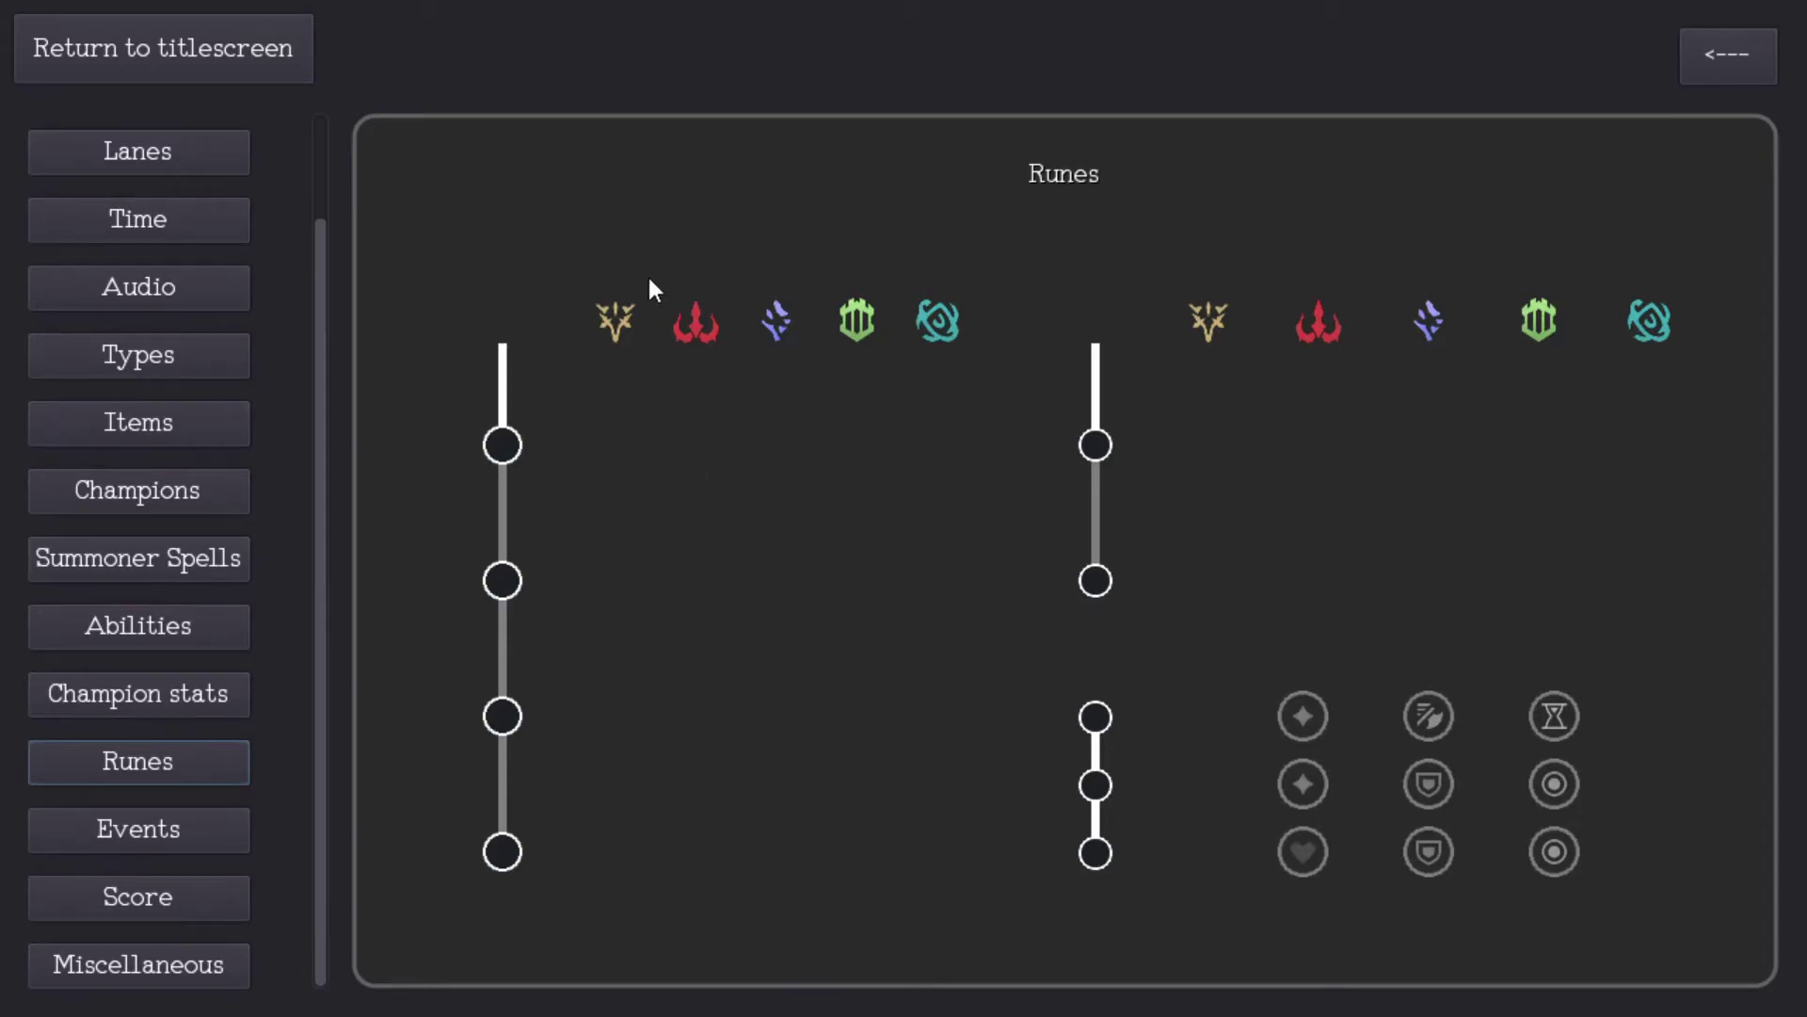
click(618, 324)
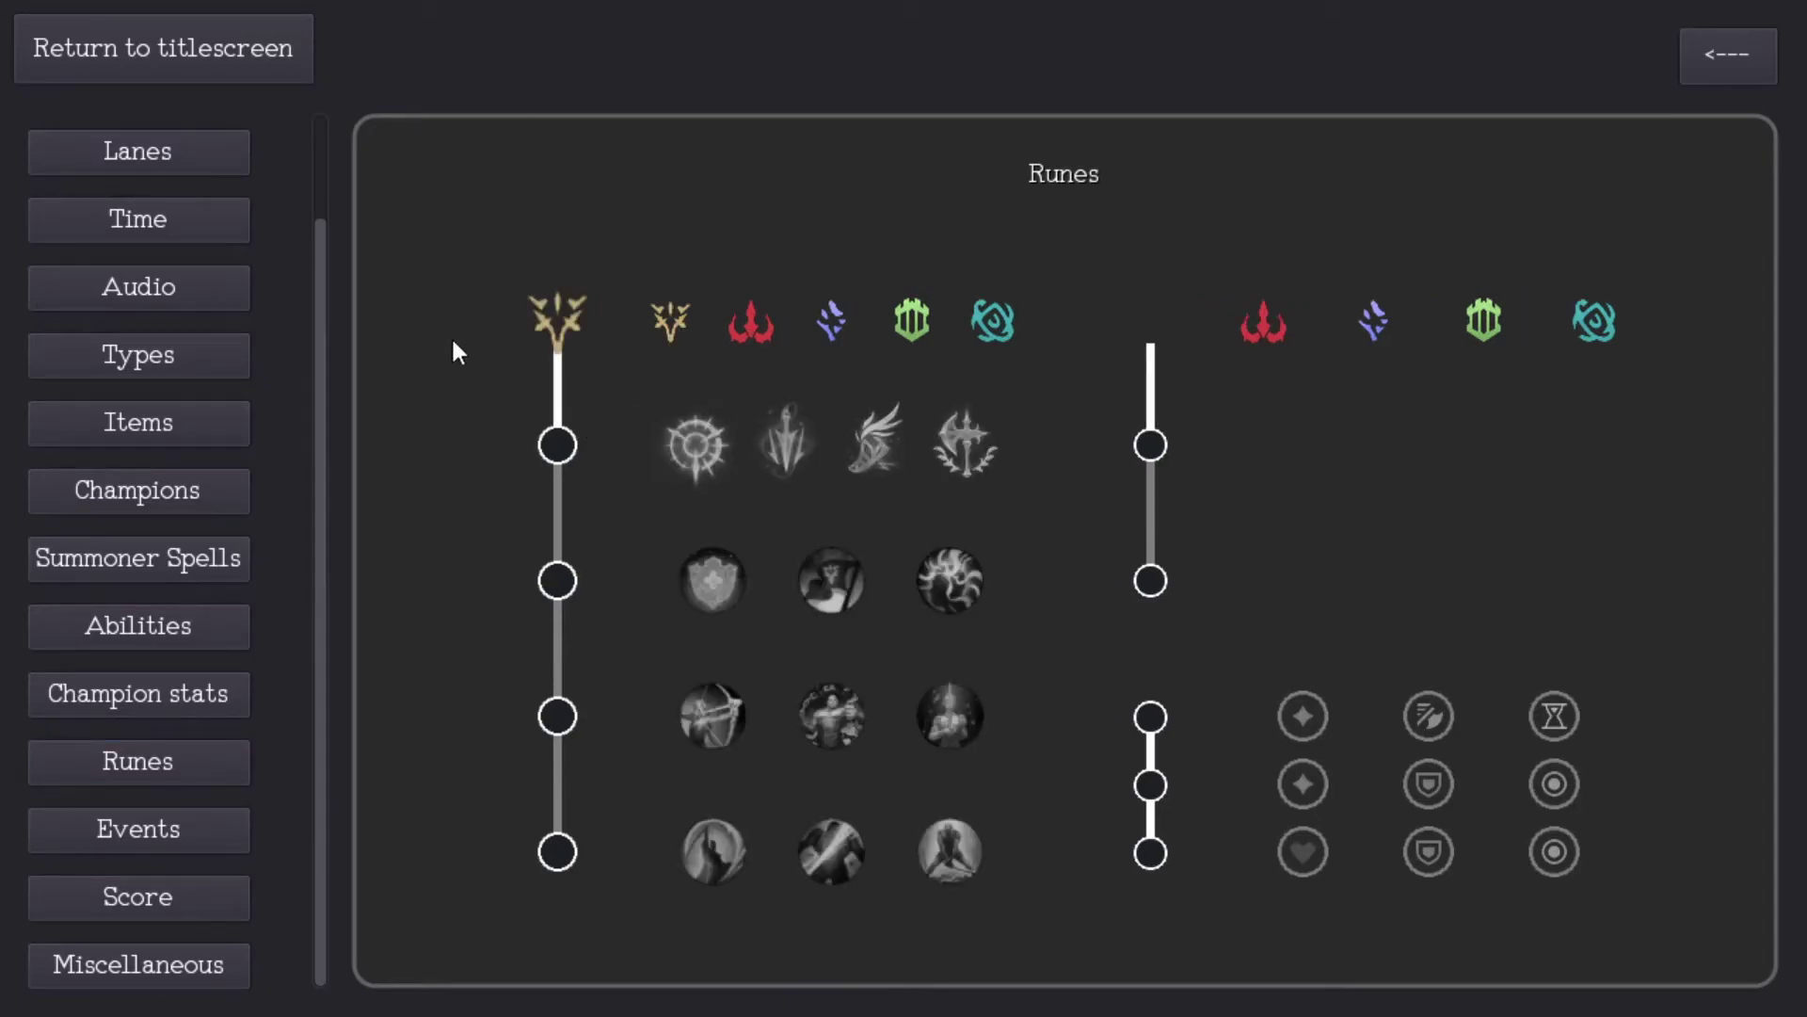
click(965, 442)
click(831, 579)
click(950, 852)
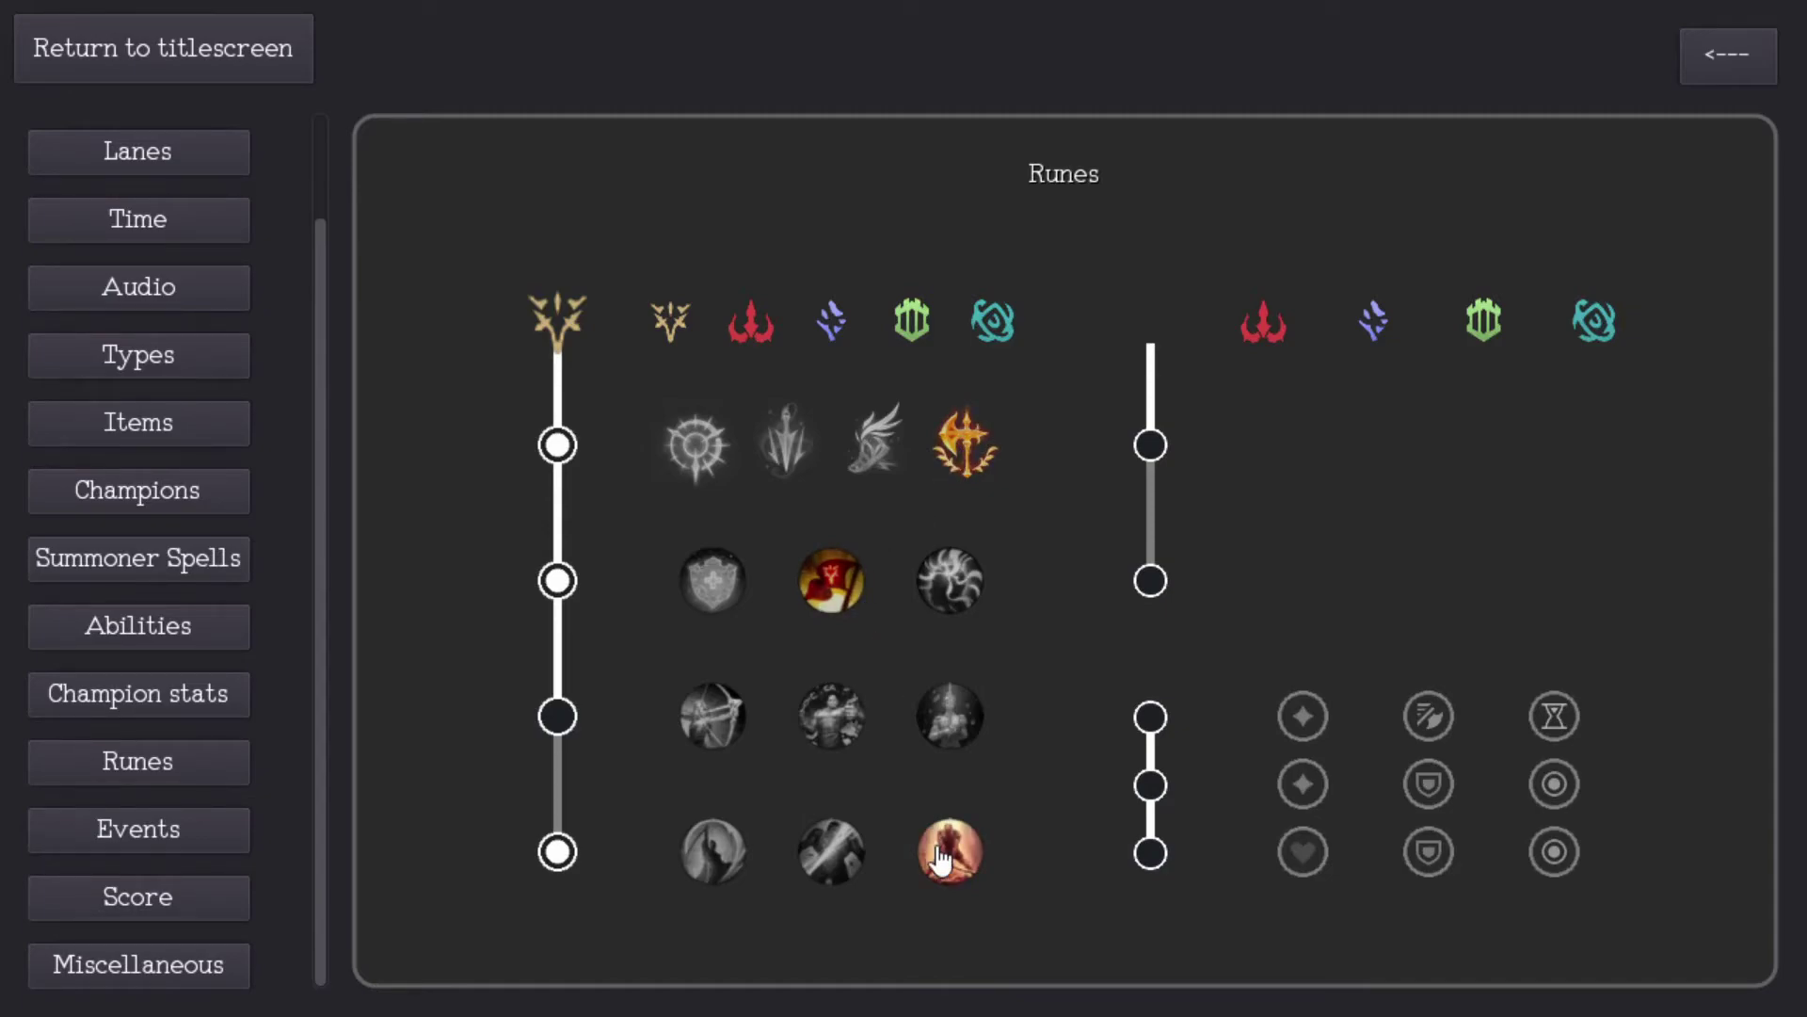
Step: Choose the green Resolve path as secondary and pick the first shard in the first and third shard rows
click(1478, 330)
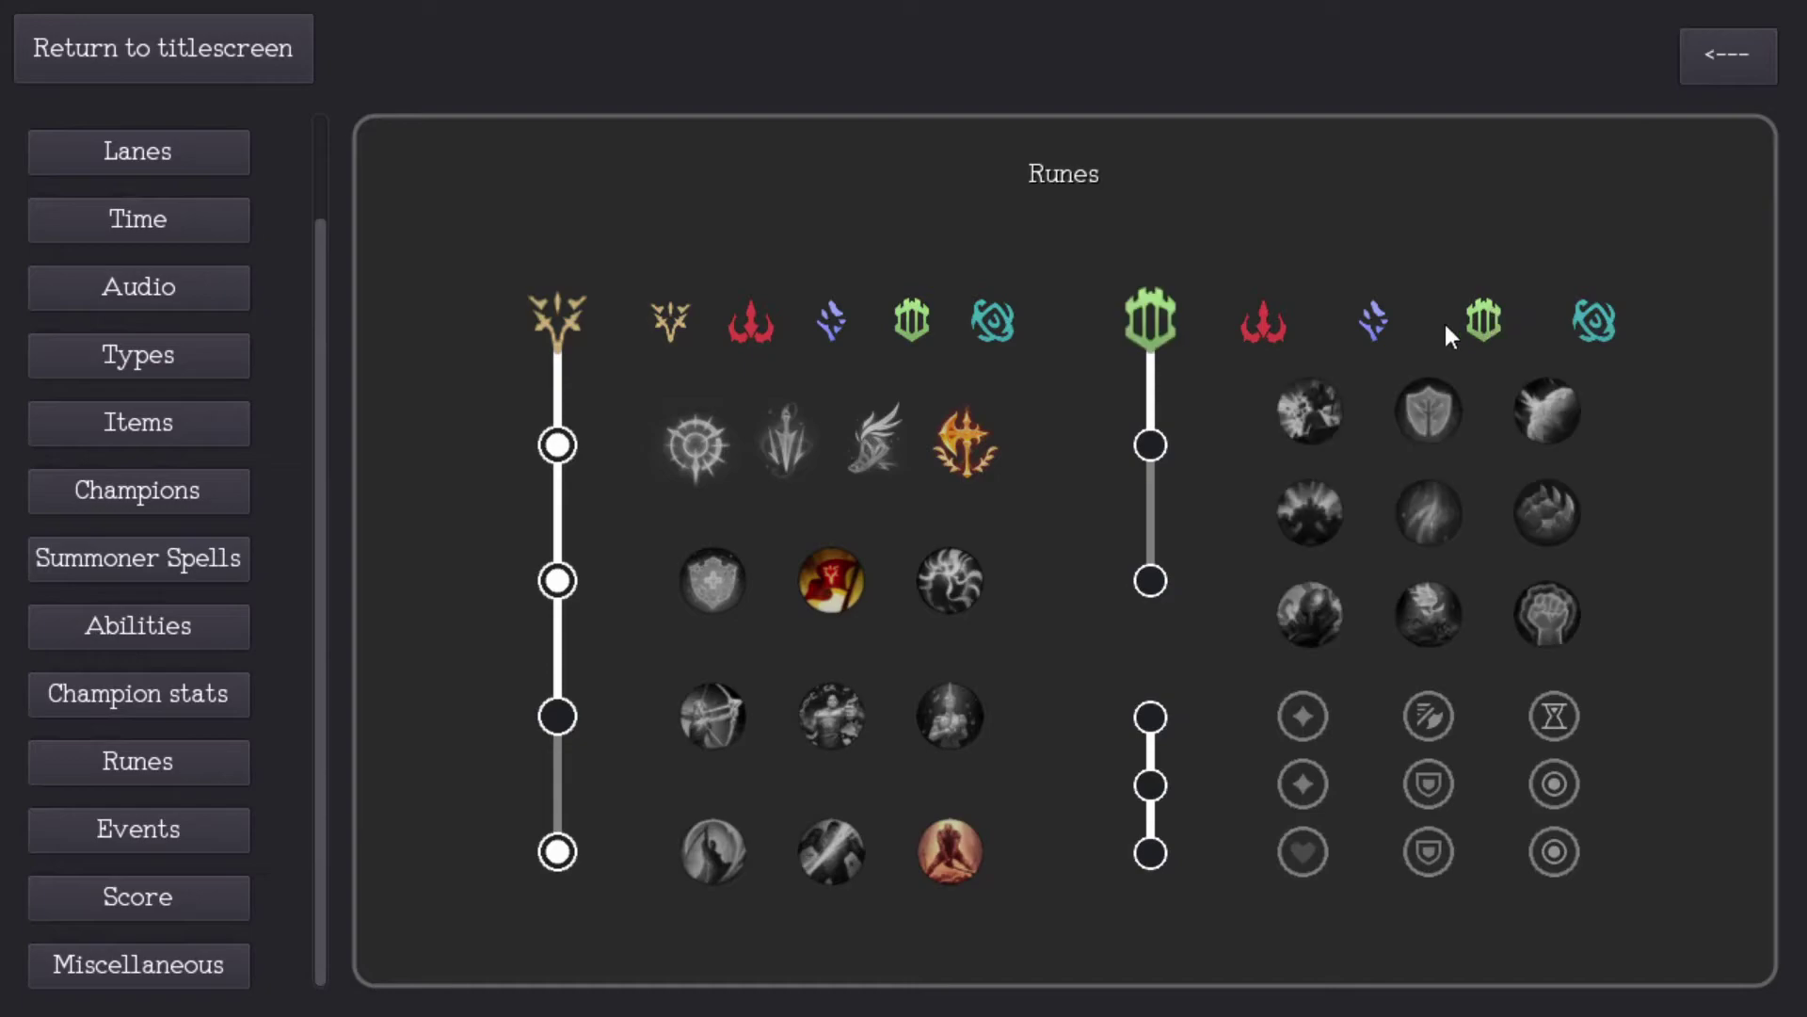
click(1303, 715)
click(1307, 857)
Step: Add an event condition and set its type to Turret destroyed
click(162, 836)
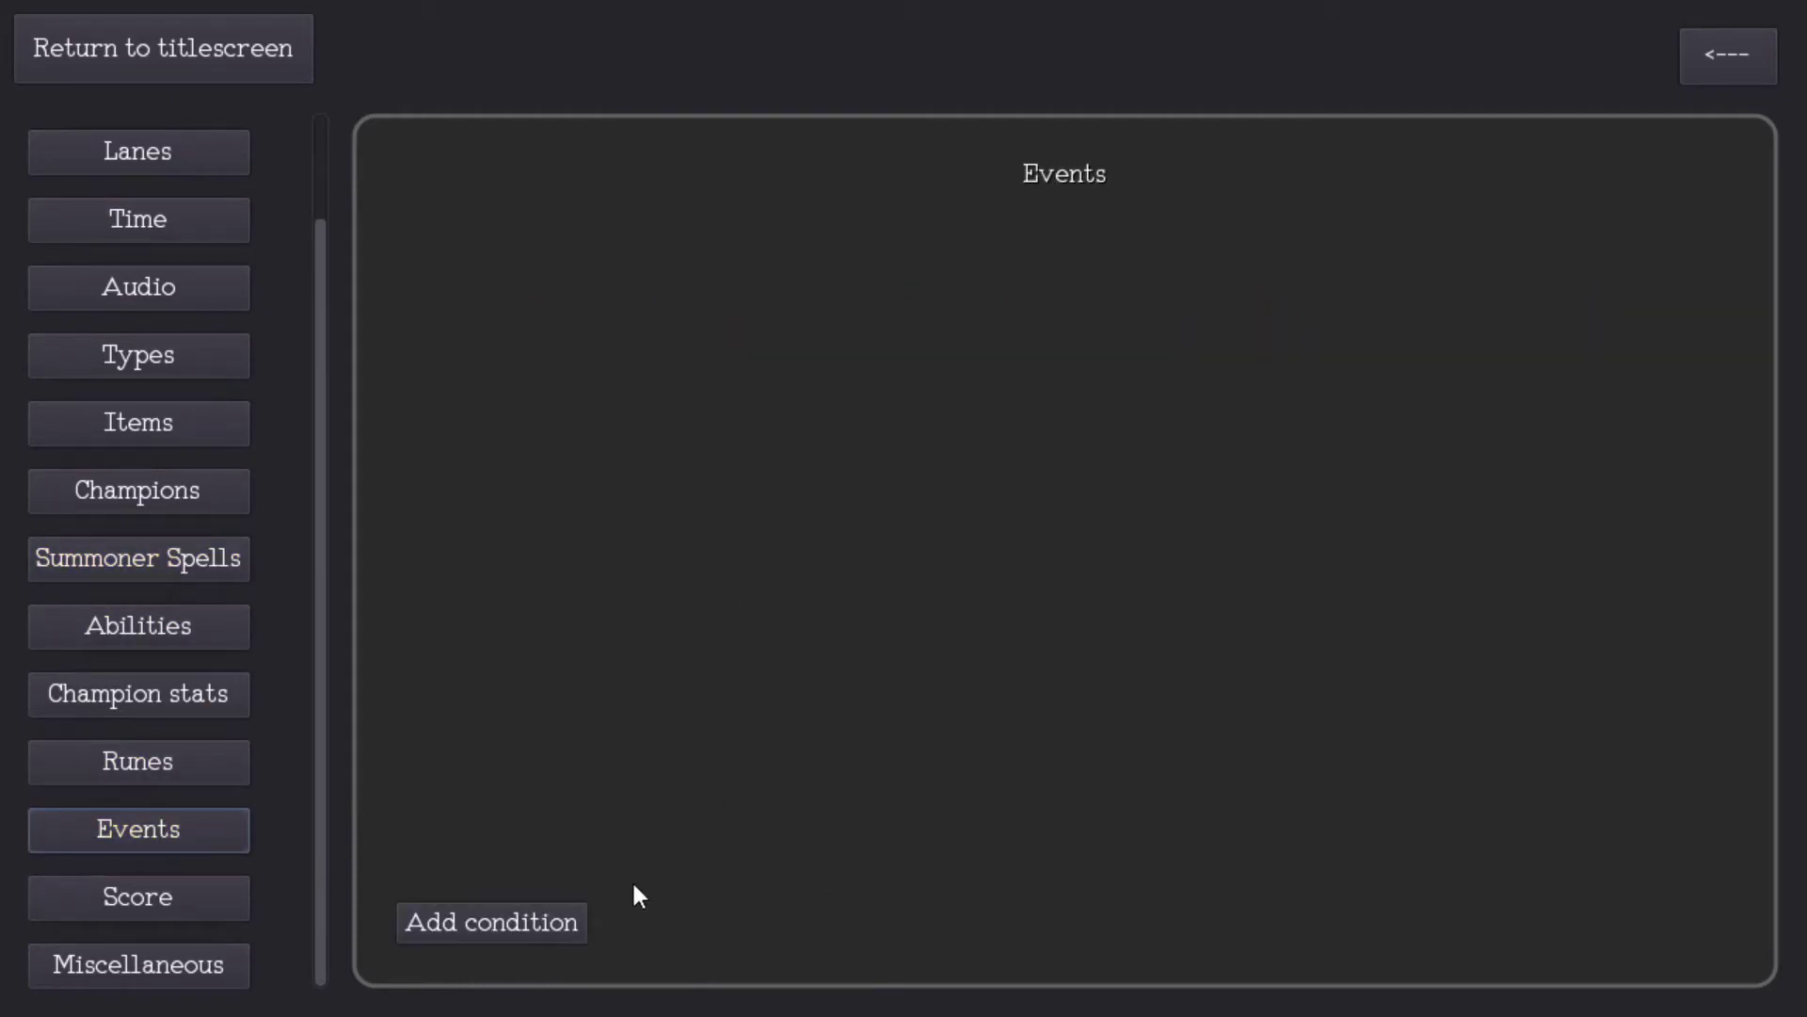
click(514, 926)
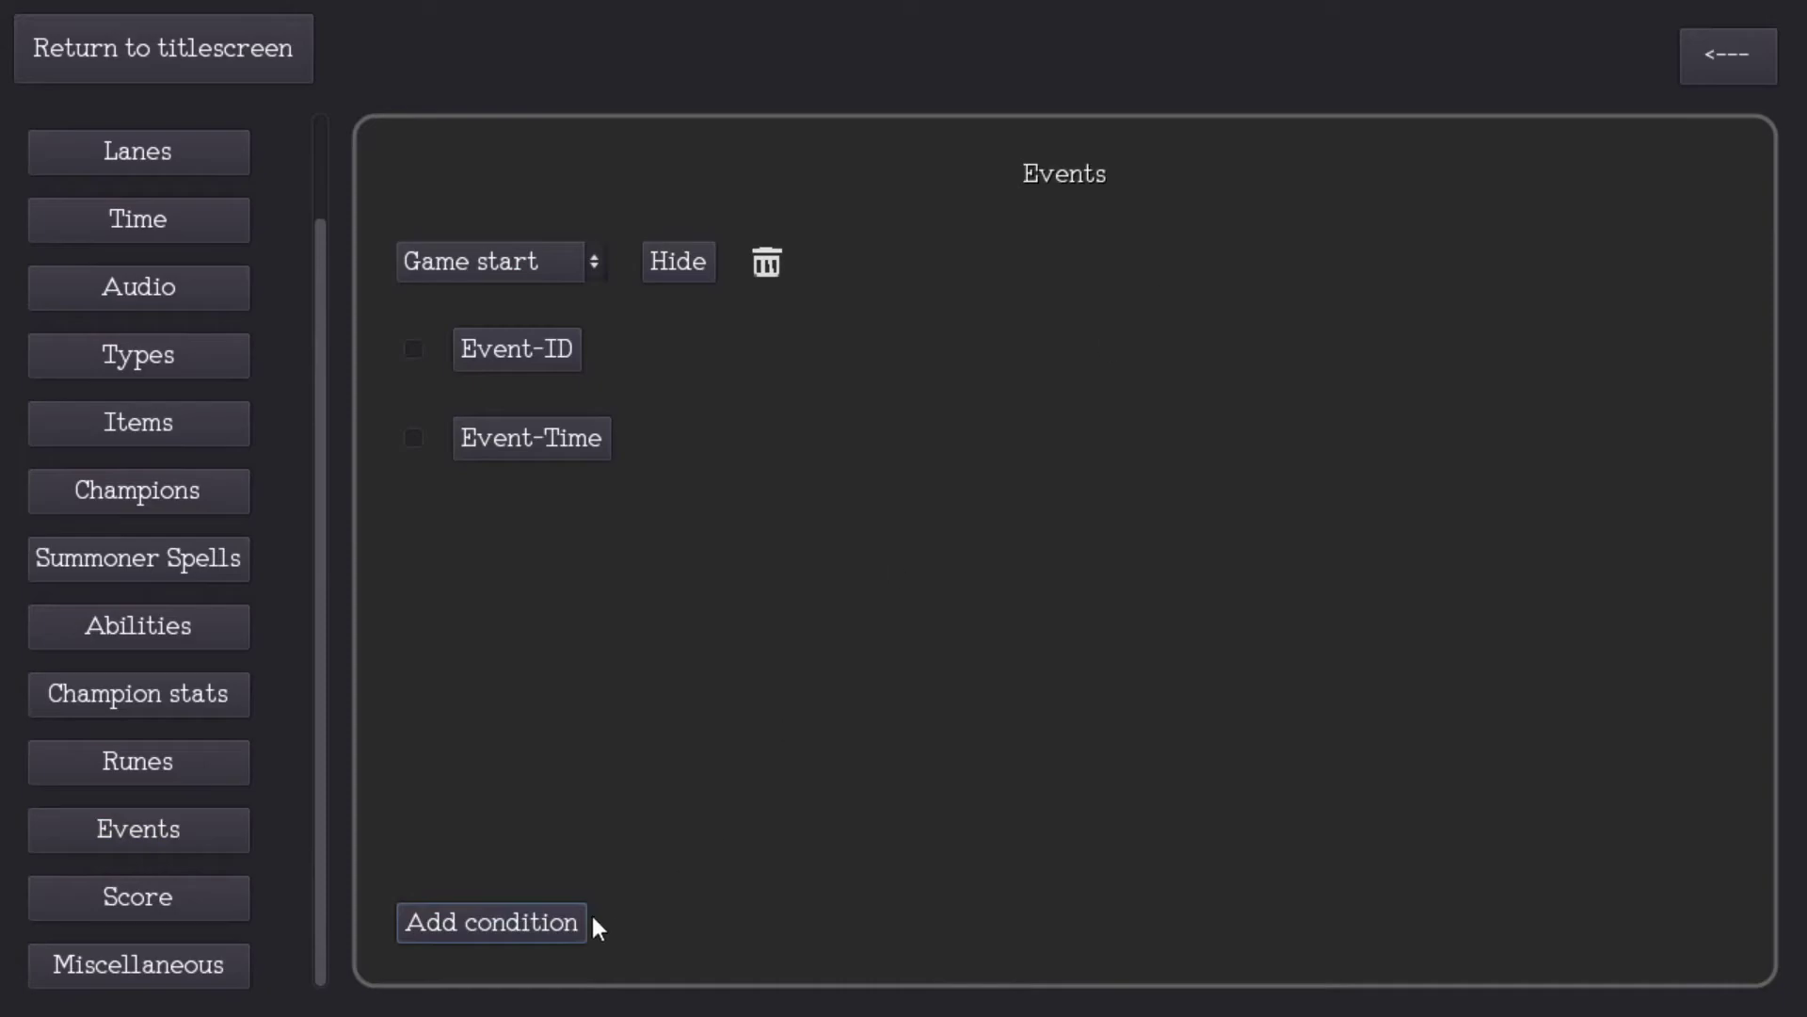
click(542, 270)
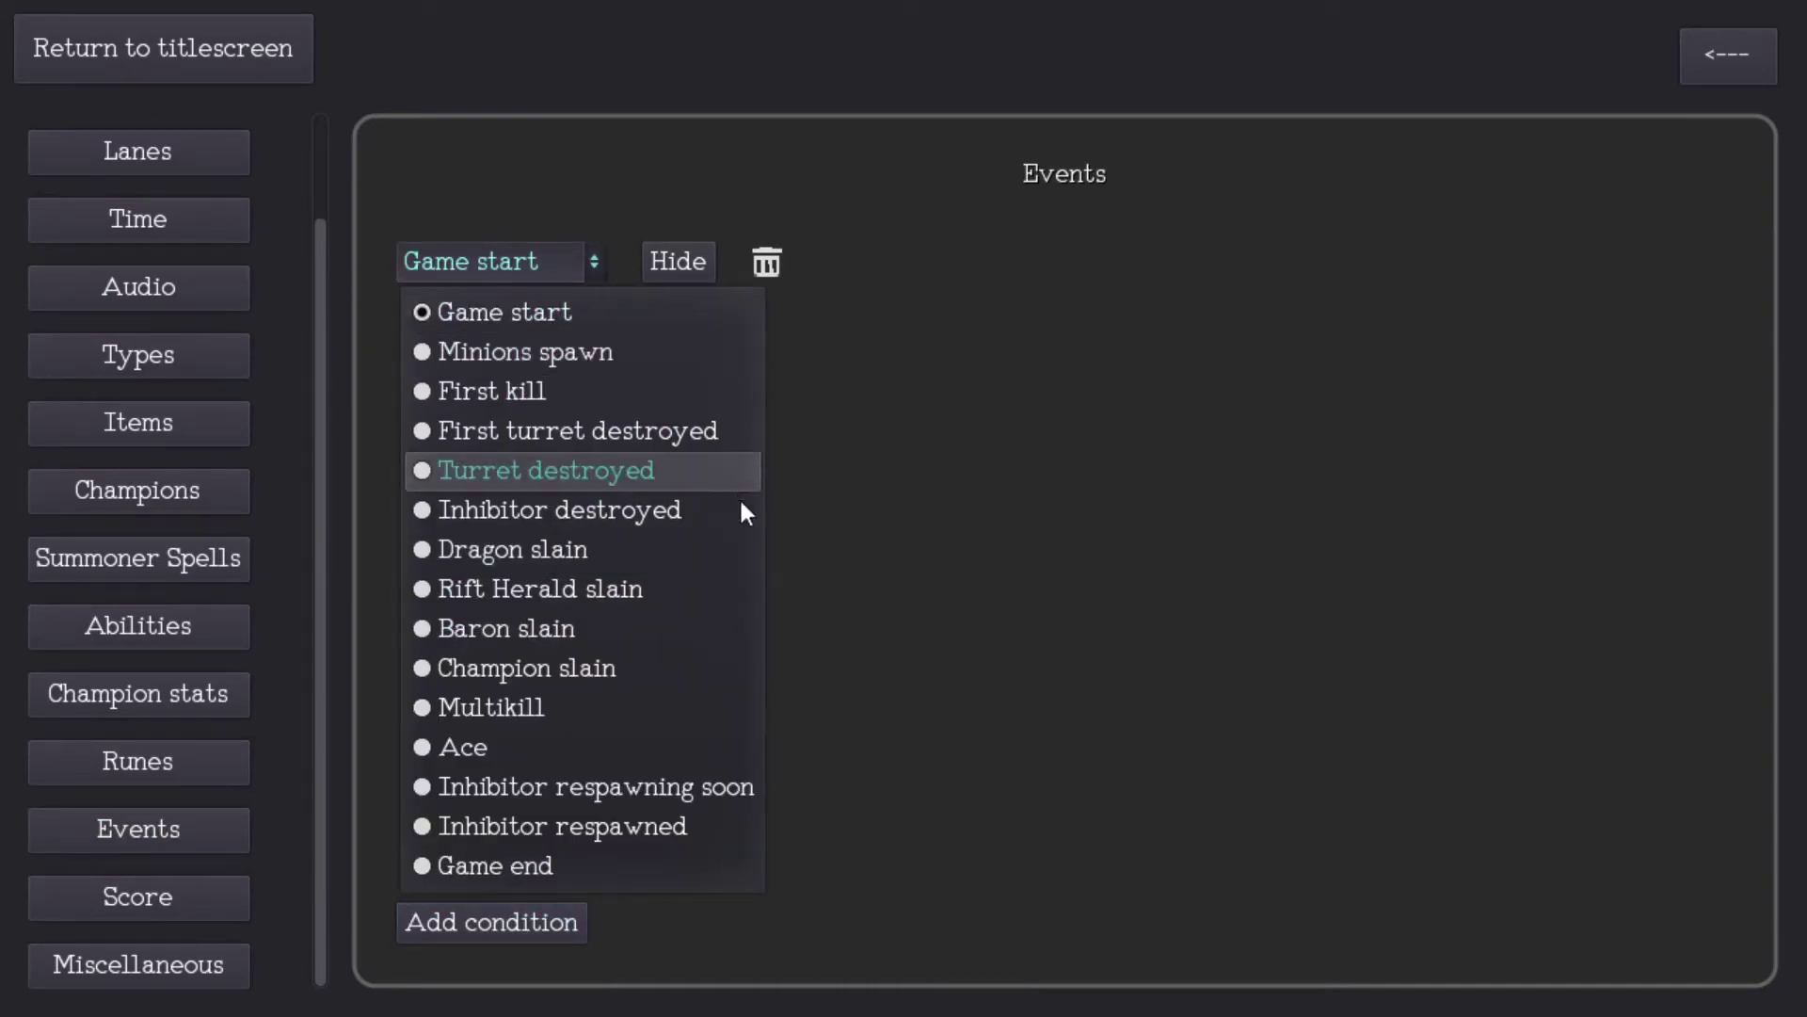
click(571, 474)
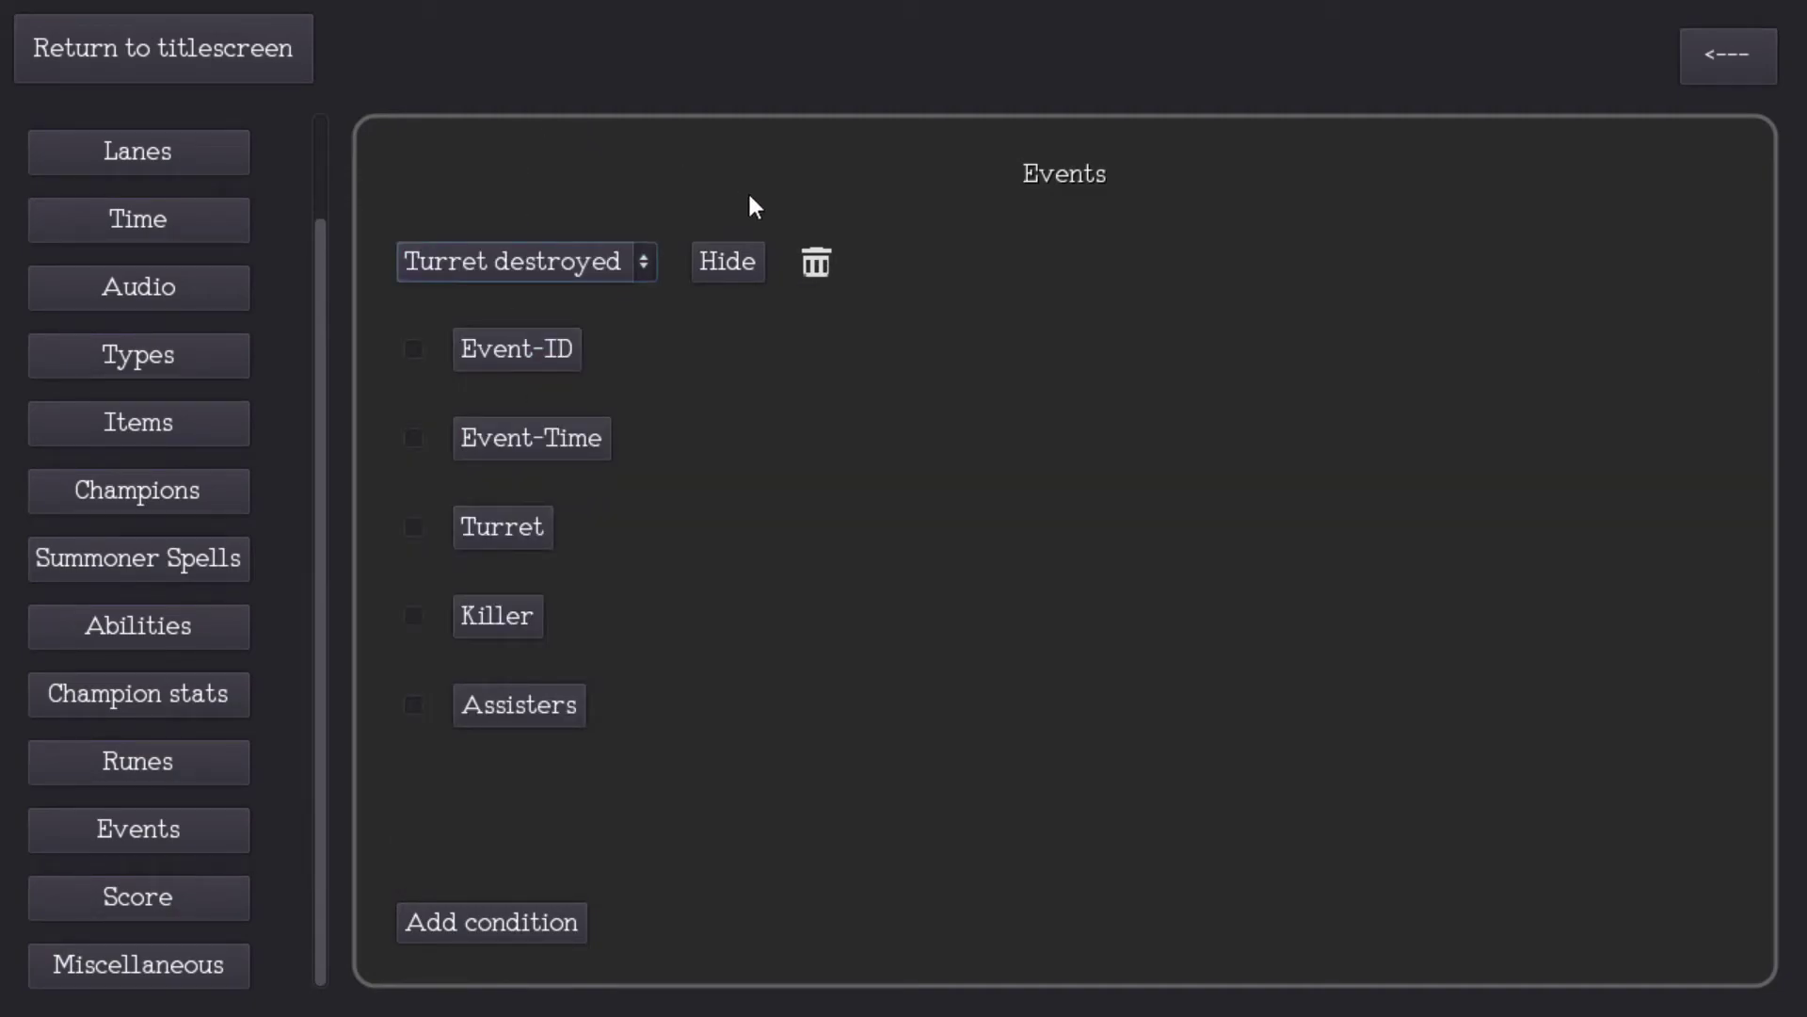
Step: Examine the Event-ID and Event-Time options of the Turret destroyed event
click(565, 346)
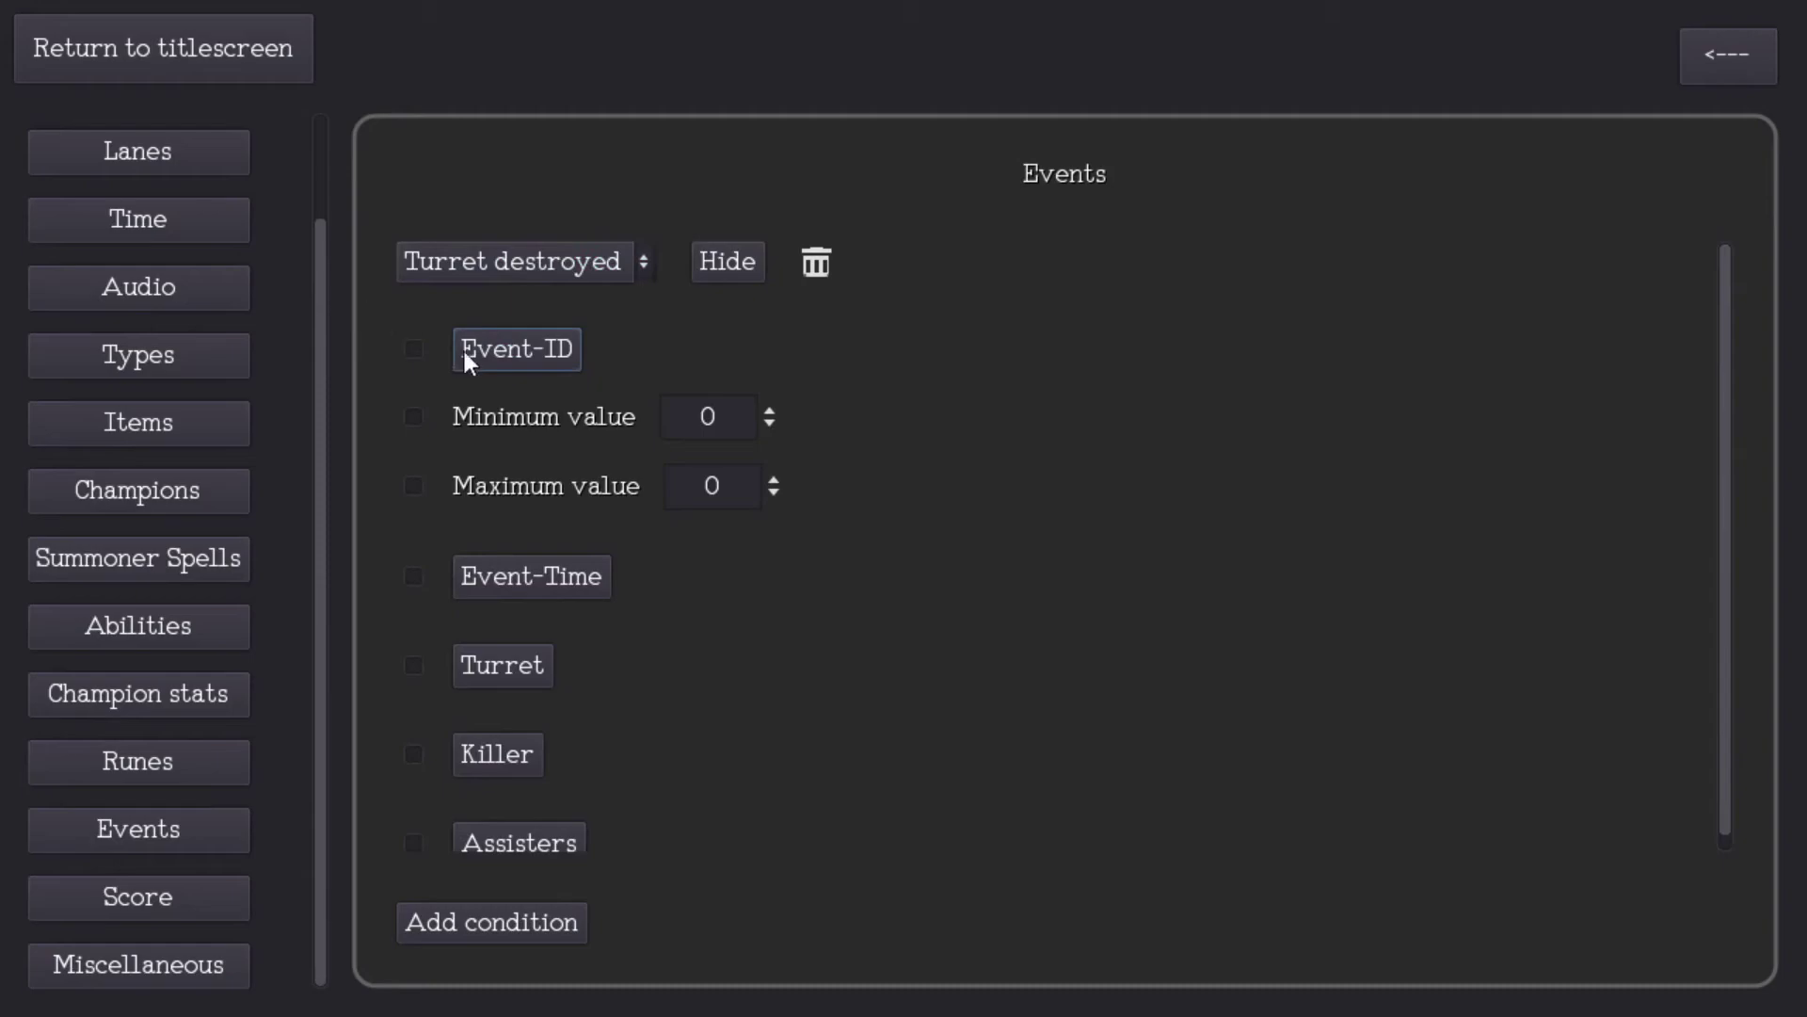
click(551, 350)
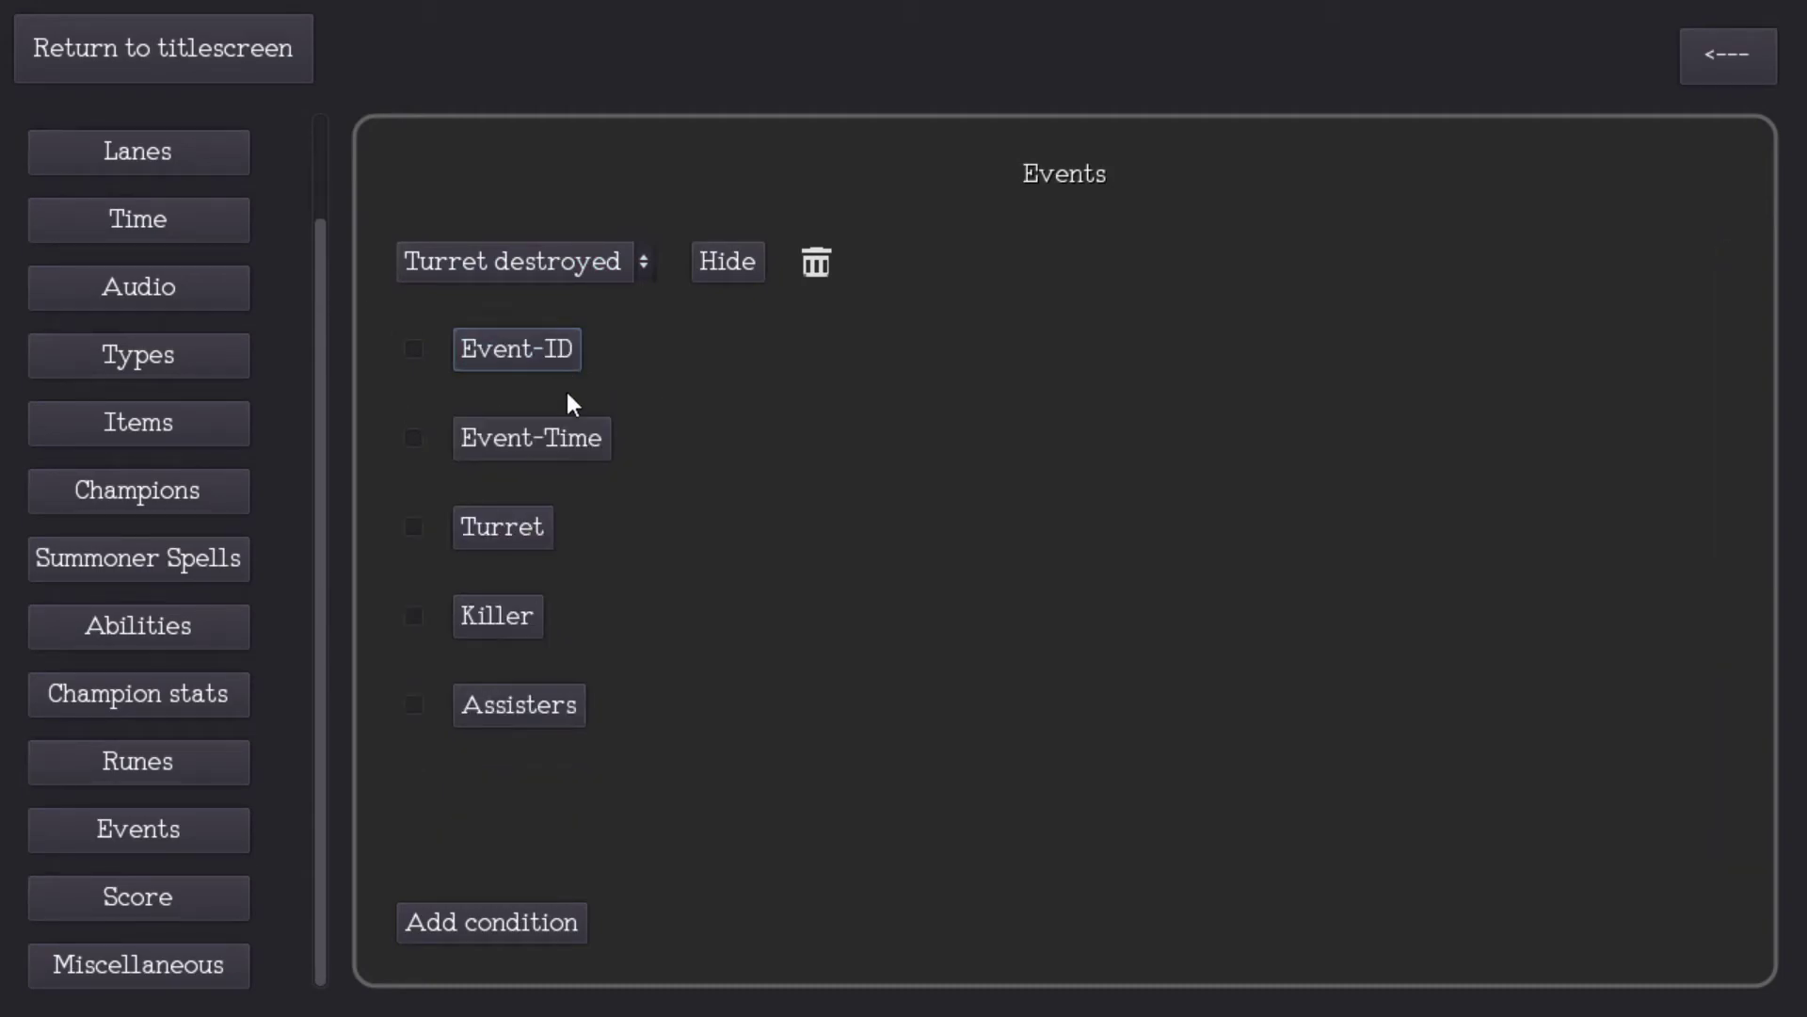
click(562, 438)
scroll(629, 490, down, 3)
scroll(629, 490, up, 3)
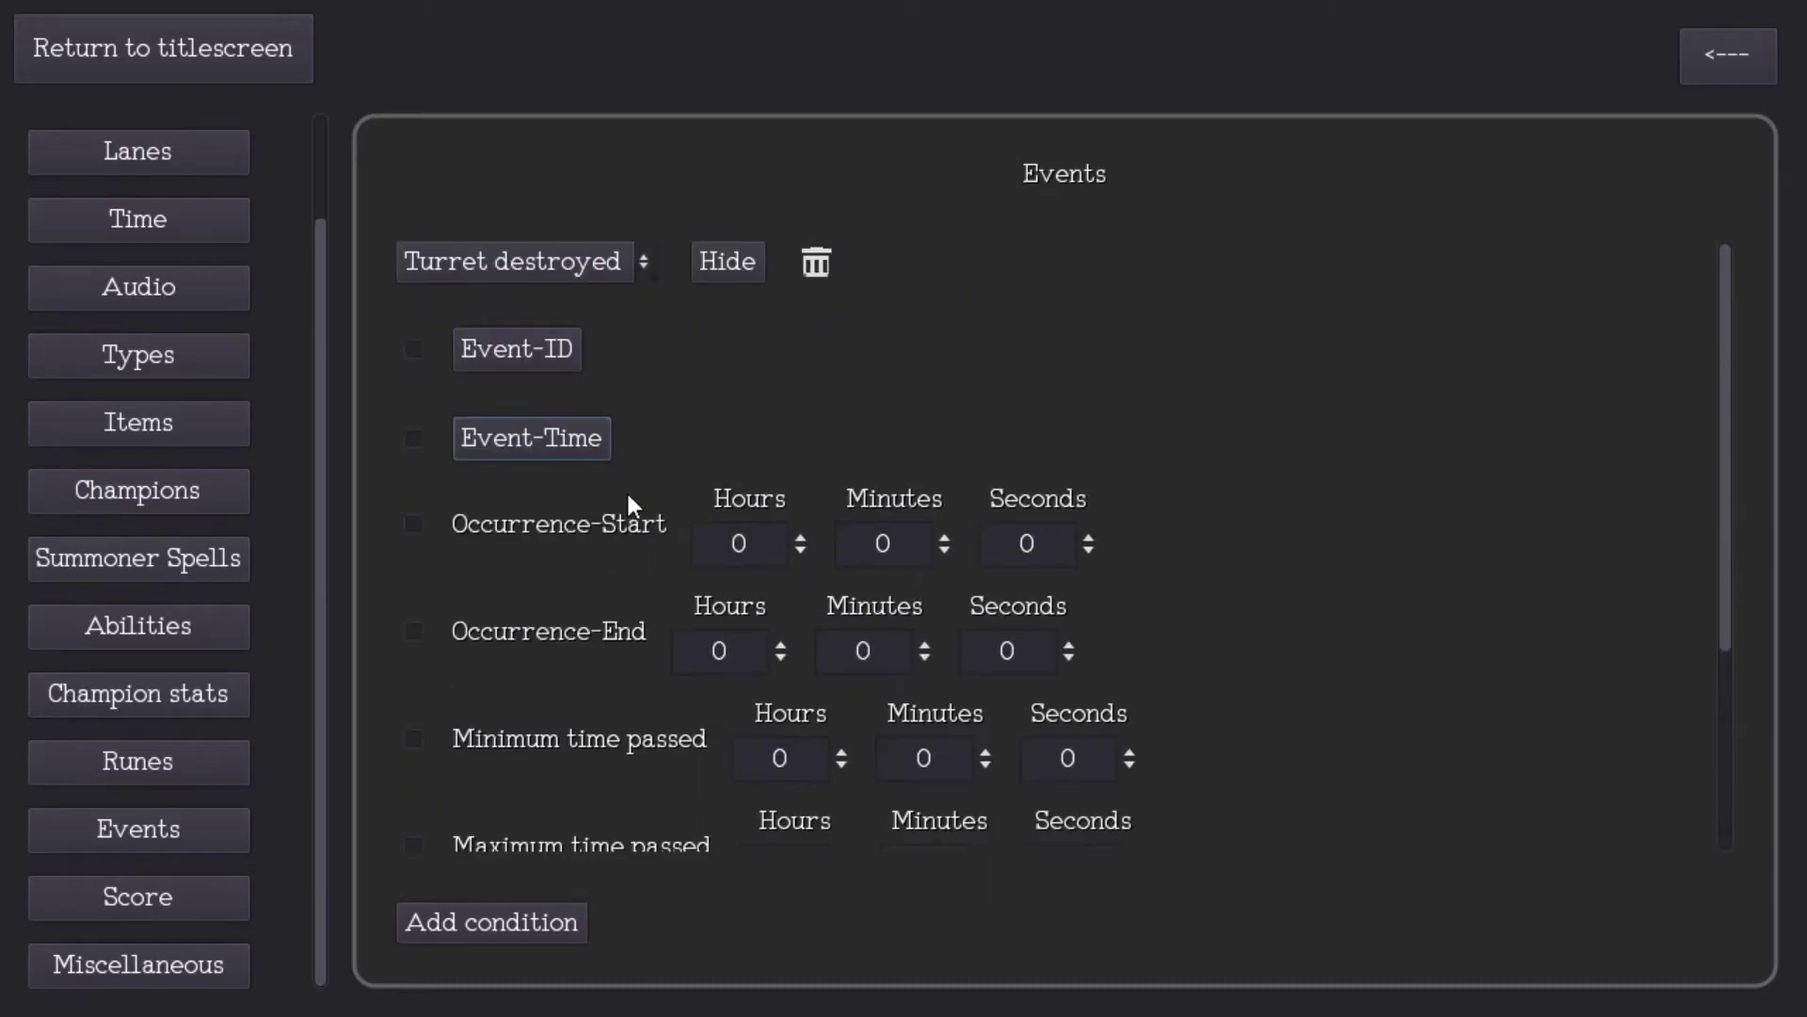
click(544, 439)
Step: Select turrets T1_C_05, T1_C_04, T1_R_02 and T1_R_03 on the map as the event's Turret-Position
click(514, 527)
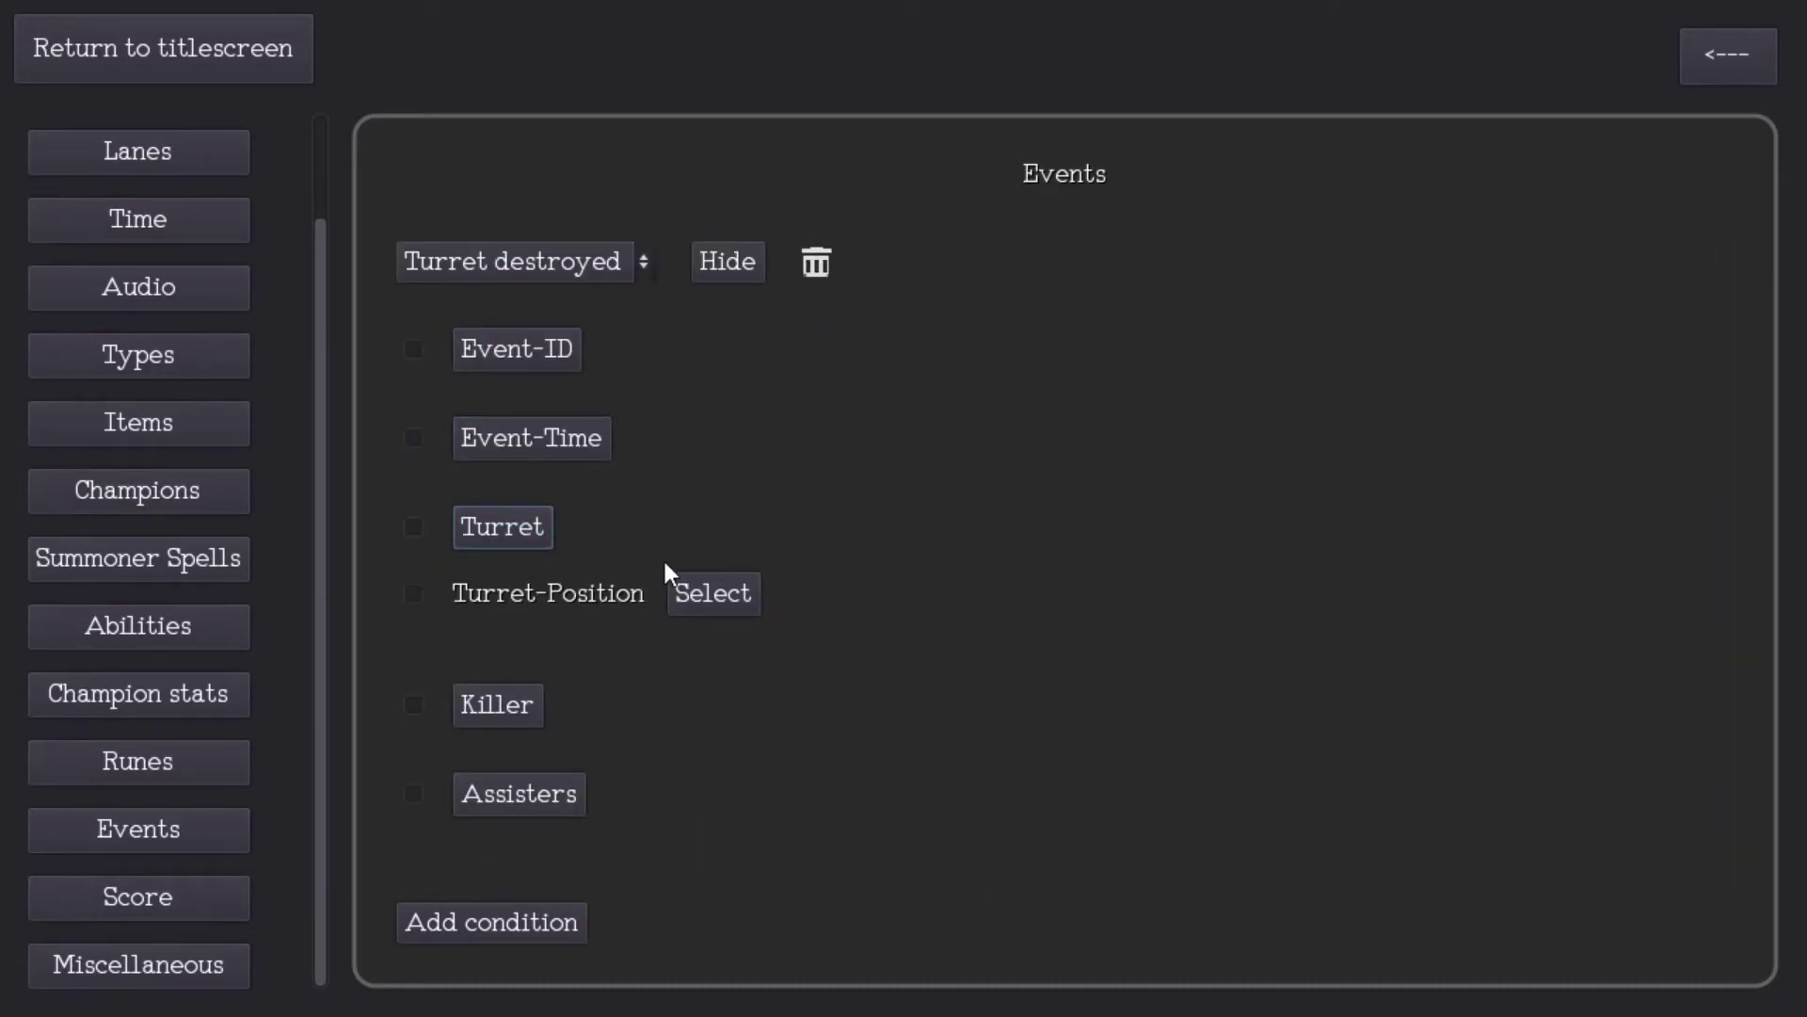
click(699, 588)
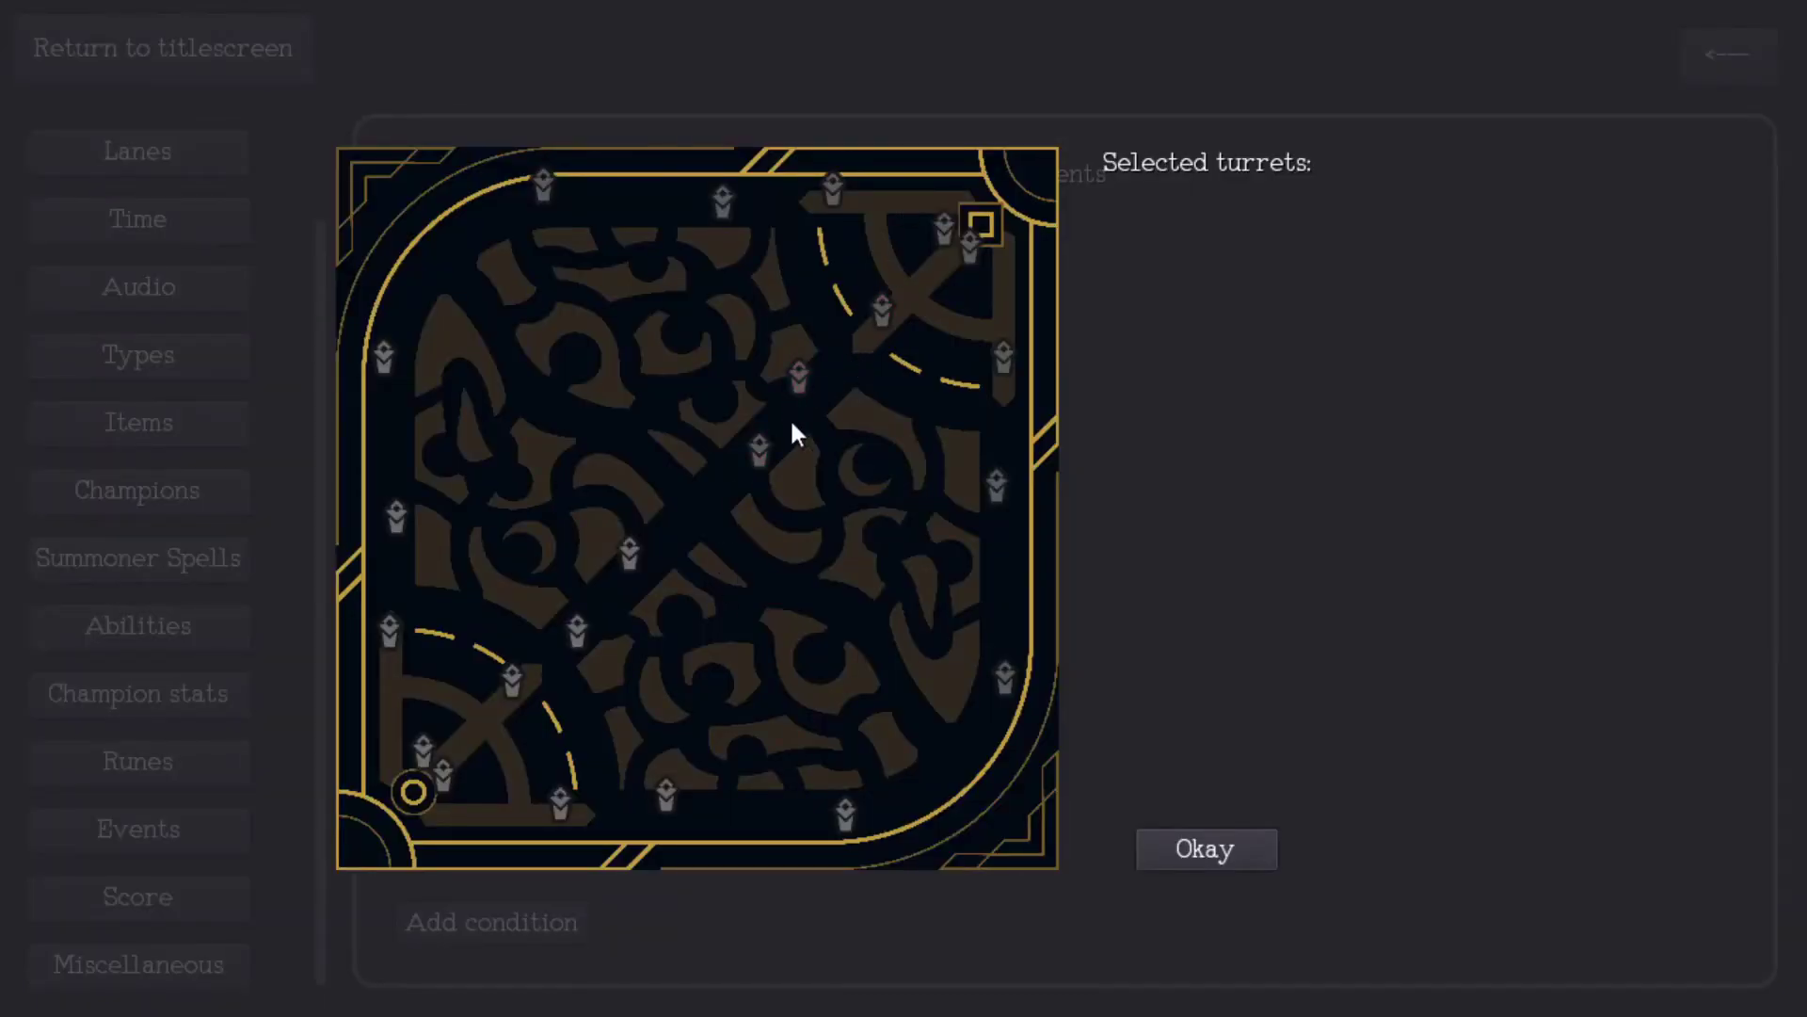
click(630, 556)
click(577, 632)
click(666, 796)
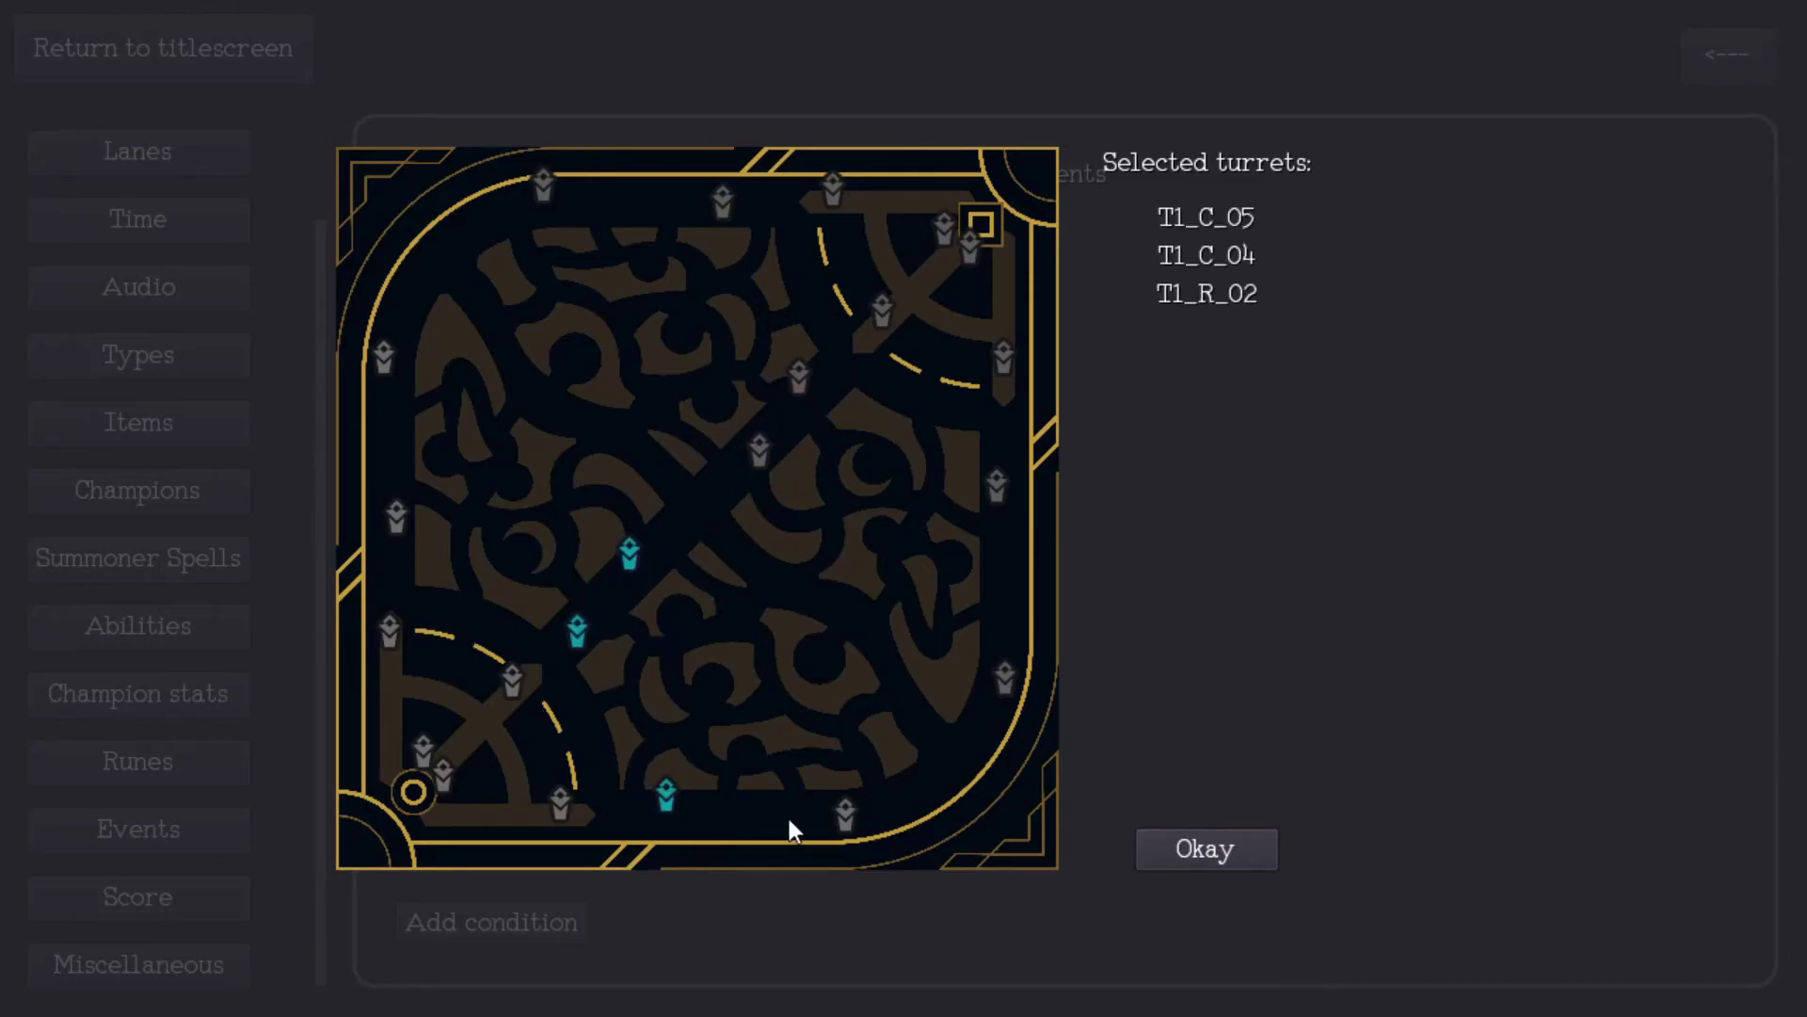
click(852, 821)
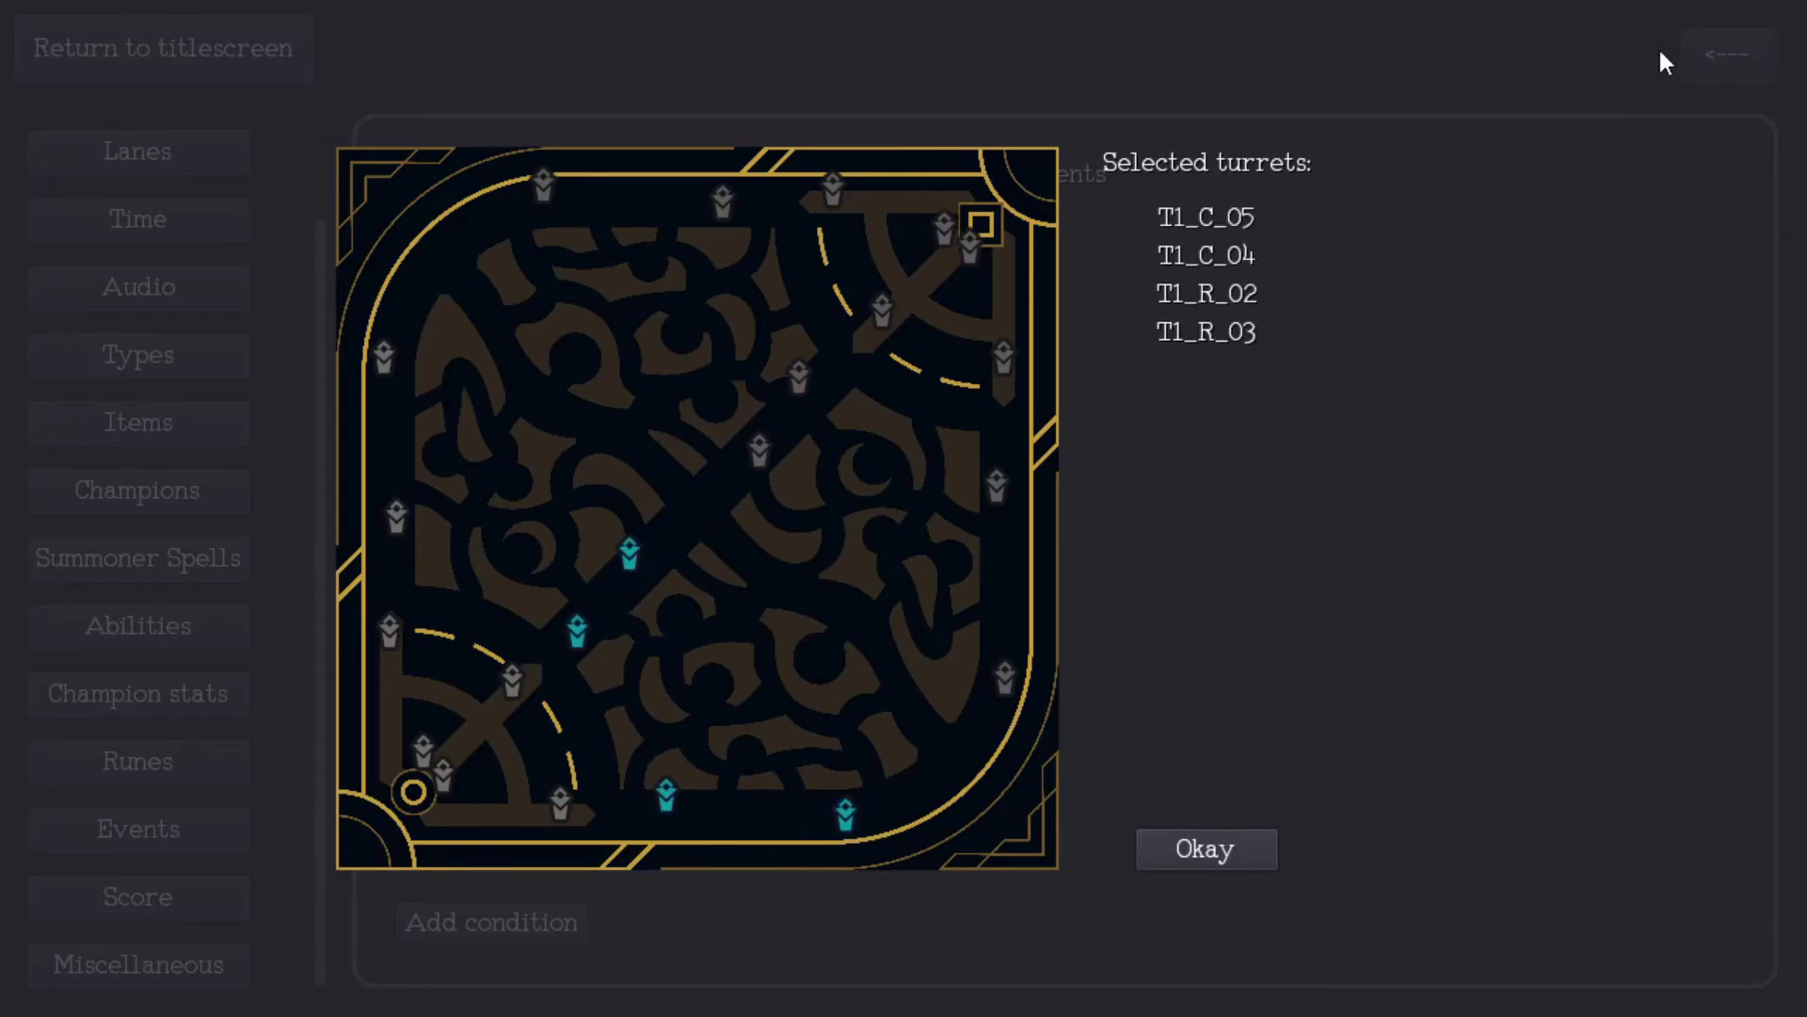
click(1258, 860)
Step: Examine the Killer options of the Turret destroyed event
scroll(565, 593, down, 2)
click(518, 739)
click(482, 676)
scroll(536, 633, up, 2)
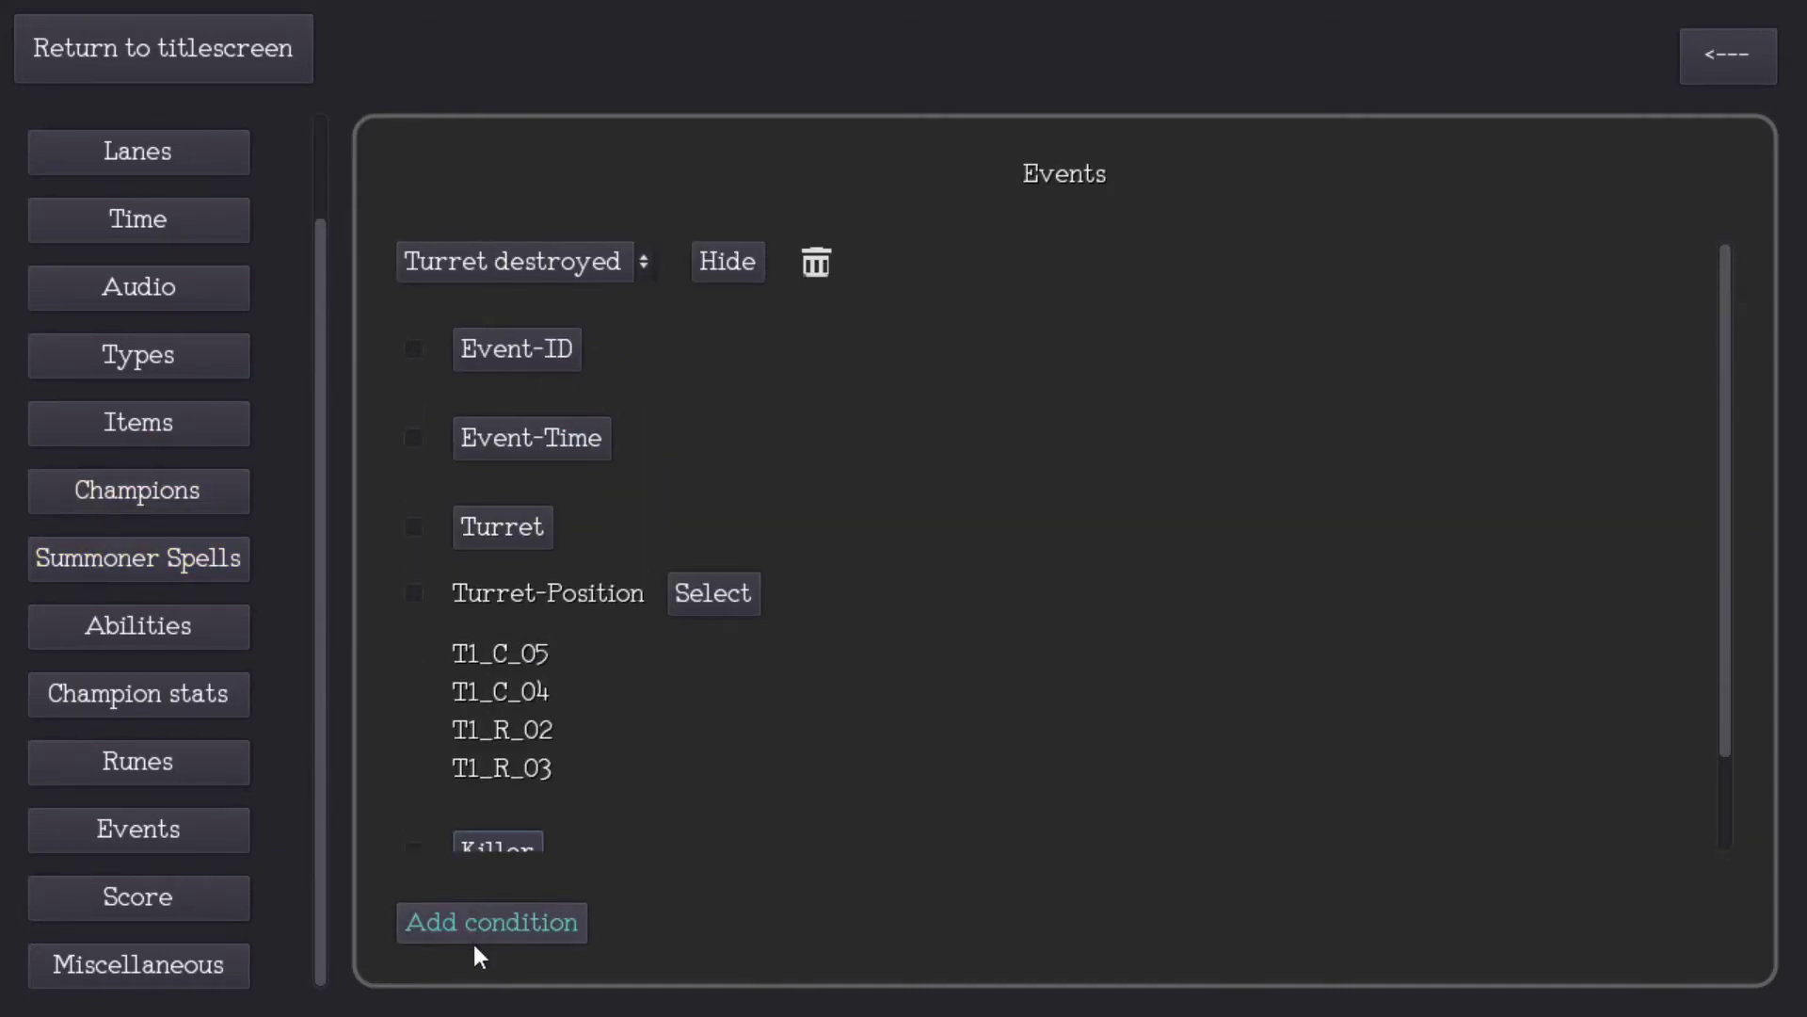
scroll(616, 738, down, 2)
scroll(597, 726, up, 2)
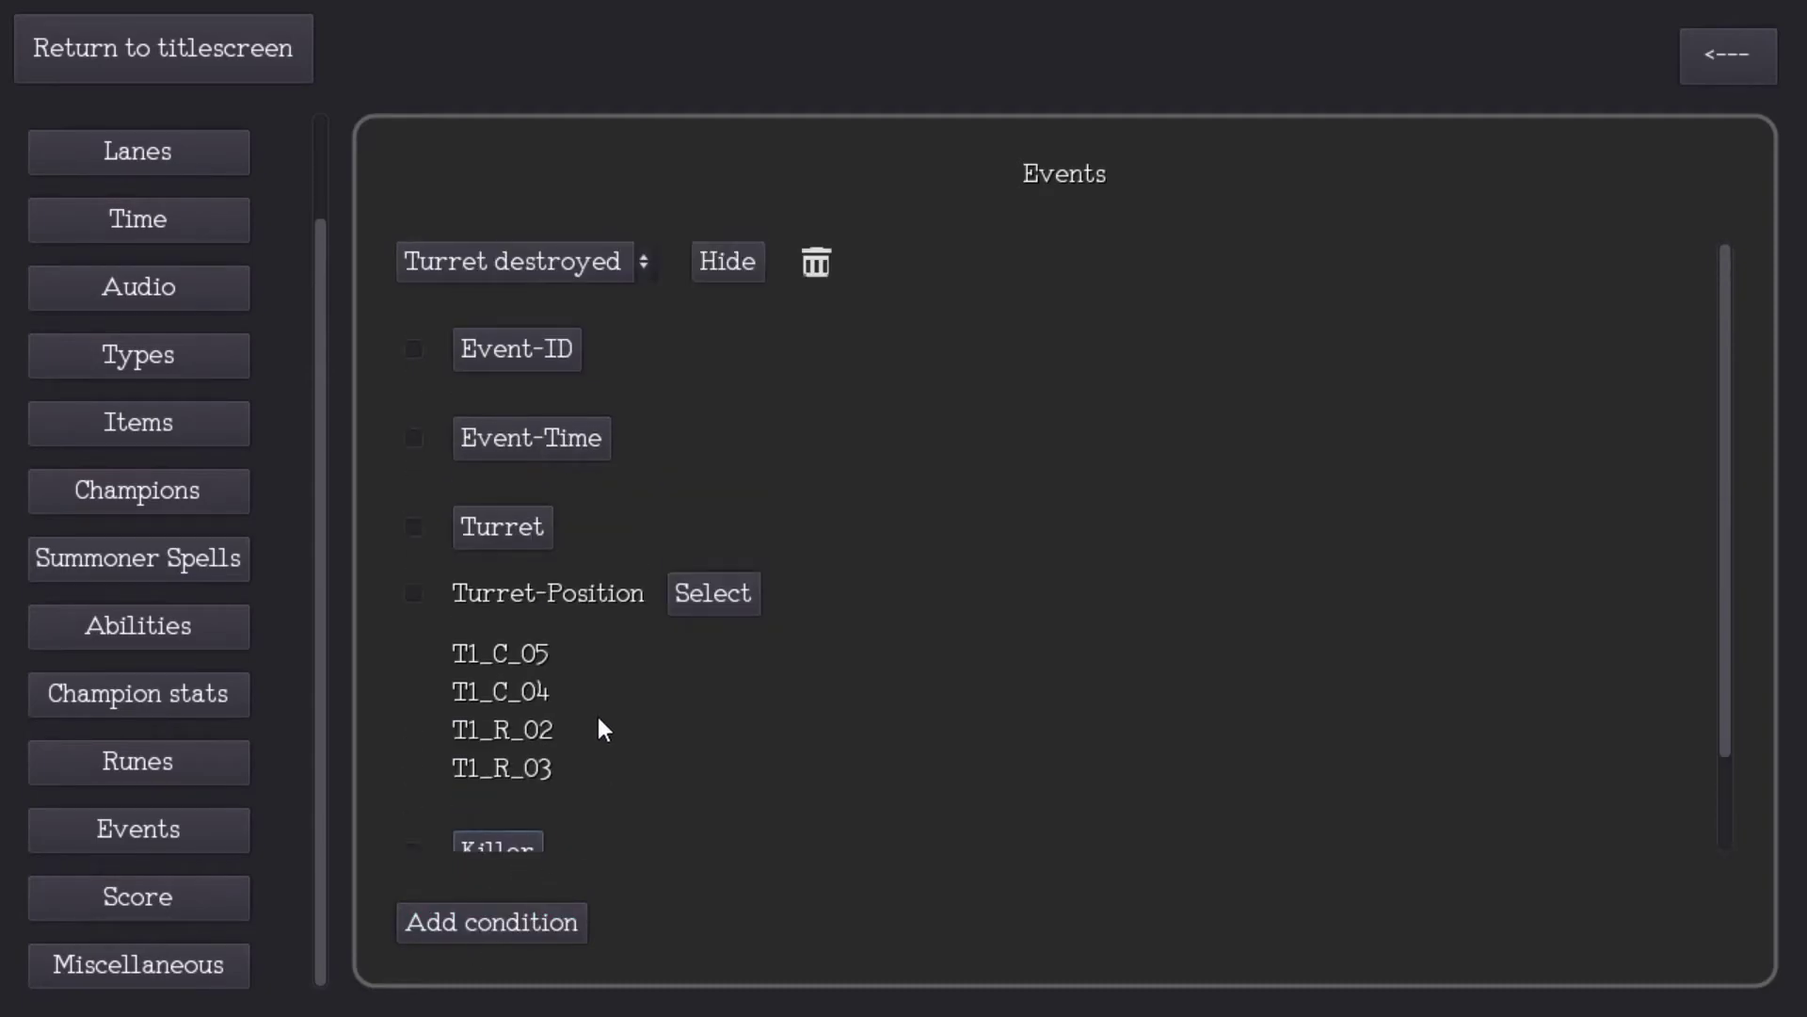
Step: Collapse the Turret destroyed event and add a second event condition of type Game end
click(591, 264)
click(557, 911)
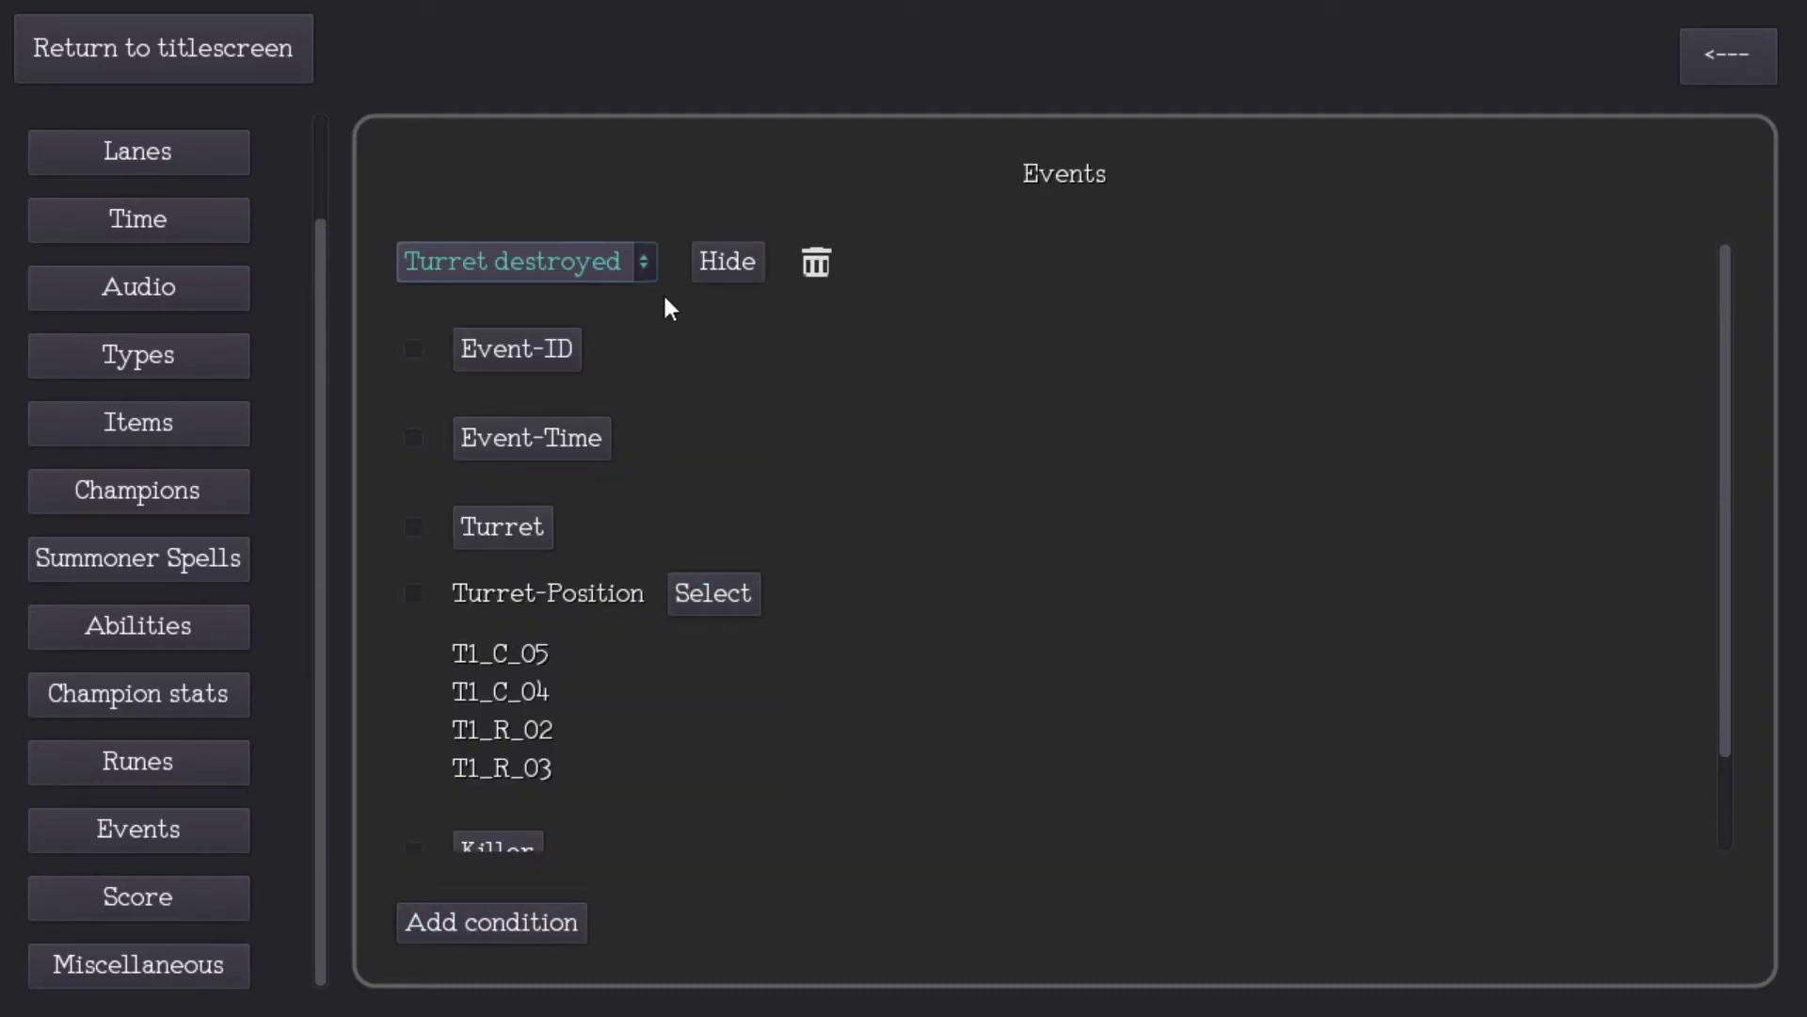
click(728, 261)
click(512, 912)
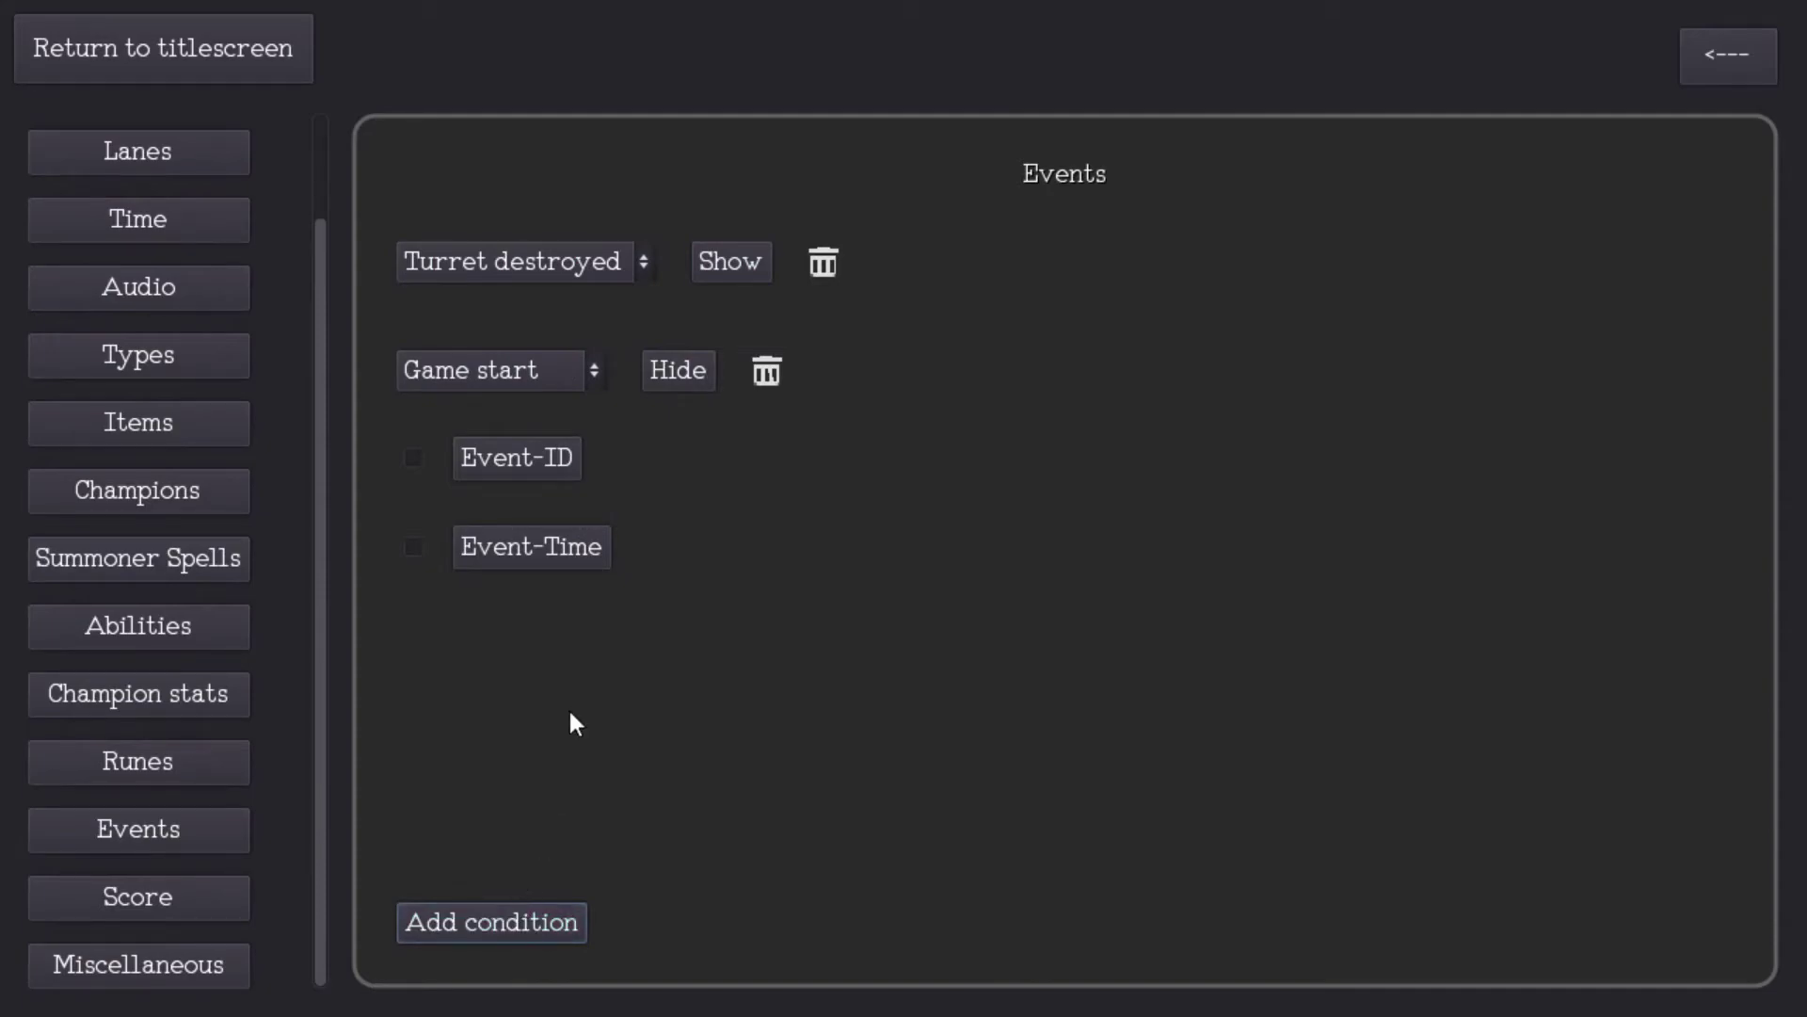
click(552, 384)
click(566, 970)
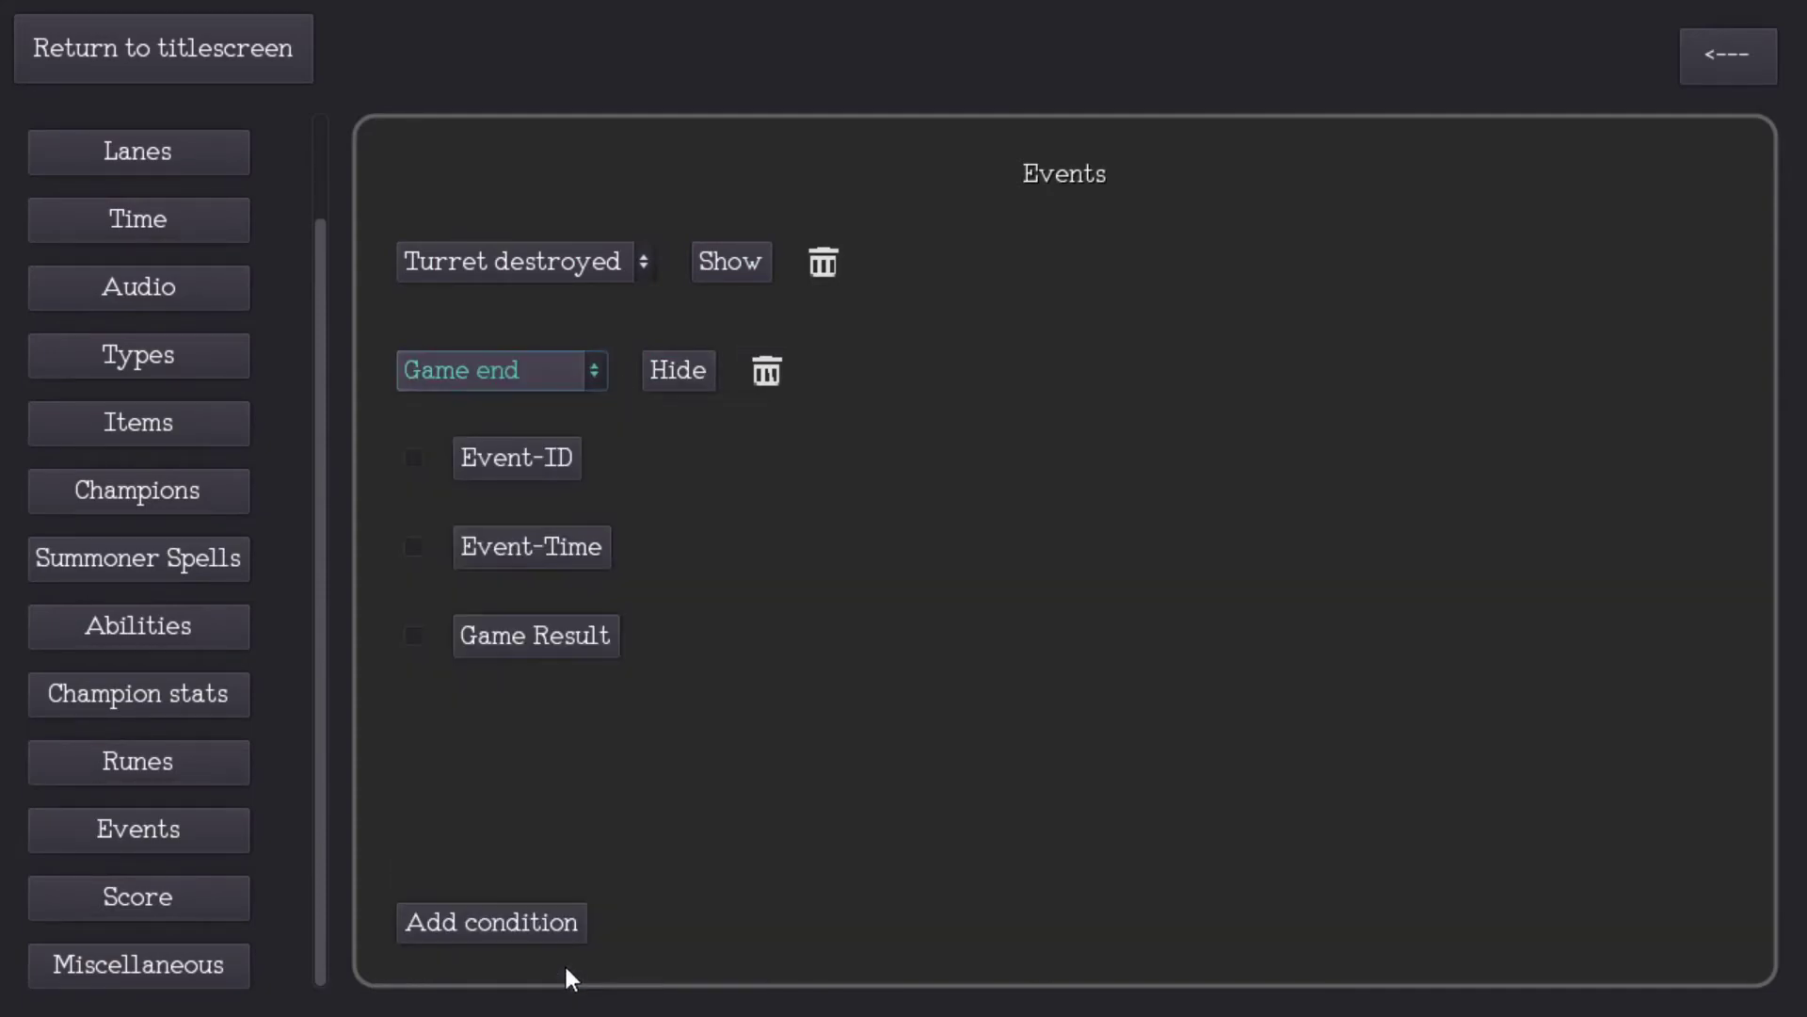
Step: Check the Game Result option, and delete both the Game end and Turret destroyed event conditions
click(544, 635)
click(557, 631)
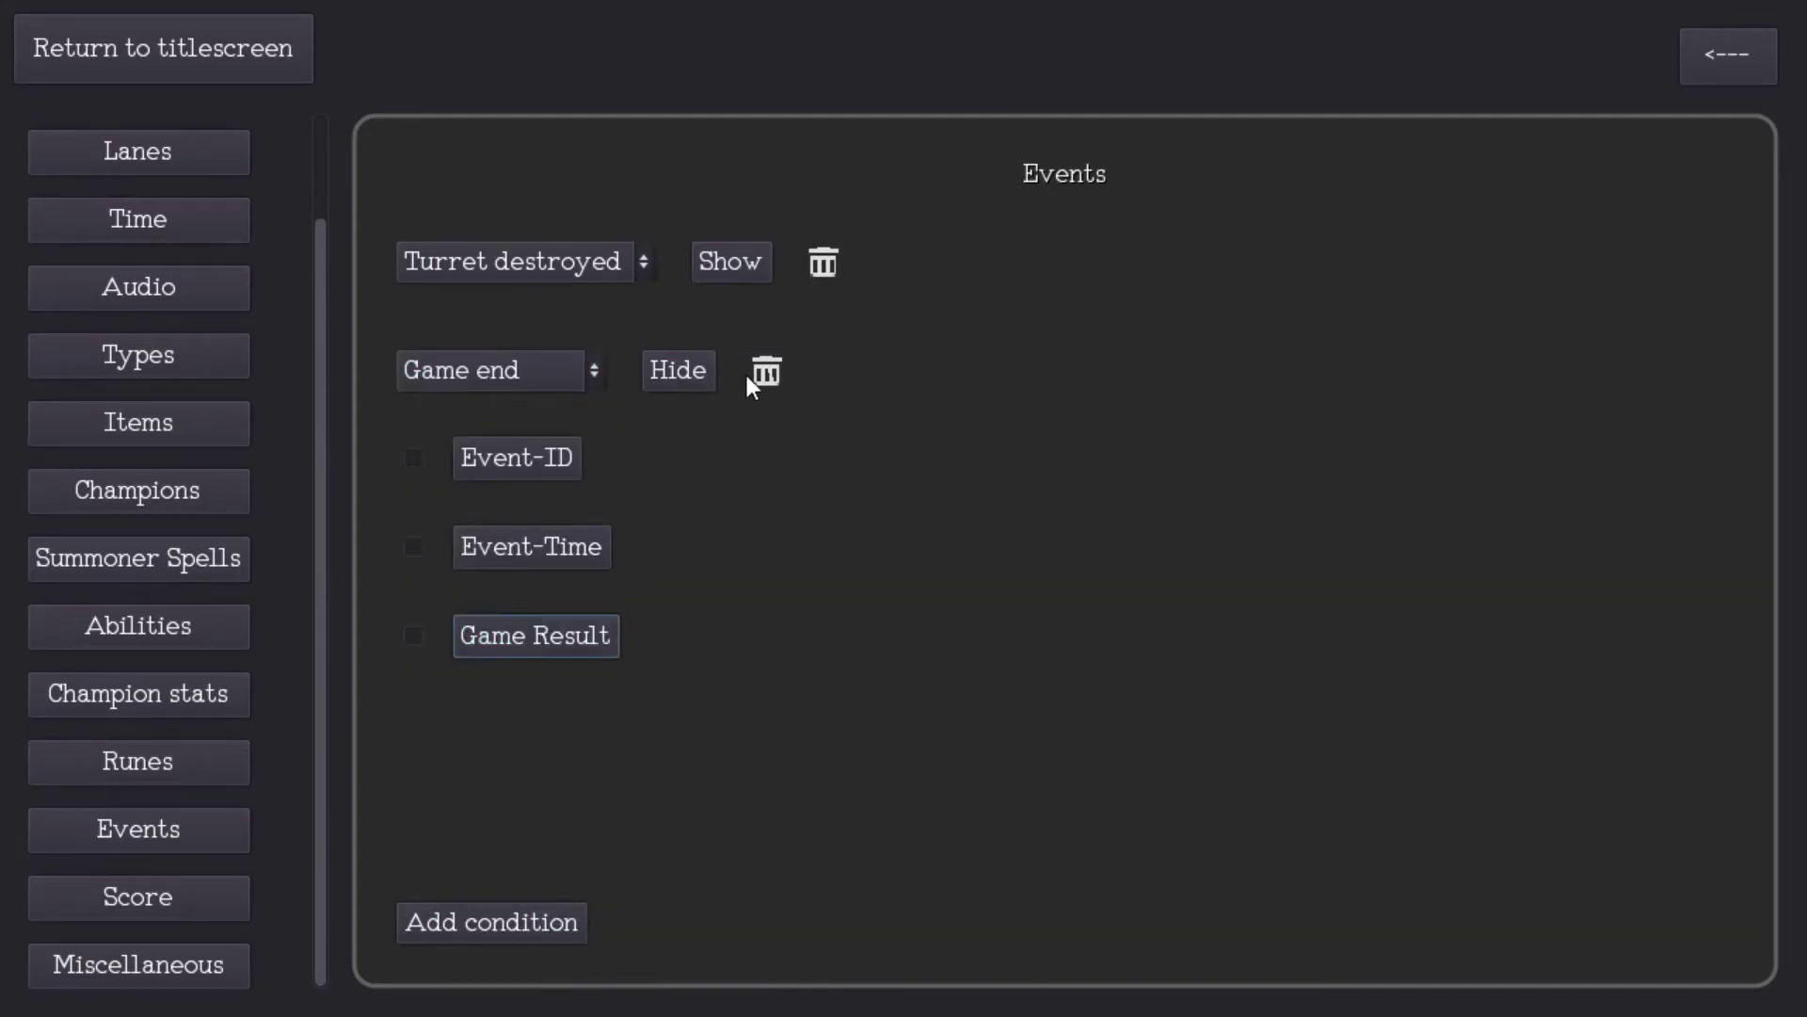
click(765, 373)
click(850, 695)
click(811, 260)
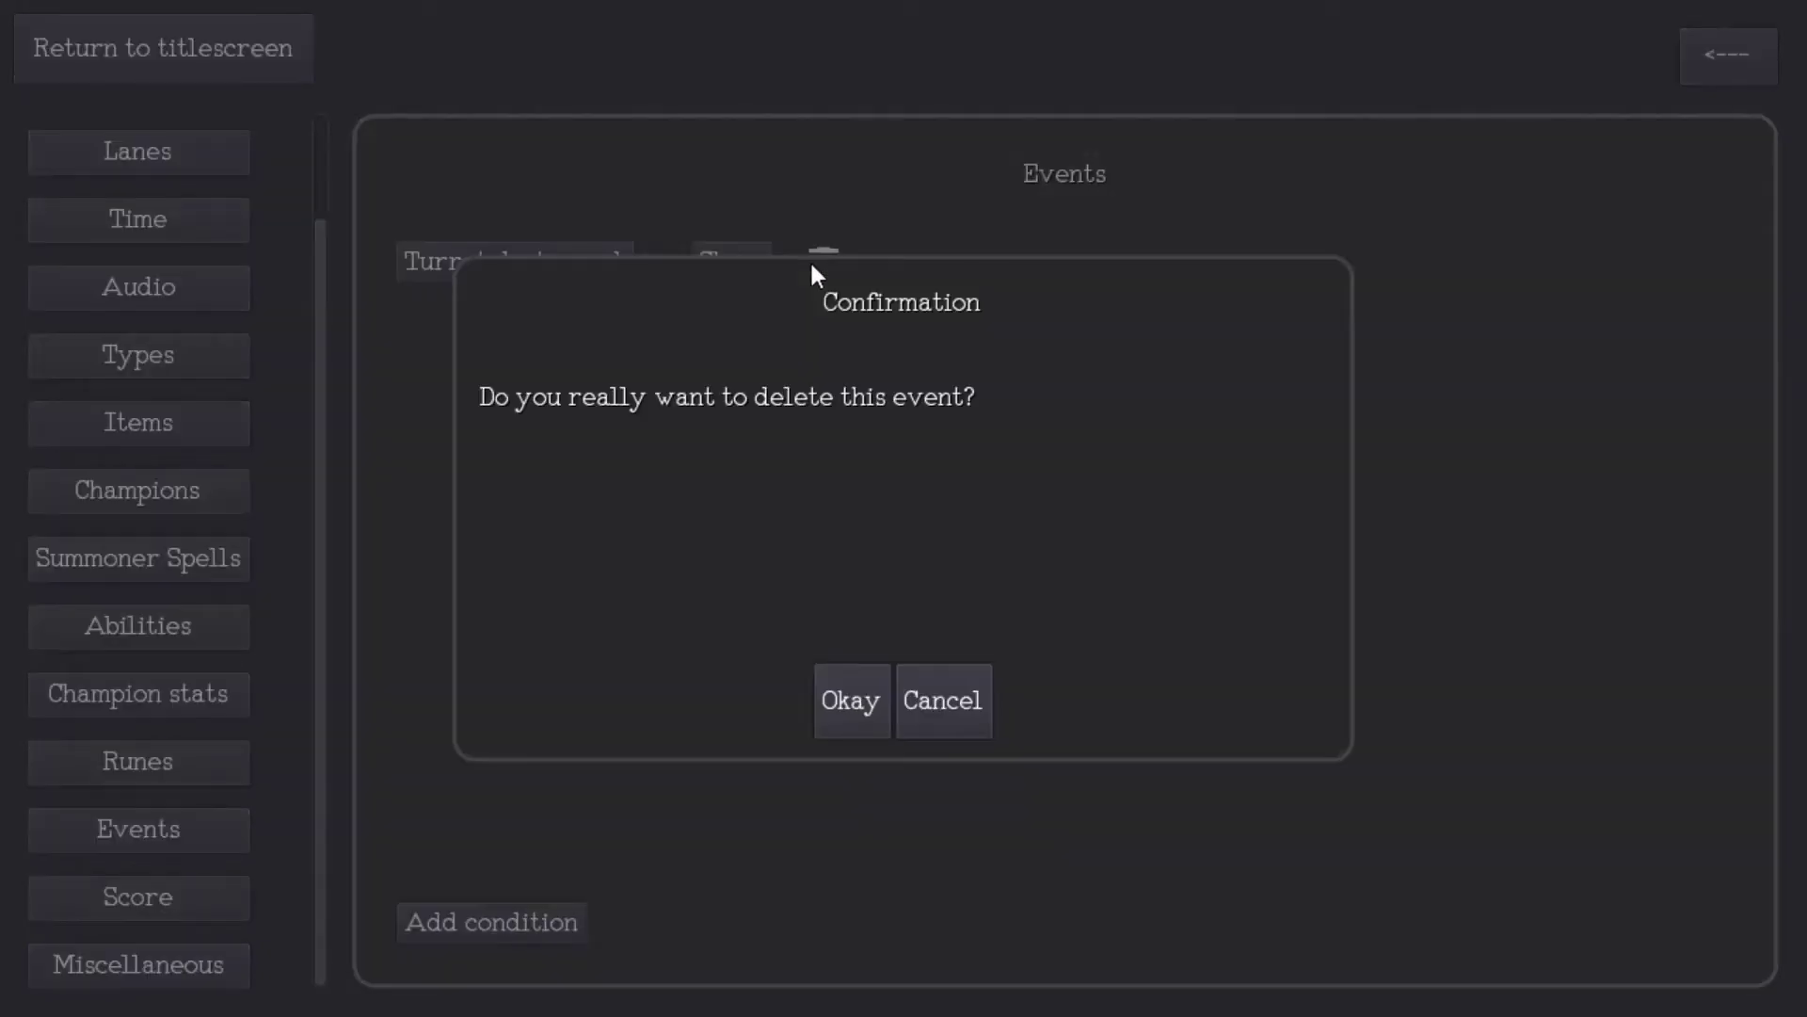
click(828, 694)
Step: Examine the score condition options for Kills, Deaths, Assists, Creep Score and Ward Score
click(143, 894)
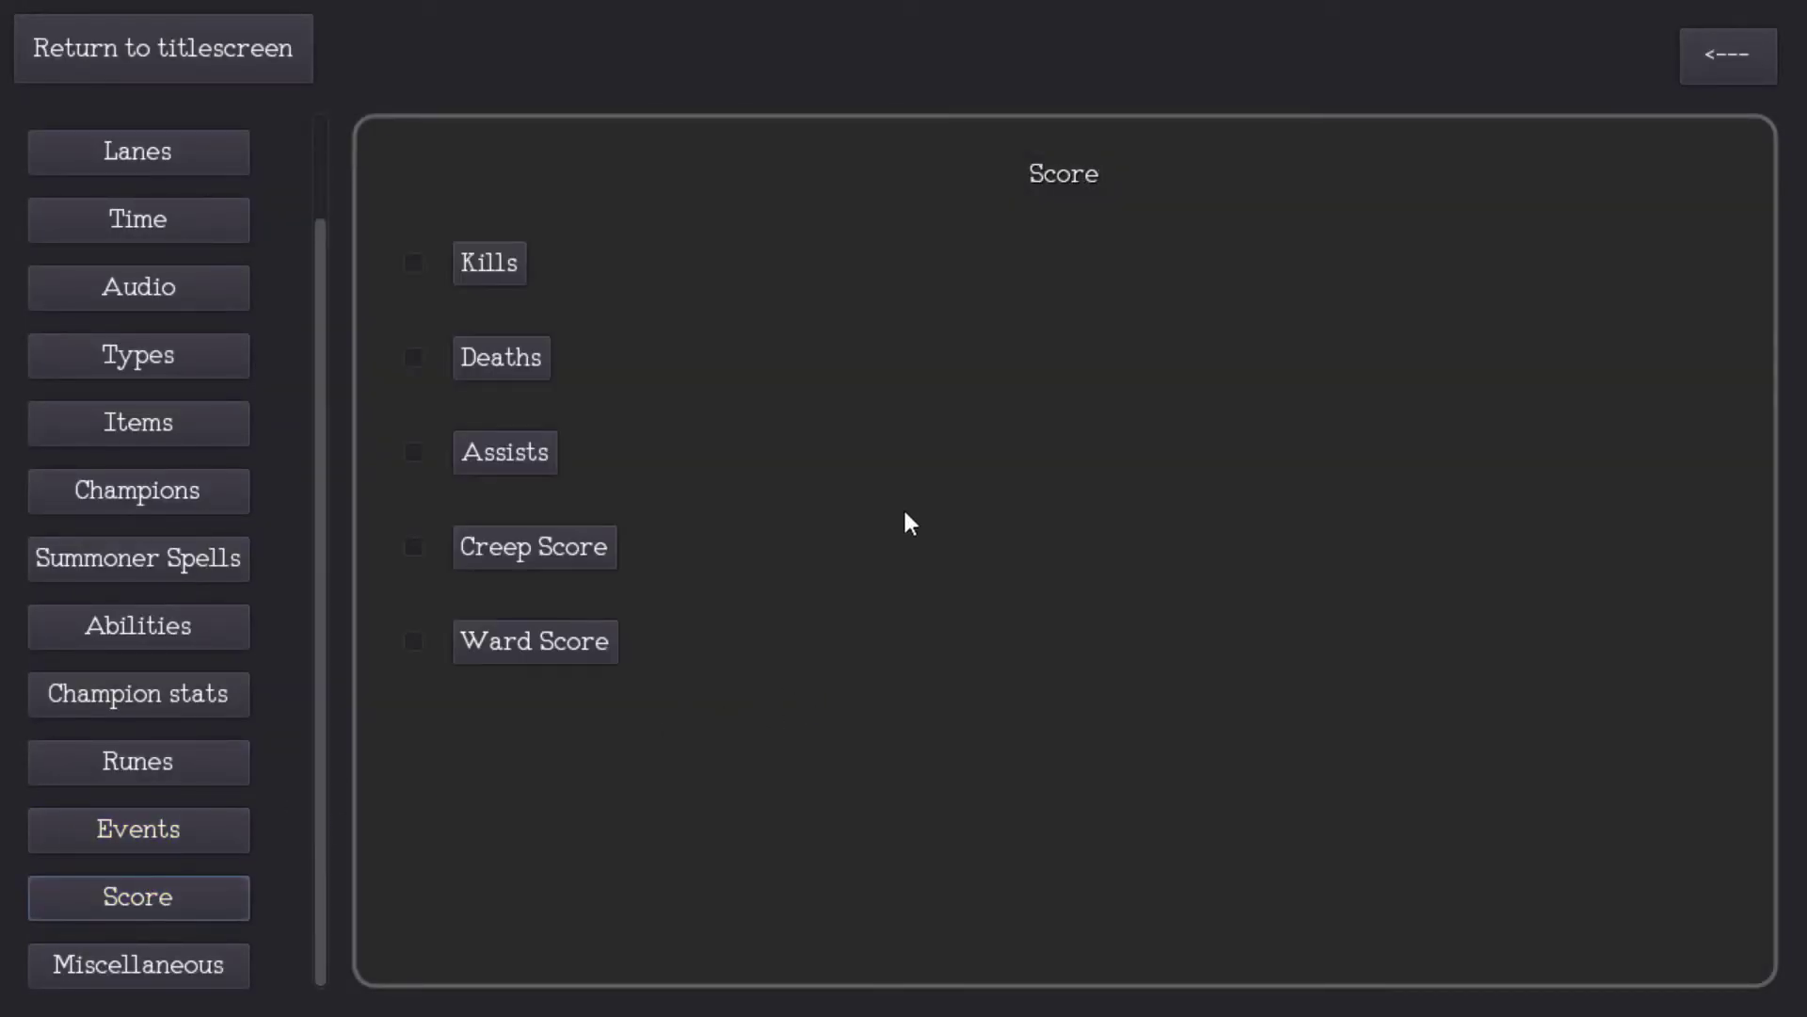
click(476, 268)
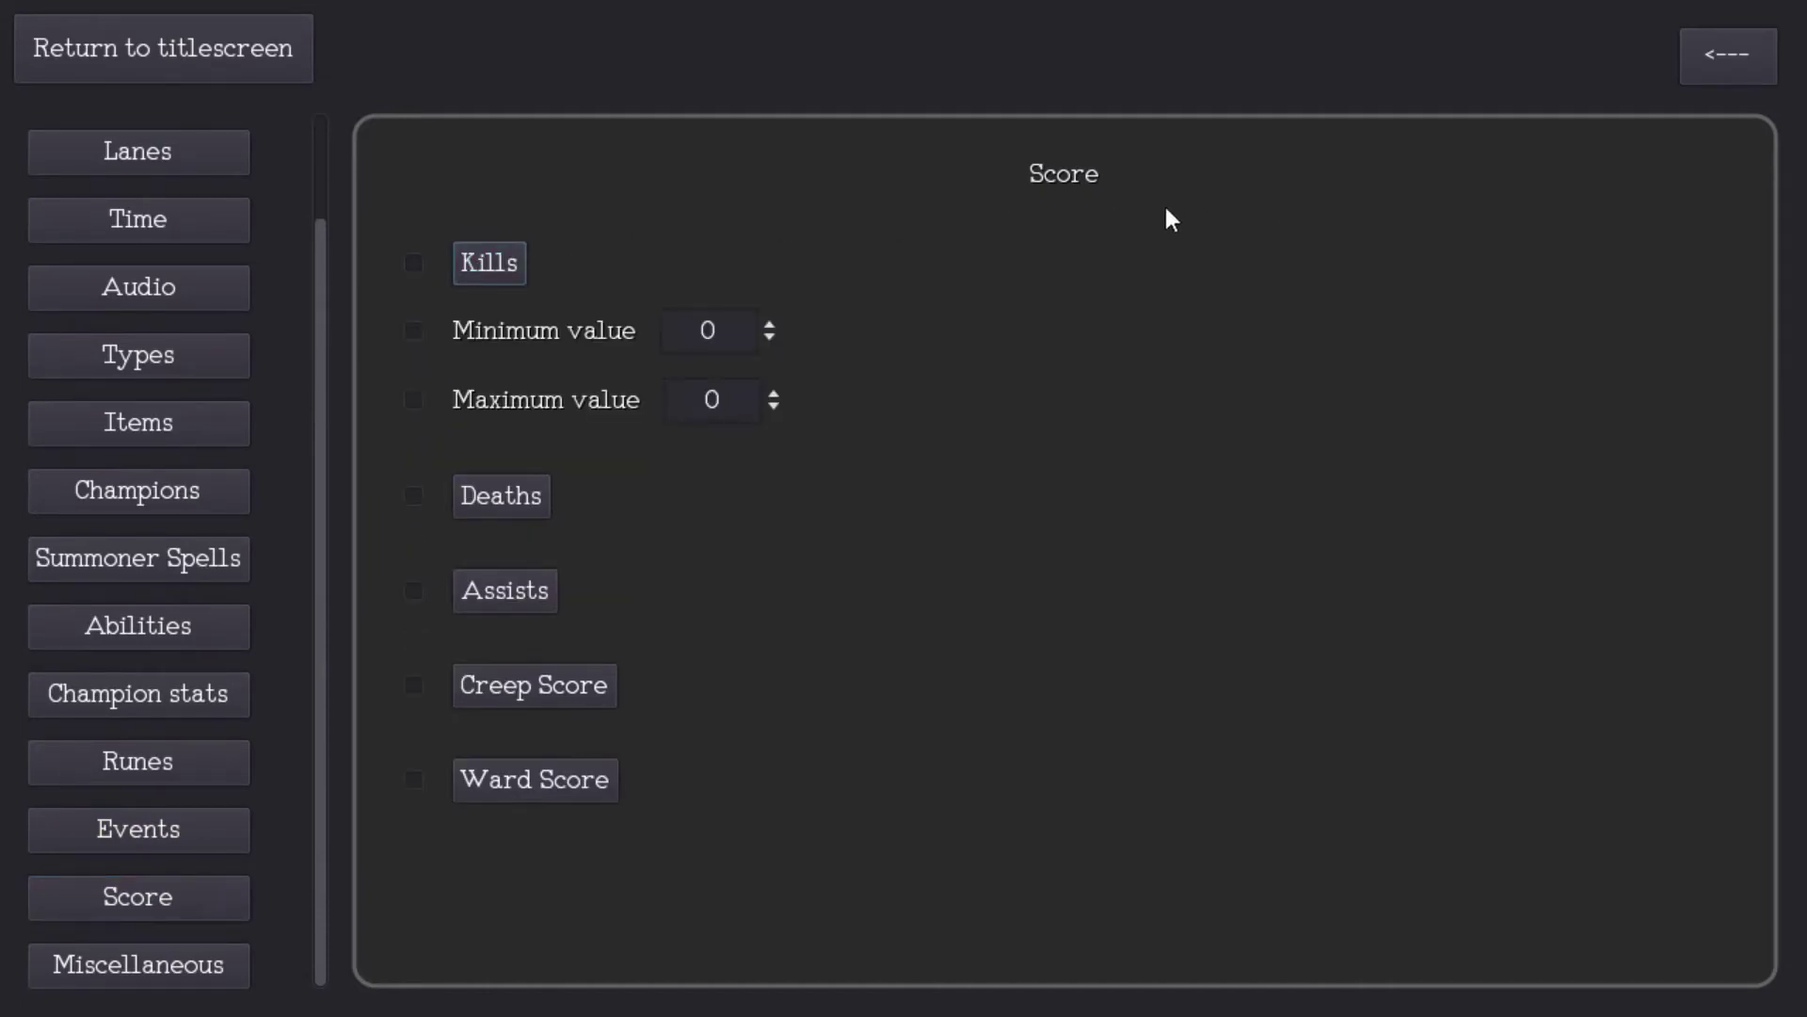
click(509, 268)
click(506, 358)
click(506, 358)
click(518, 452)
click(516, 452)
click(516, 545)
click(516, 545)
click(518, 638)
click(518, 639)
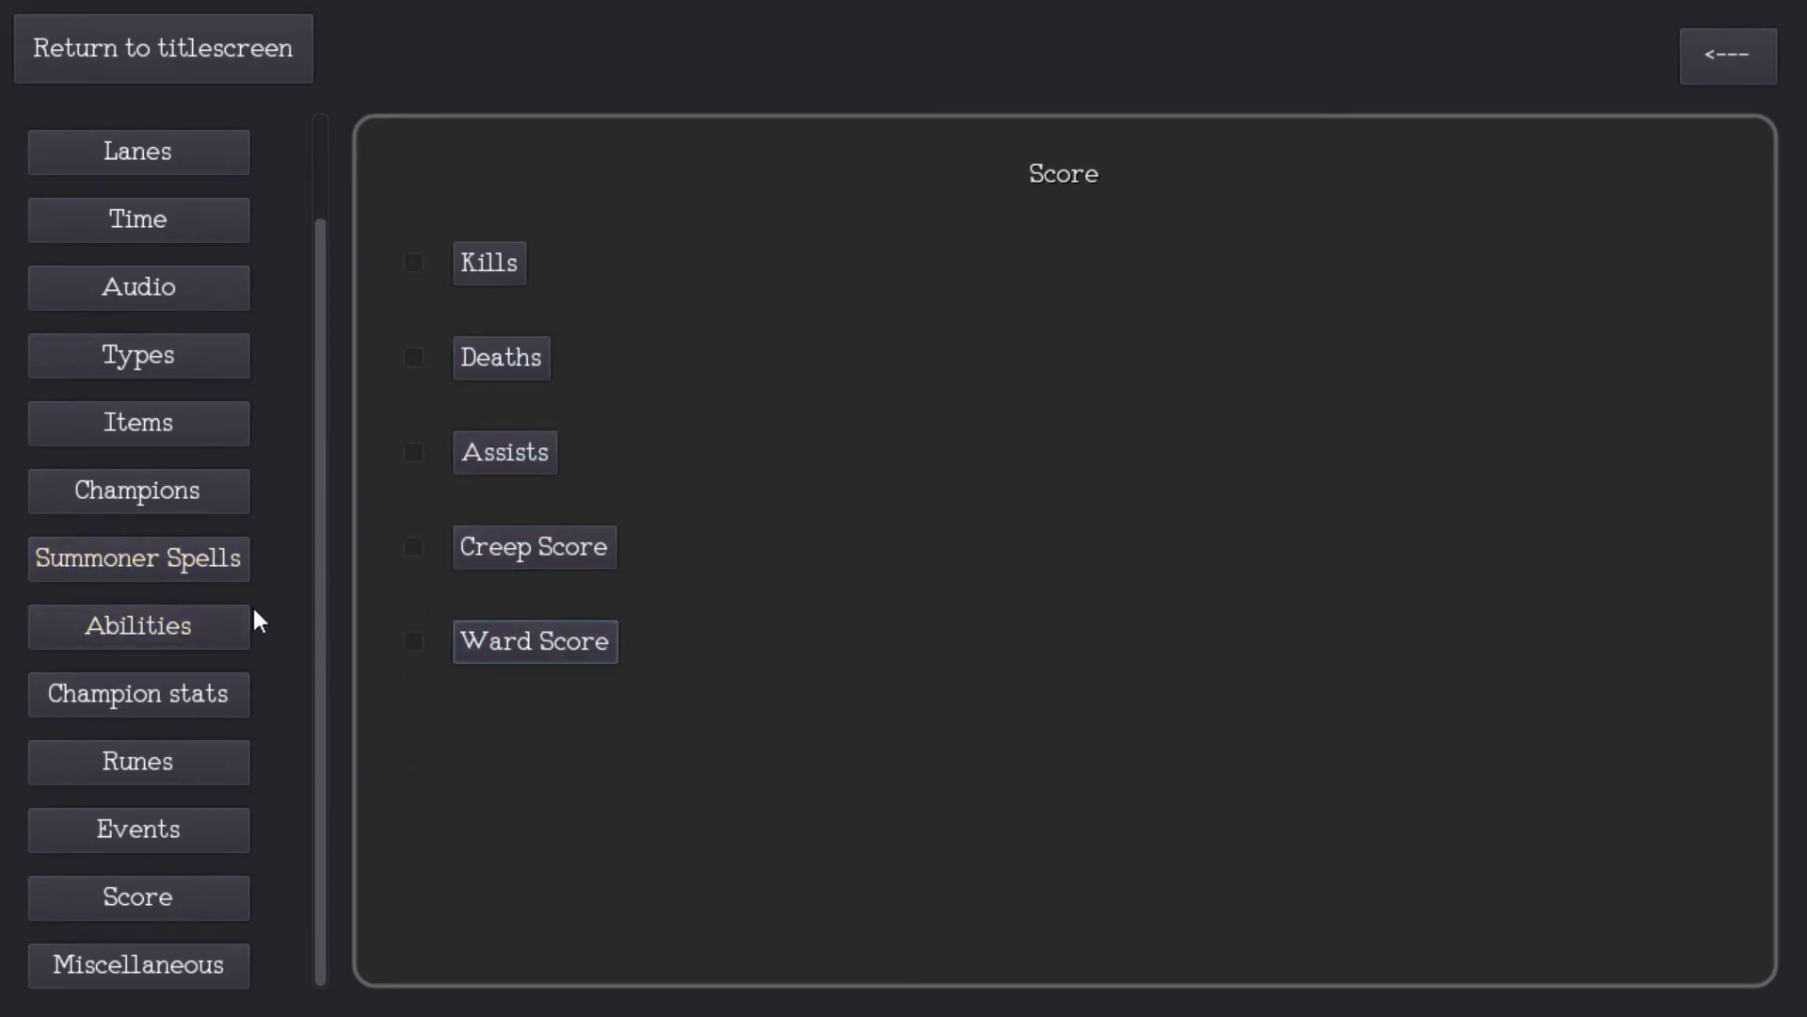
Step: In the miscellaneous conditions, enable Is Dead and its value check, leaving the value itself unticked
click(179, 960)
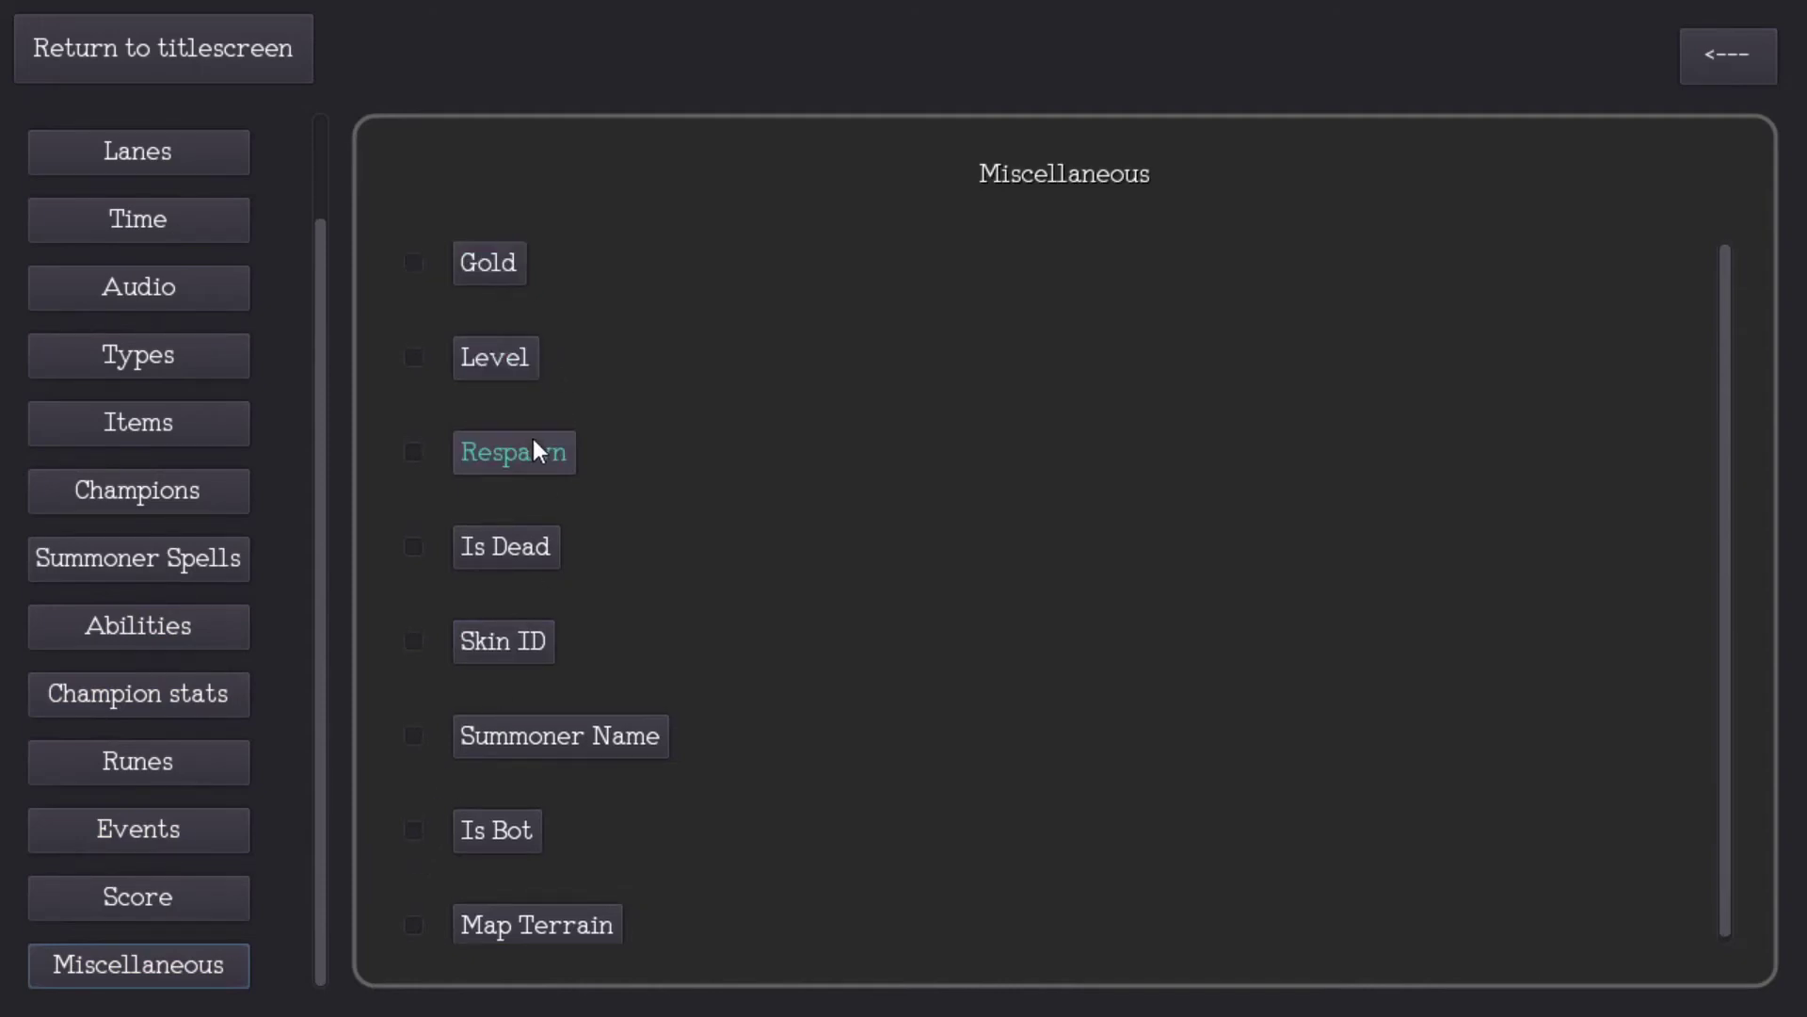
click(511, 546)
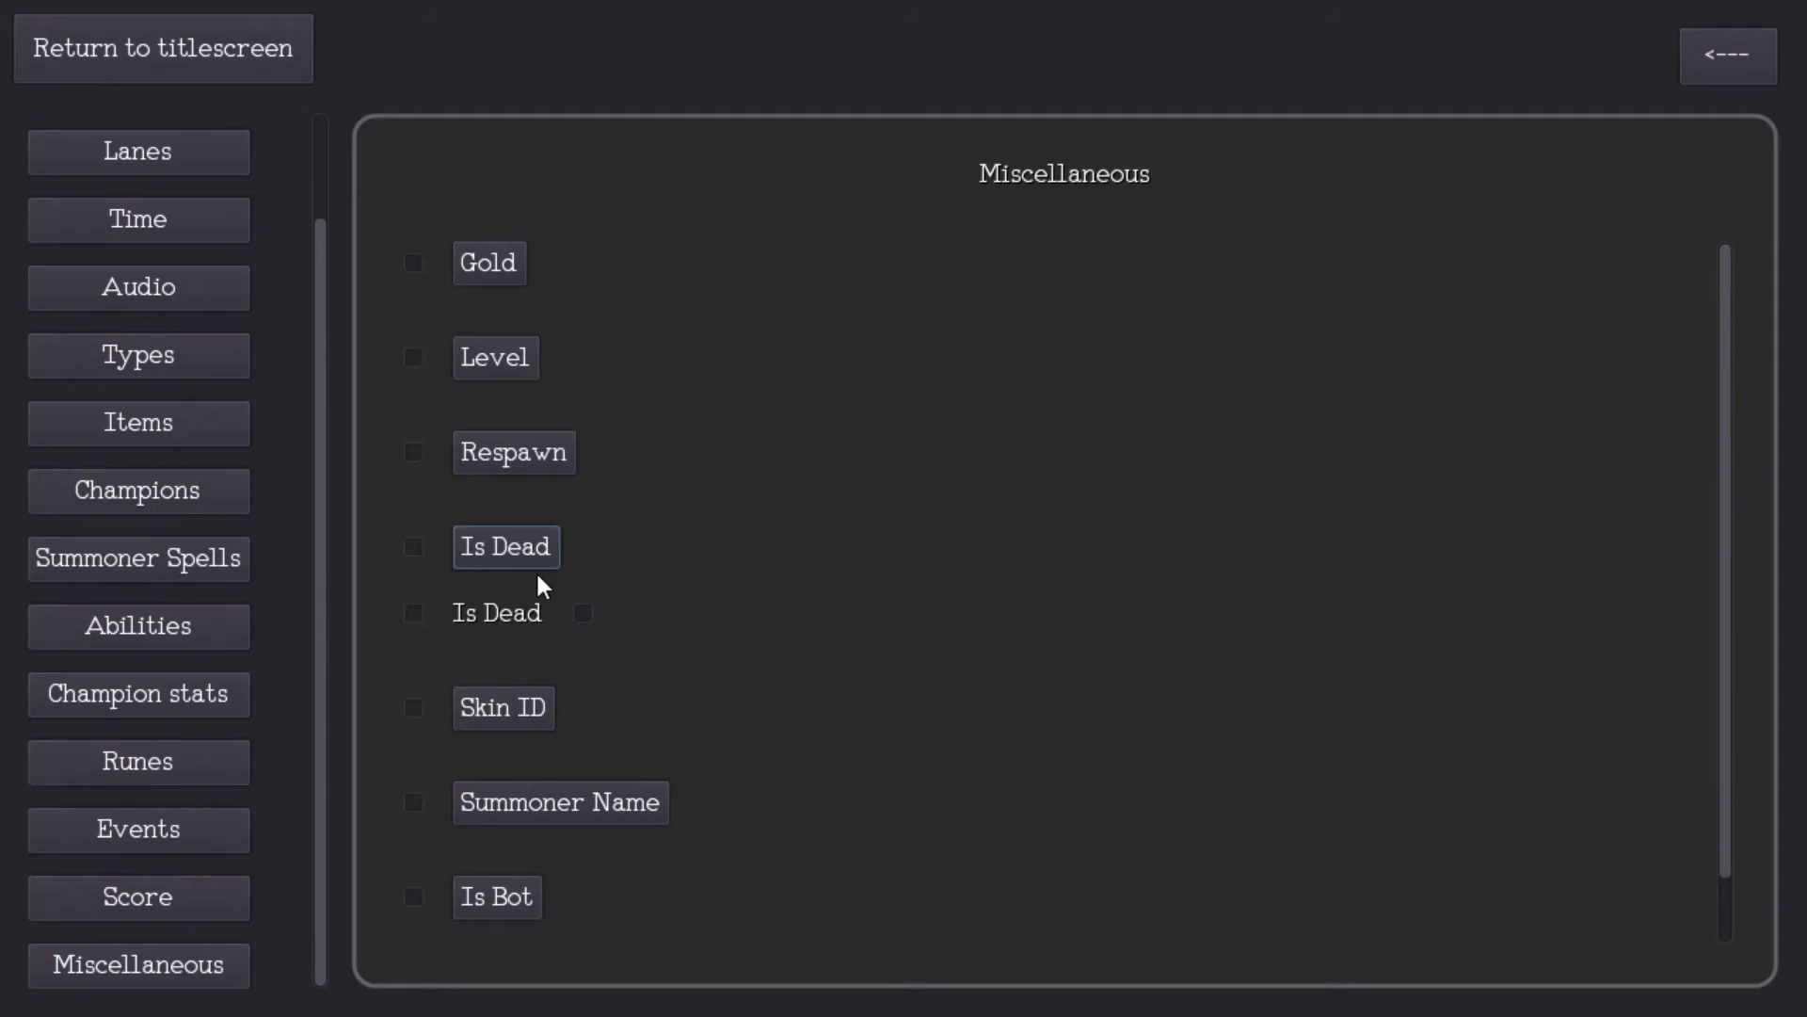
click(416, 549)
click(415, 612)
click(583, 614)
click(583, 614)
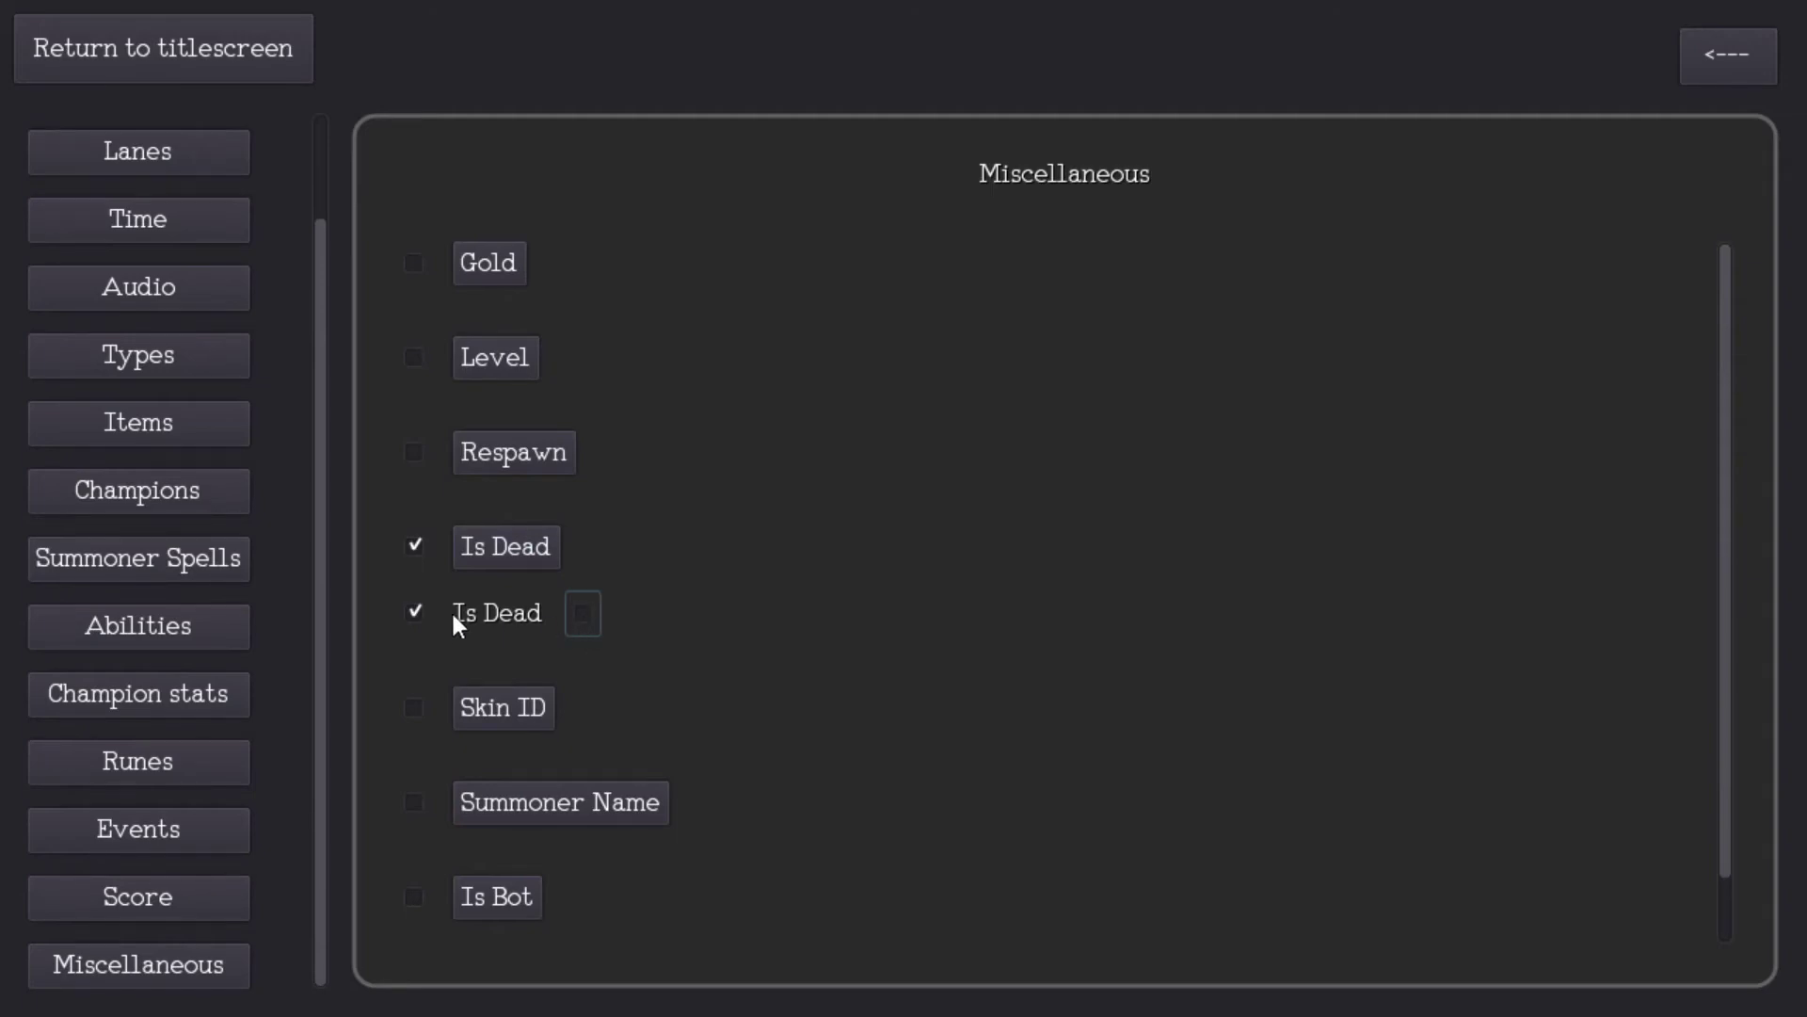
click(495, 544)
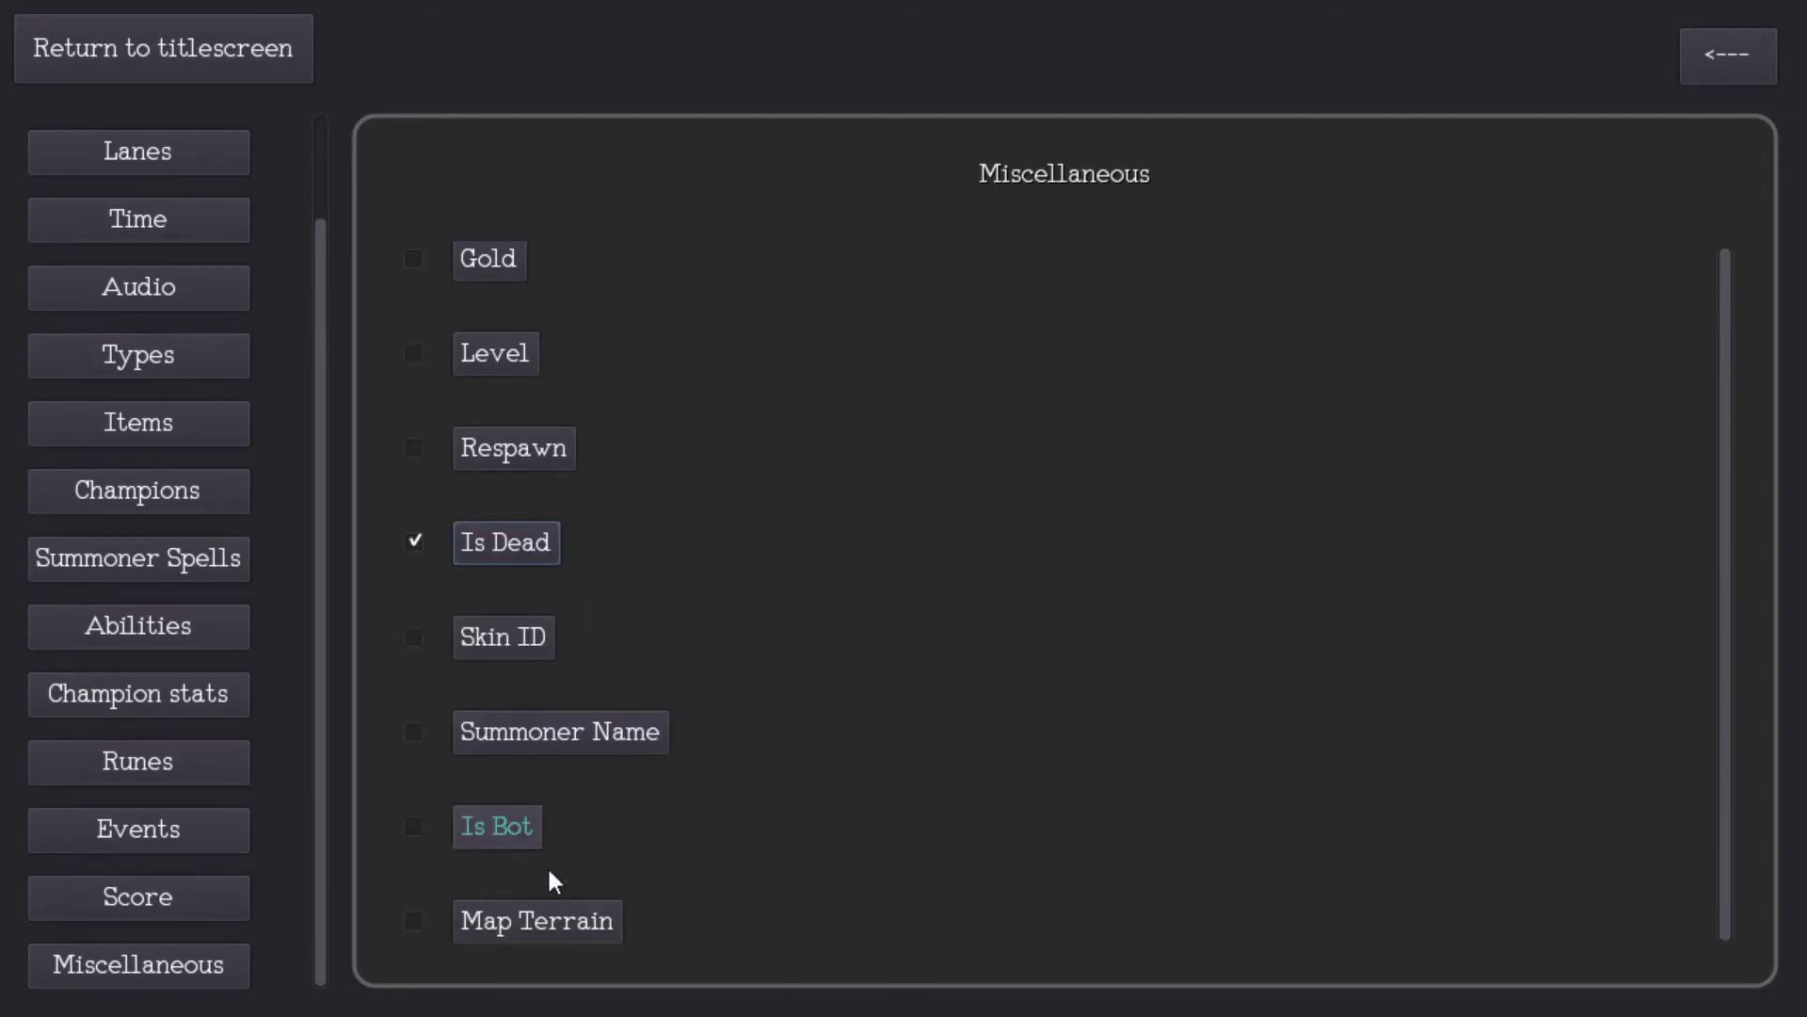
Step: Leave the call editor for the title screen and start joining a server
click(1735, 76)
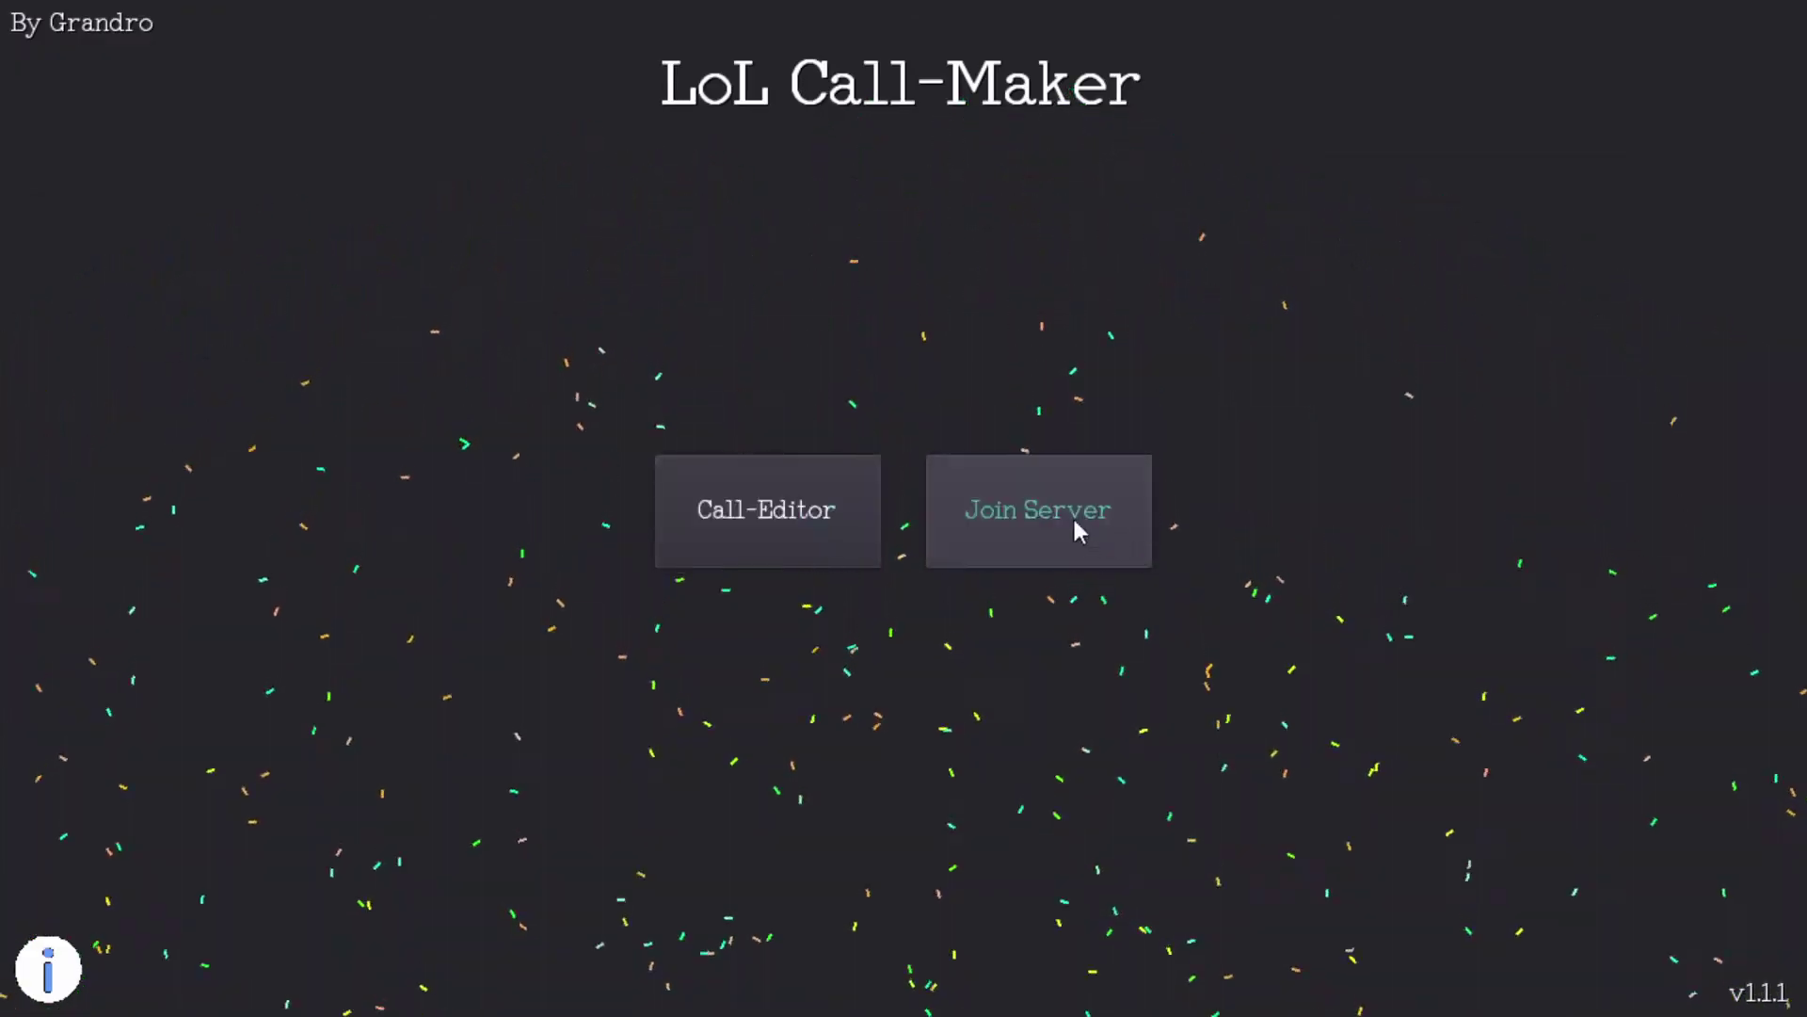
click(1035, 514)
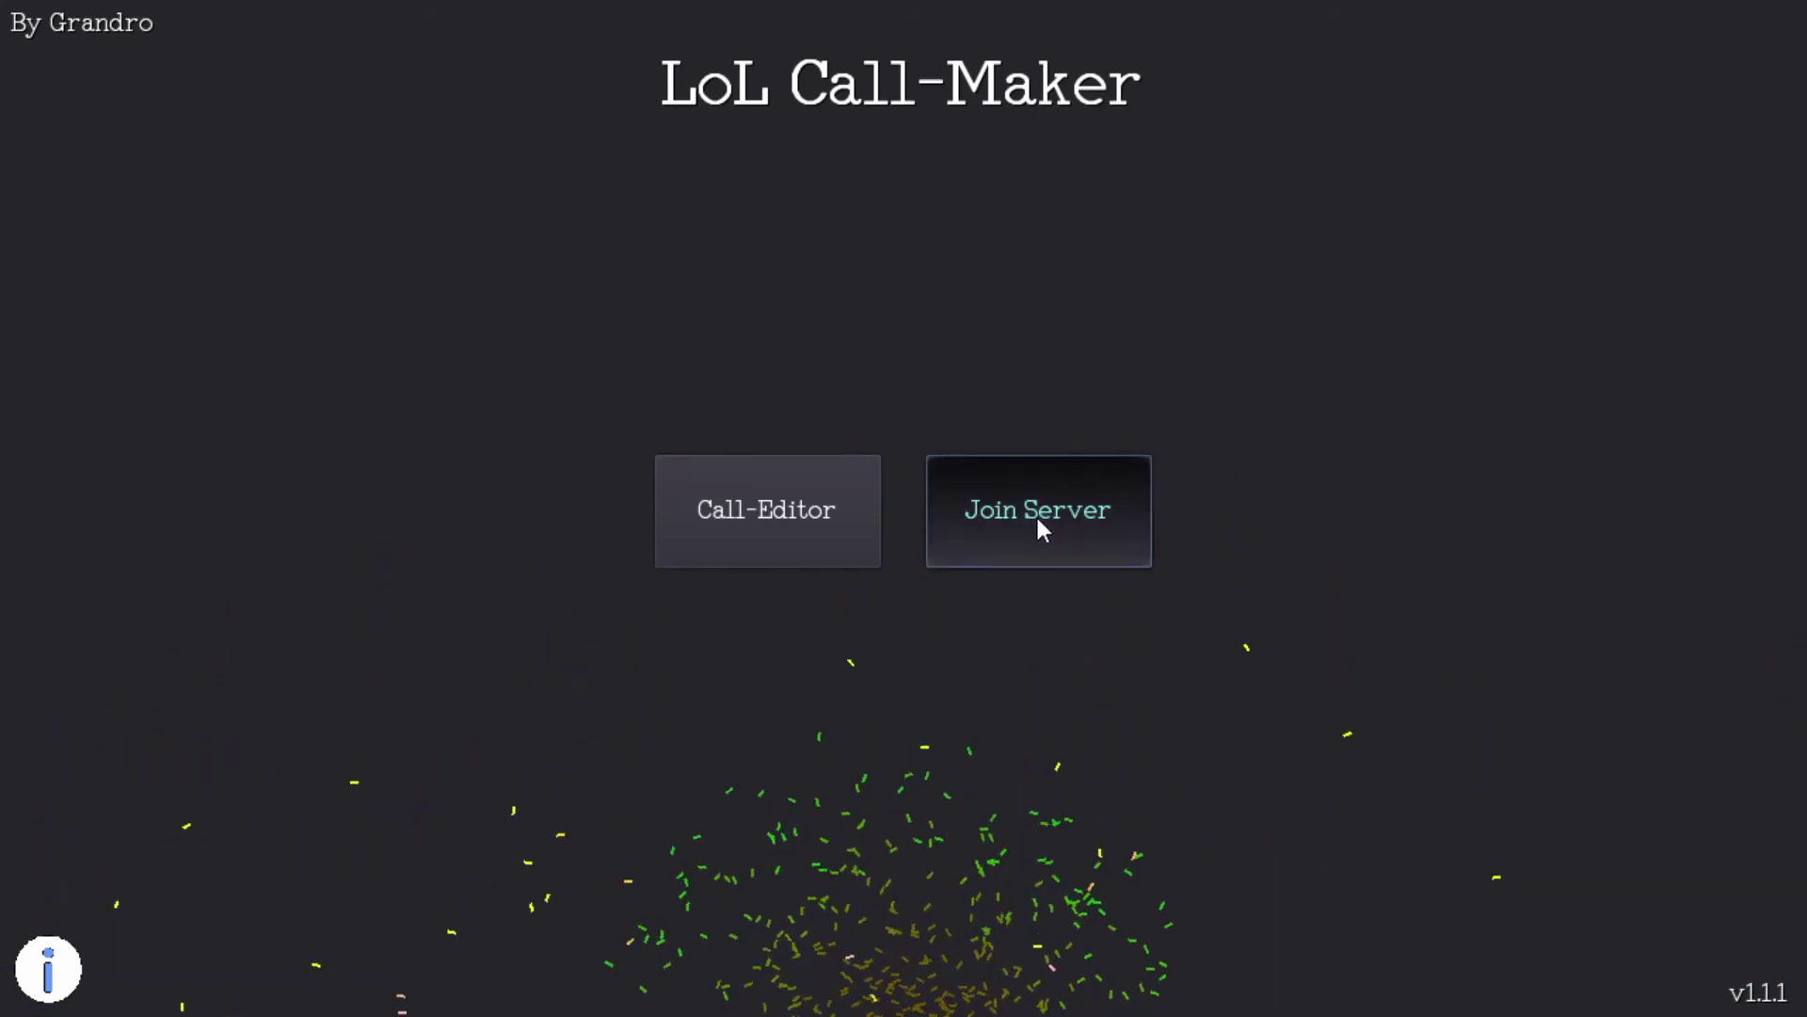
Step: Switch to the server program and start the server on port 61357
click(909, 426)
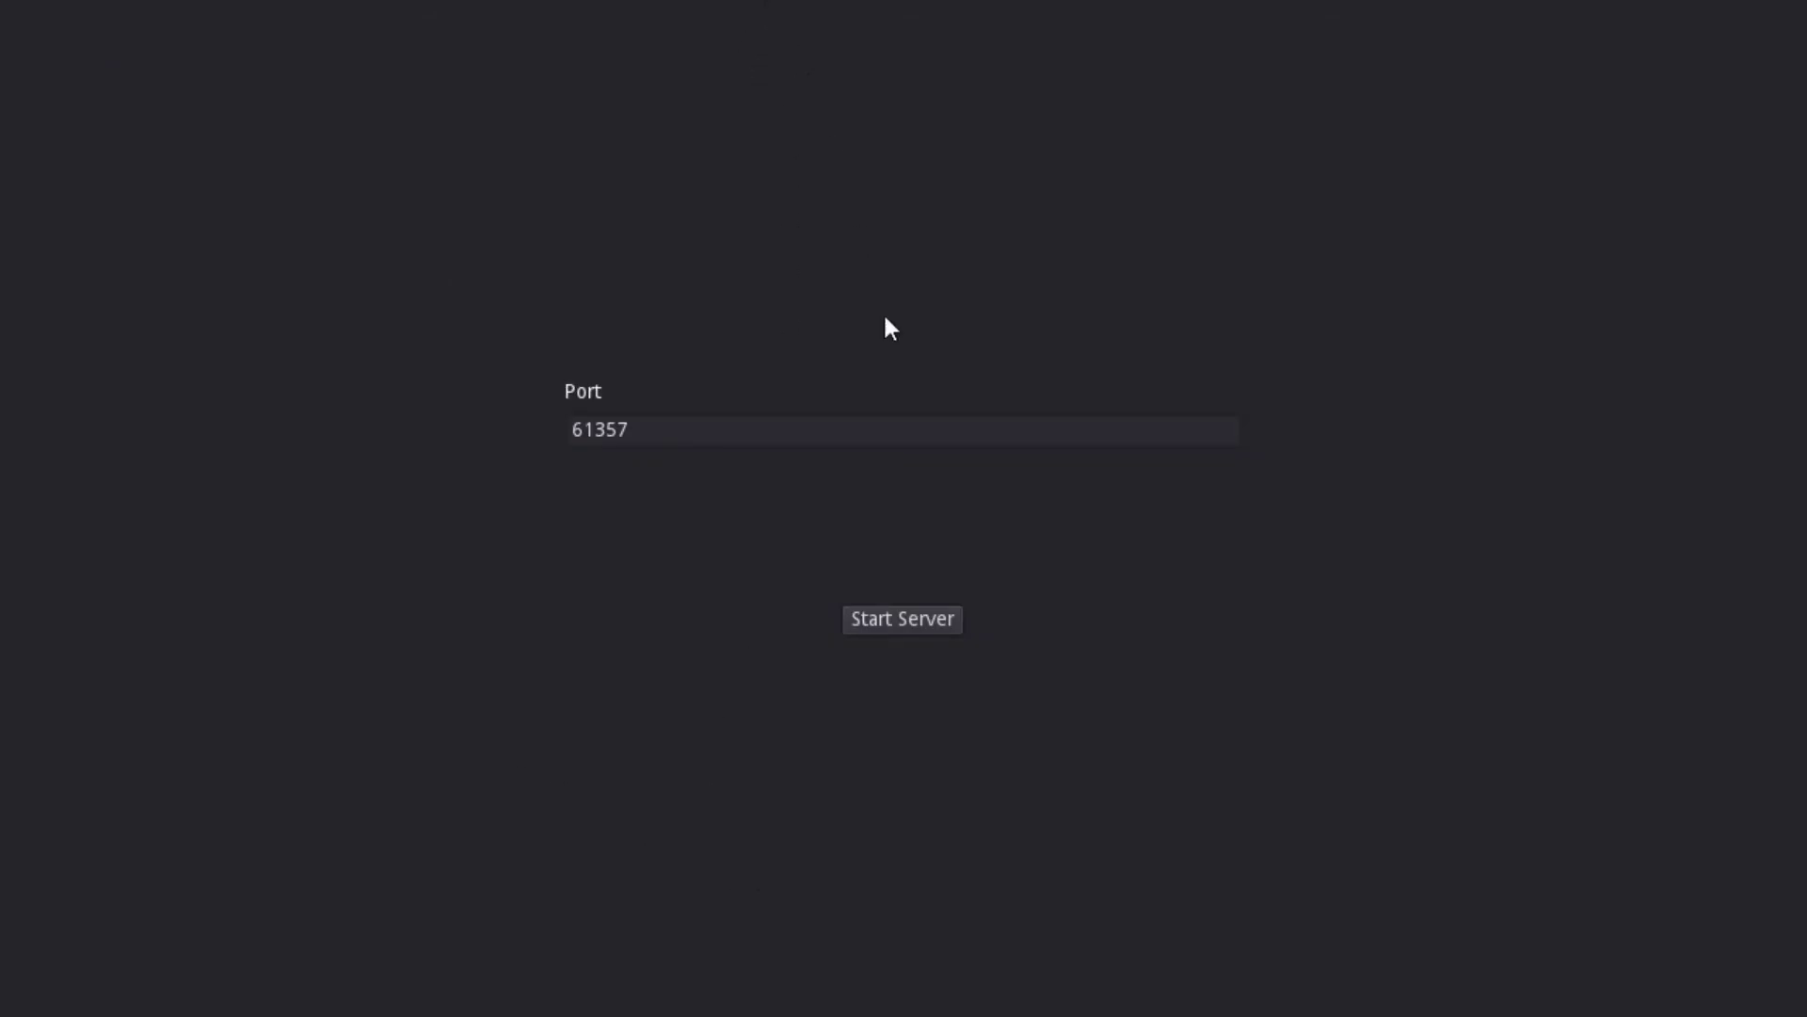
drag(650, 419, 175, 410)
click(787, 427)
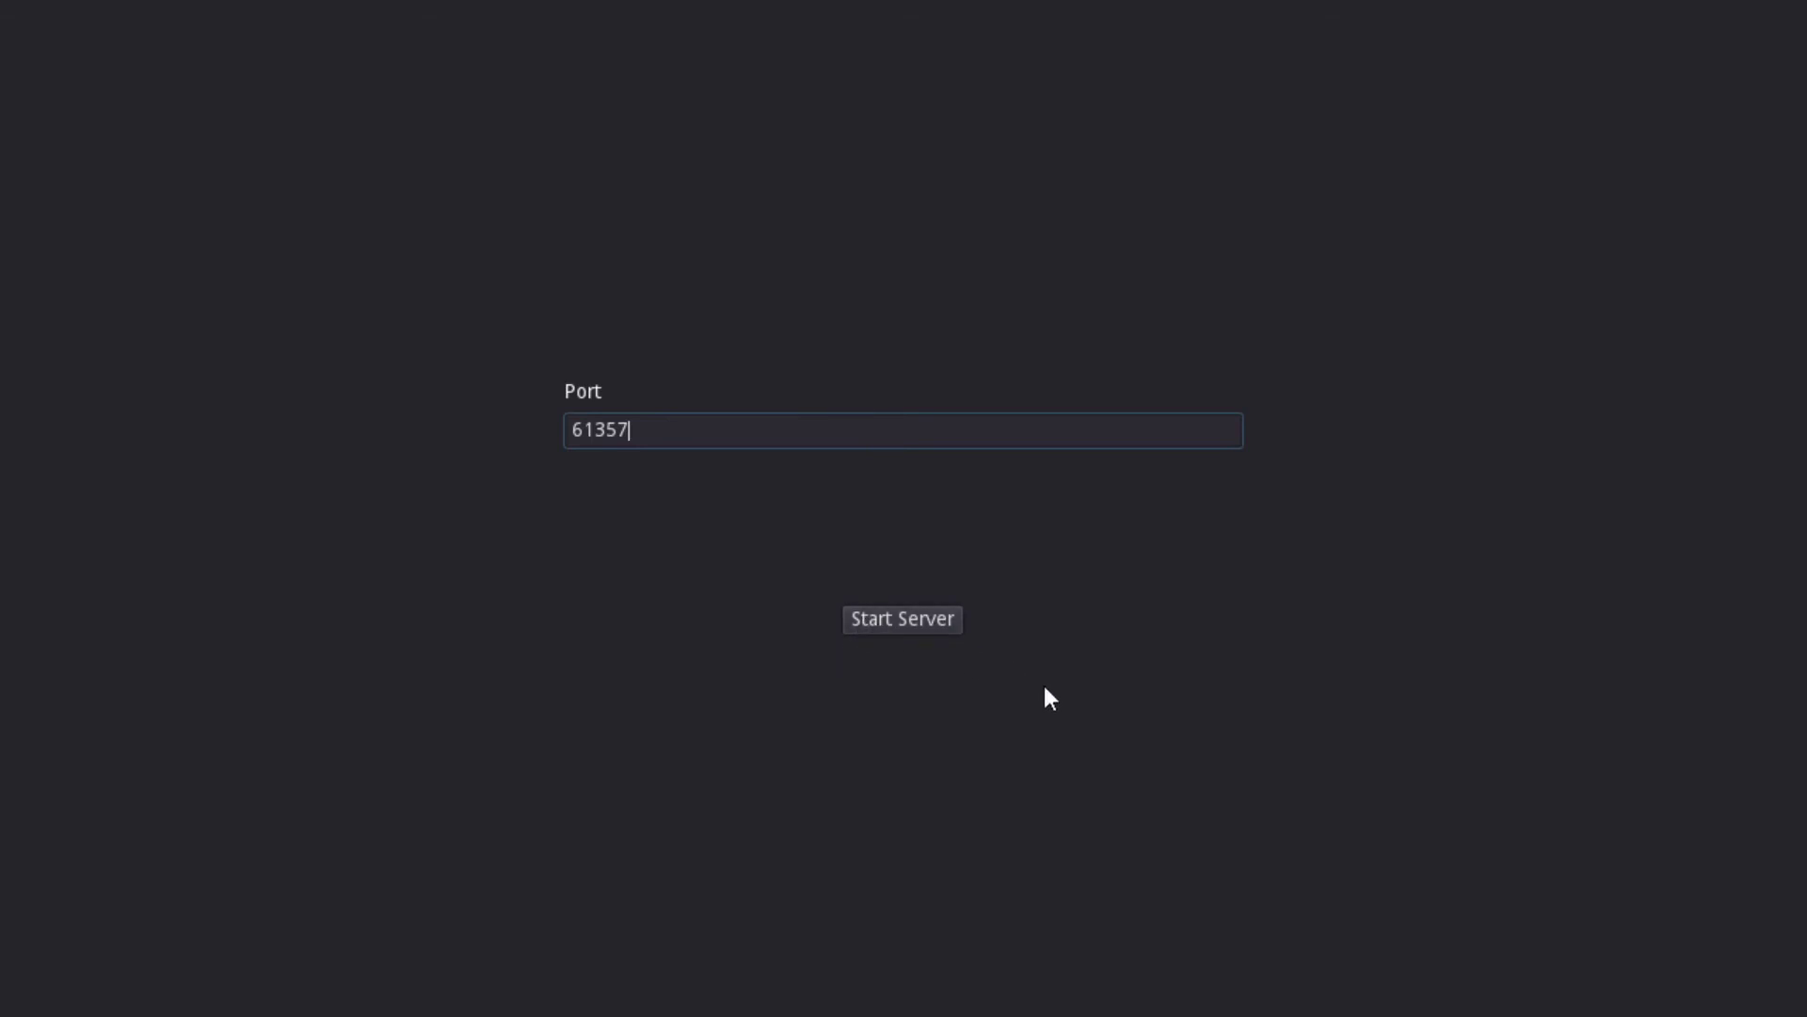
click(899, 621)
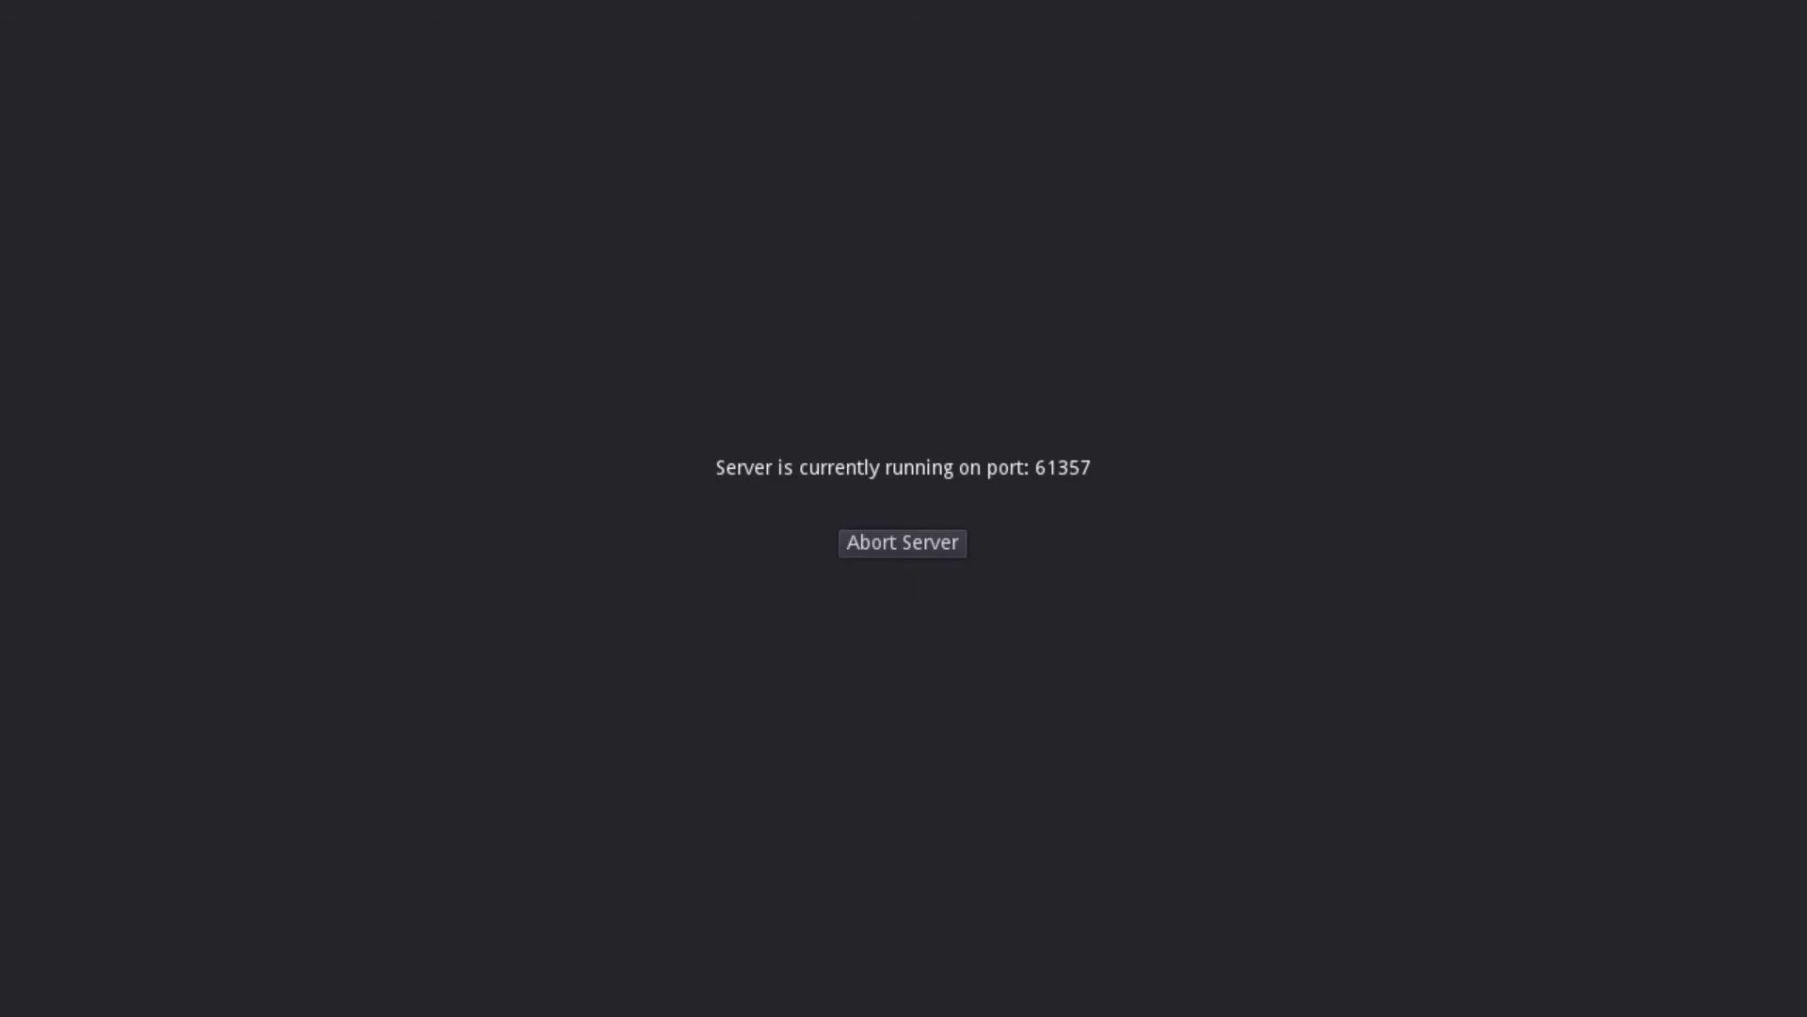
Step: Switch back to LoL Call-Maker and join the server at IP address 127.0.0.1 on port 61357
key(alt+Tab)
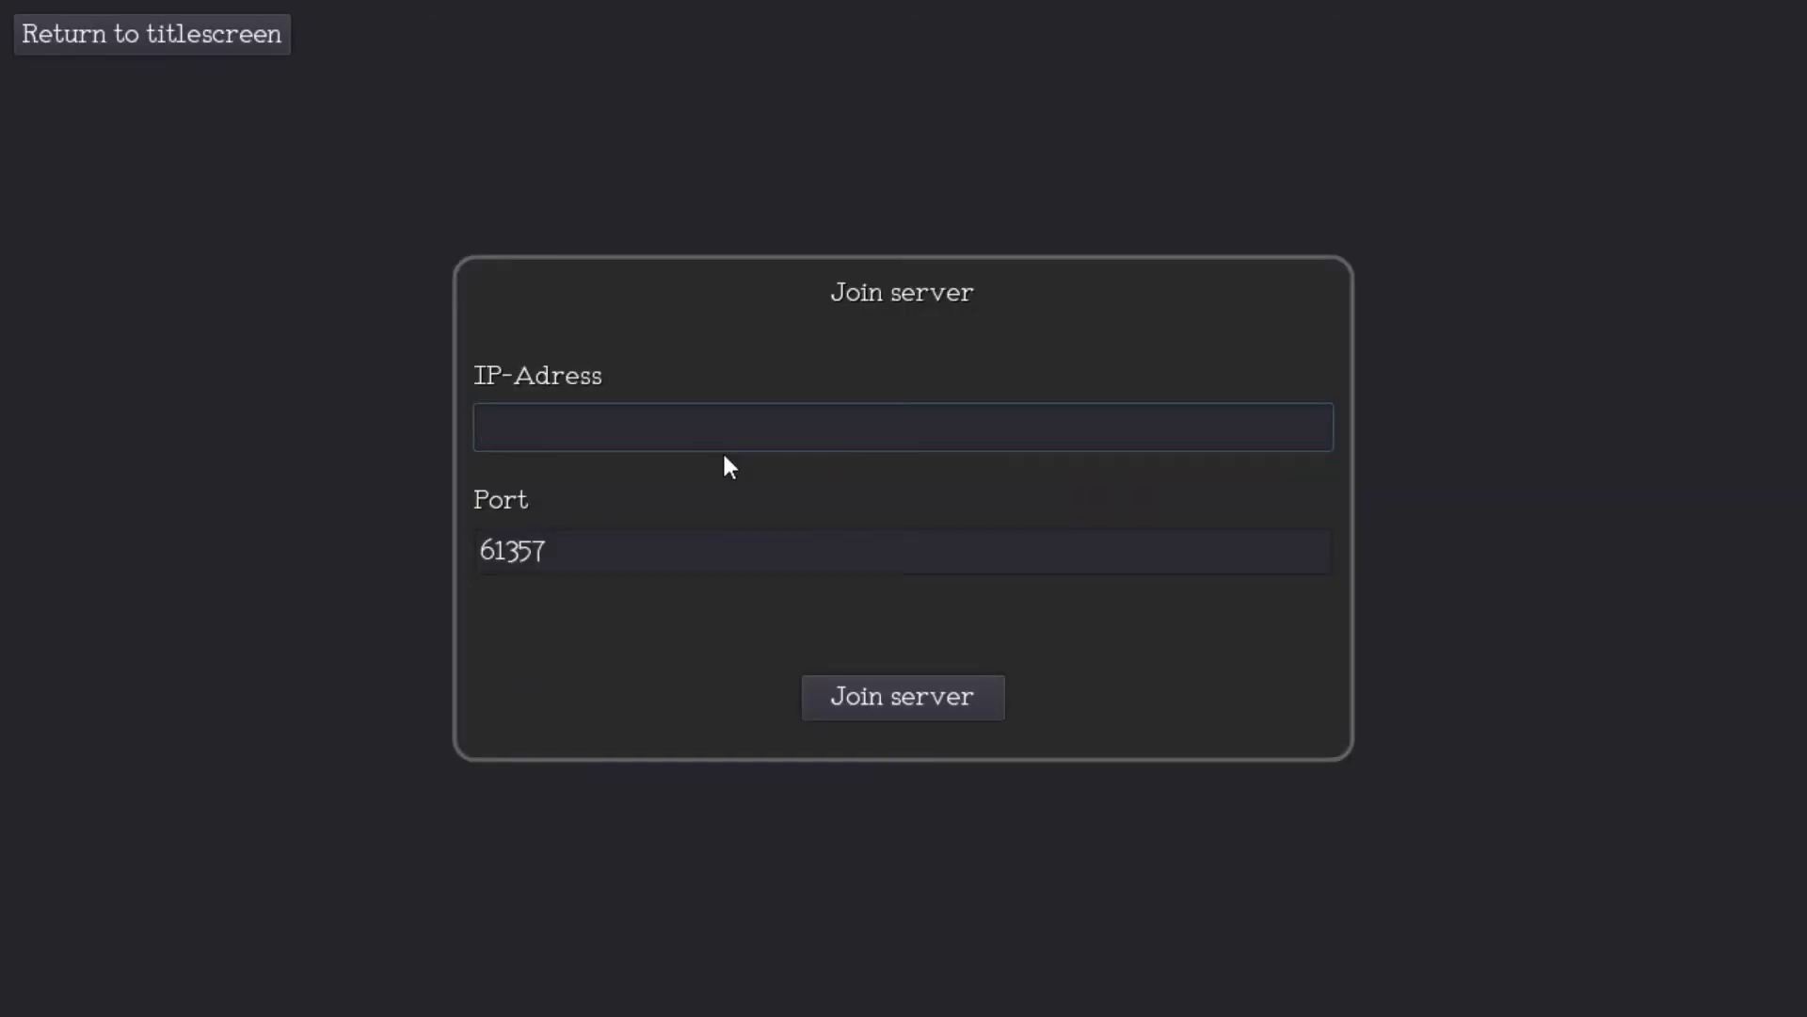
text(127.0.0.1)
drag(598, 432, 436, 424)
click(652, 428)
click(878, 685)
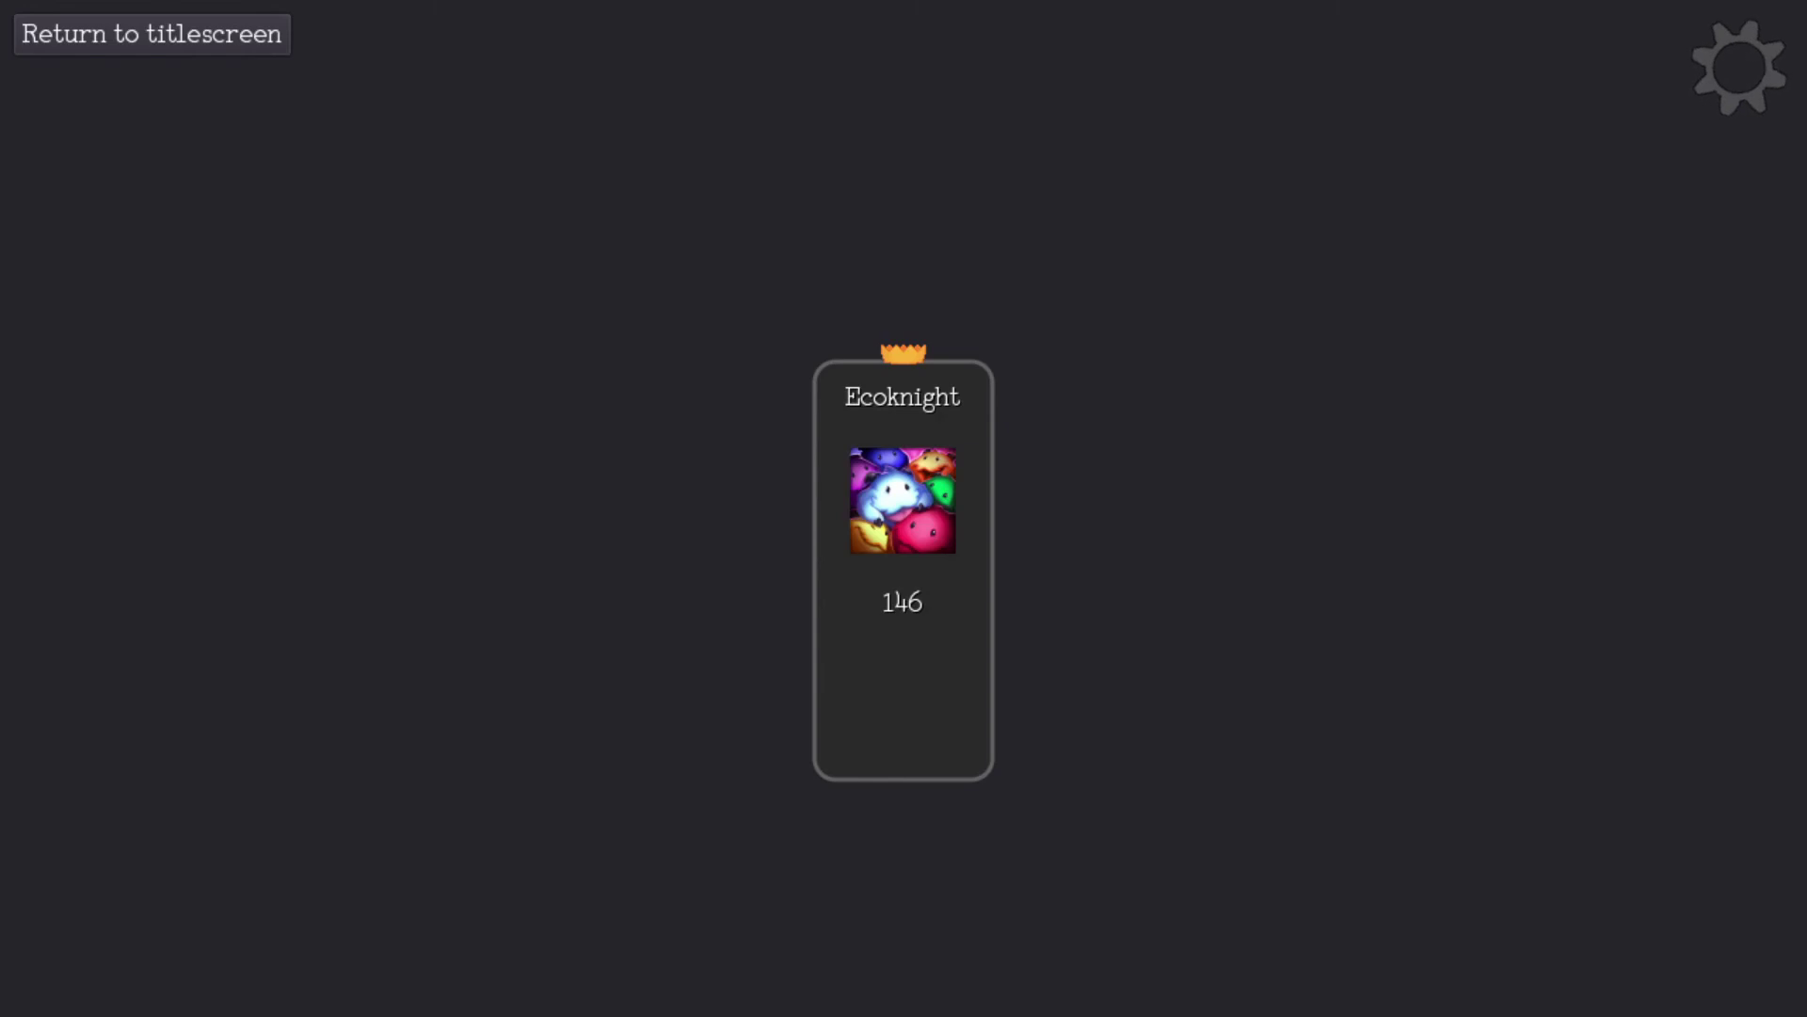
Step: Open the lobby settings and examine the Call-Set, Locale, Frequency and Variation options
click(1714, 71)
click(1713, 72)
click(1737, 91)
click(379, 320)
click(378, 320)
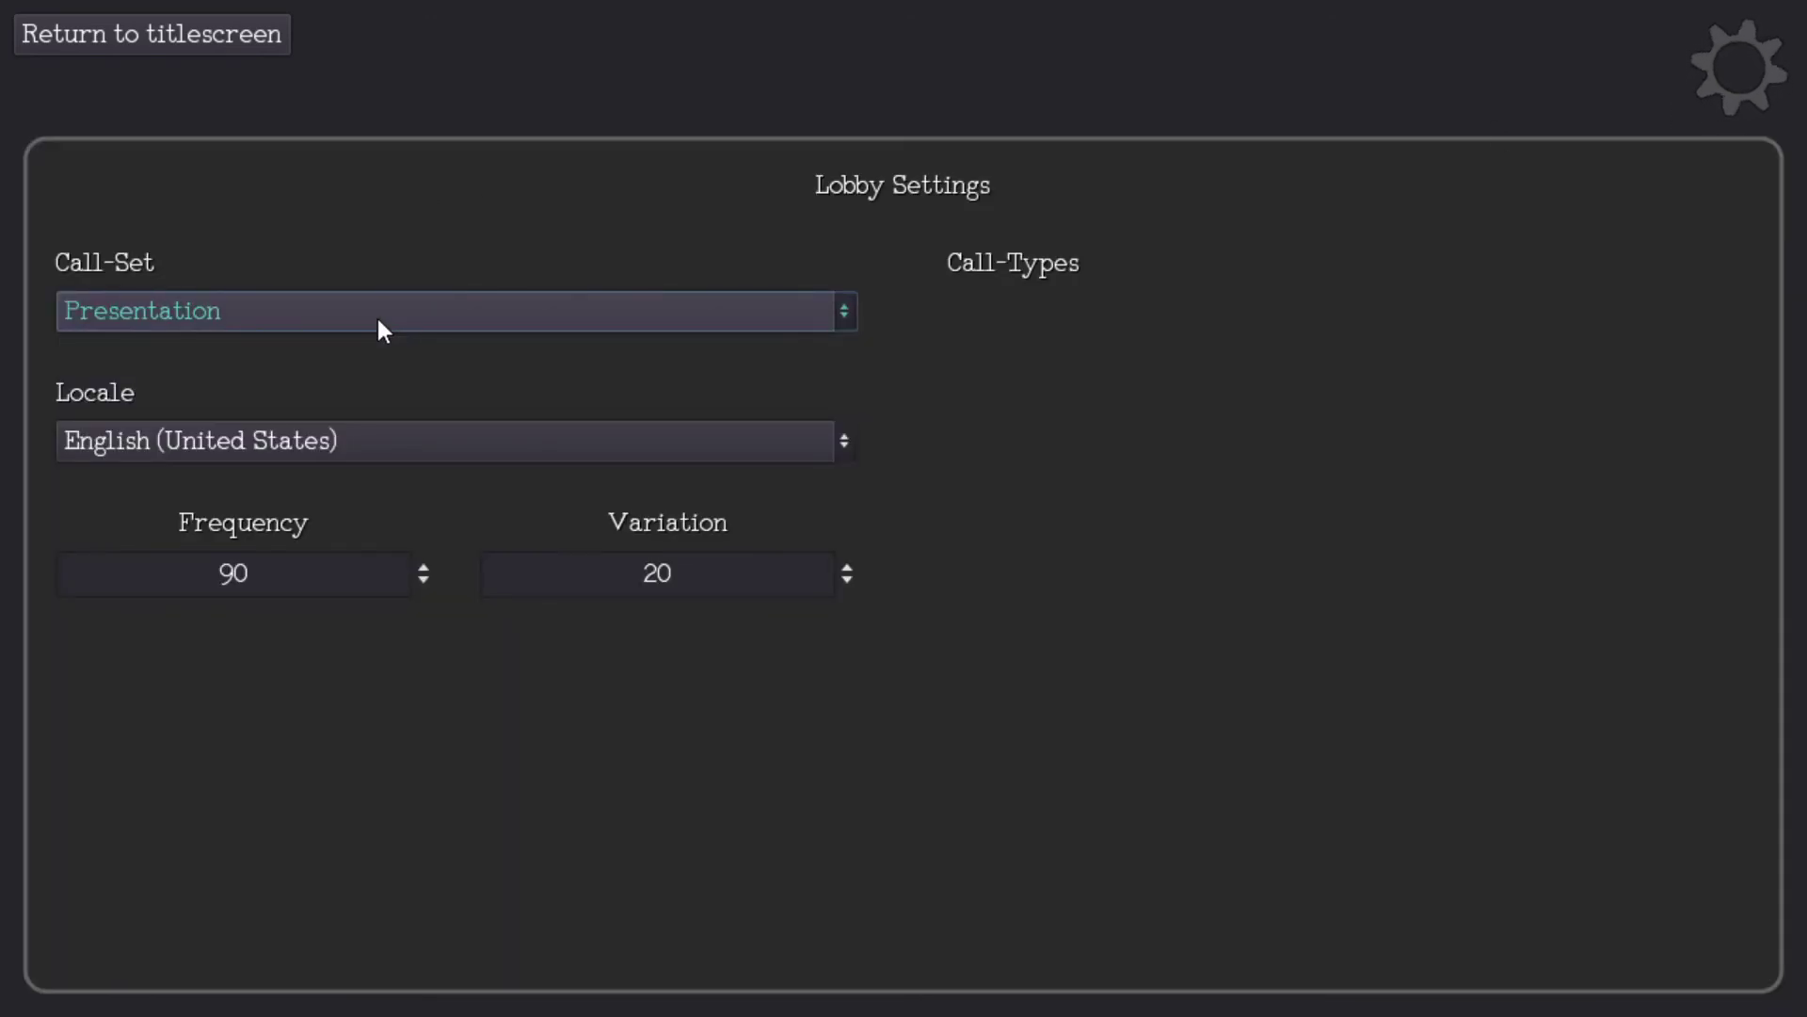
click(295, 562)
click(363, 589)
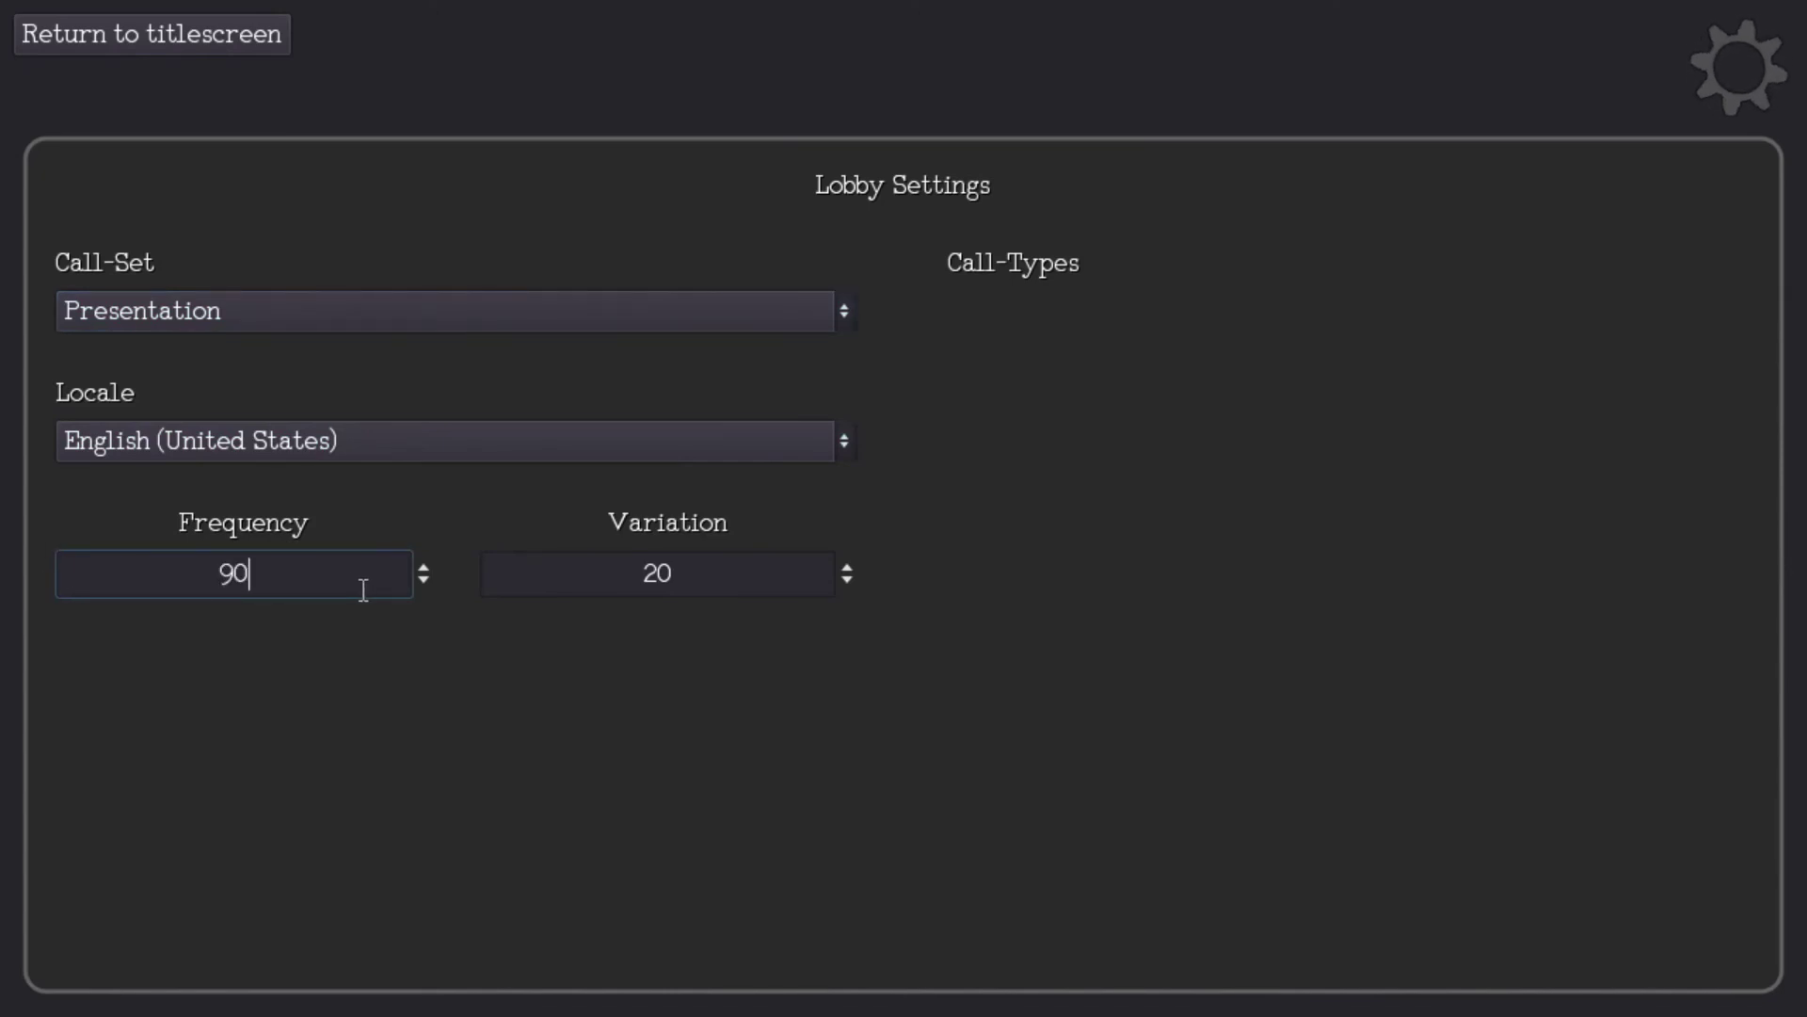
click(616, 569)
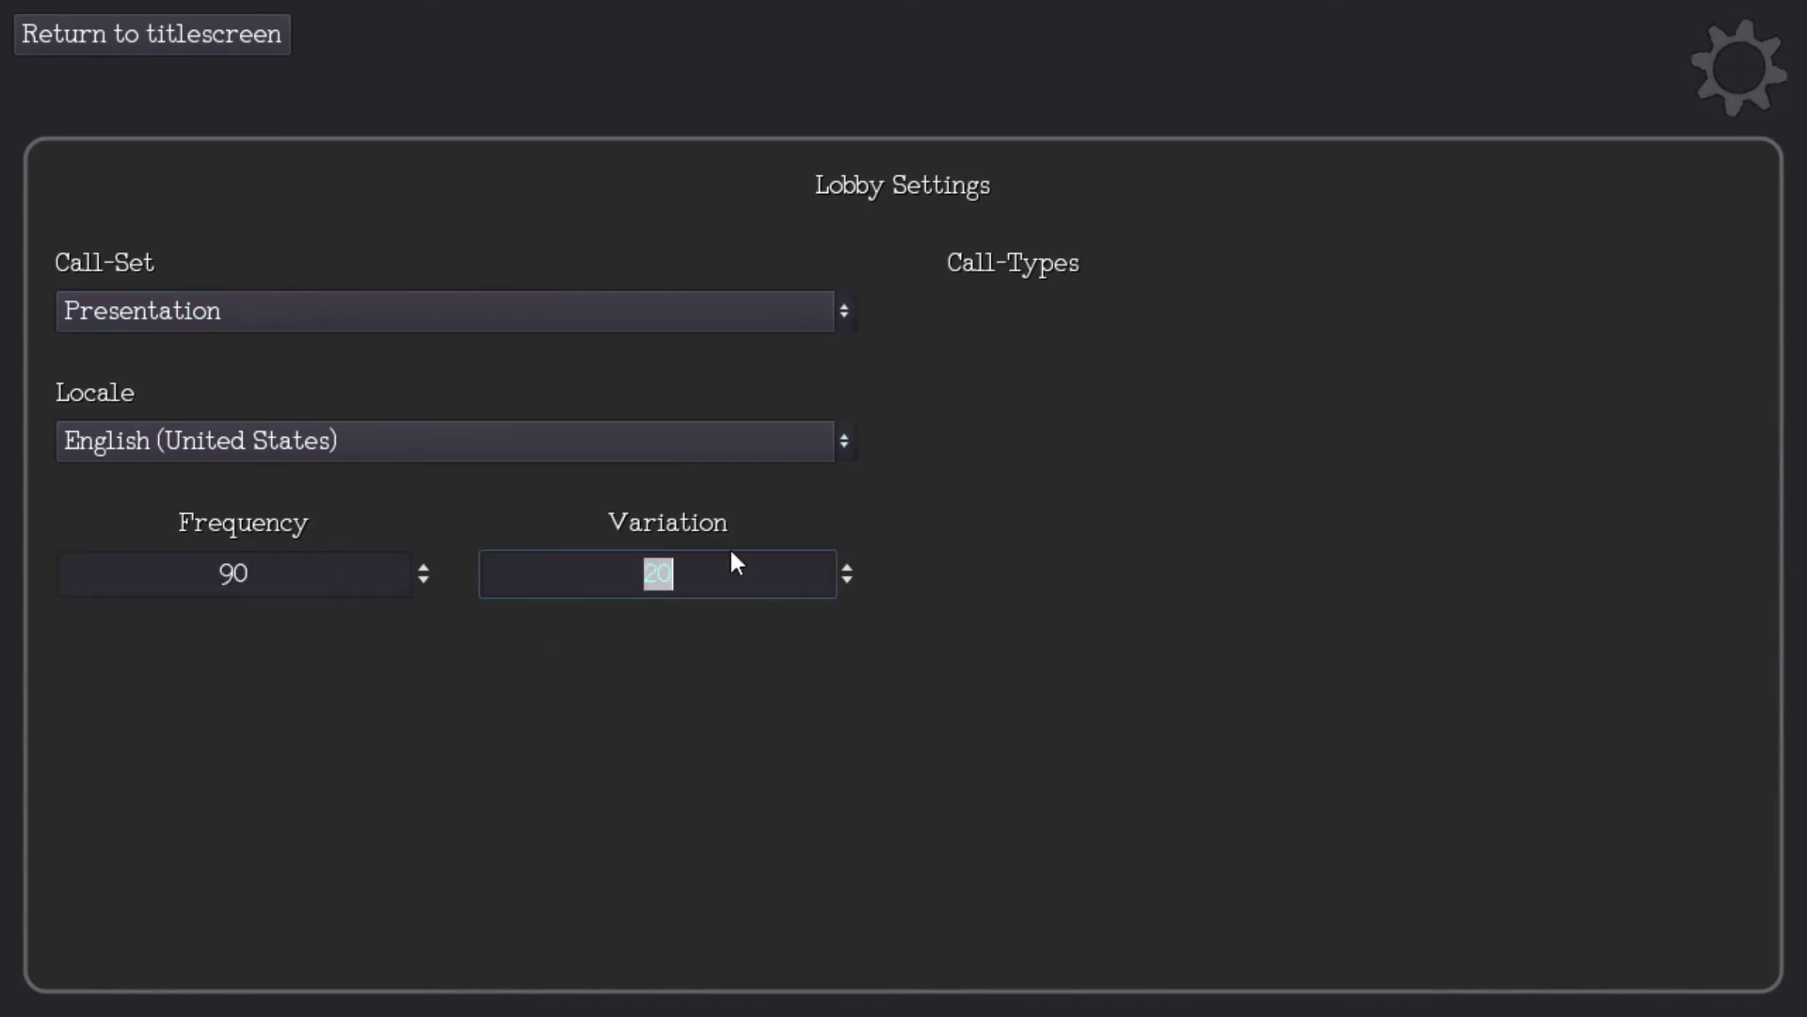
click(509, 450)
click(311, 486)
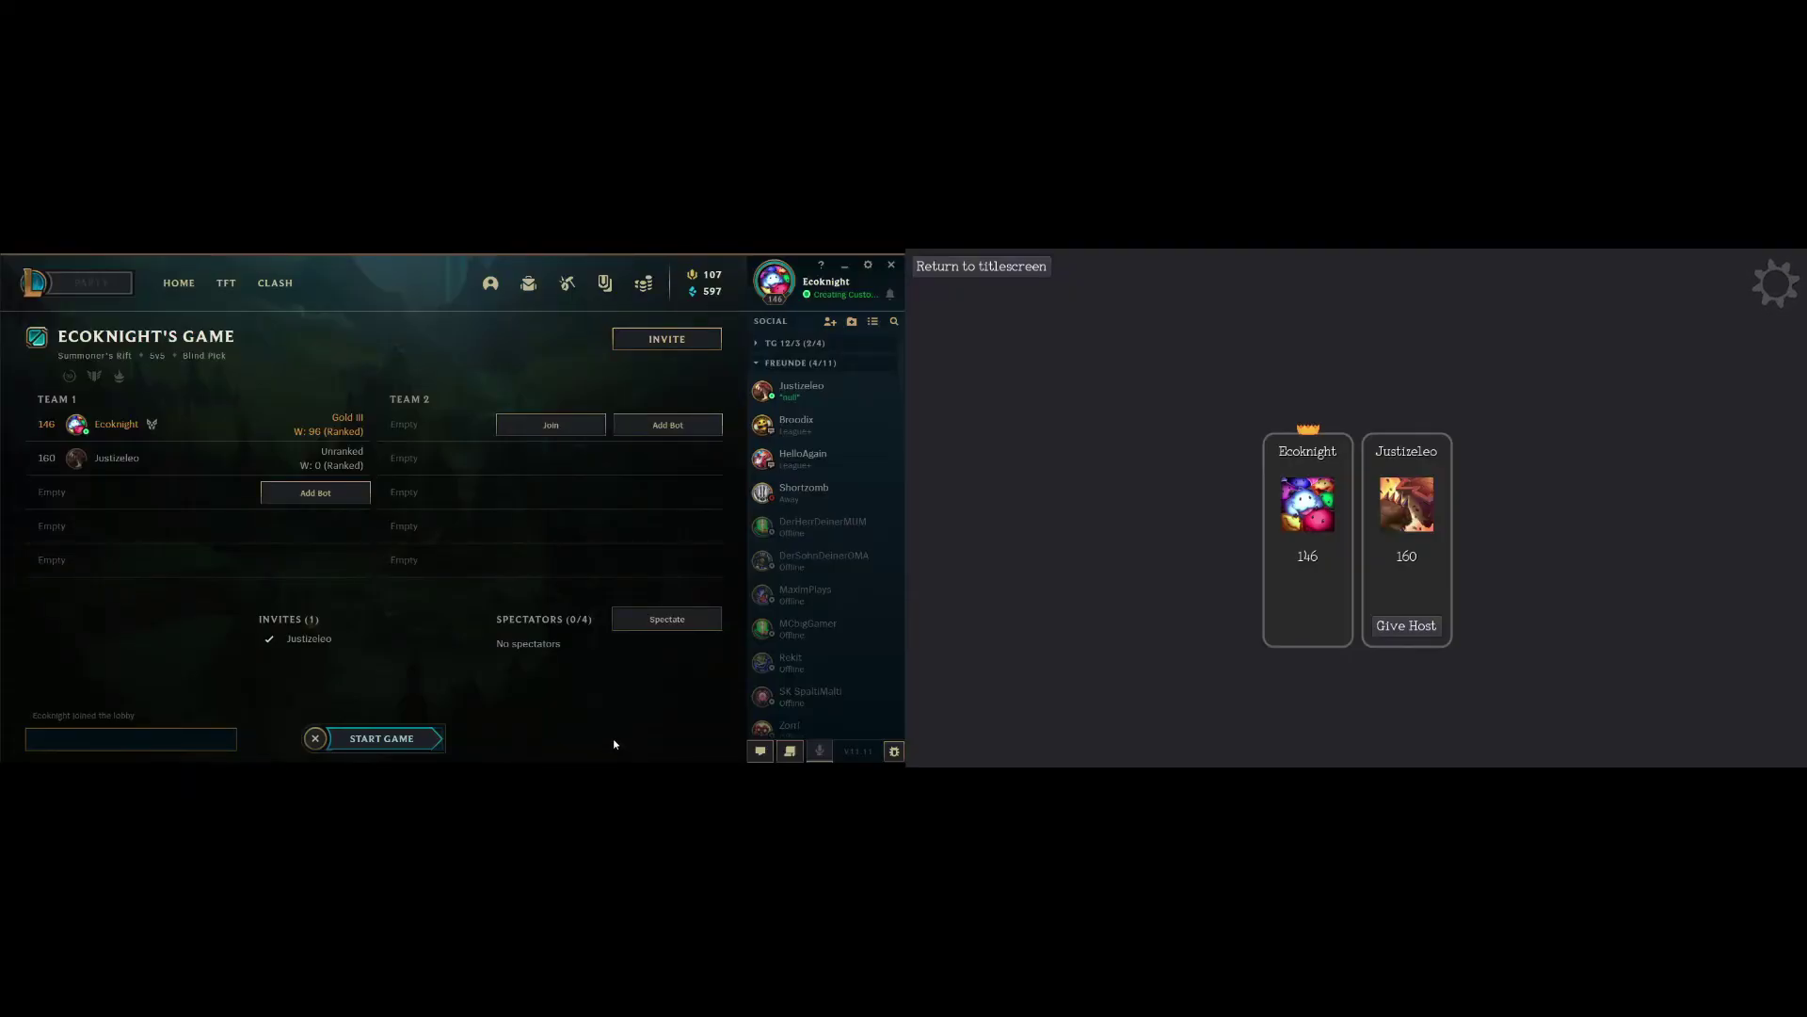
Step: Start the custom game in the League of Legends client and lock in Braum as the champion
click(412, 750)
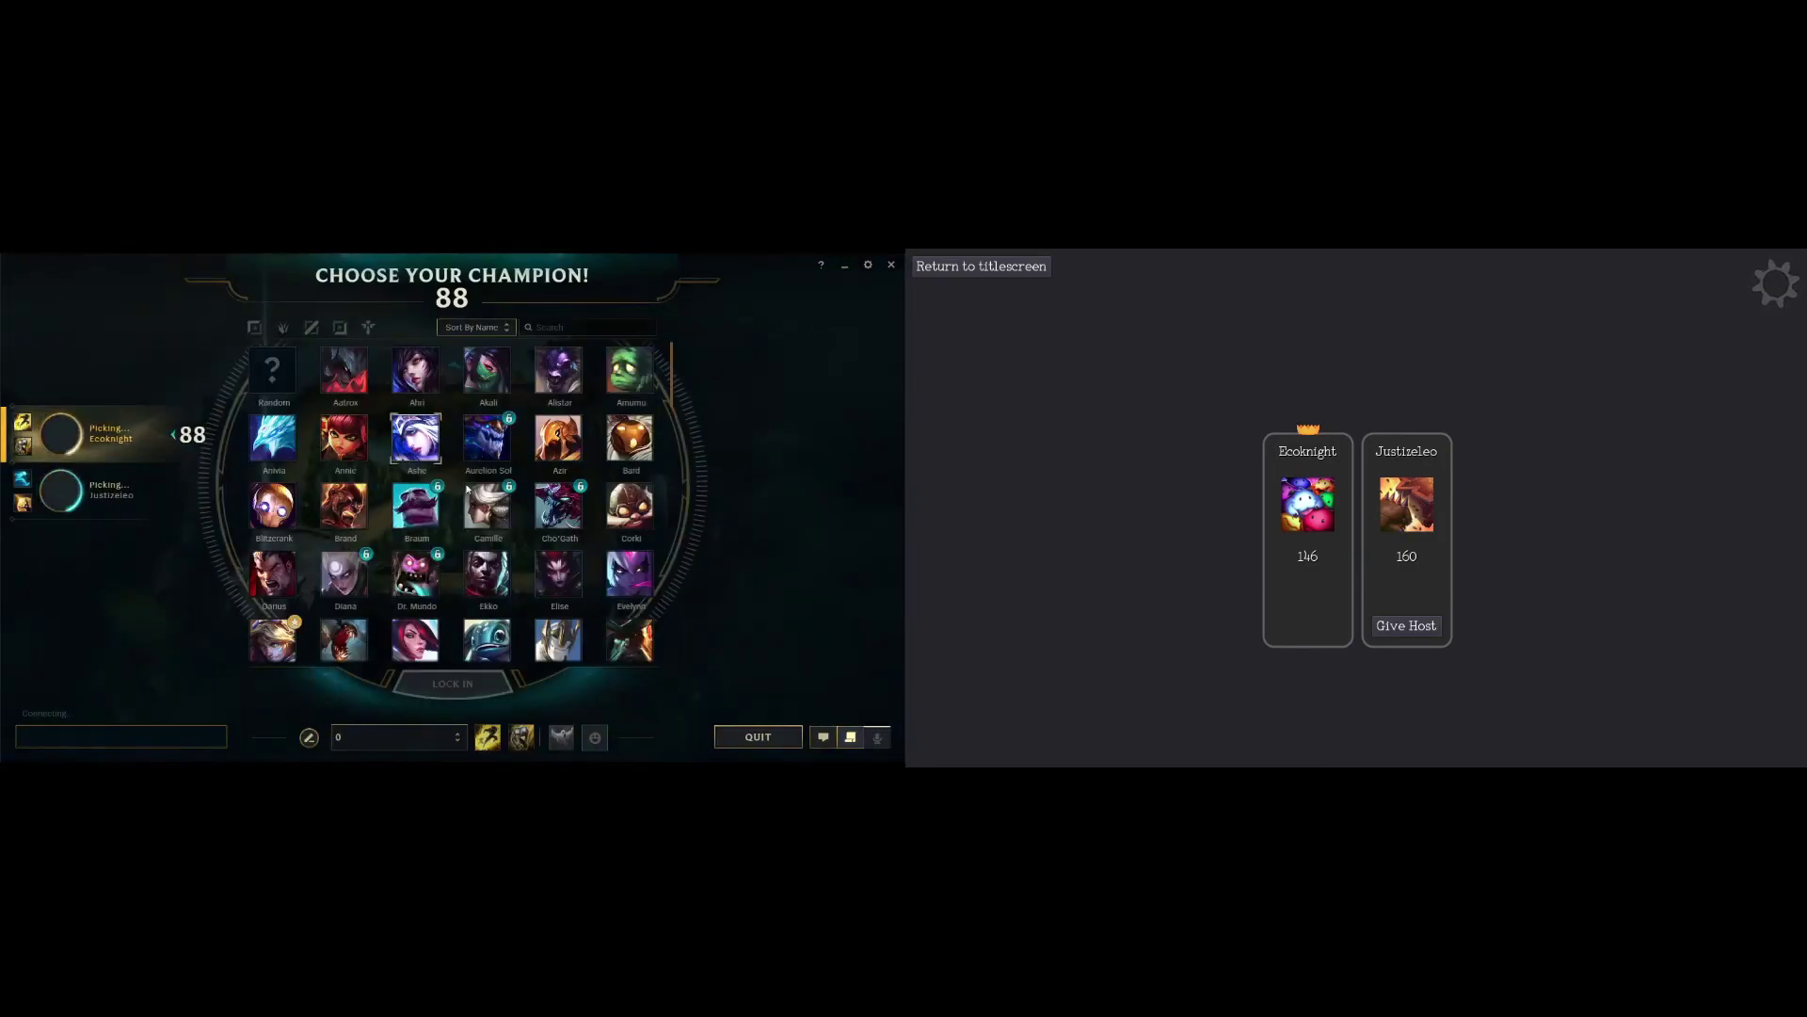
click(416, 513)
click(462, 685)
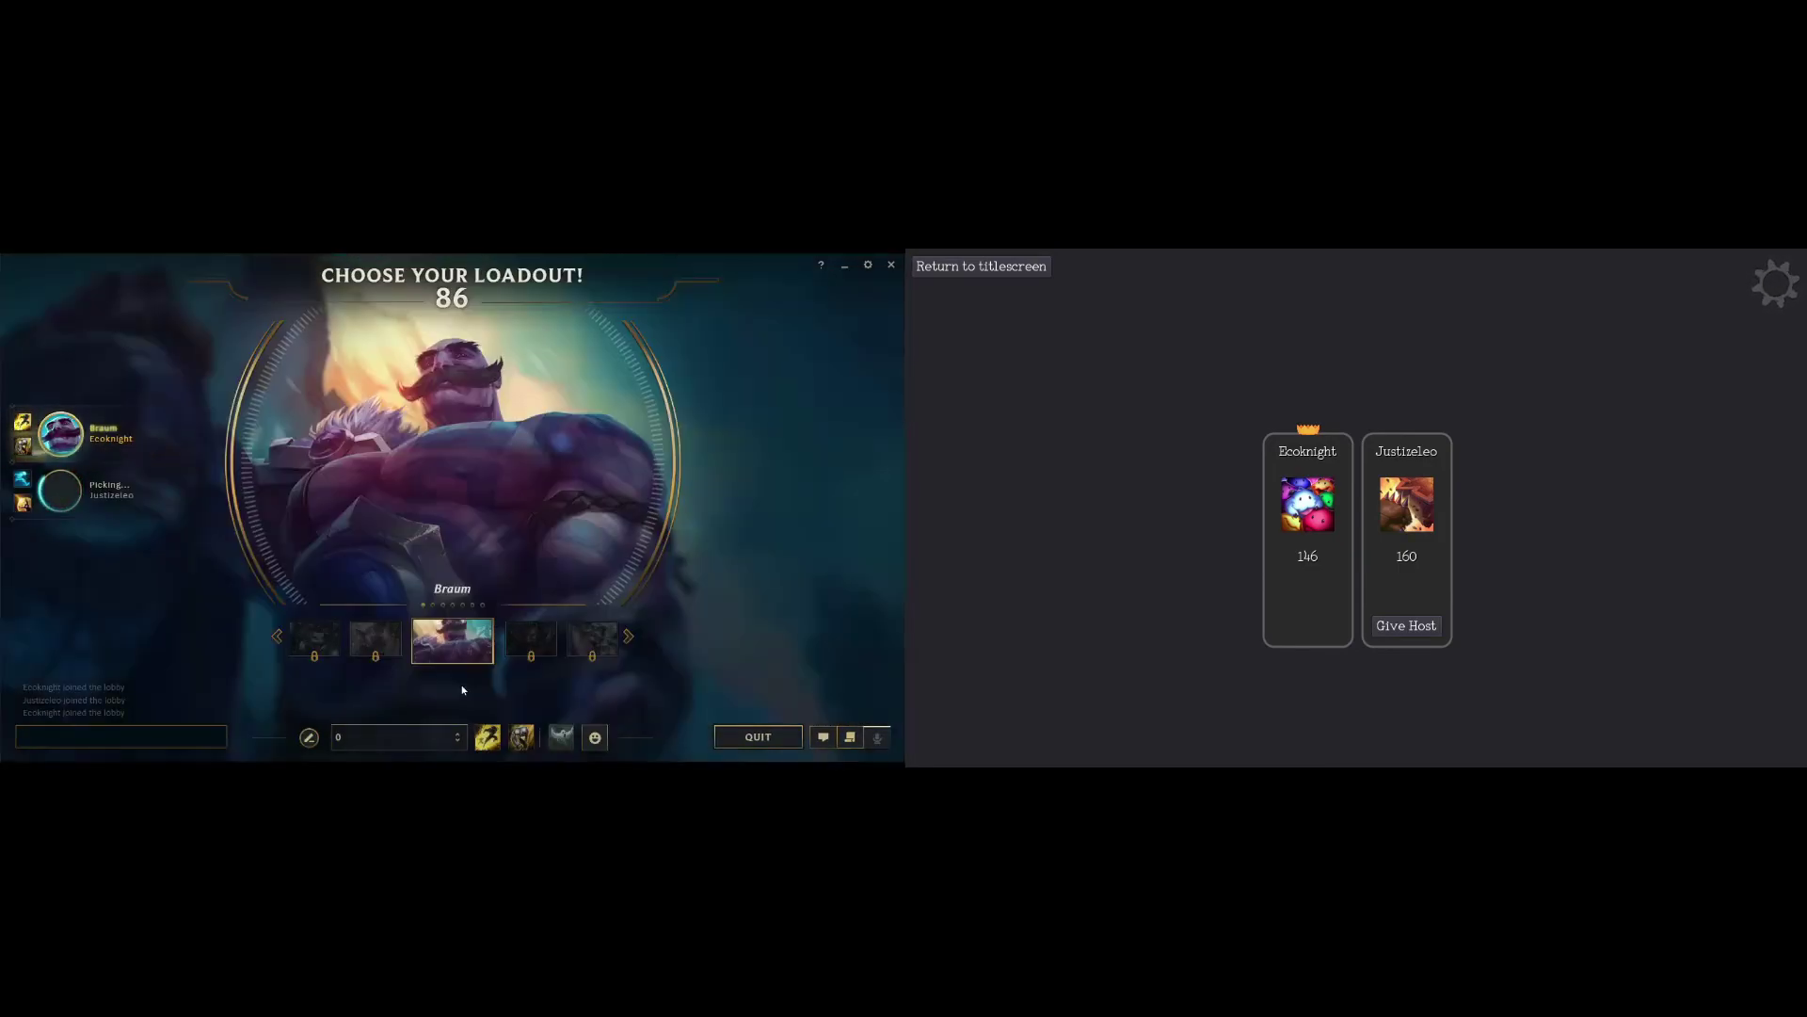